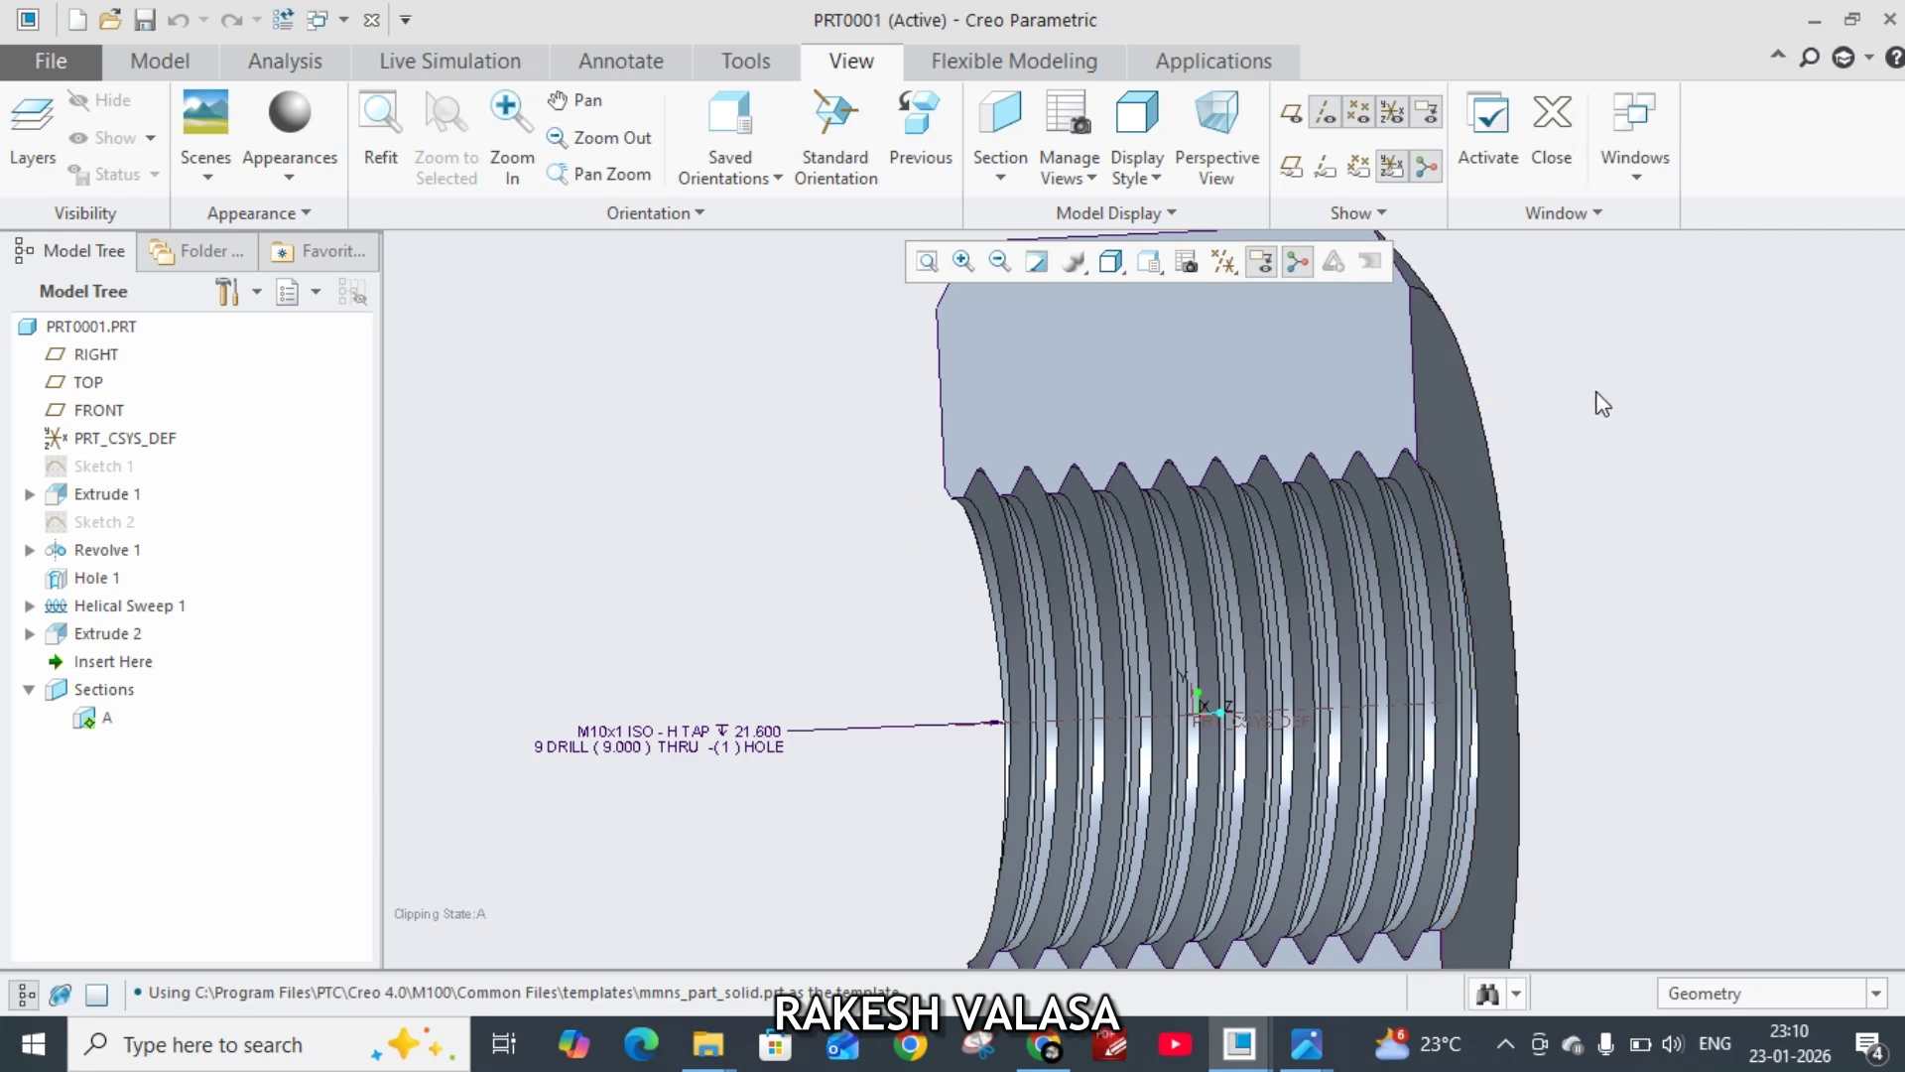
mouse_move(1603, 404)
middle_down()
mouse_move(1561, 413)
mouse_move(1550, 443)
mouse_move(1709, 430)
mouse_move(1713, 453)
mouse_move(1664, 451)
middle_up()
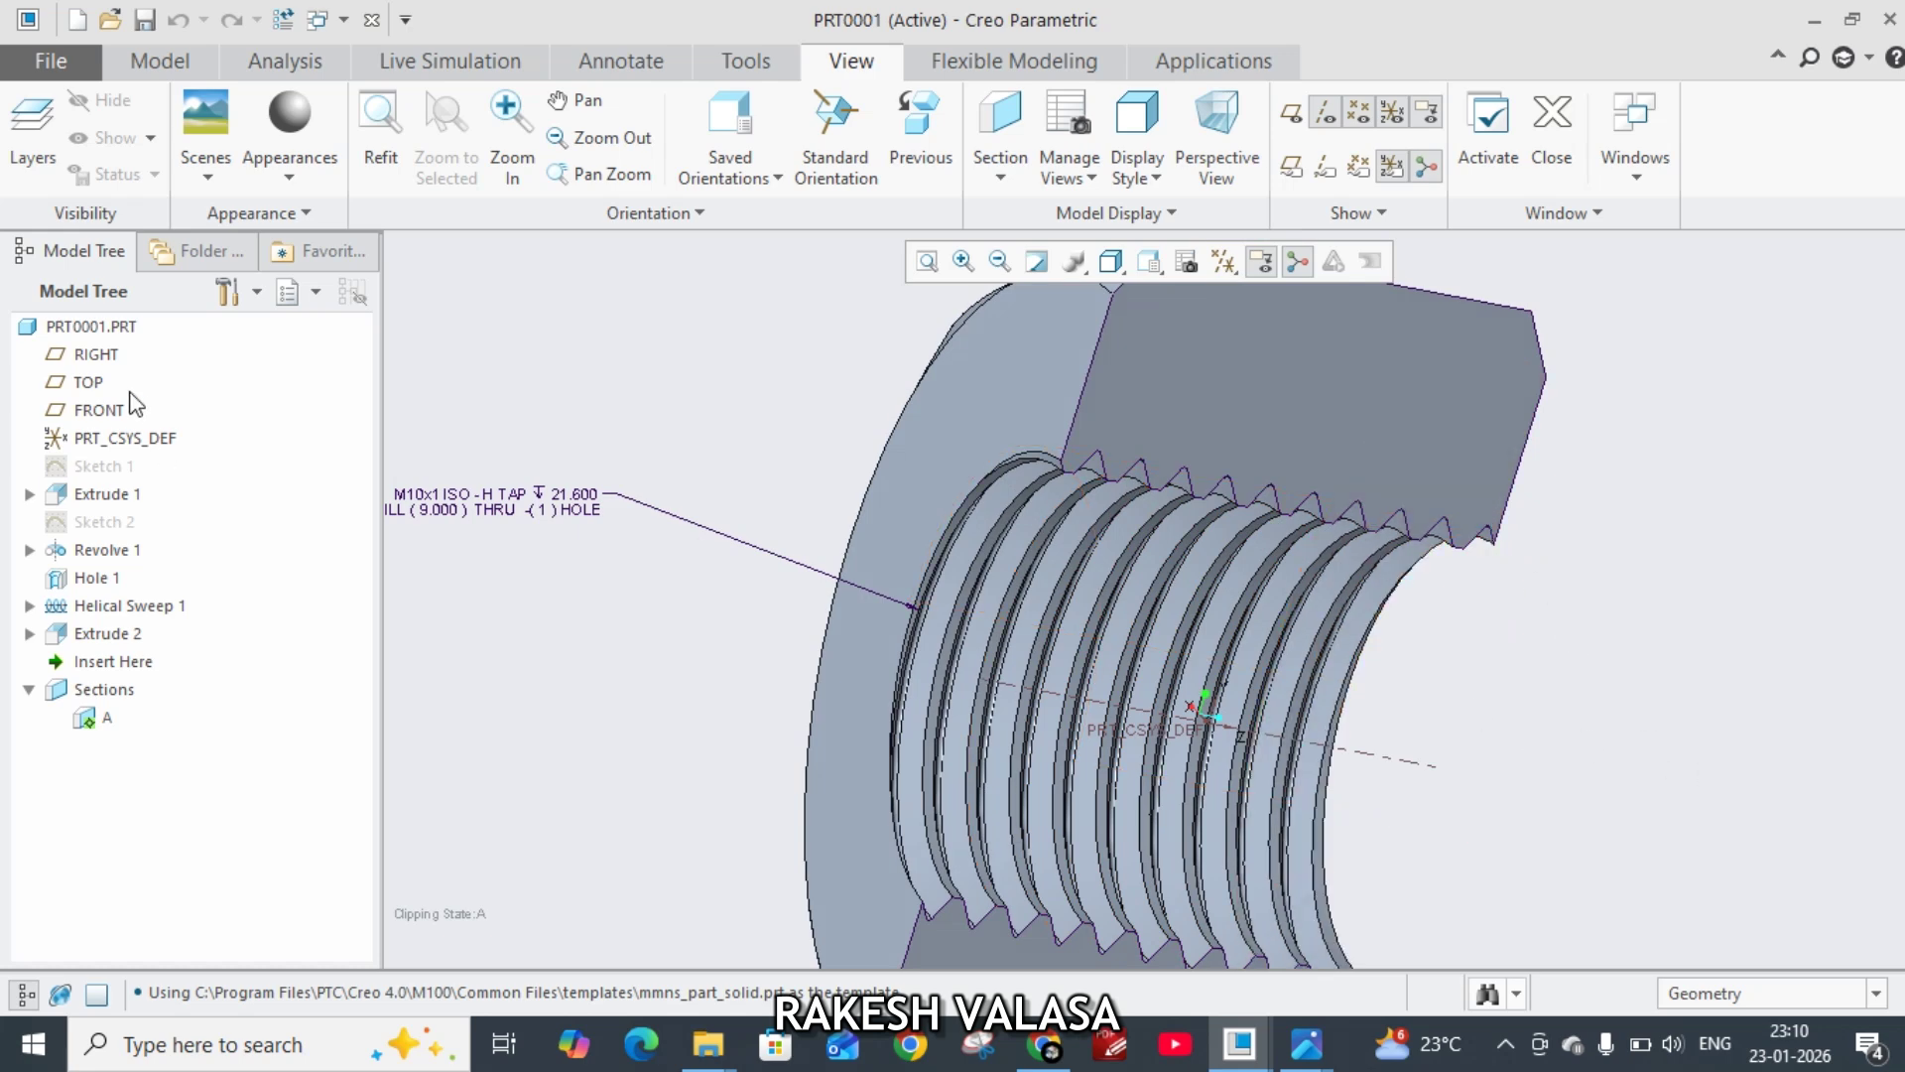
Step: Create a new solid part named hexagonalnut from the mmns_part_solid template instead of the default one, and maximize its window
click(44, 75)
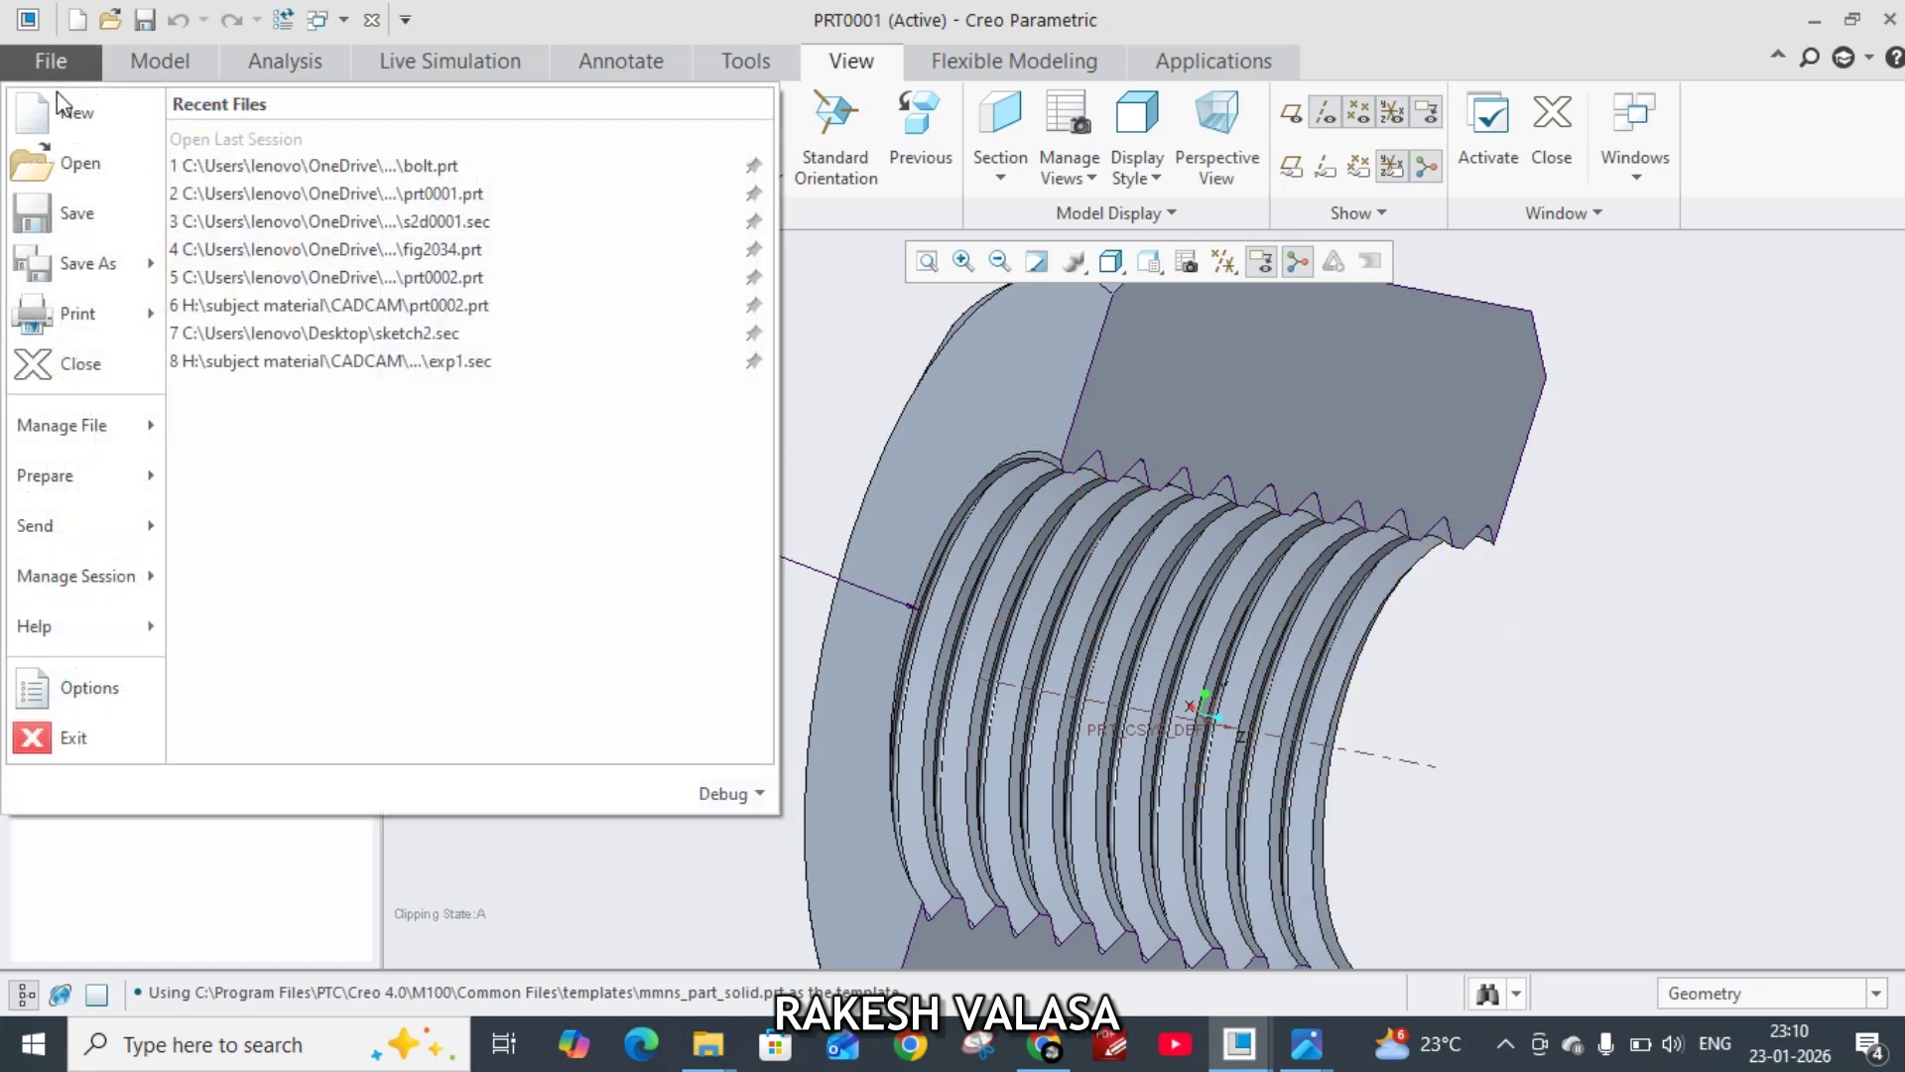
click(43, 107)
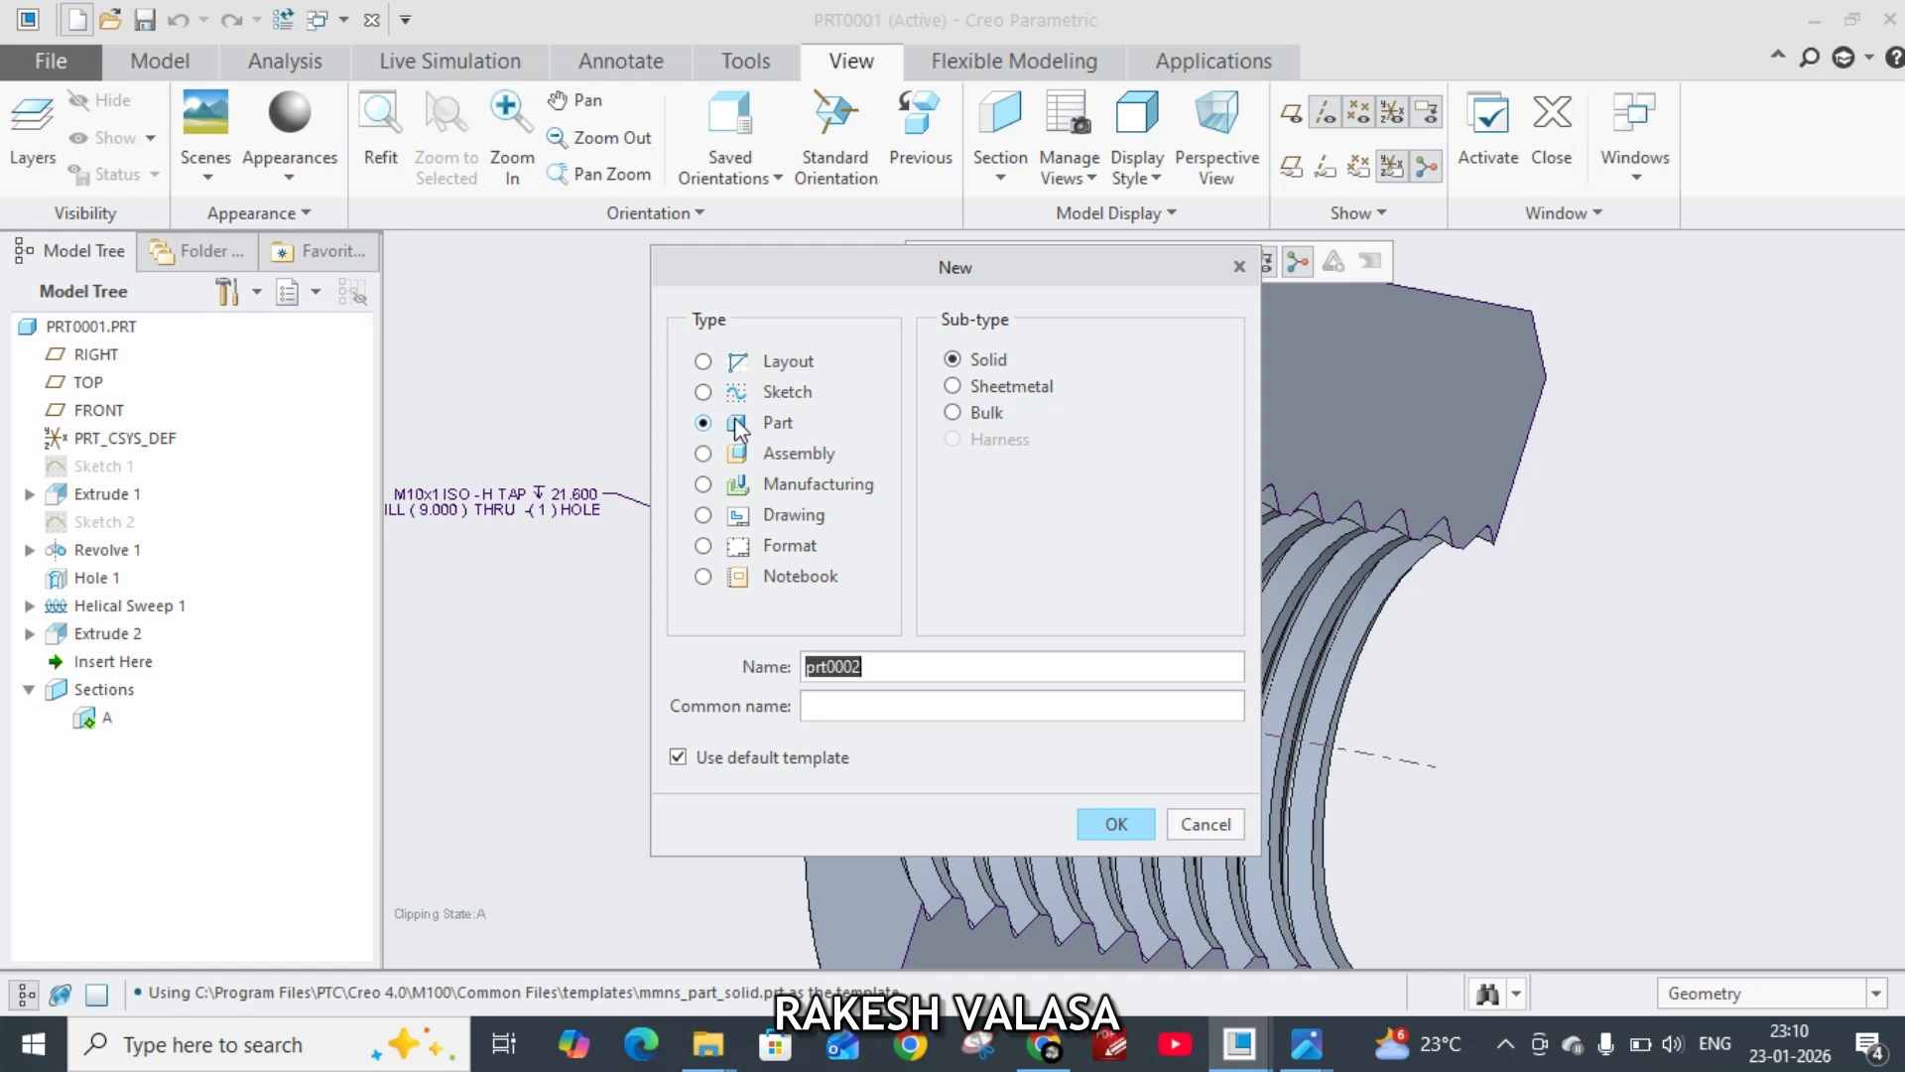
click(678, 757)
click(891, 663)
drag(891, 660, 728, 656)
text(hexagonalnut)
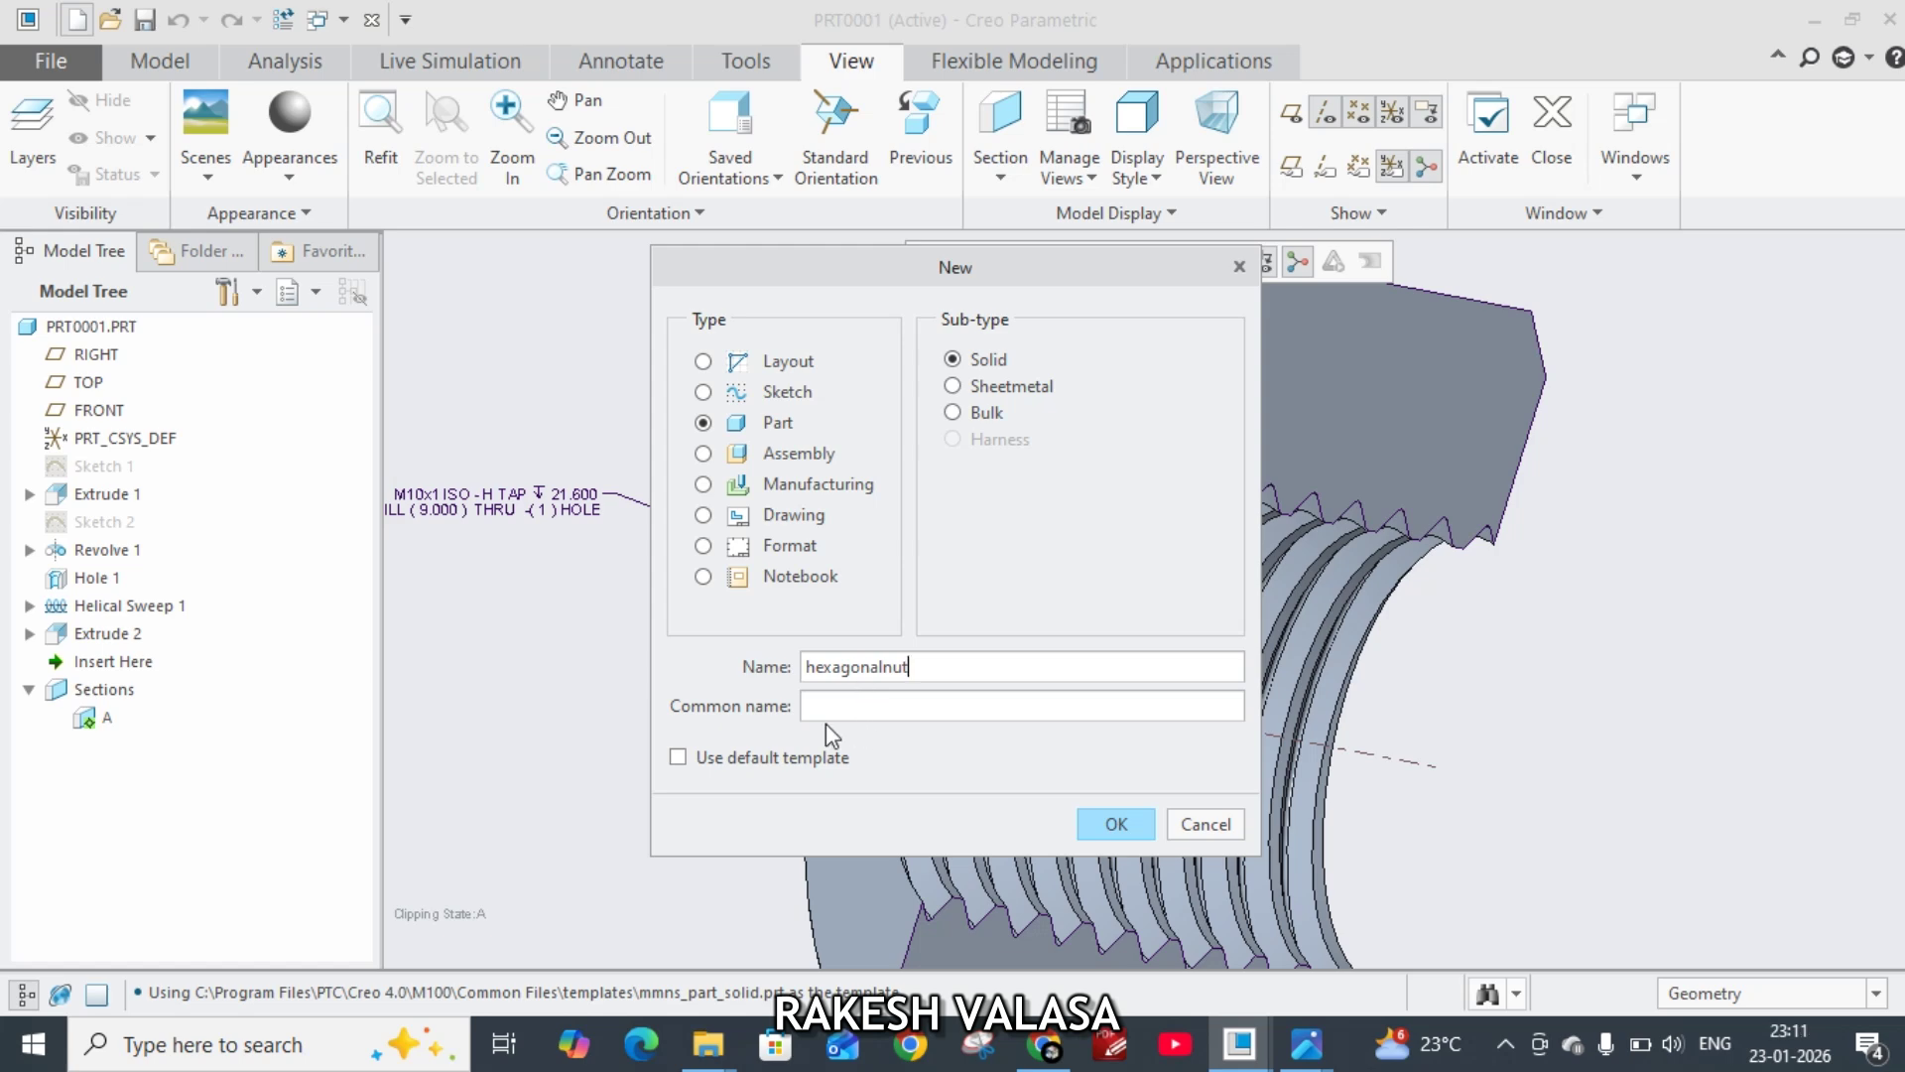
click(1116, 824)
scroll(839, 402, down, 2)
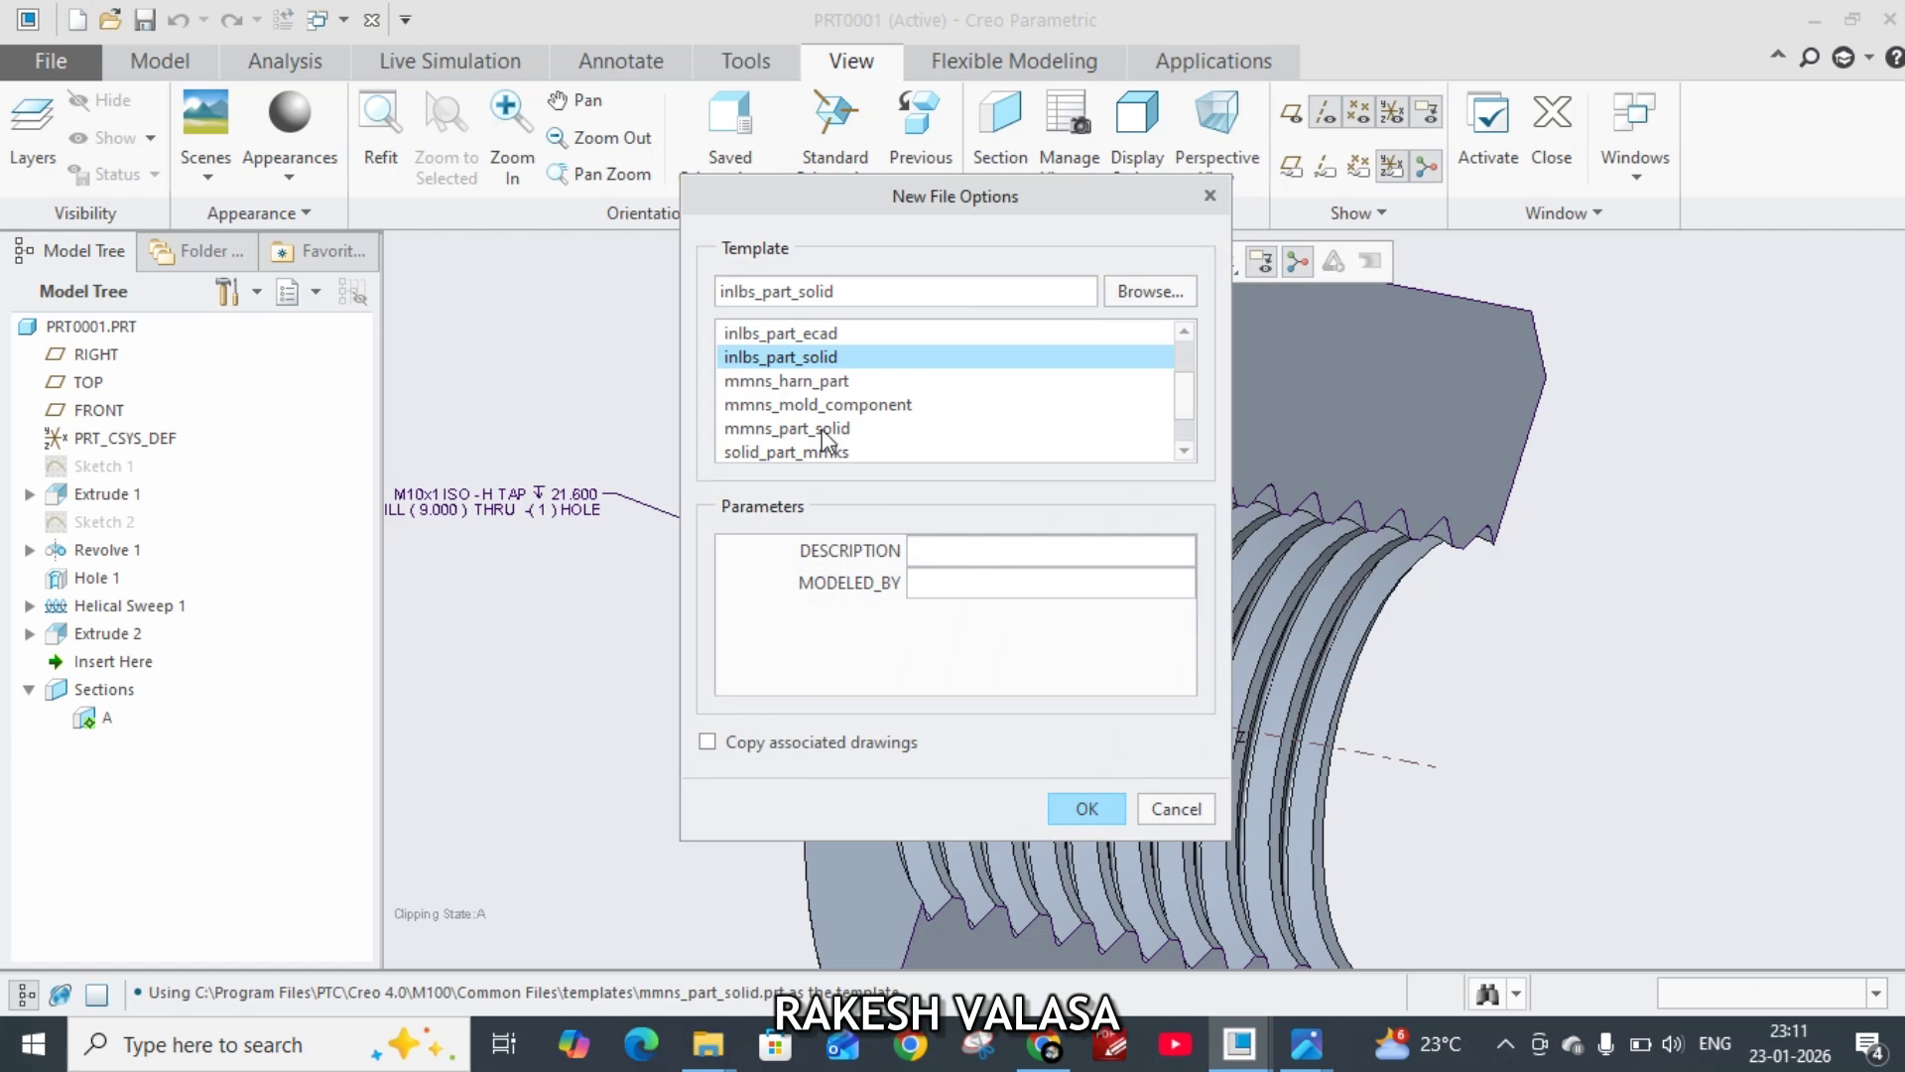
click(812, 383)
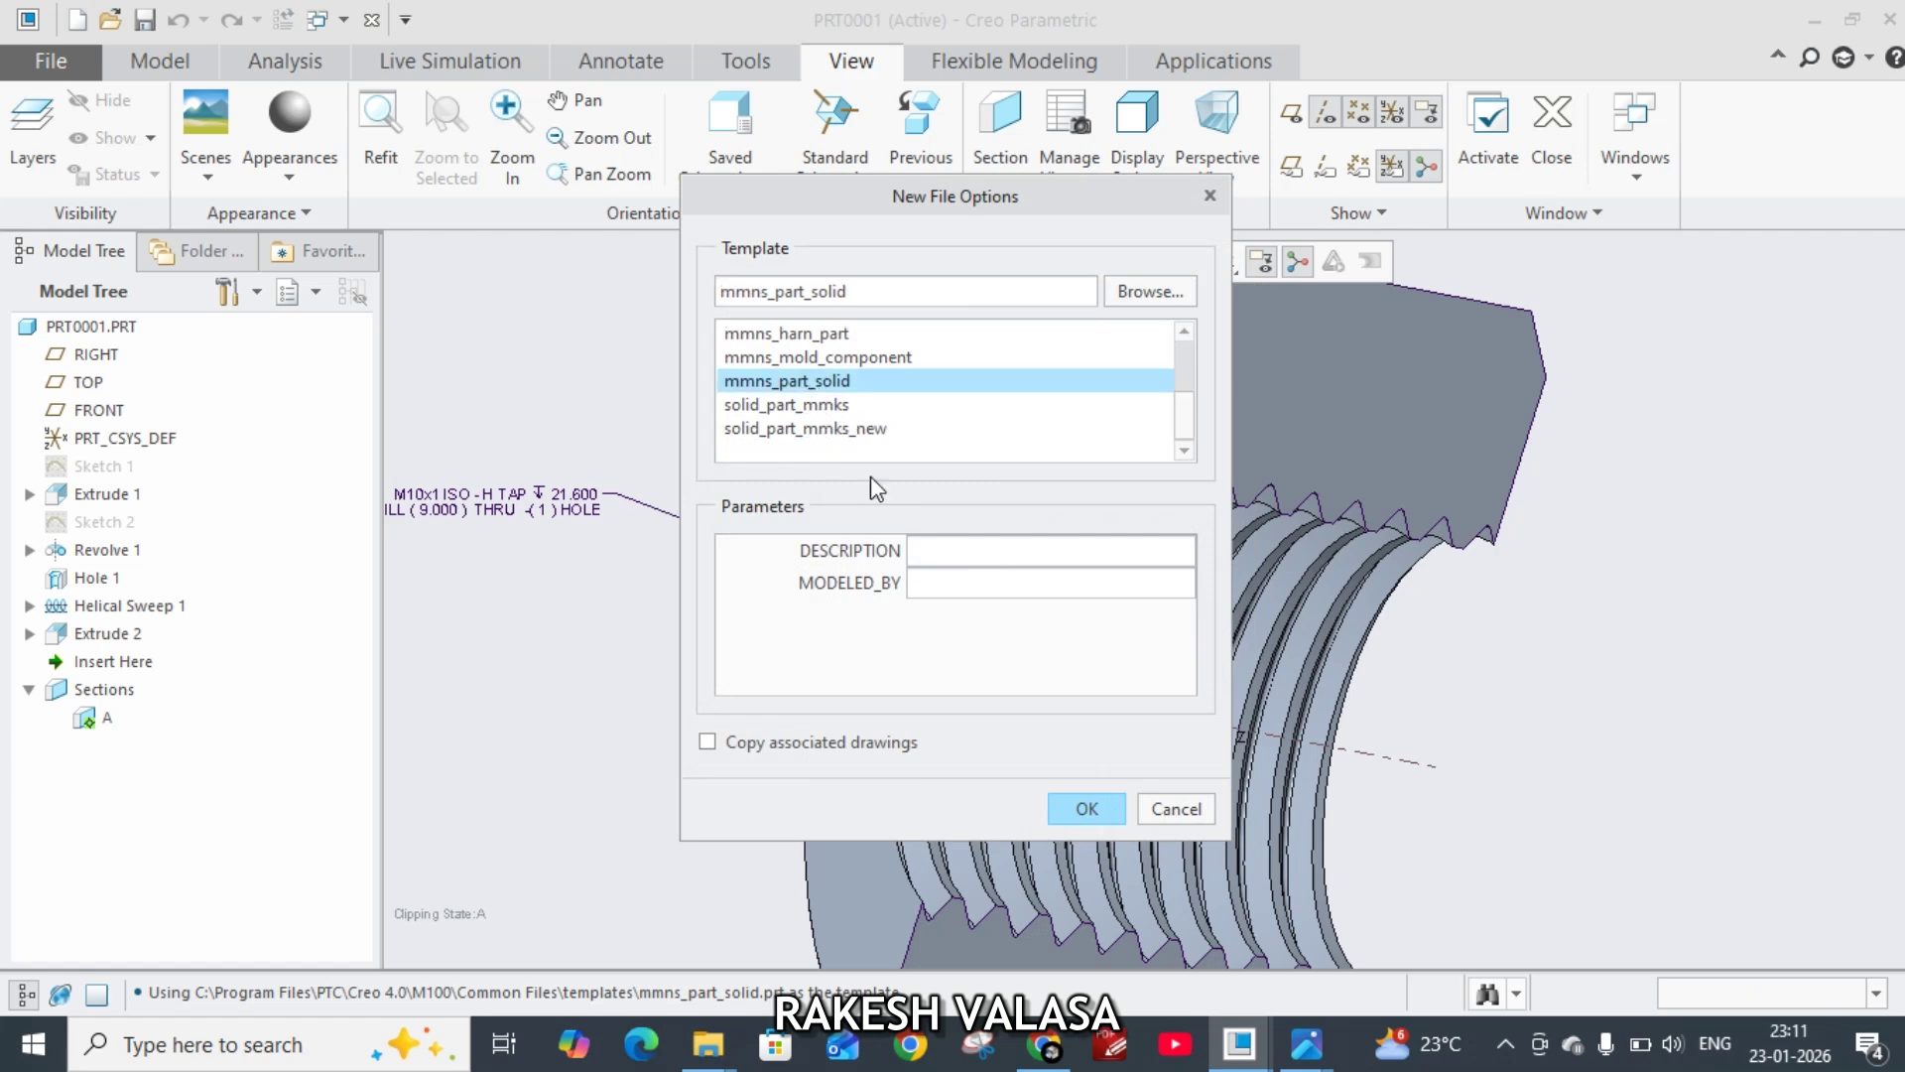
click(1087, 811)
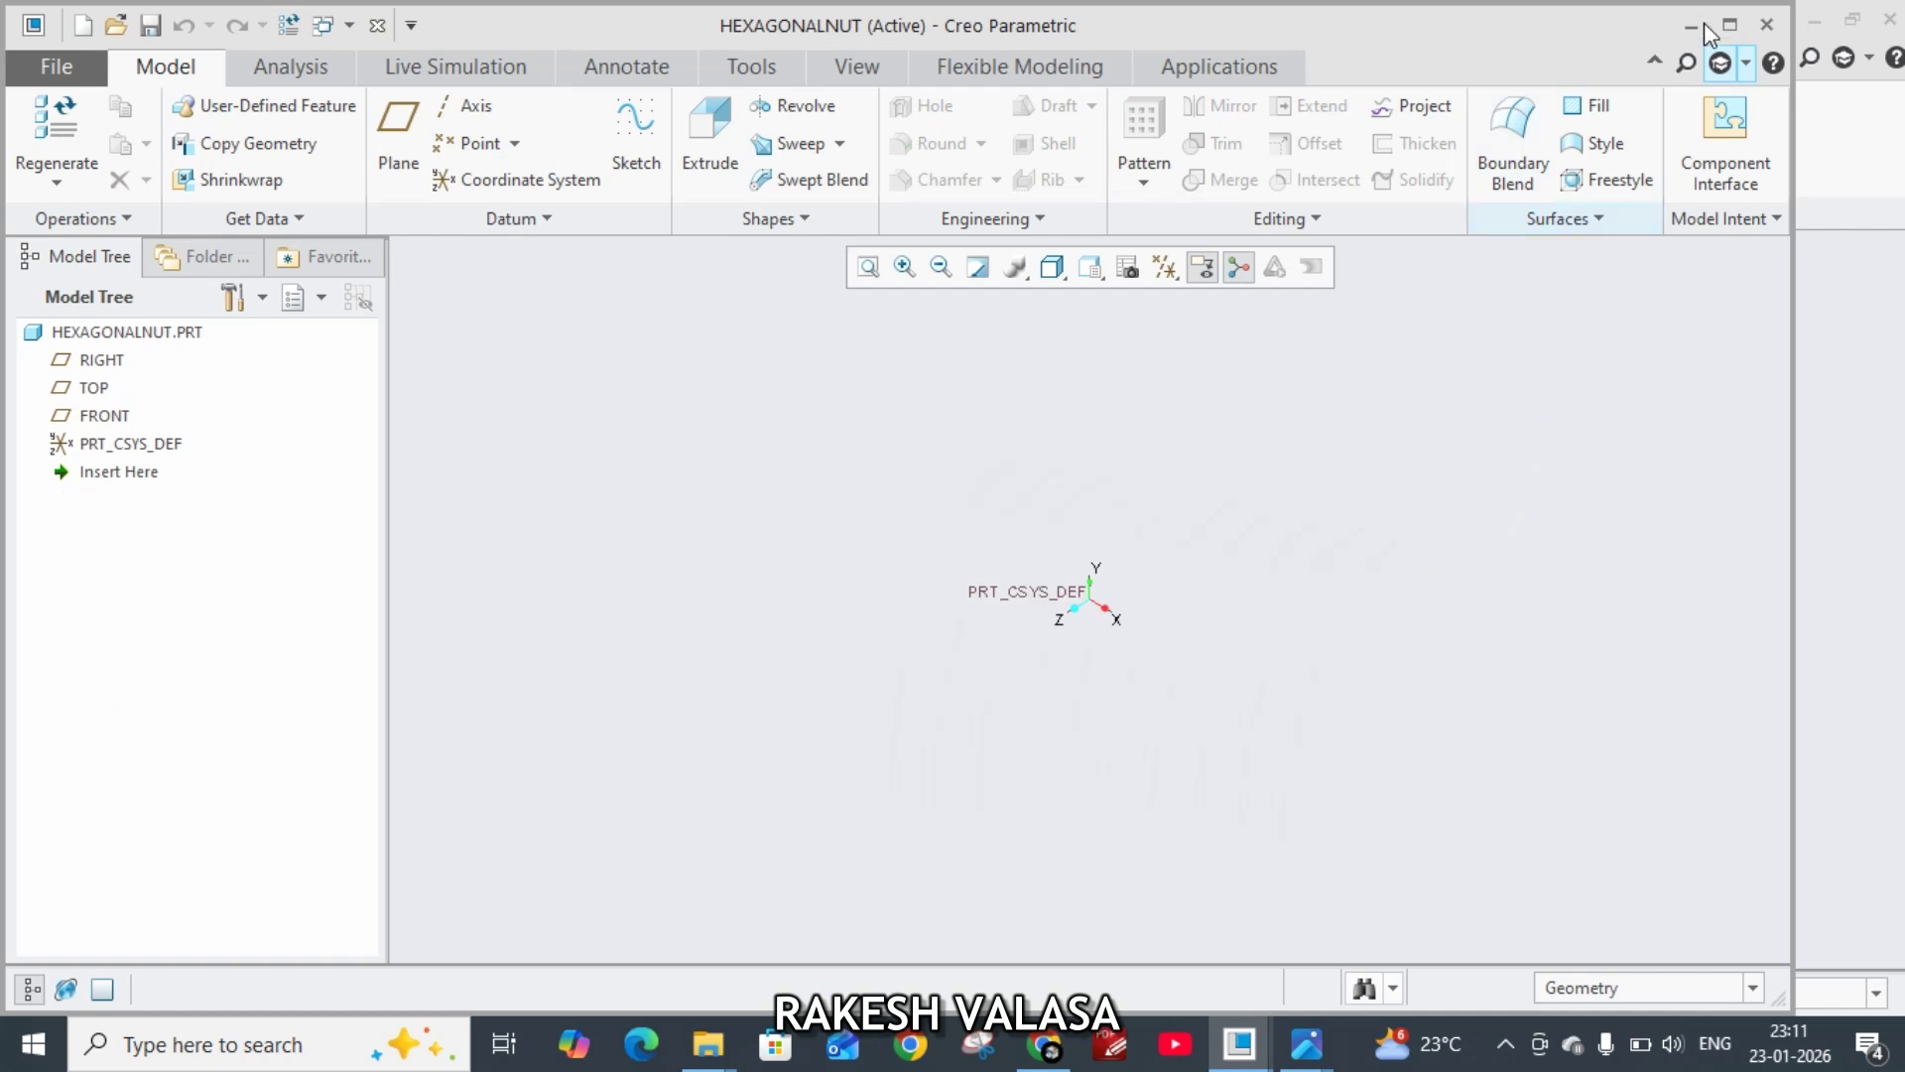
click(1732, 25)
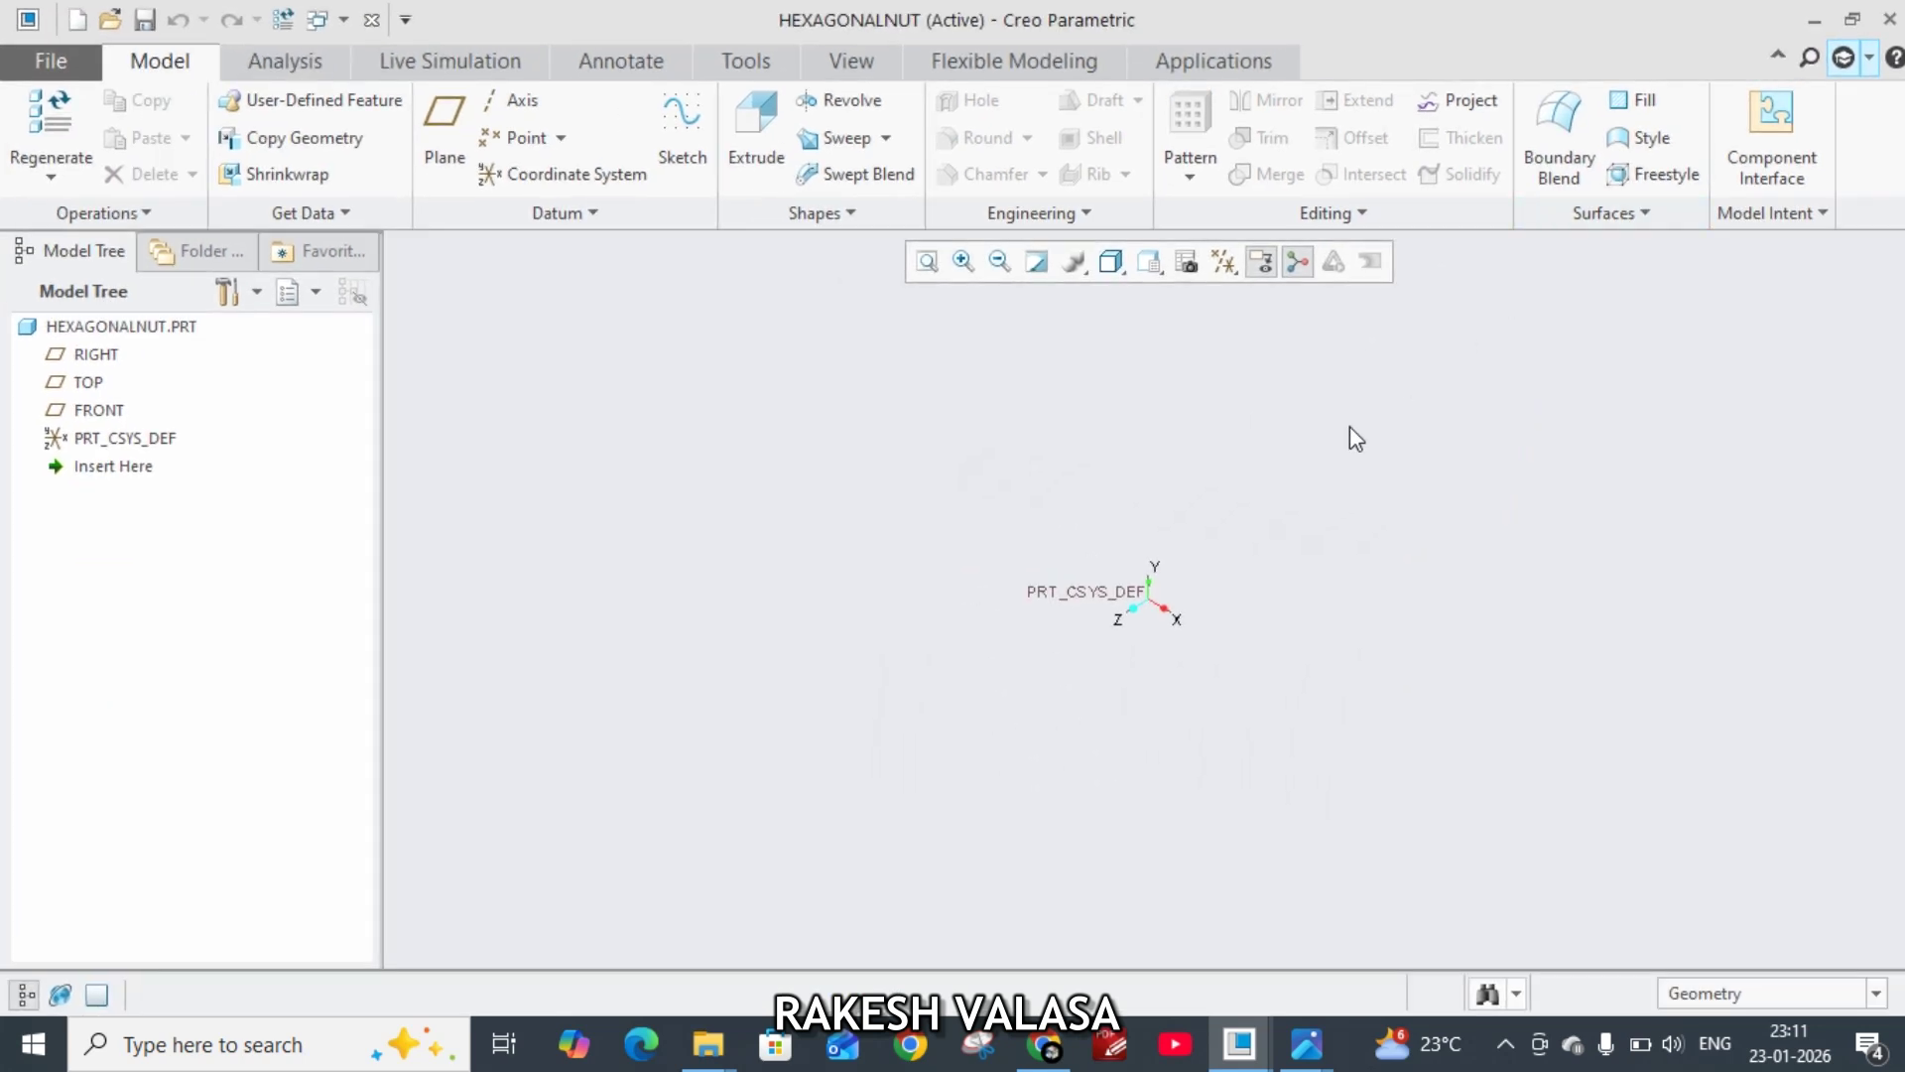
Step: Start a sketch on the FRONT plane and place a 6-sided hexagon from the sketcher palette centred on the origin
click(112, 412)
click(123, 286)
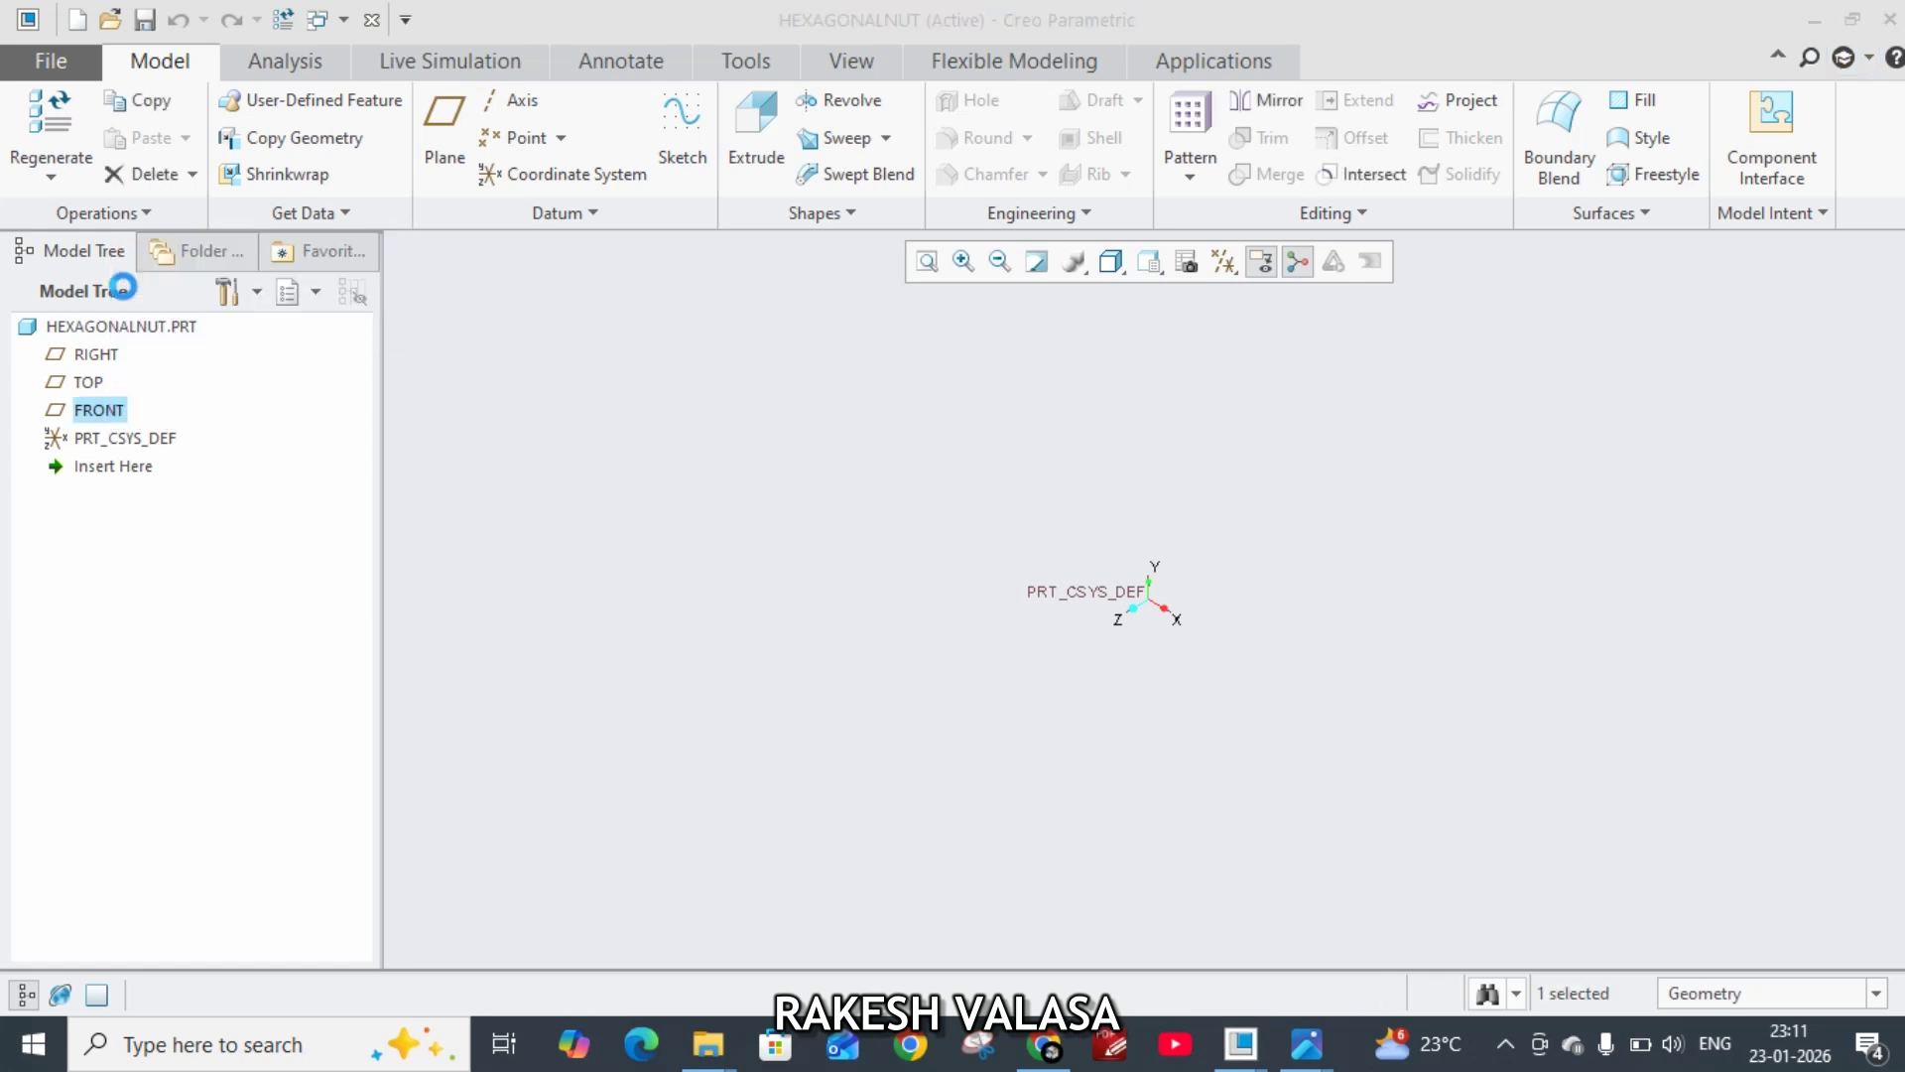
click(1225, 263)
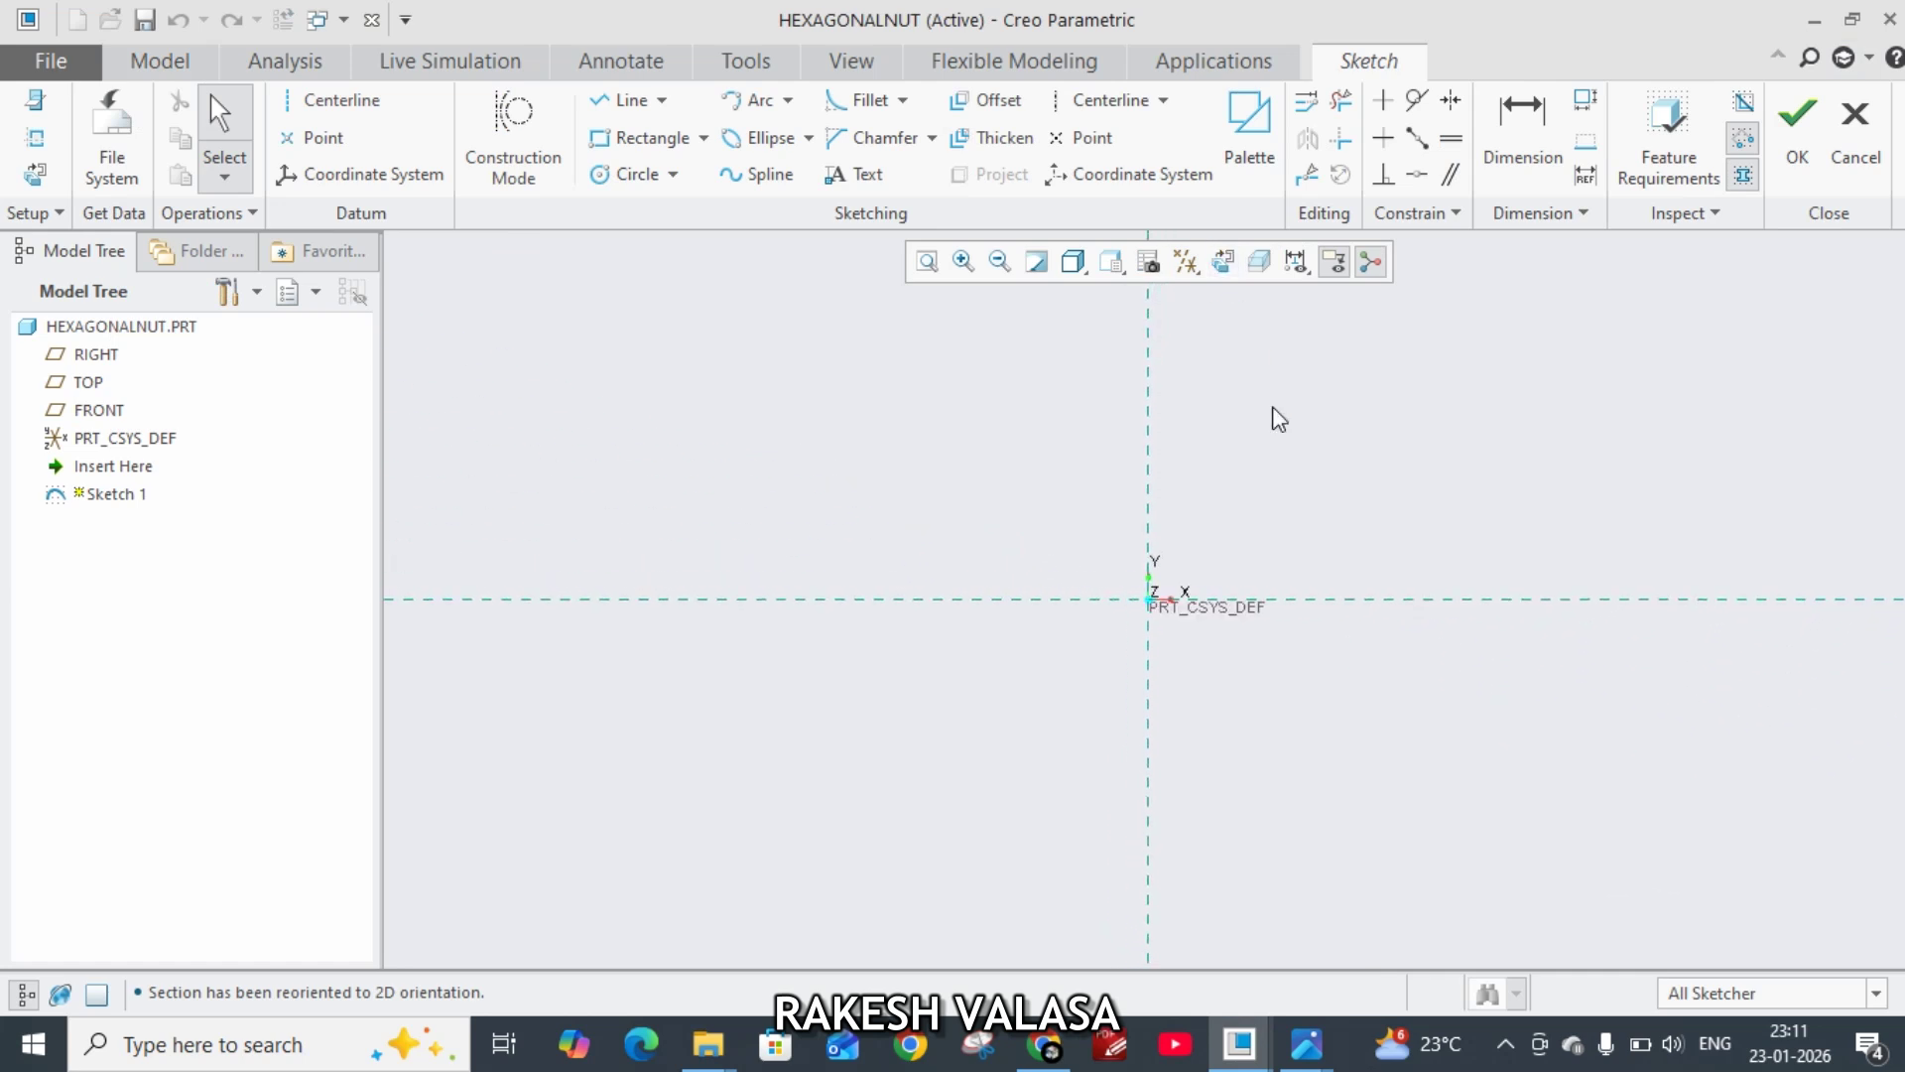
click(1260, 136)
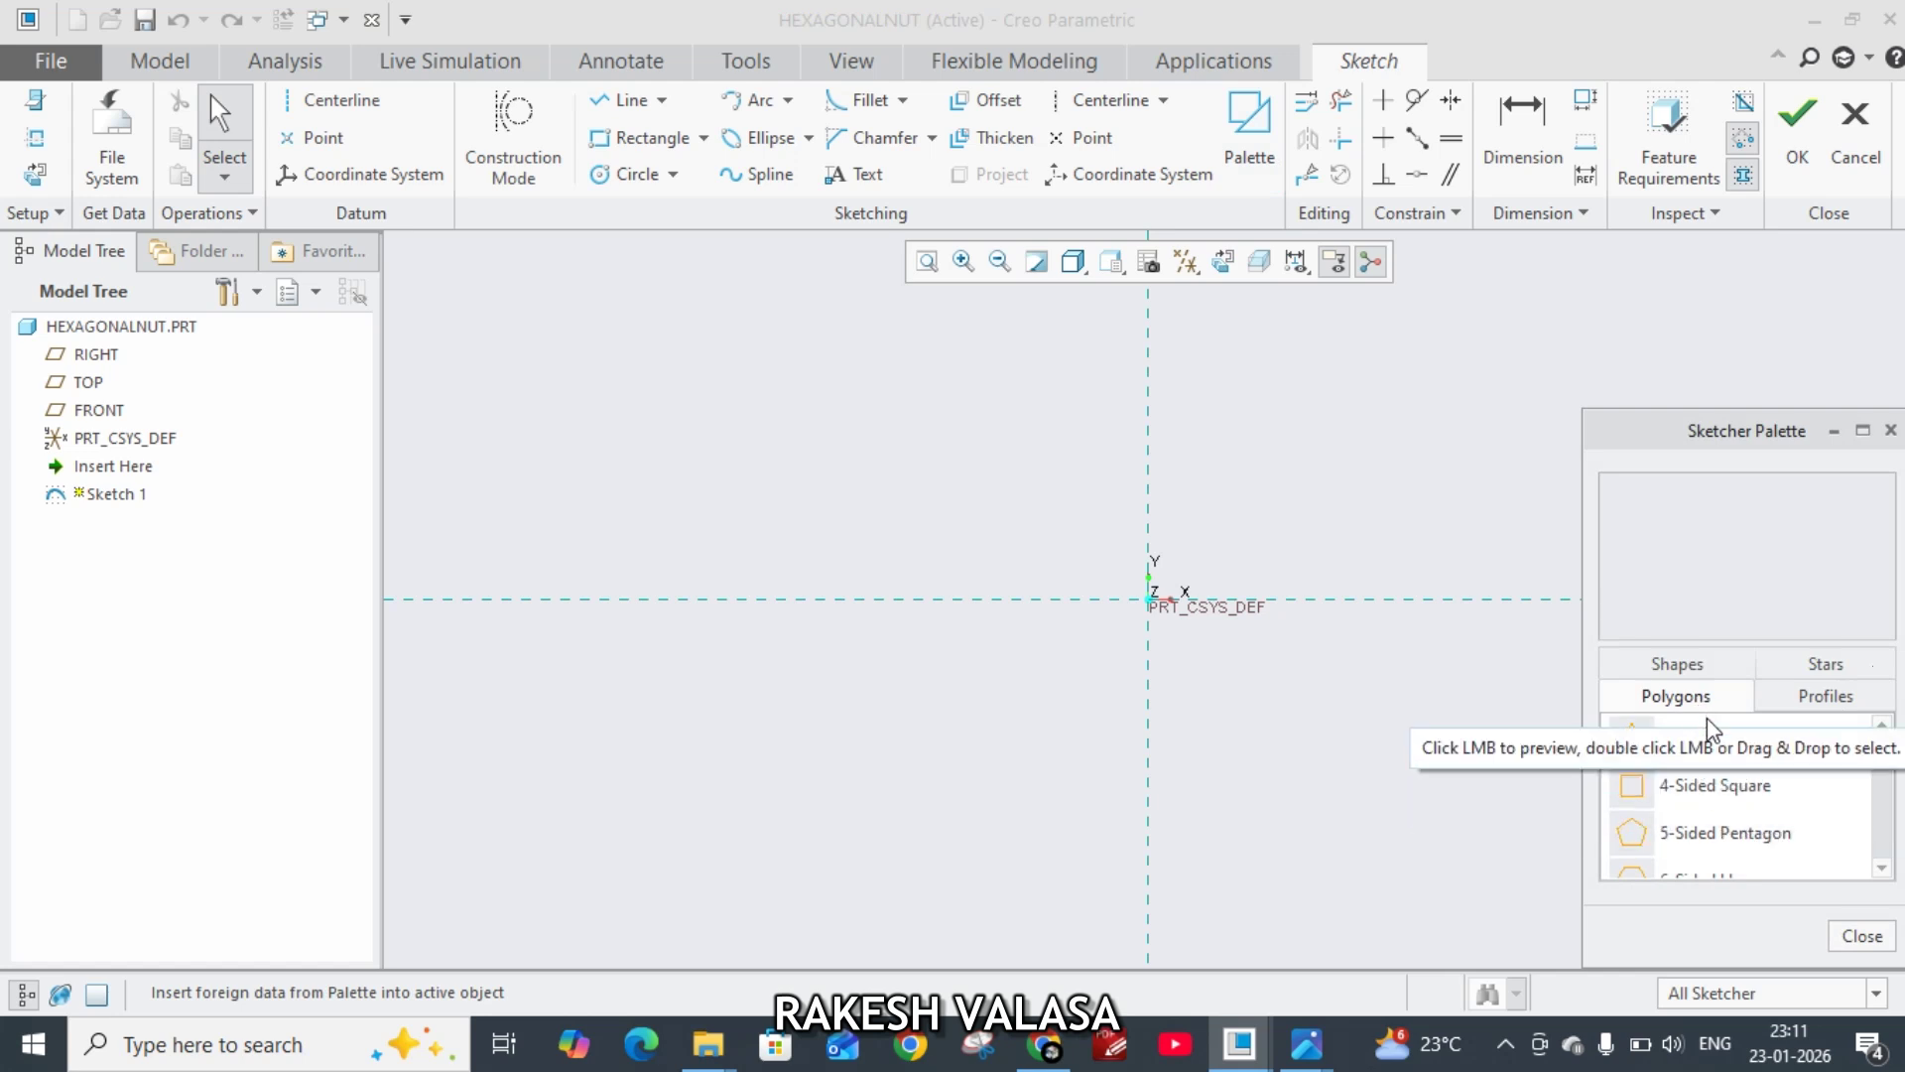
scroll(1707, 774, down, 1)
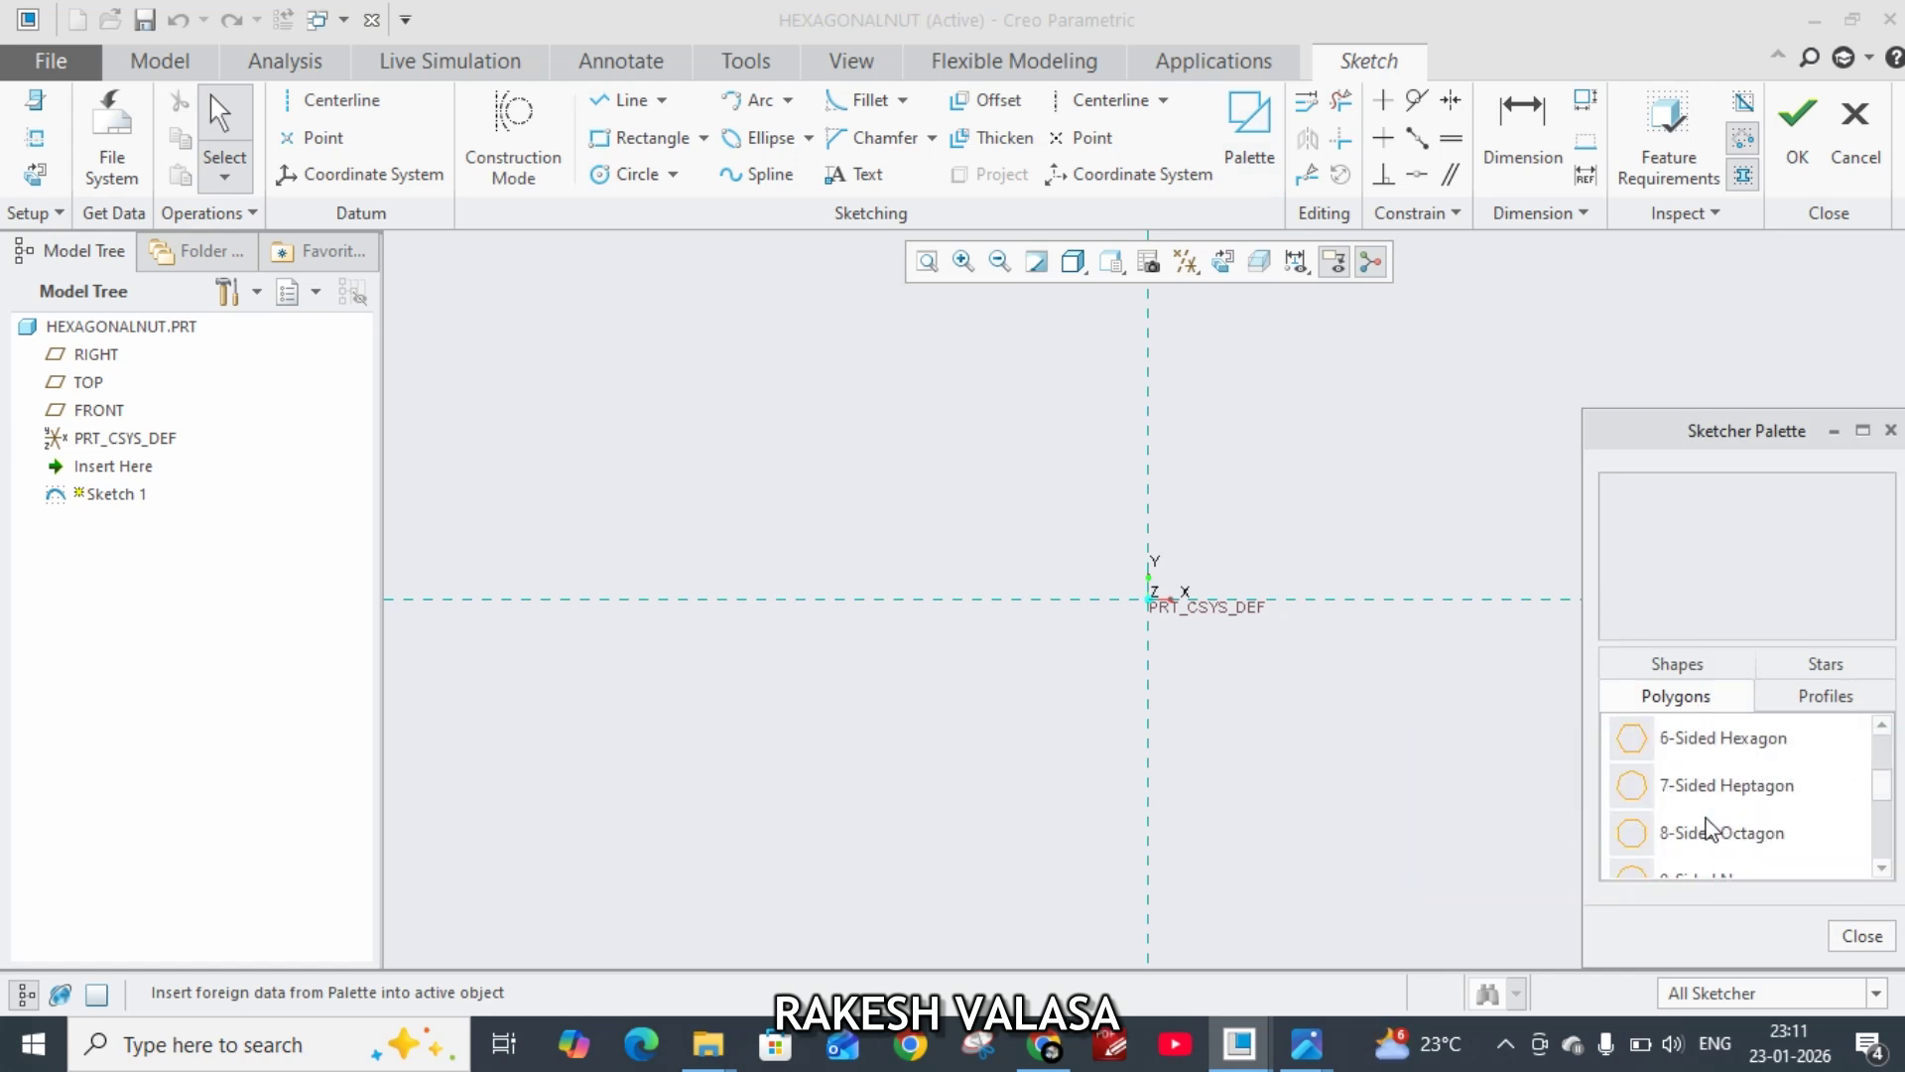
click(1703, 745)
mouse_move(1703, 749)
mouse_down()
mouse_move(1660, 768)
mouse_move(1382, 766)
mouse_up()
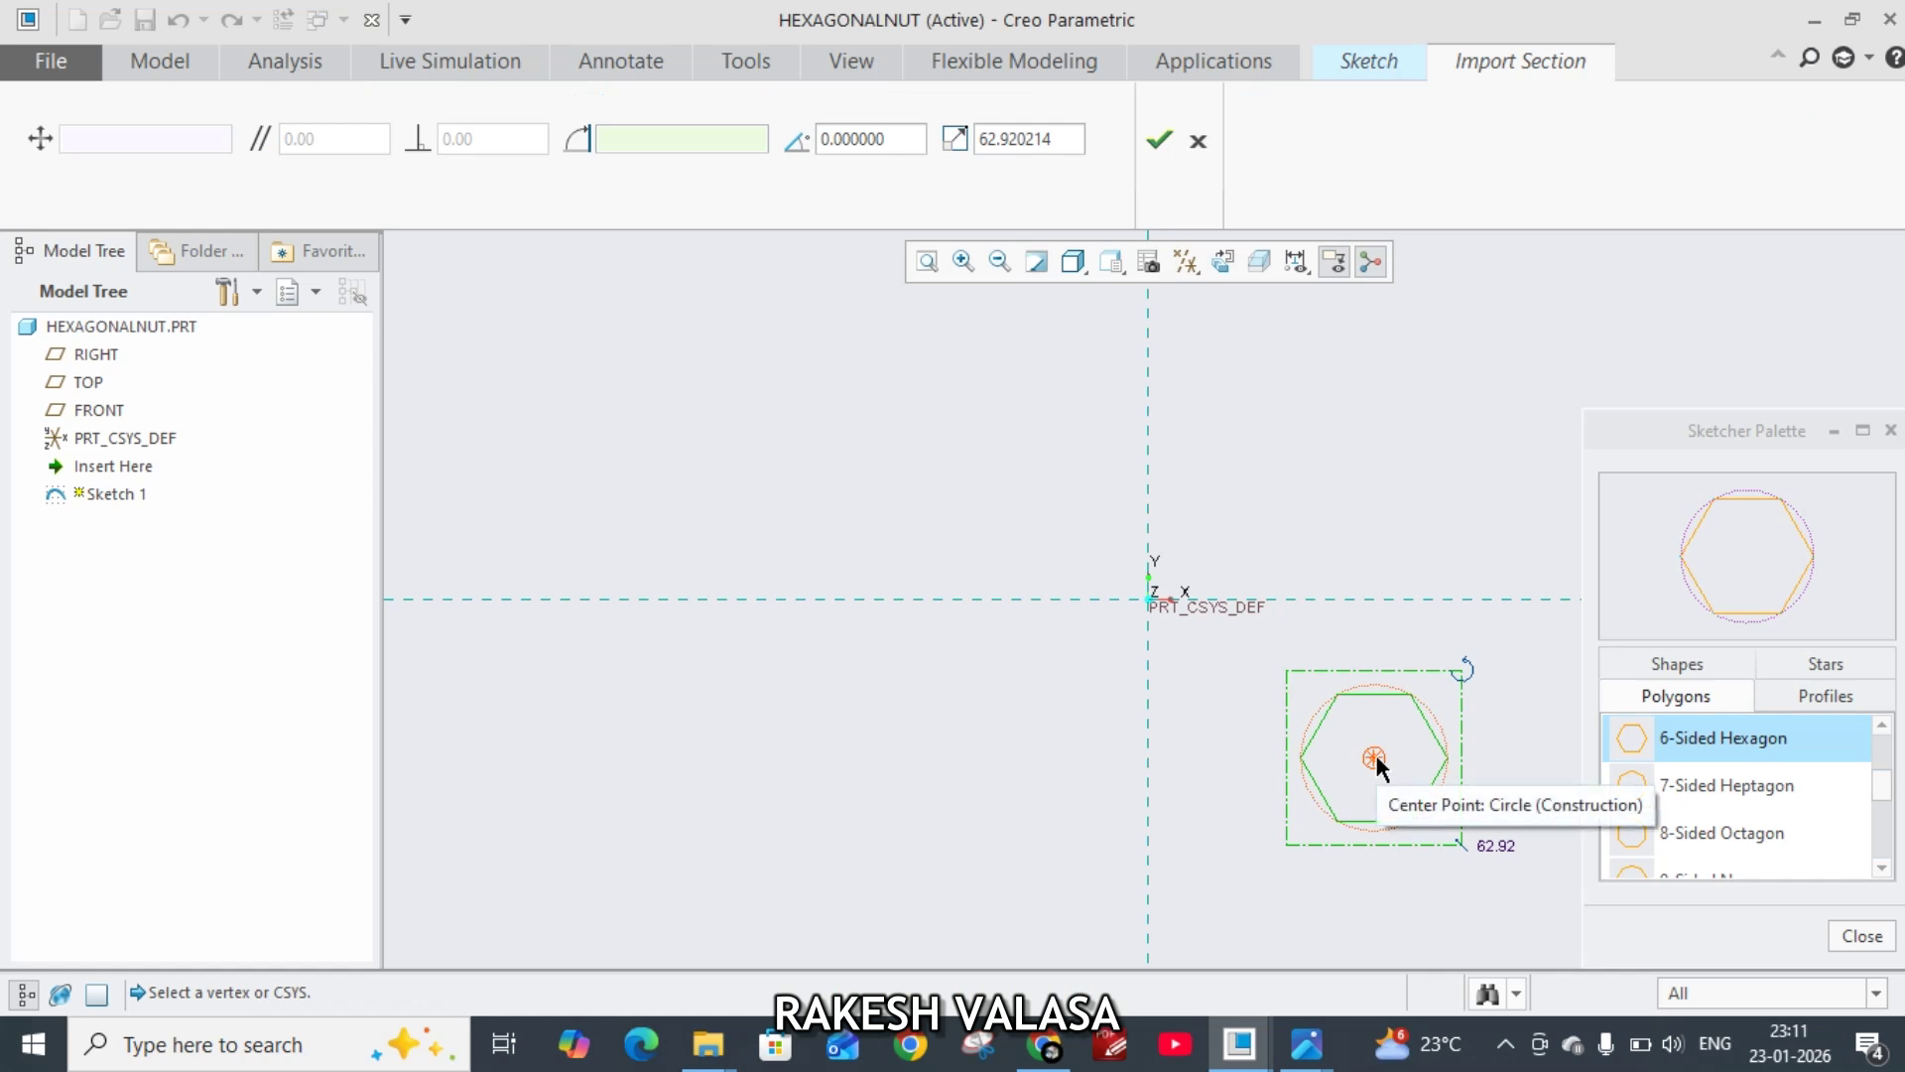
drag(1375, 760, 1163, 605)
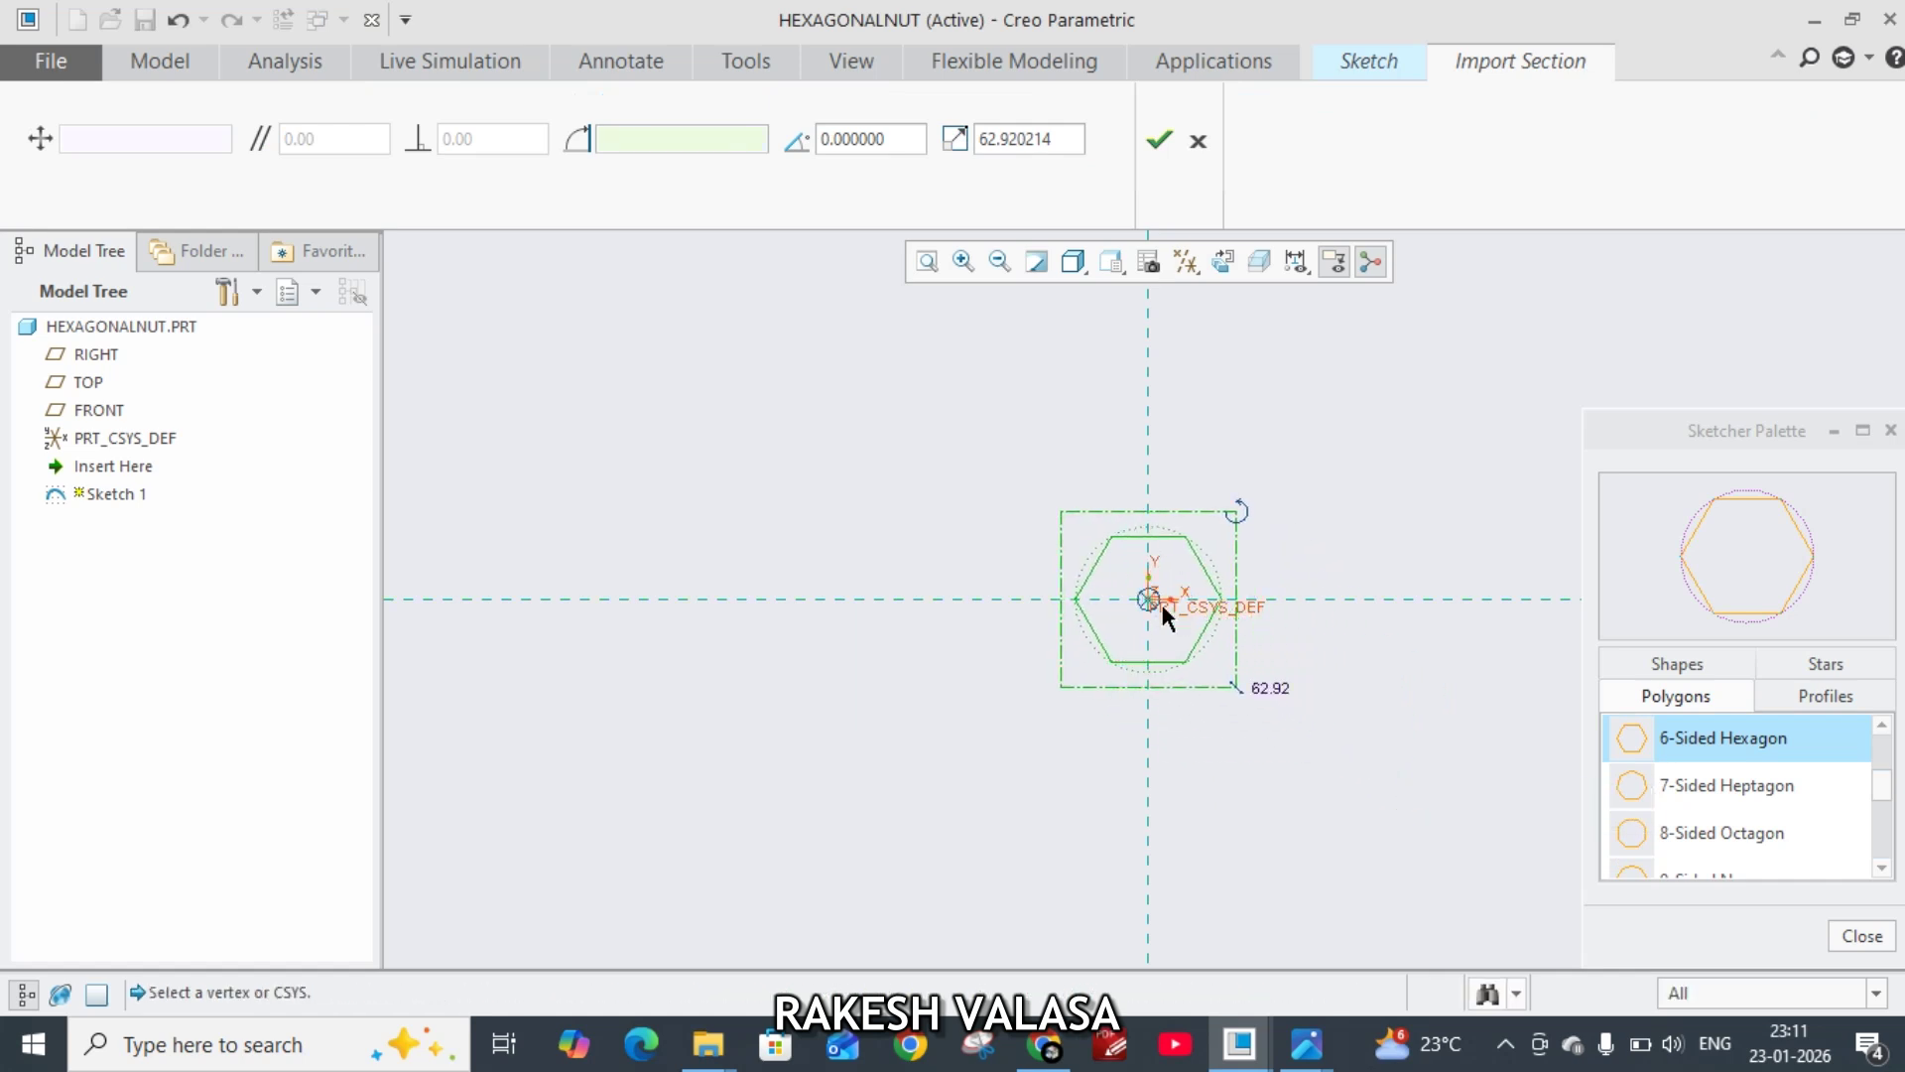
Step: Rotate the imported hexagon by 90 degrees and greatly reduce its scale factor, accepting the import and finishing the sketch
click(1863, 935)
drag(900, 139, 781, 149)
text(90)
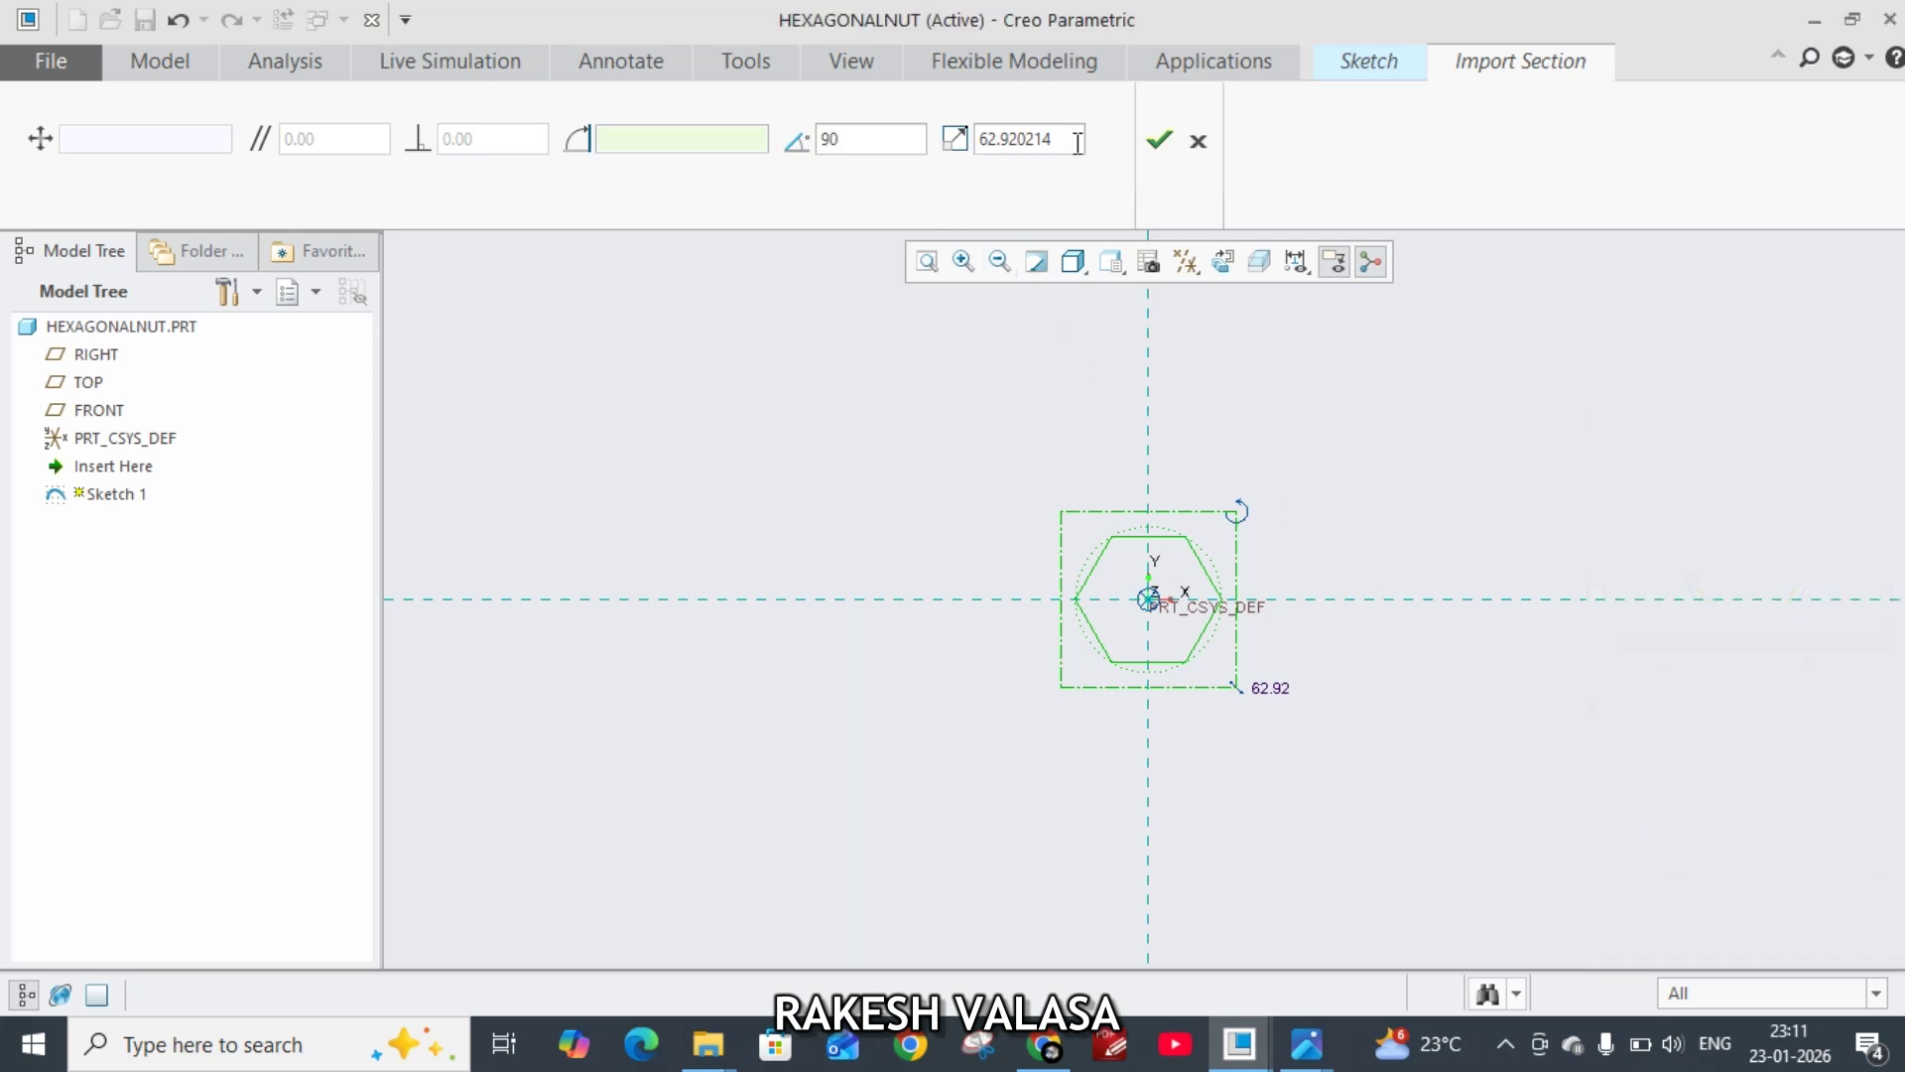
drag(1078, 142, 984, 139)
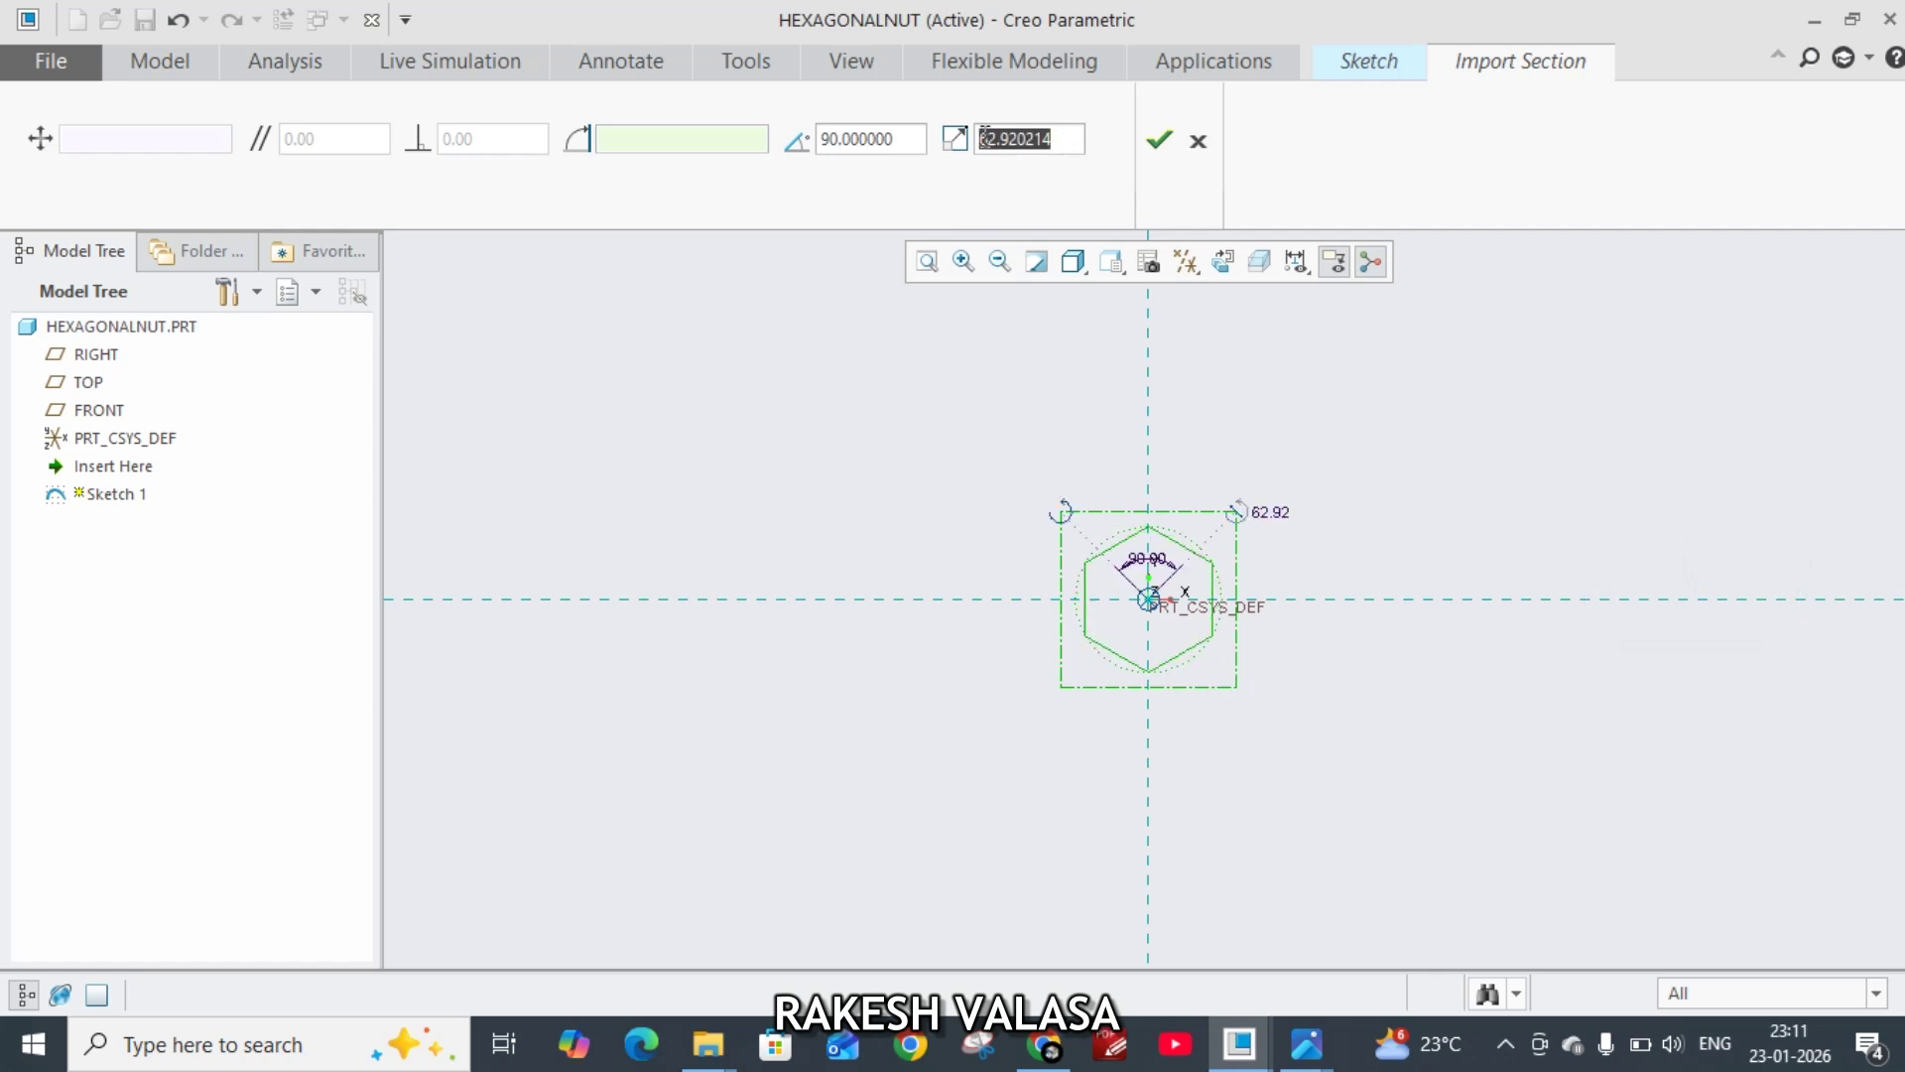
text(1)
click(1163, 138)
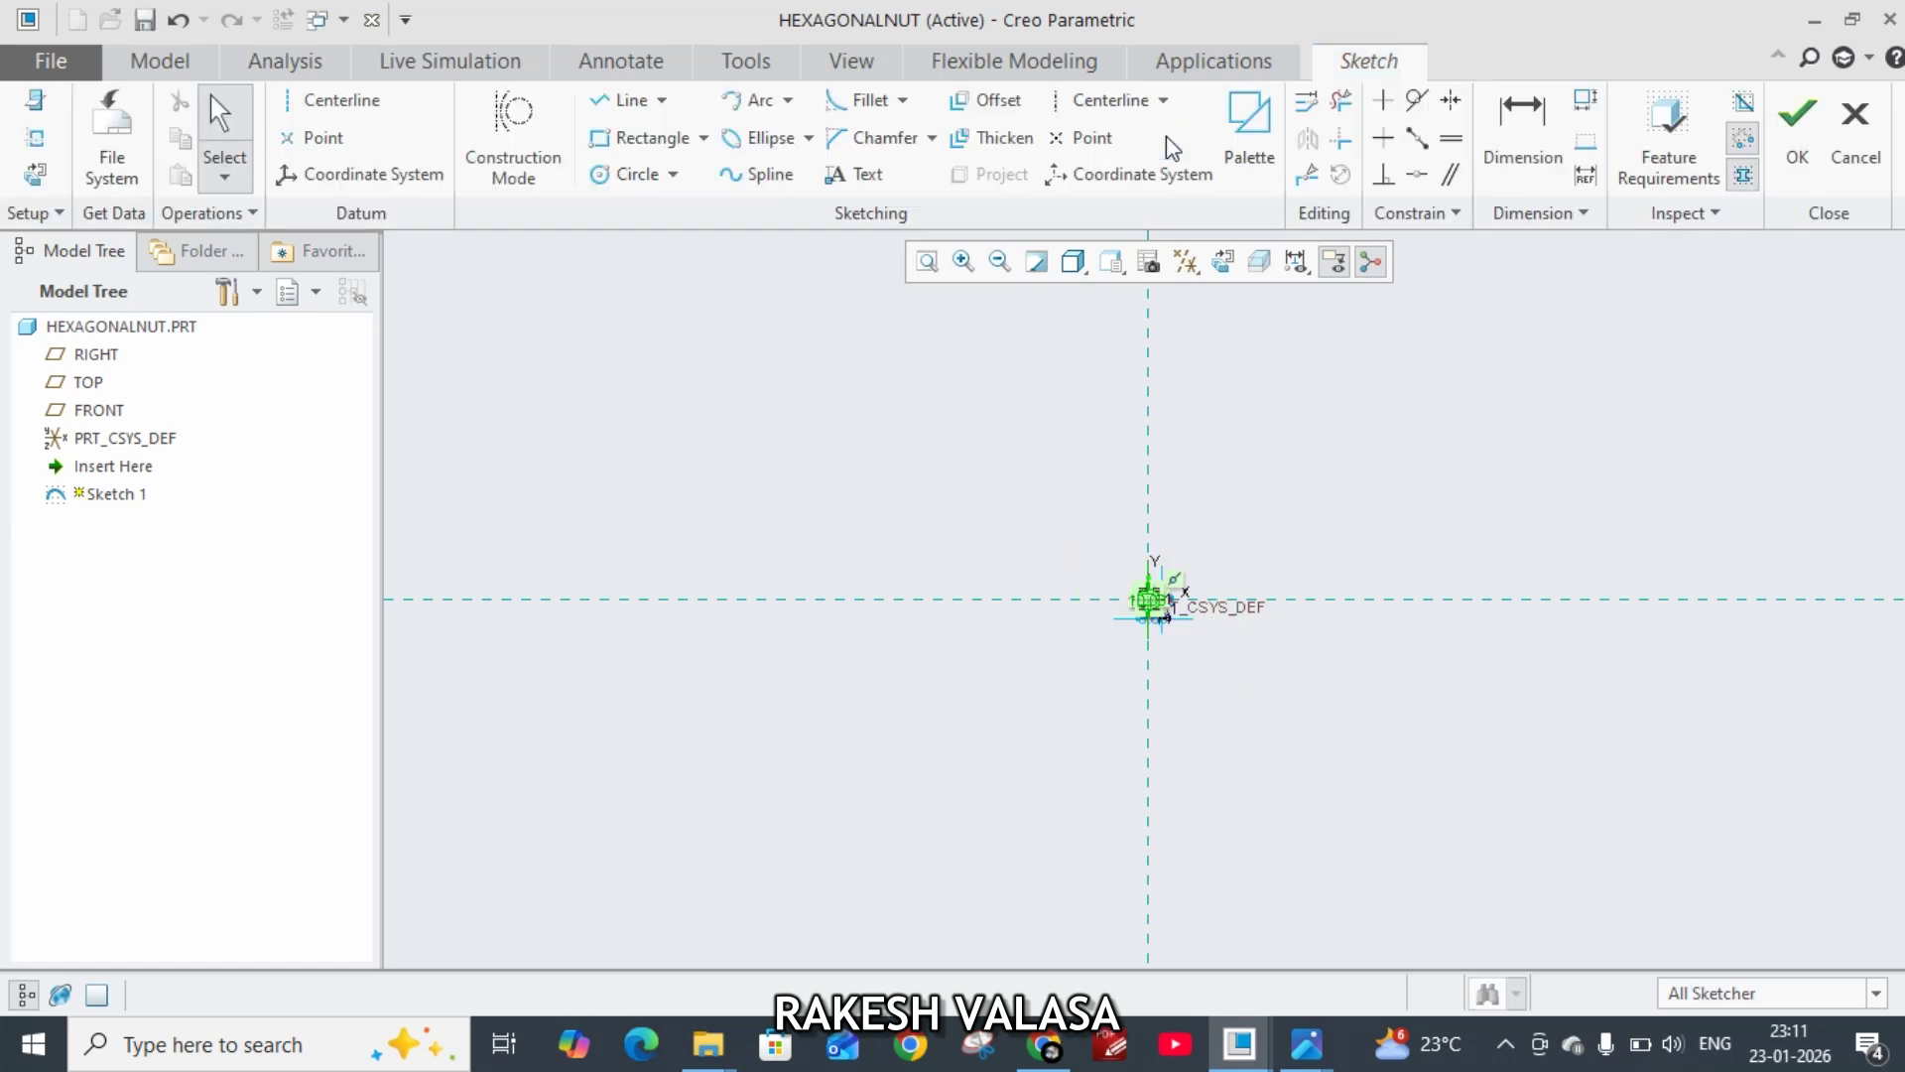
click(1798, 129)
Step: Extrude the hexagon sketch symmetrically about its plane to a depth of 10
click(757, 139)
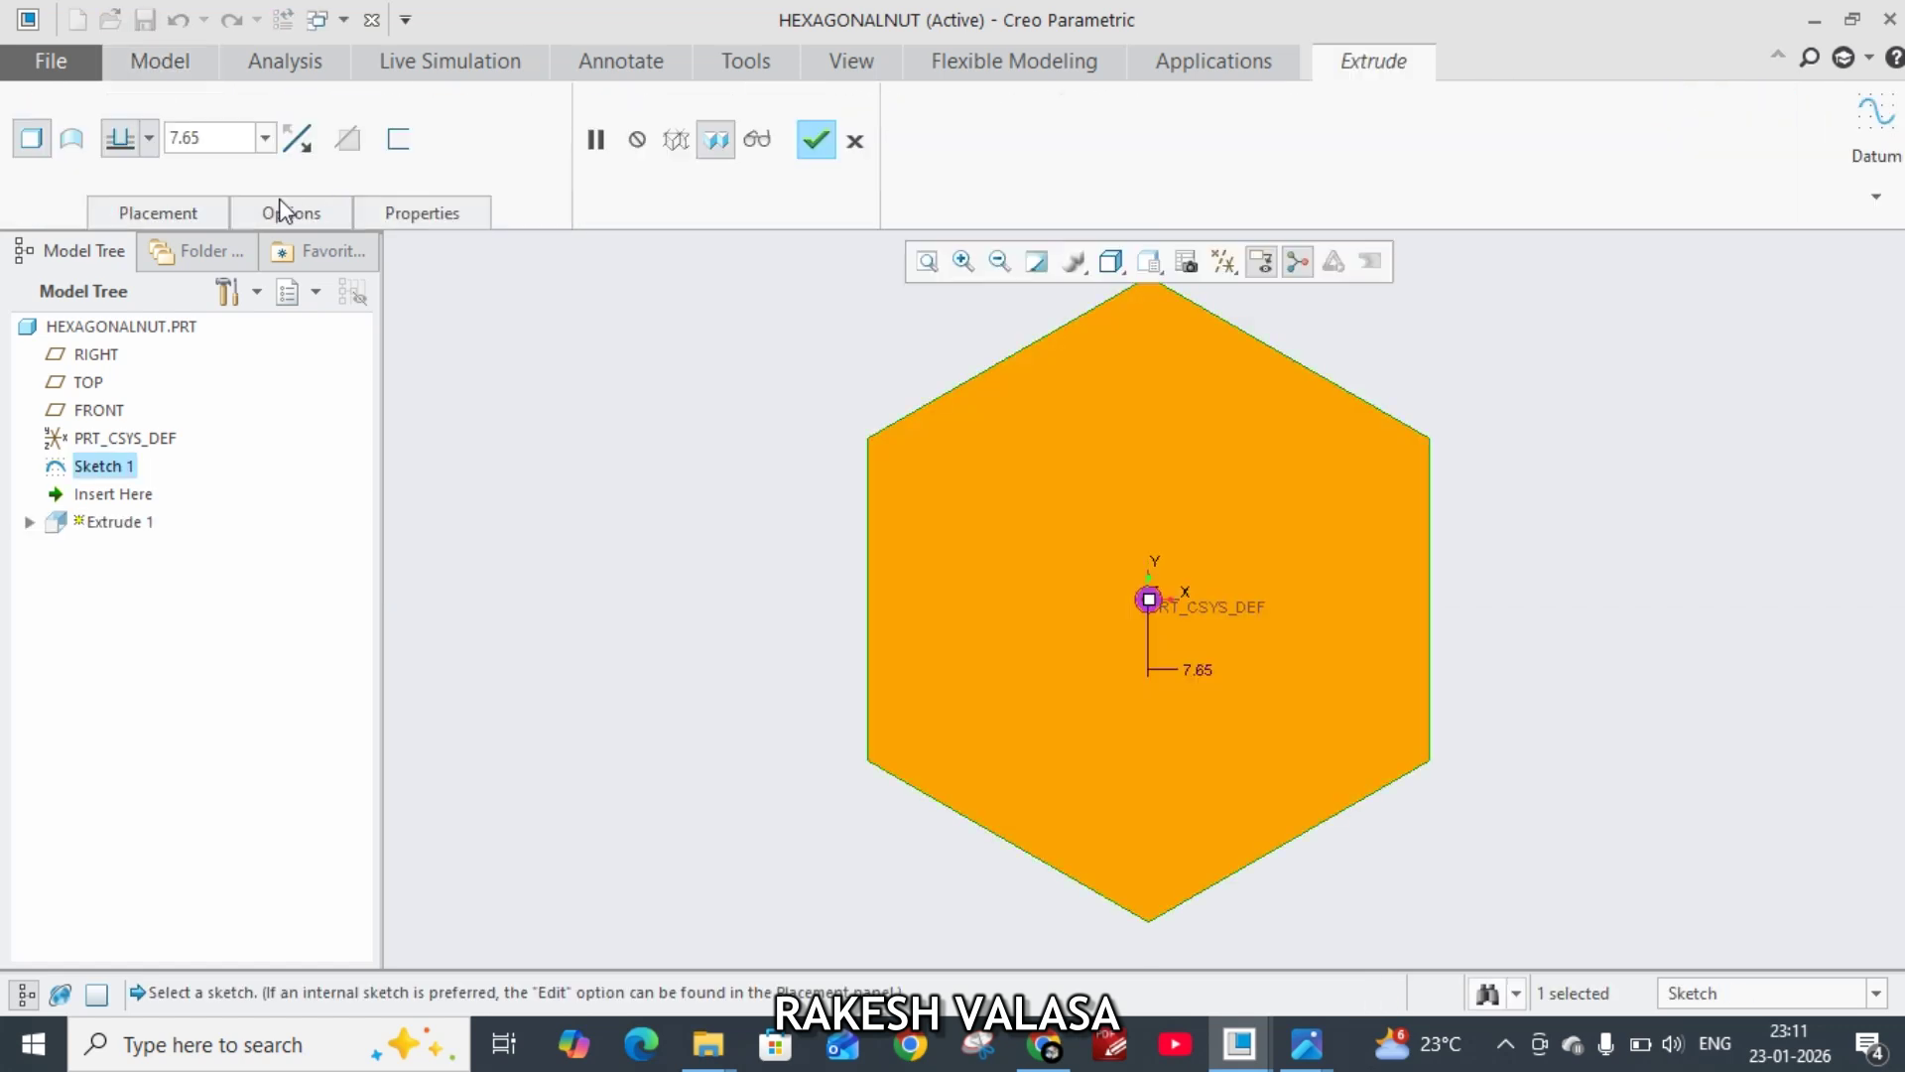
click(218, 142)
text(10)
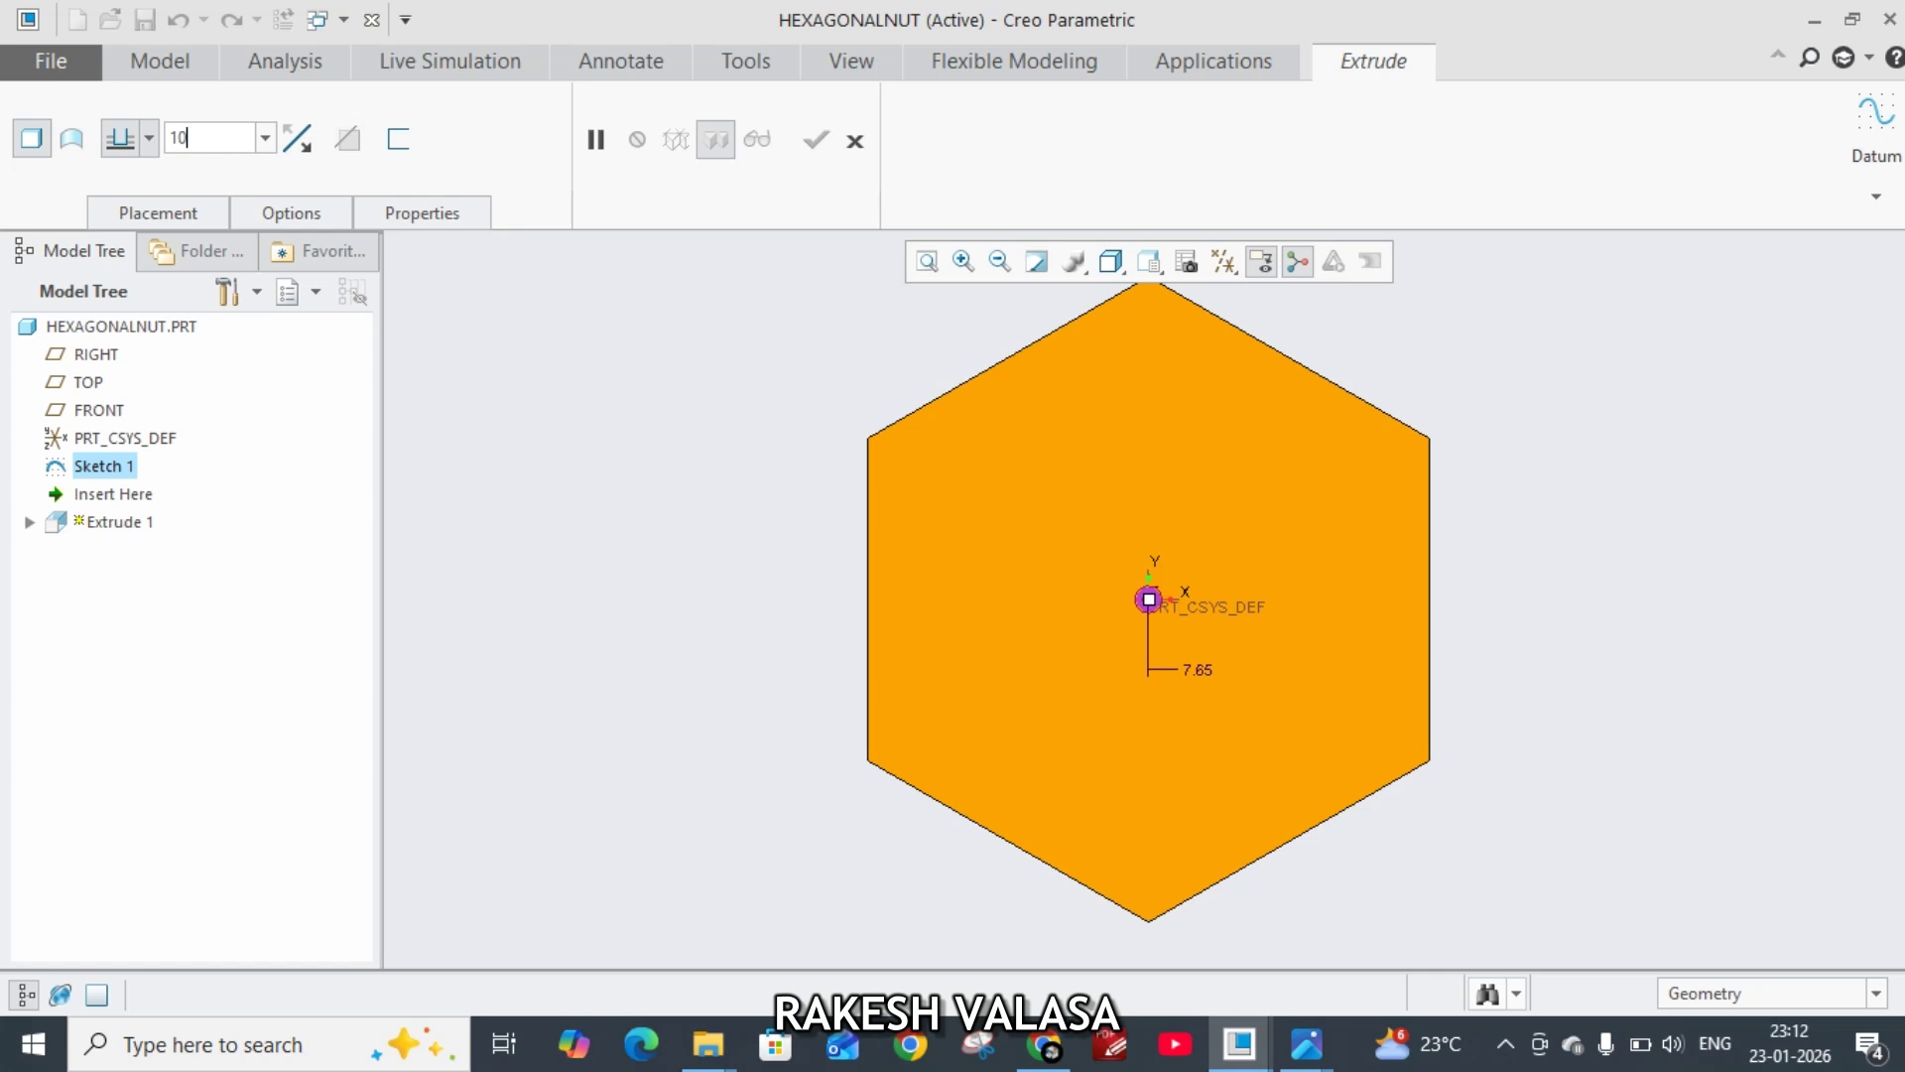
click(150, 143)
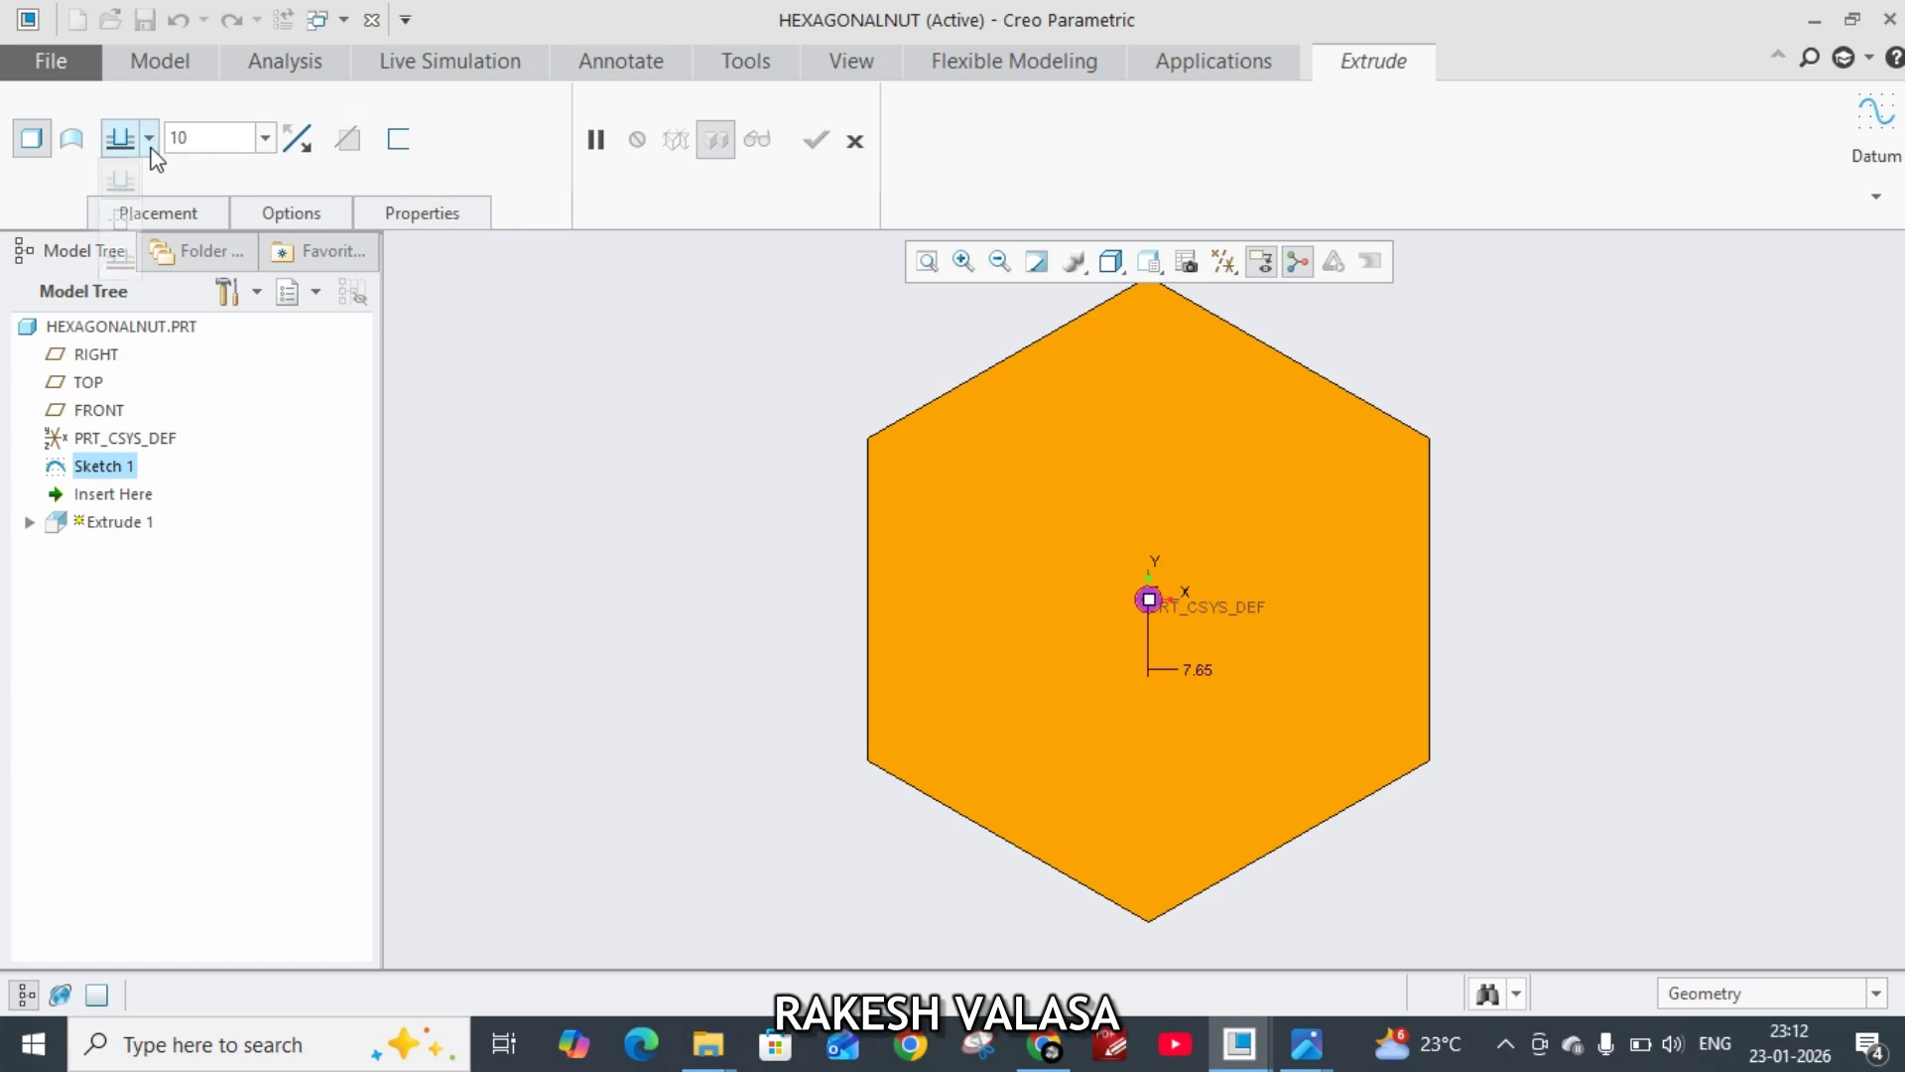
click(121, 220)
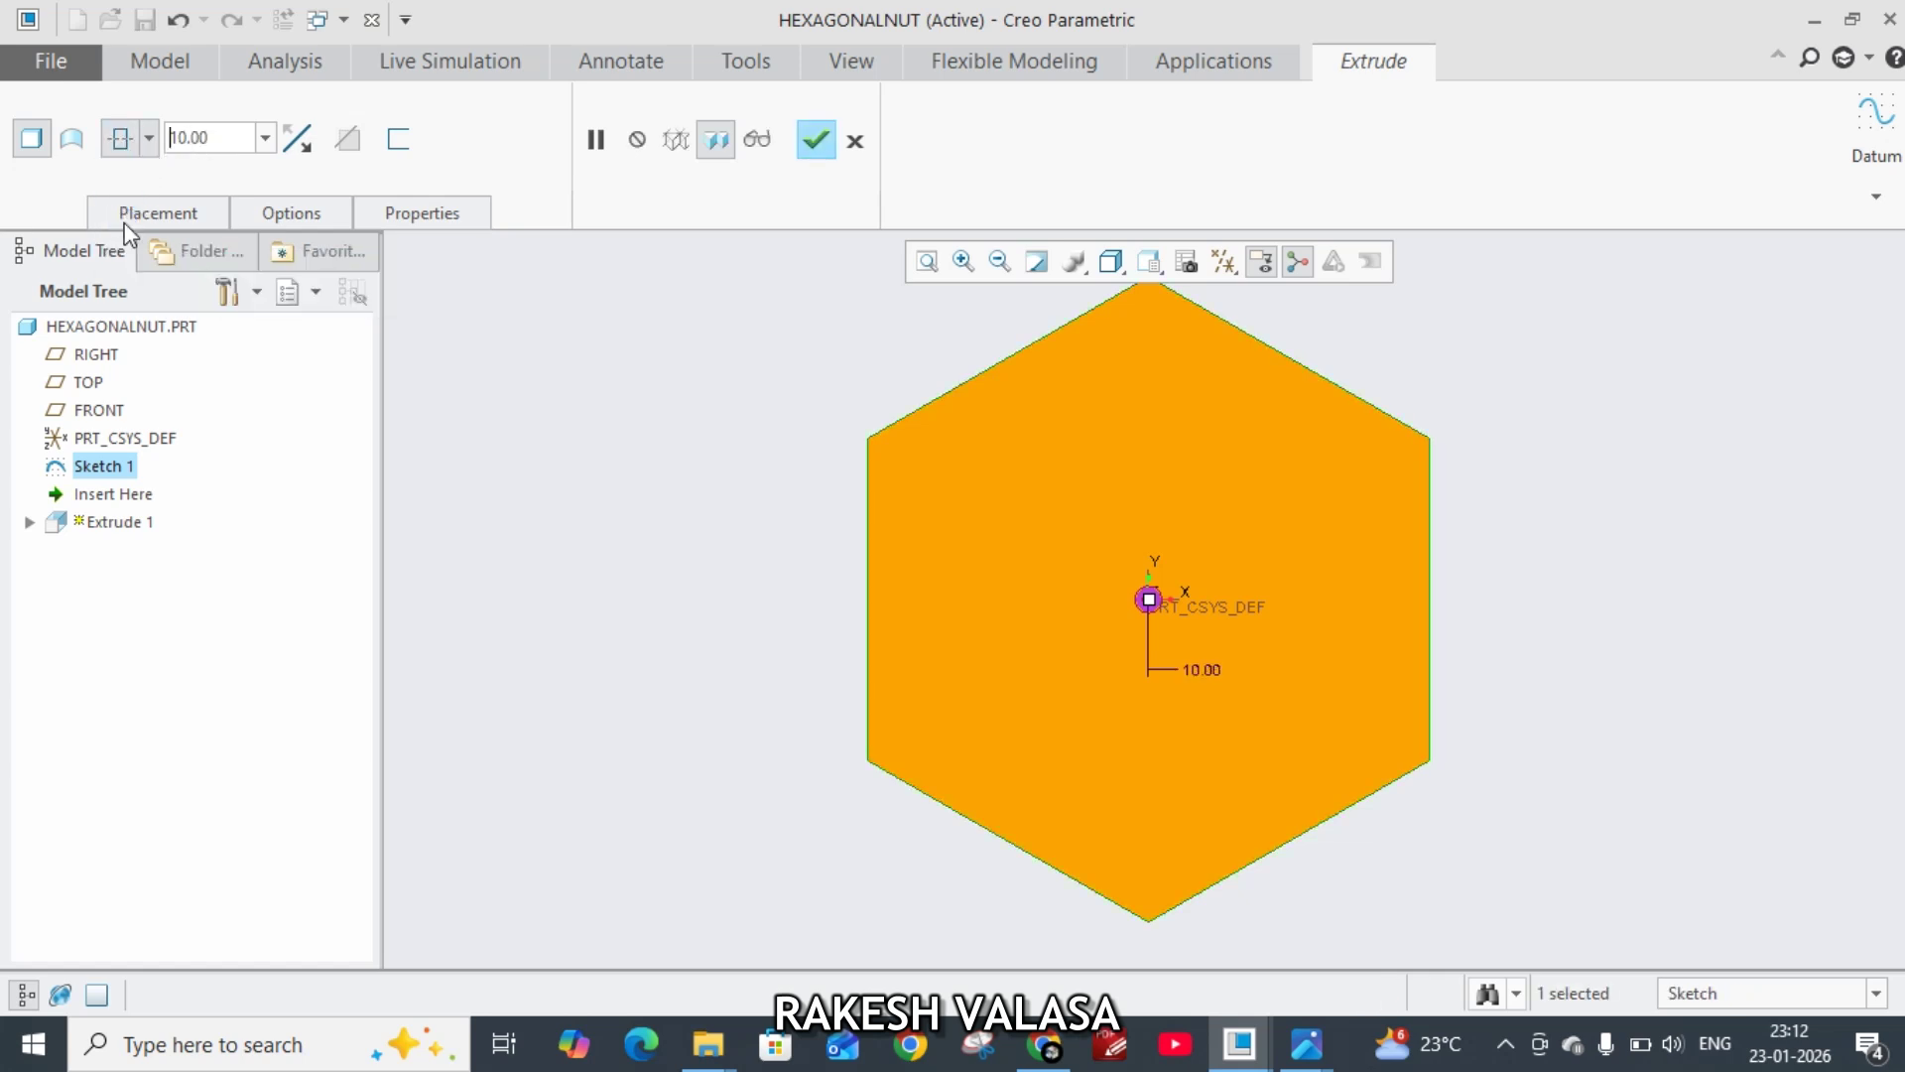
click(816, 140)
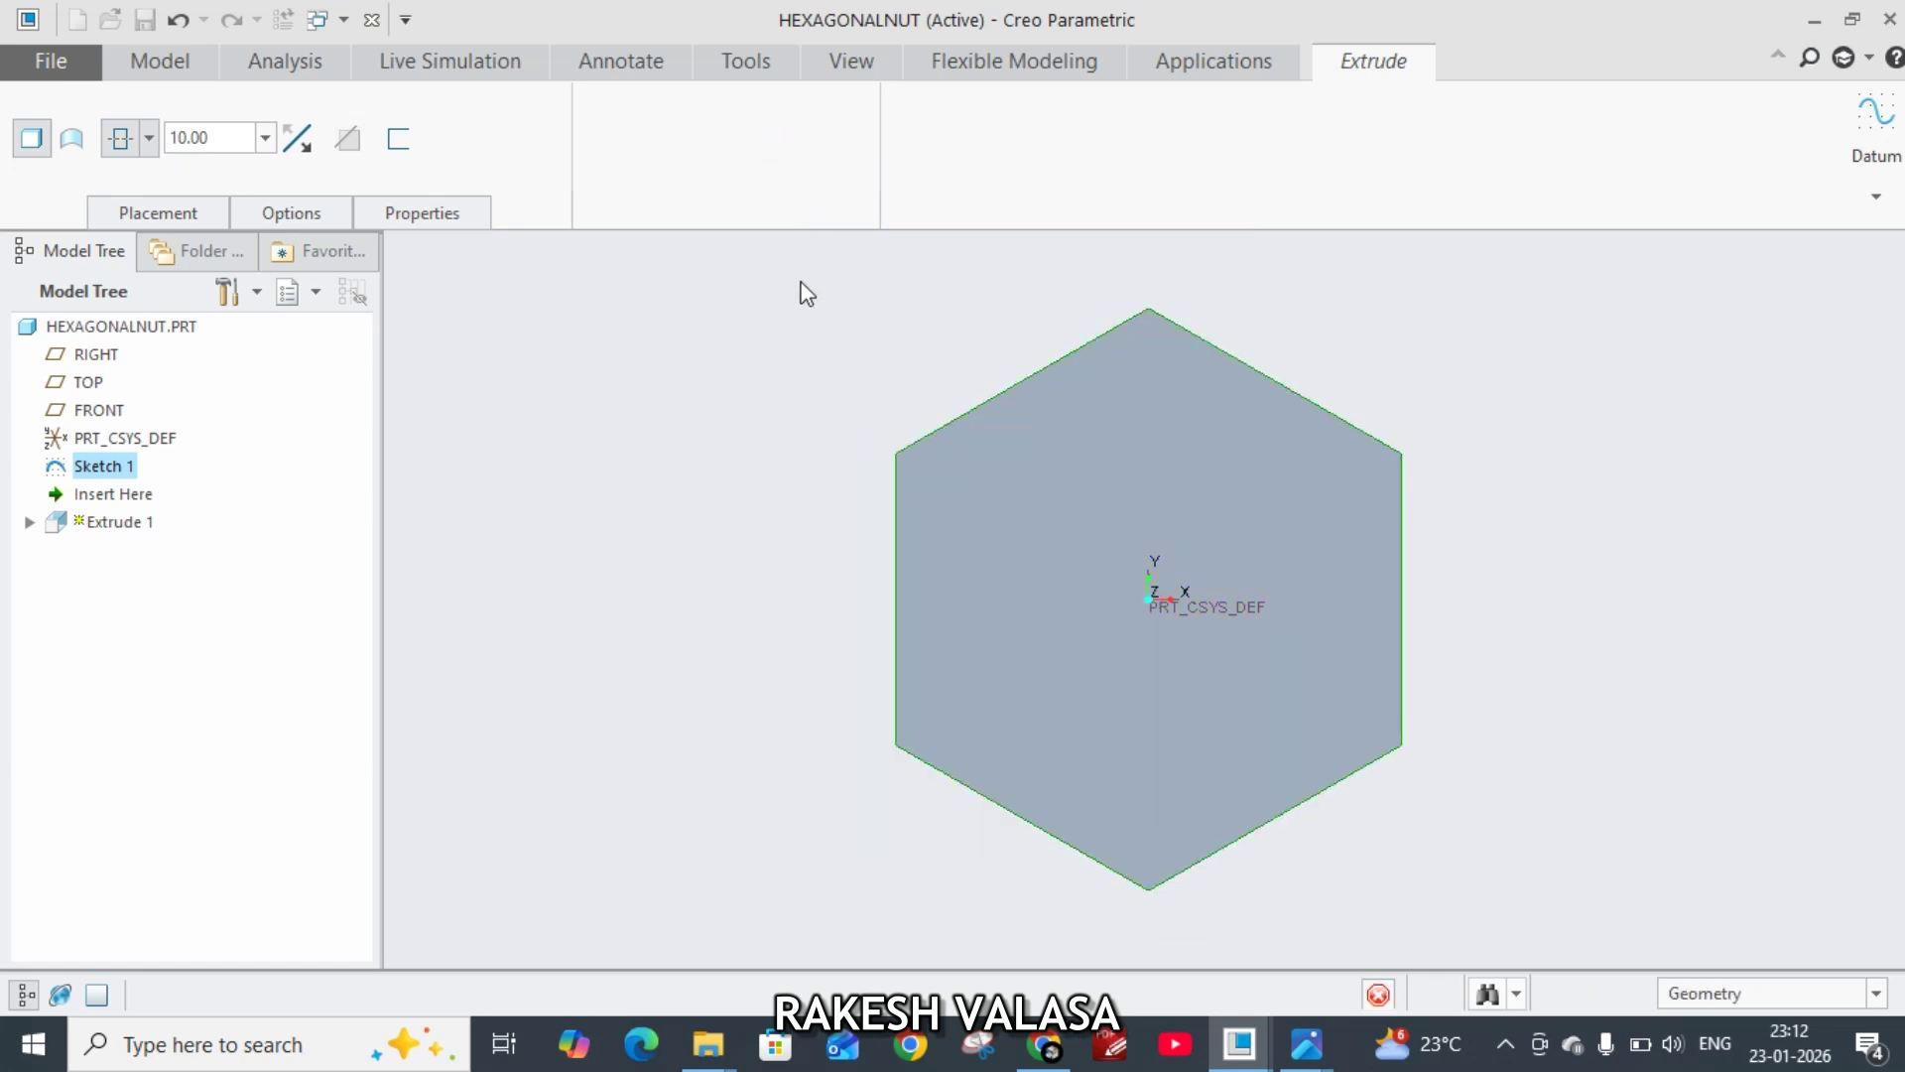
Step: Start a sketch on the TOP plane and add vertical and horizontal datum centerlines through the origin
middle_drag(800, 297, 816, 332)
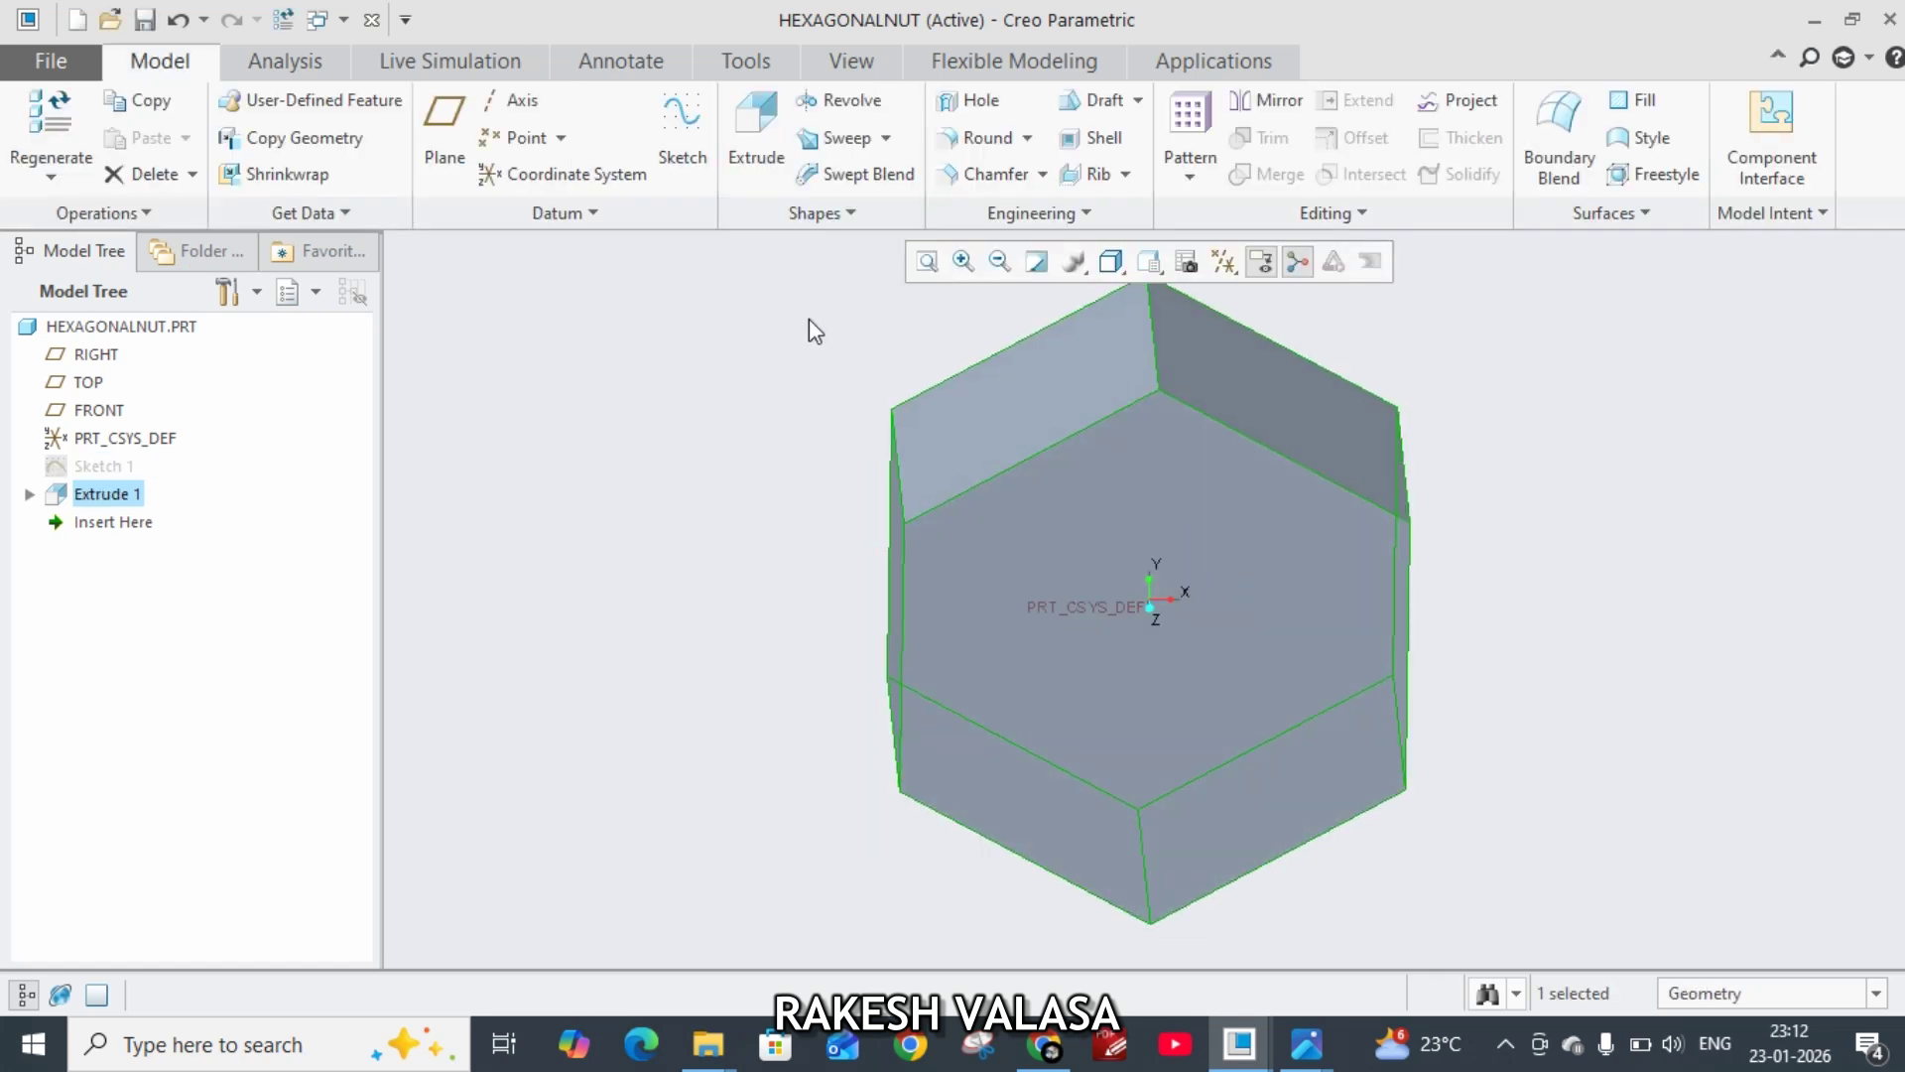
click(88, 384)
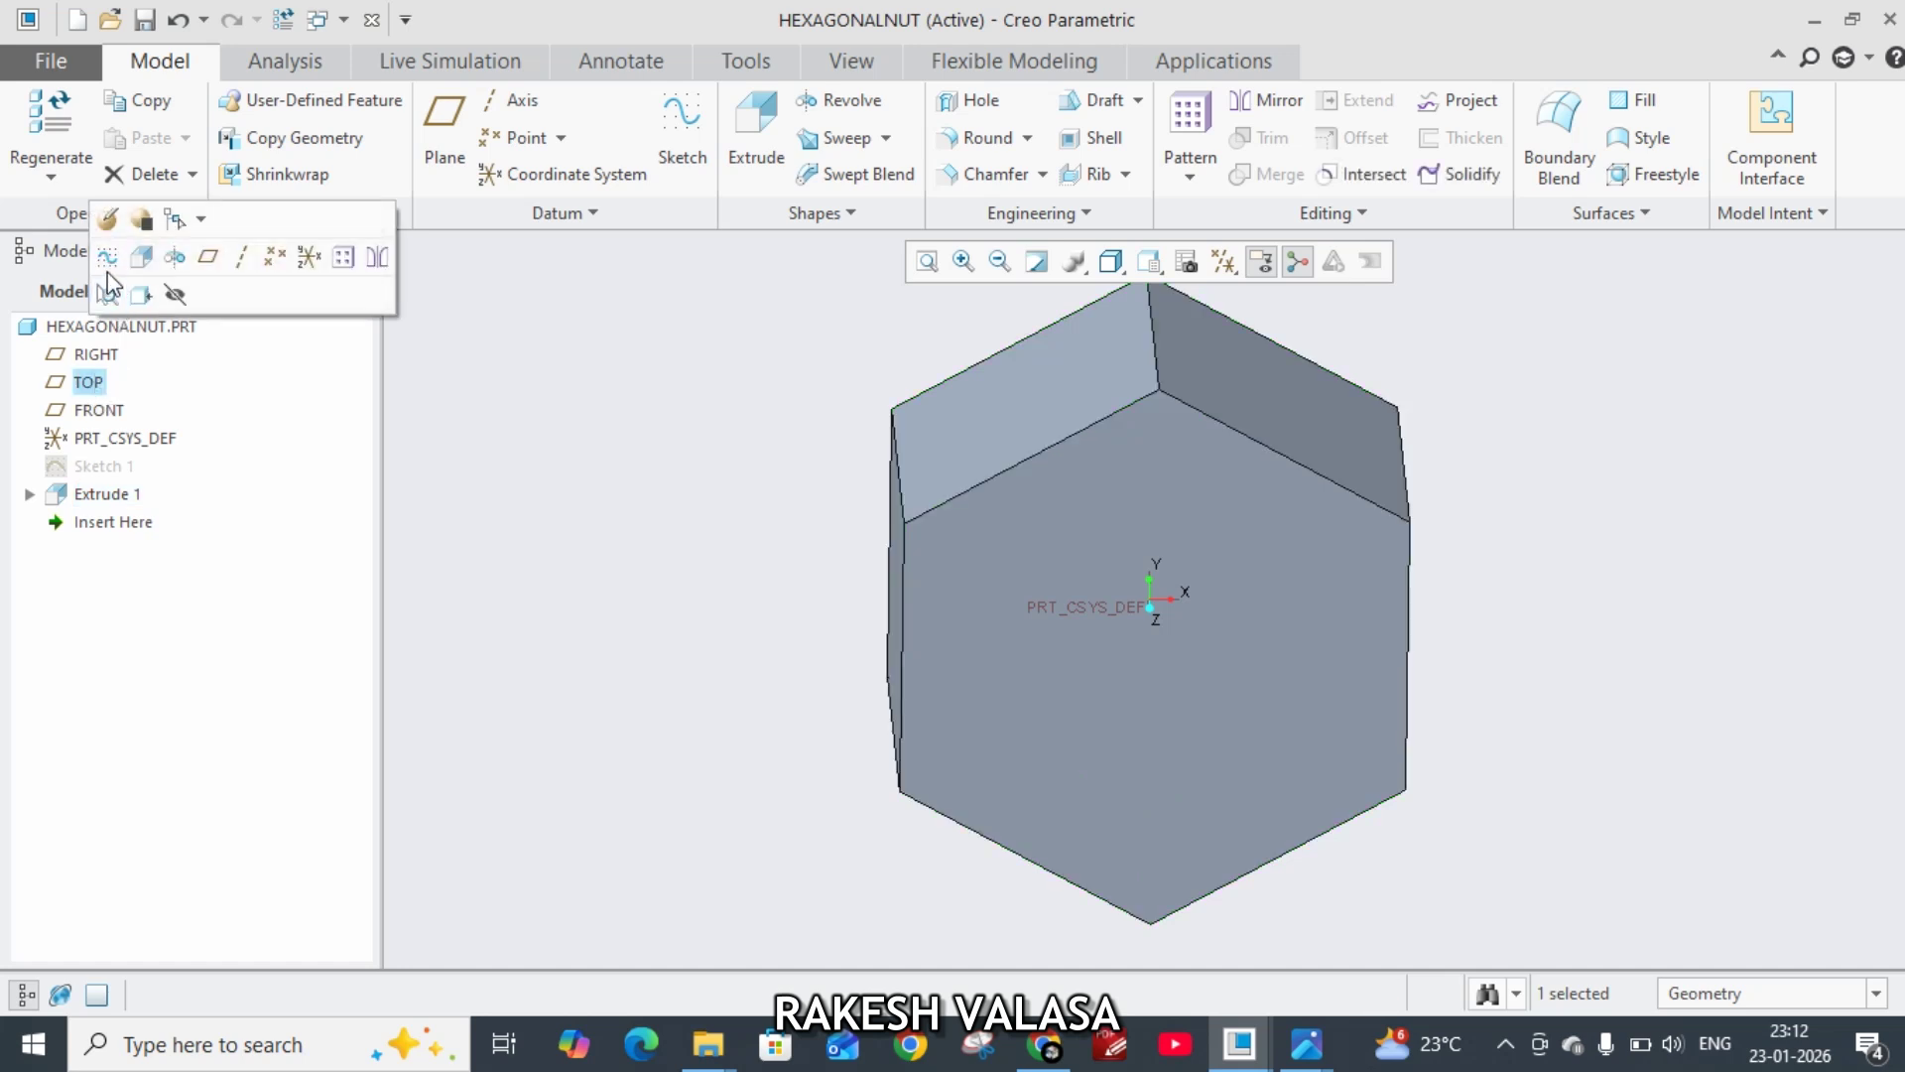
click(108, 259)
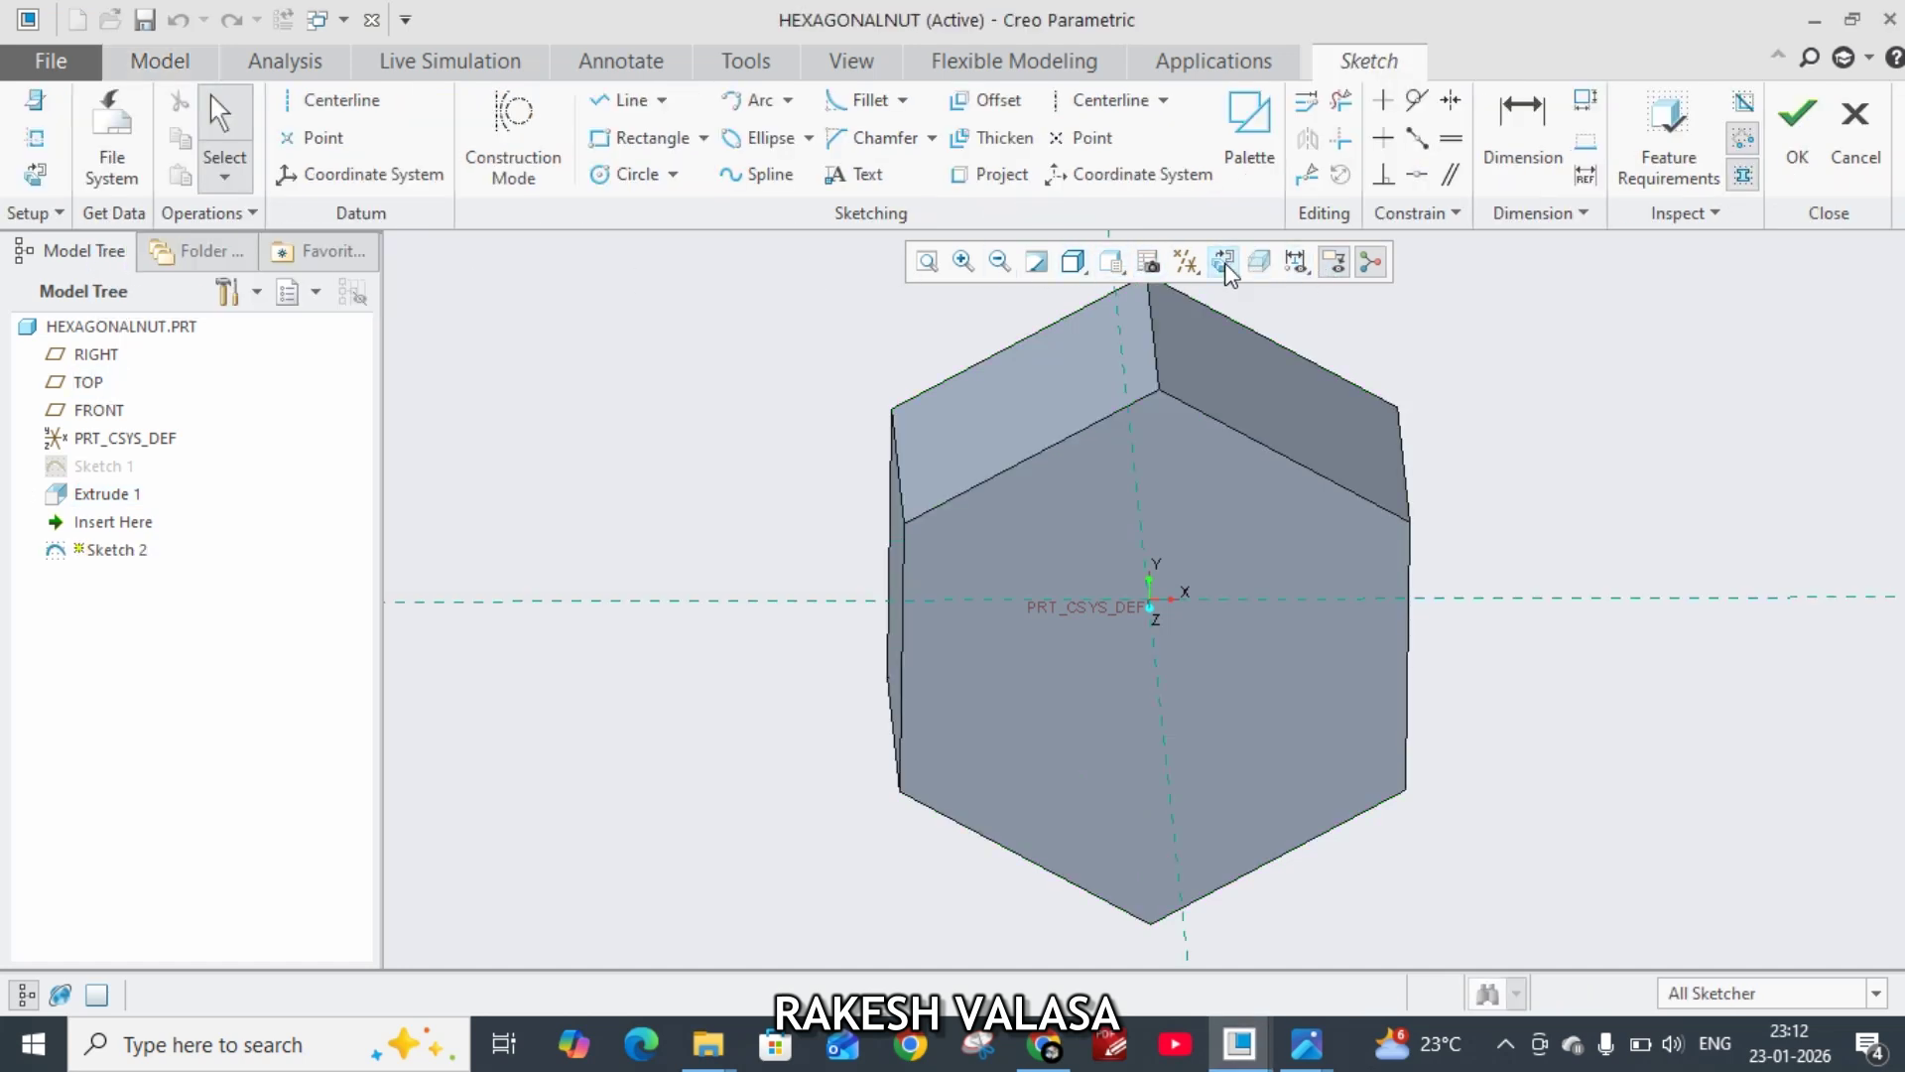
click(1224, 261)
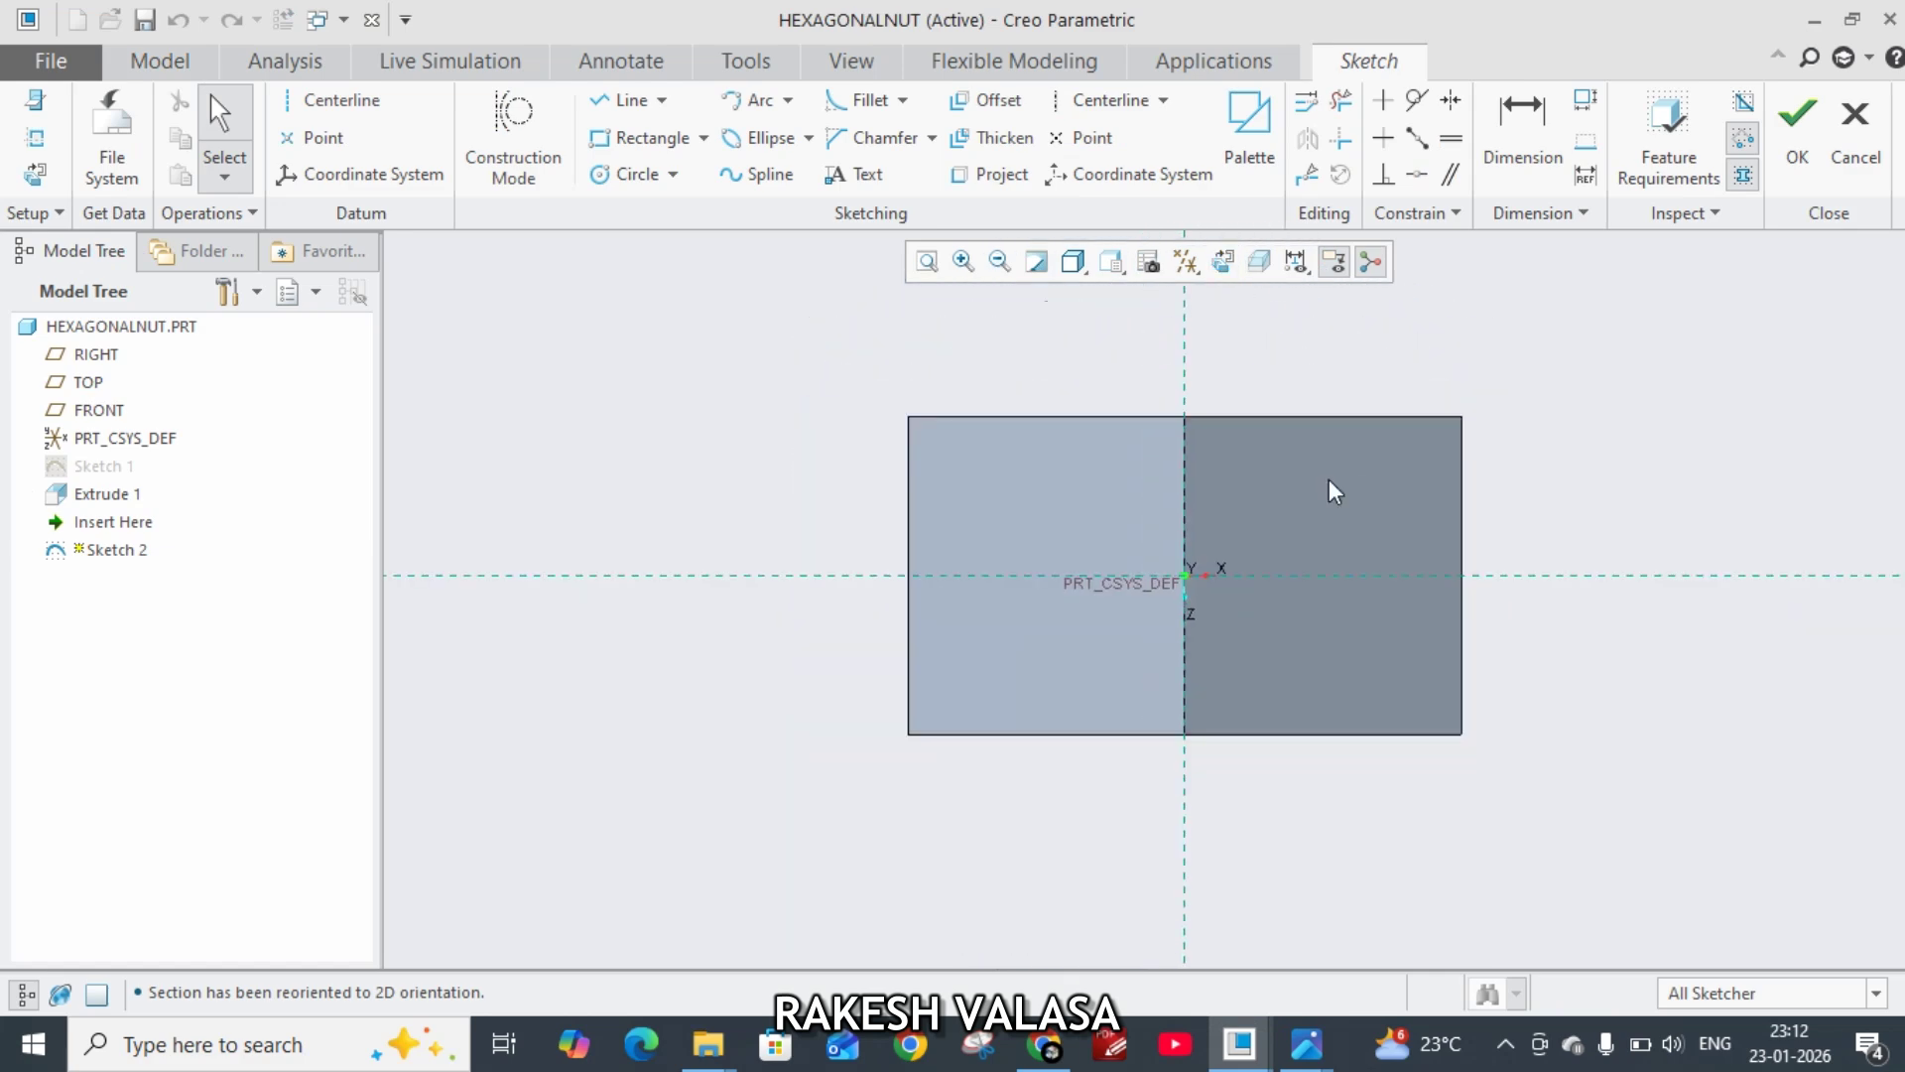
click(349, 105)
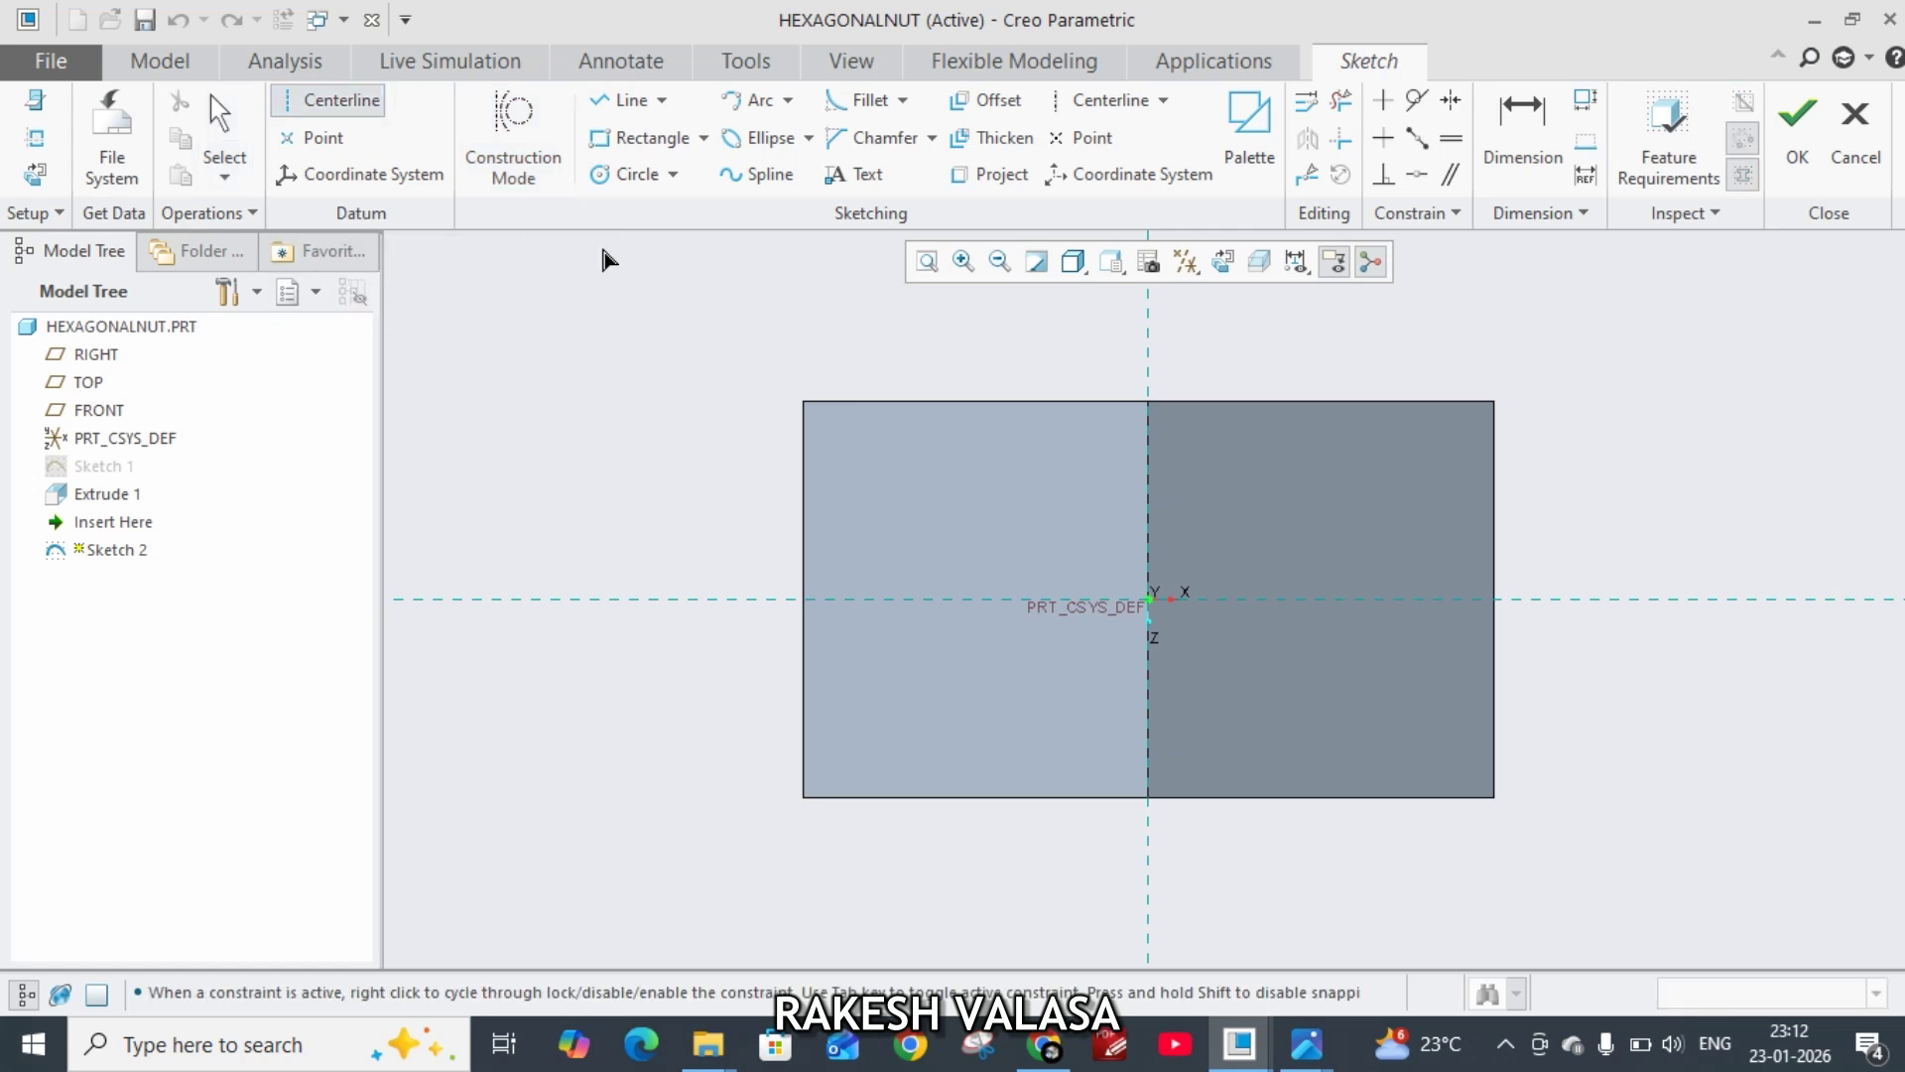
click(1148, 602)
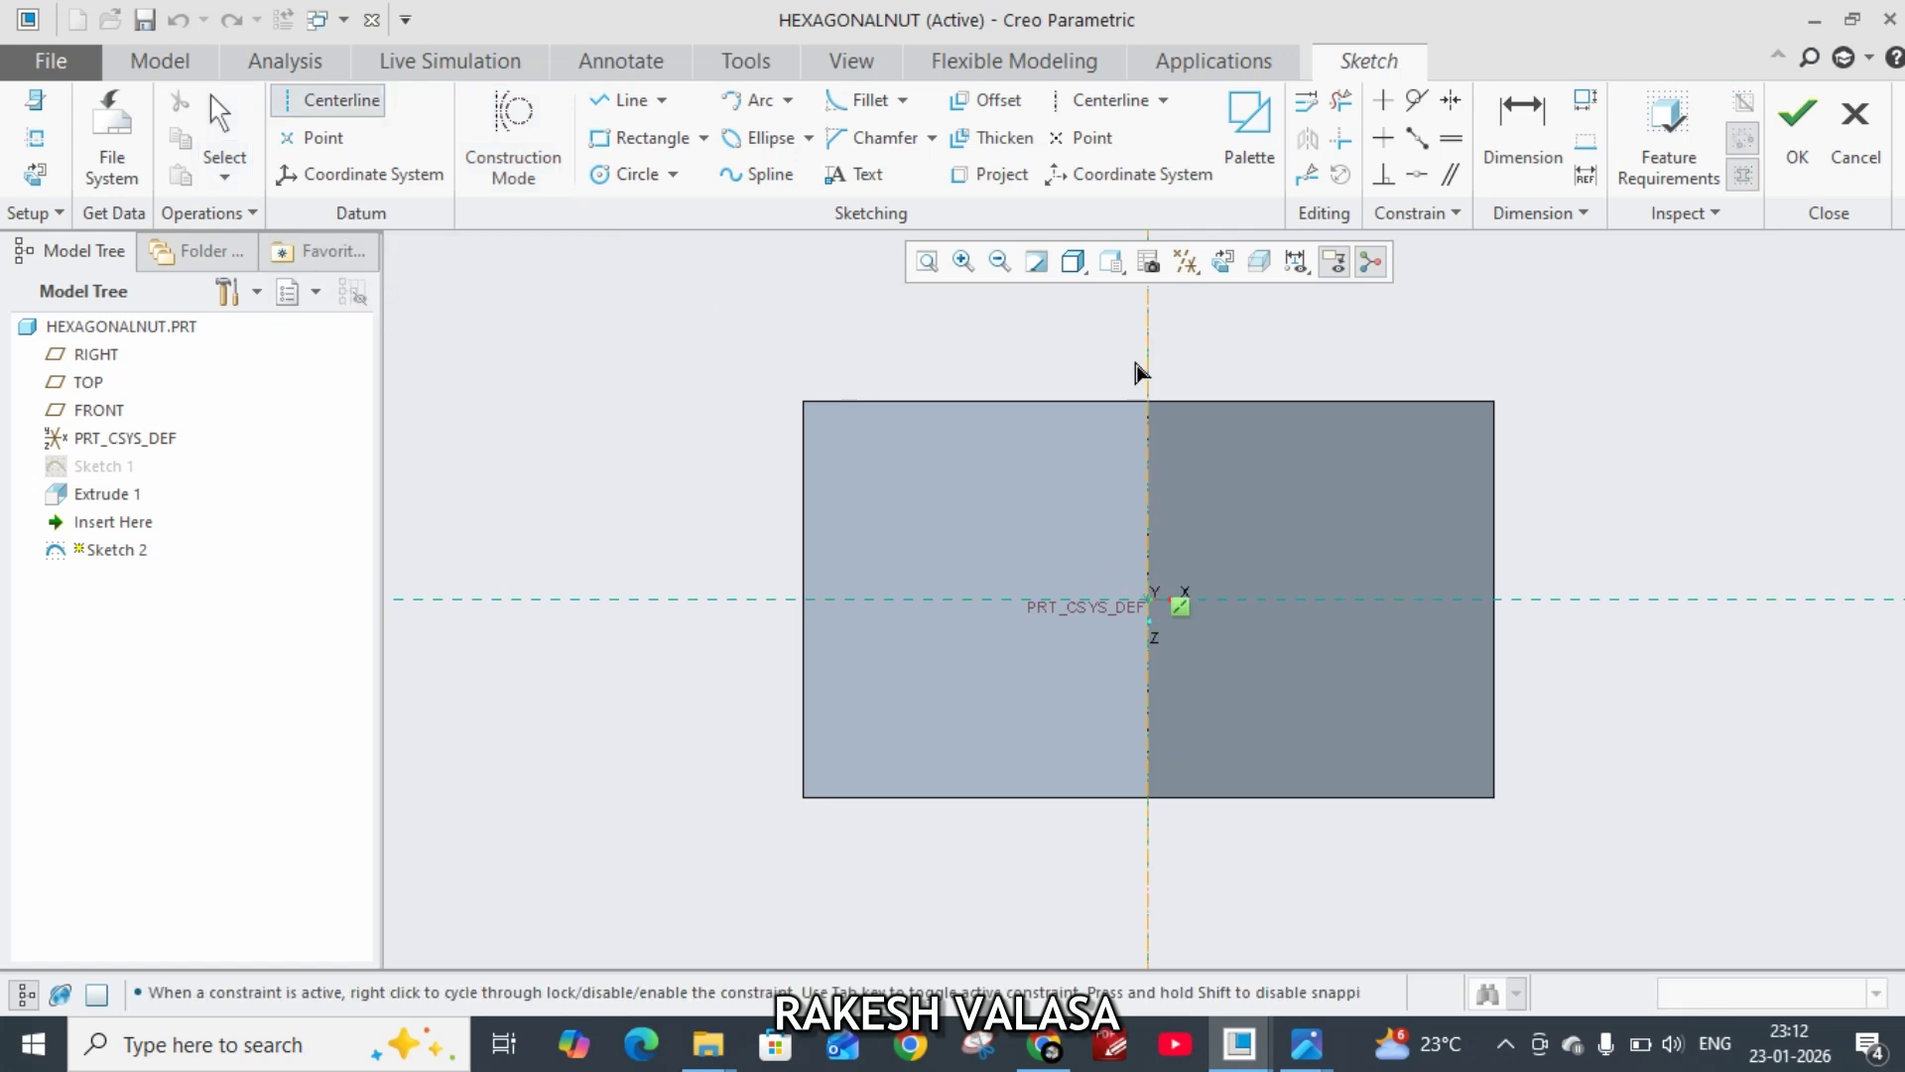
click(1155, 370)
click(1151, 599)
click(1583, 655)
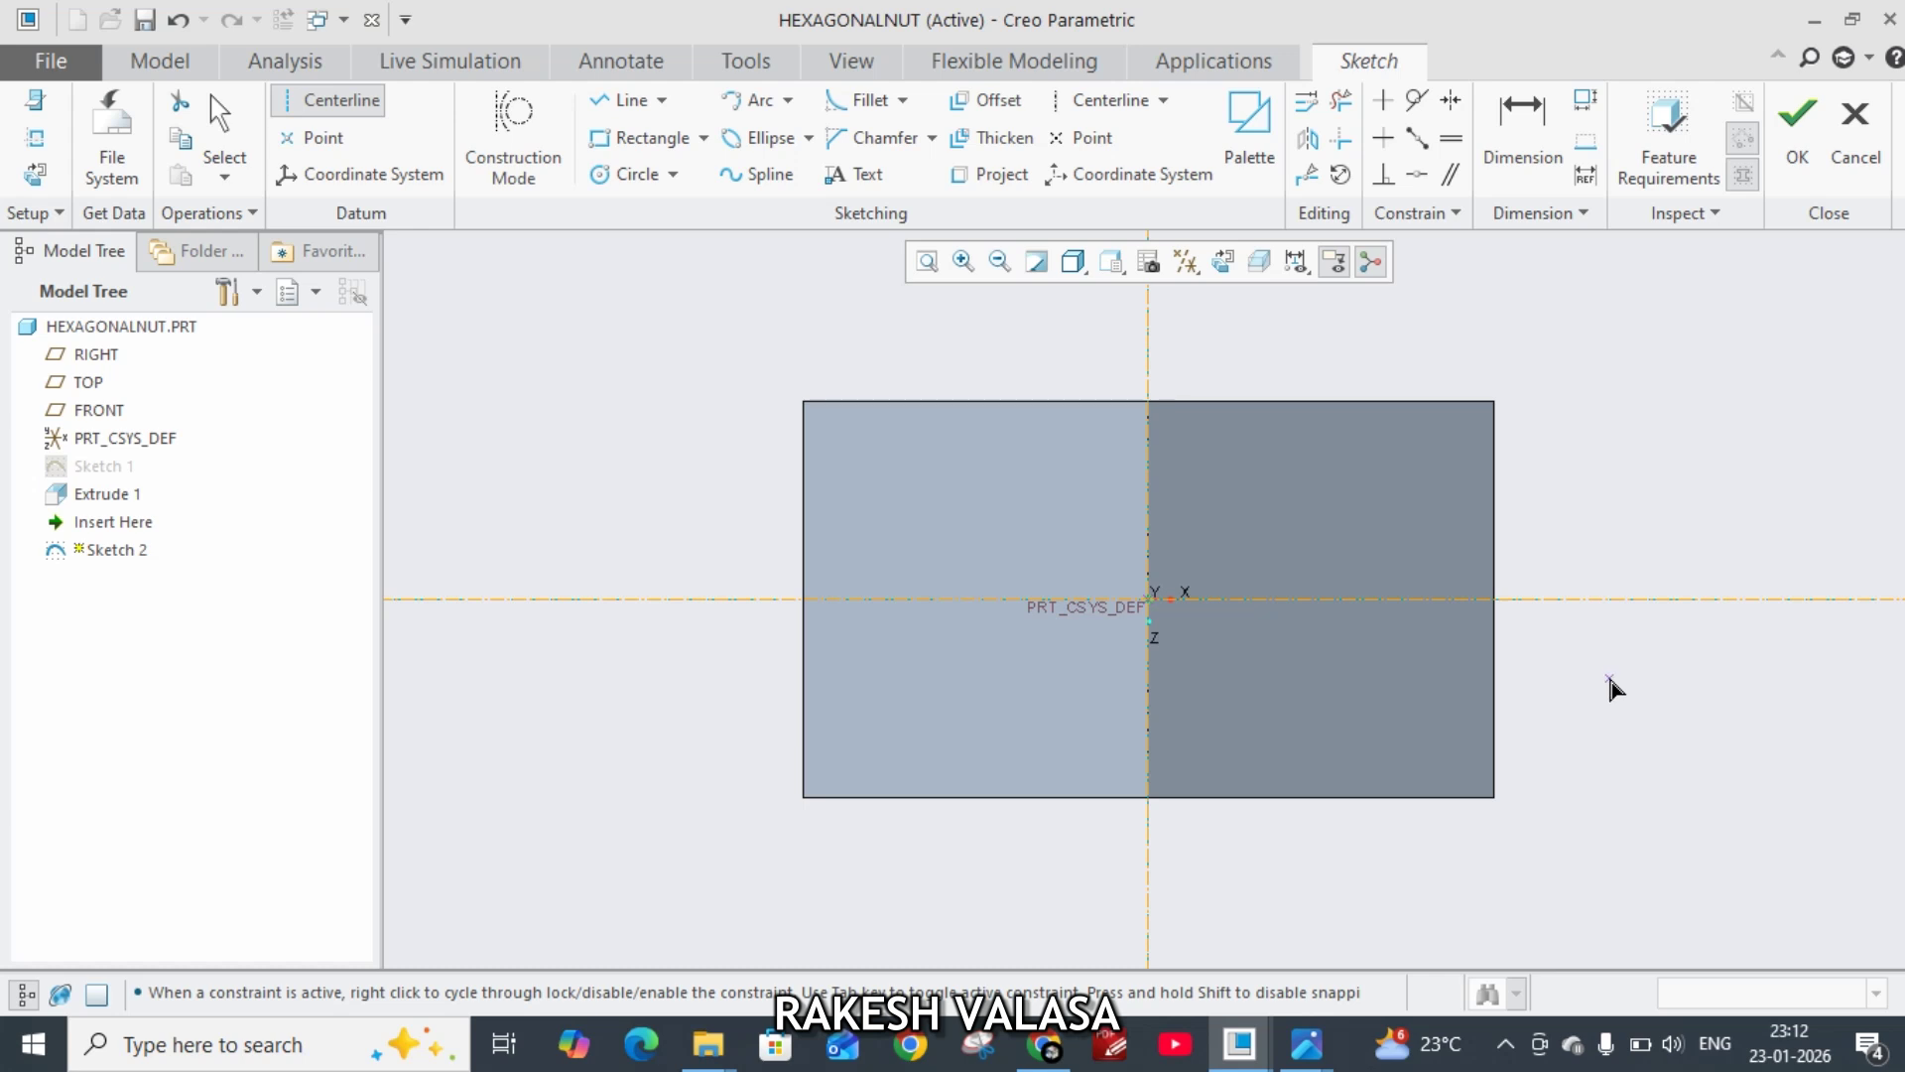
middle_click(1608, 673)
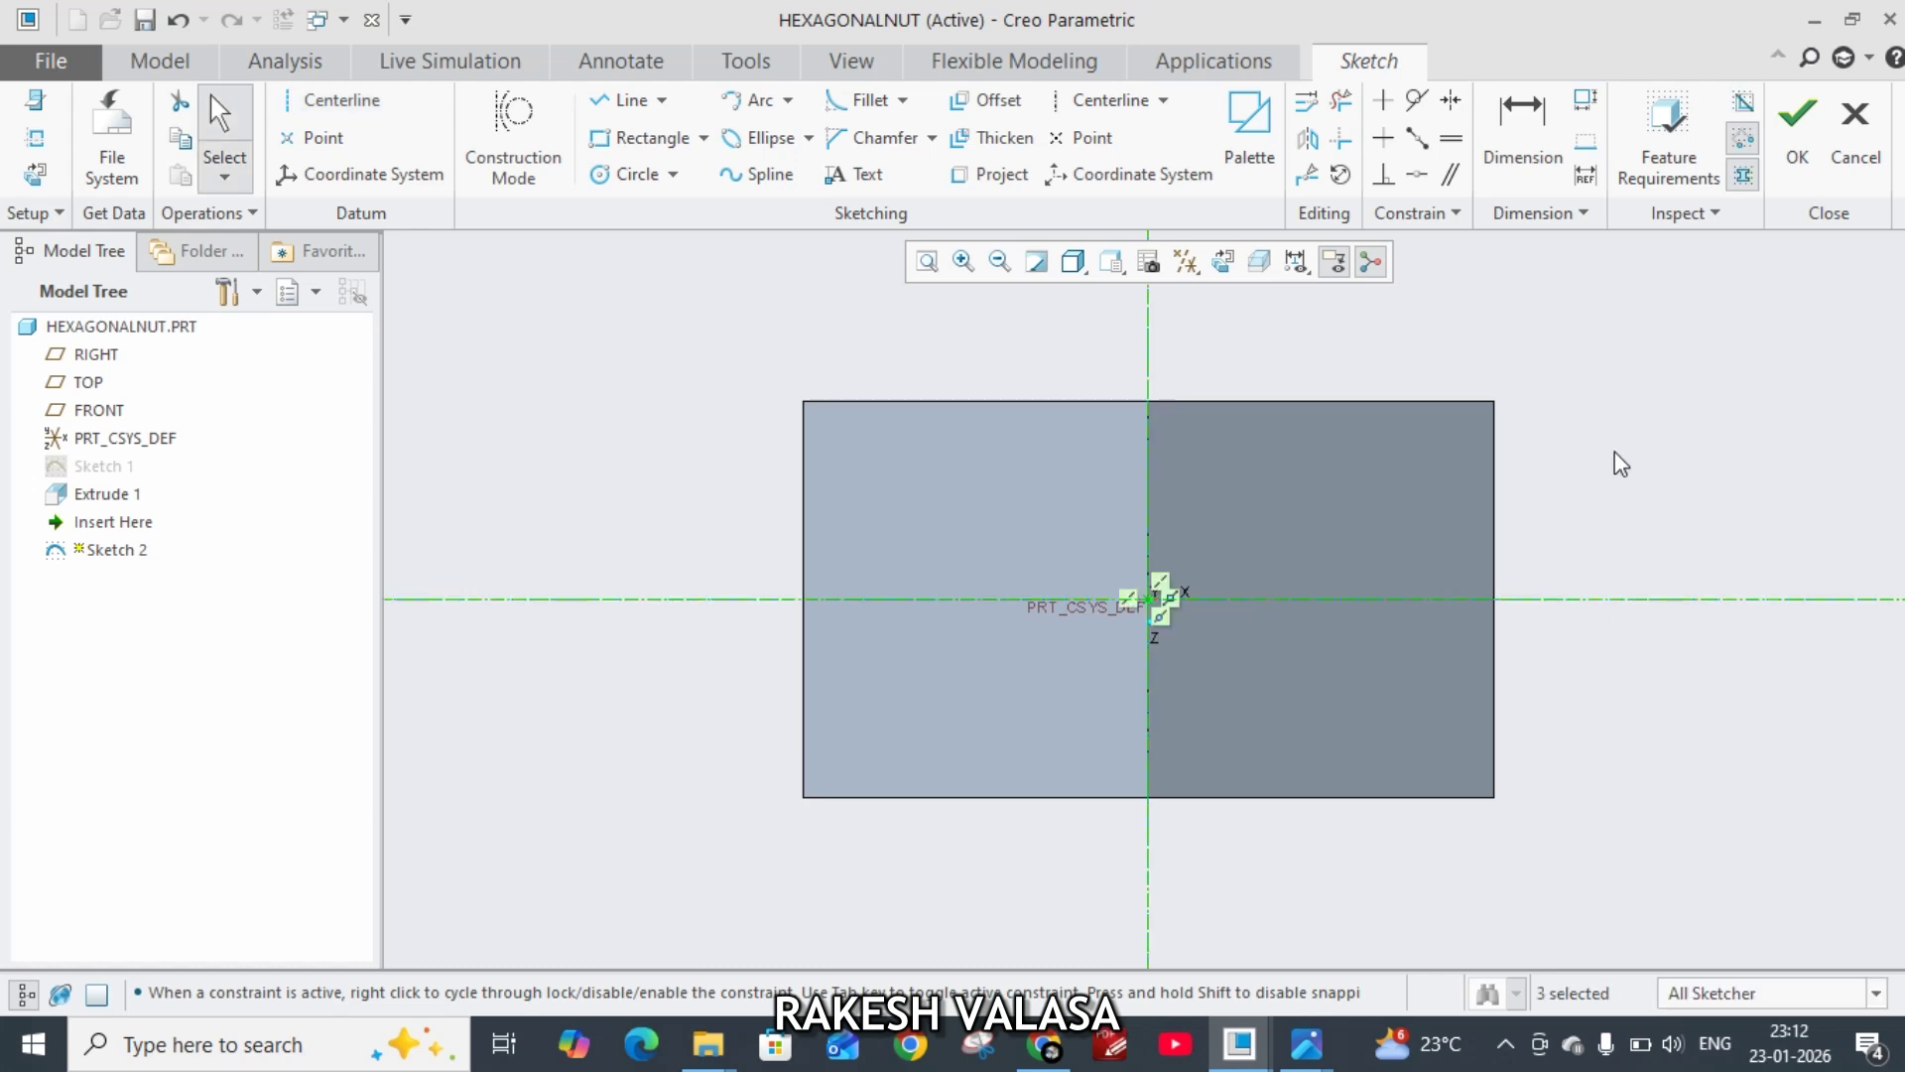
Step: Sketch a closed right triangle about 3.77 wide and 1.96 high, extending outward from the upper right corner of the nut's outline
scroll(1616, 435, down, 1)
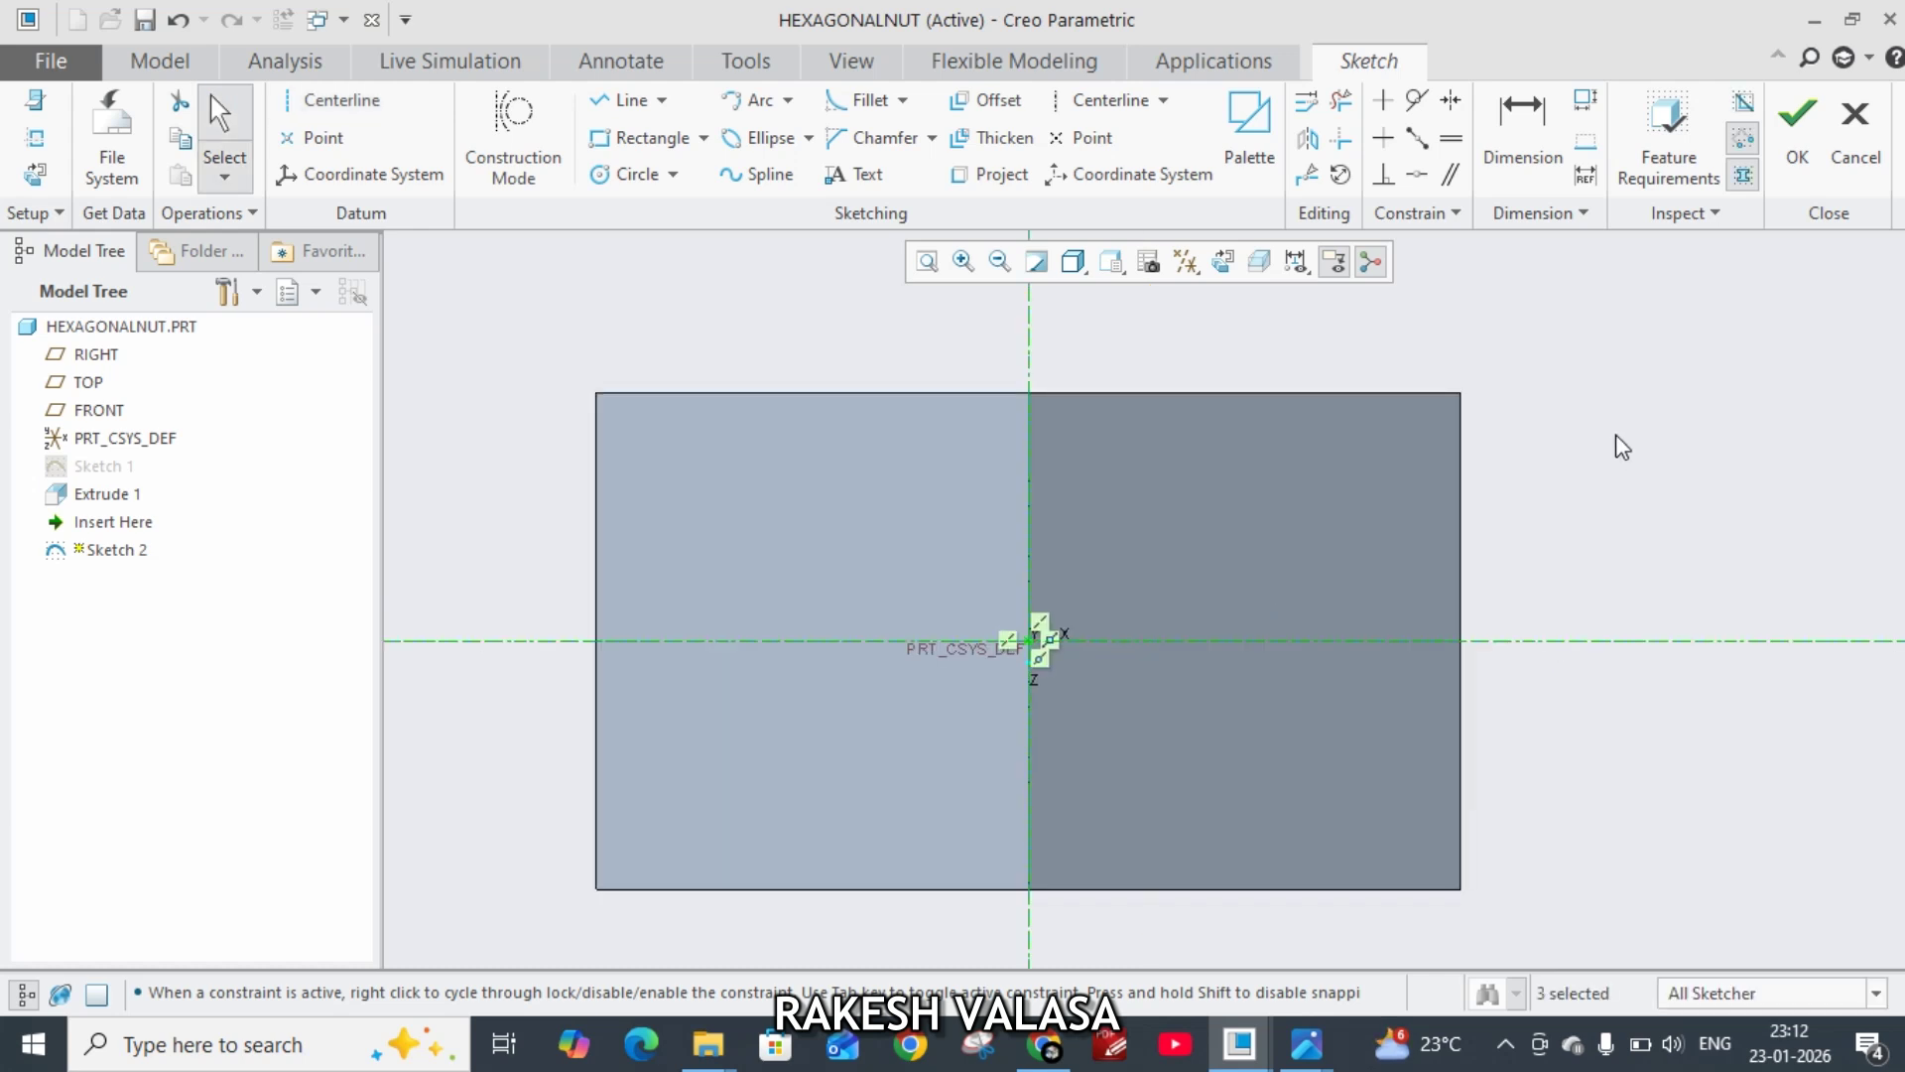
click(601, 109)
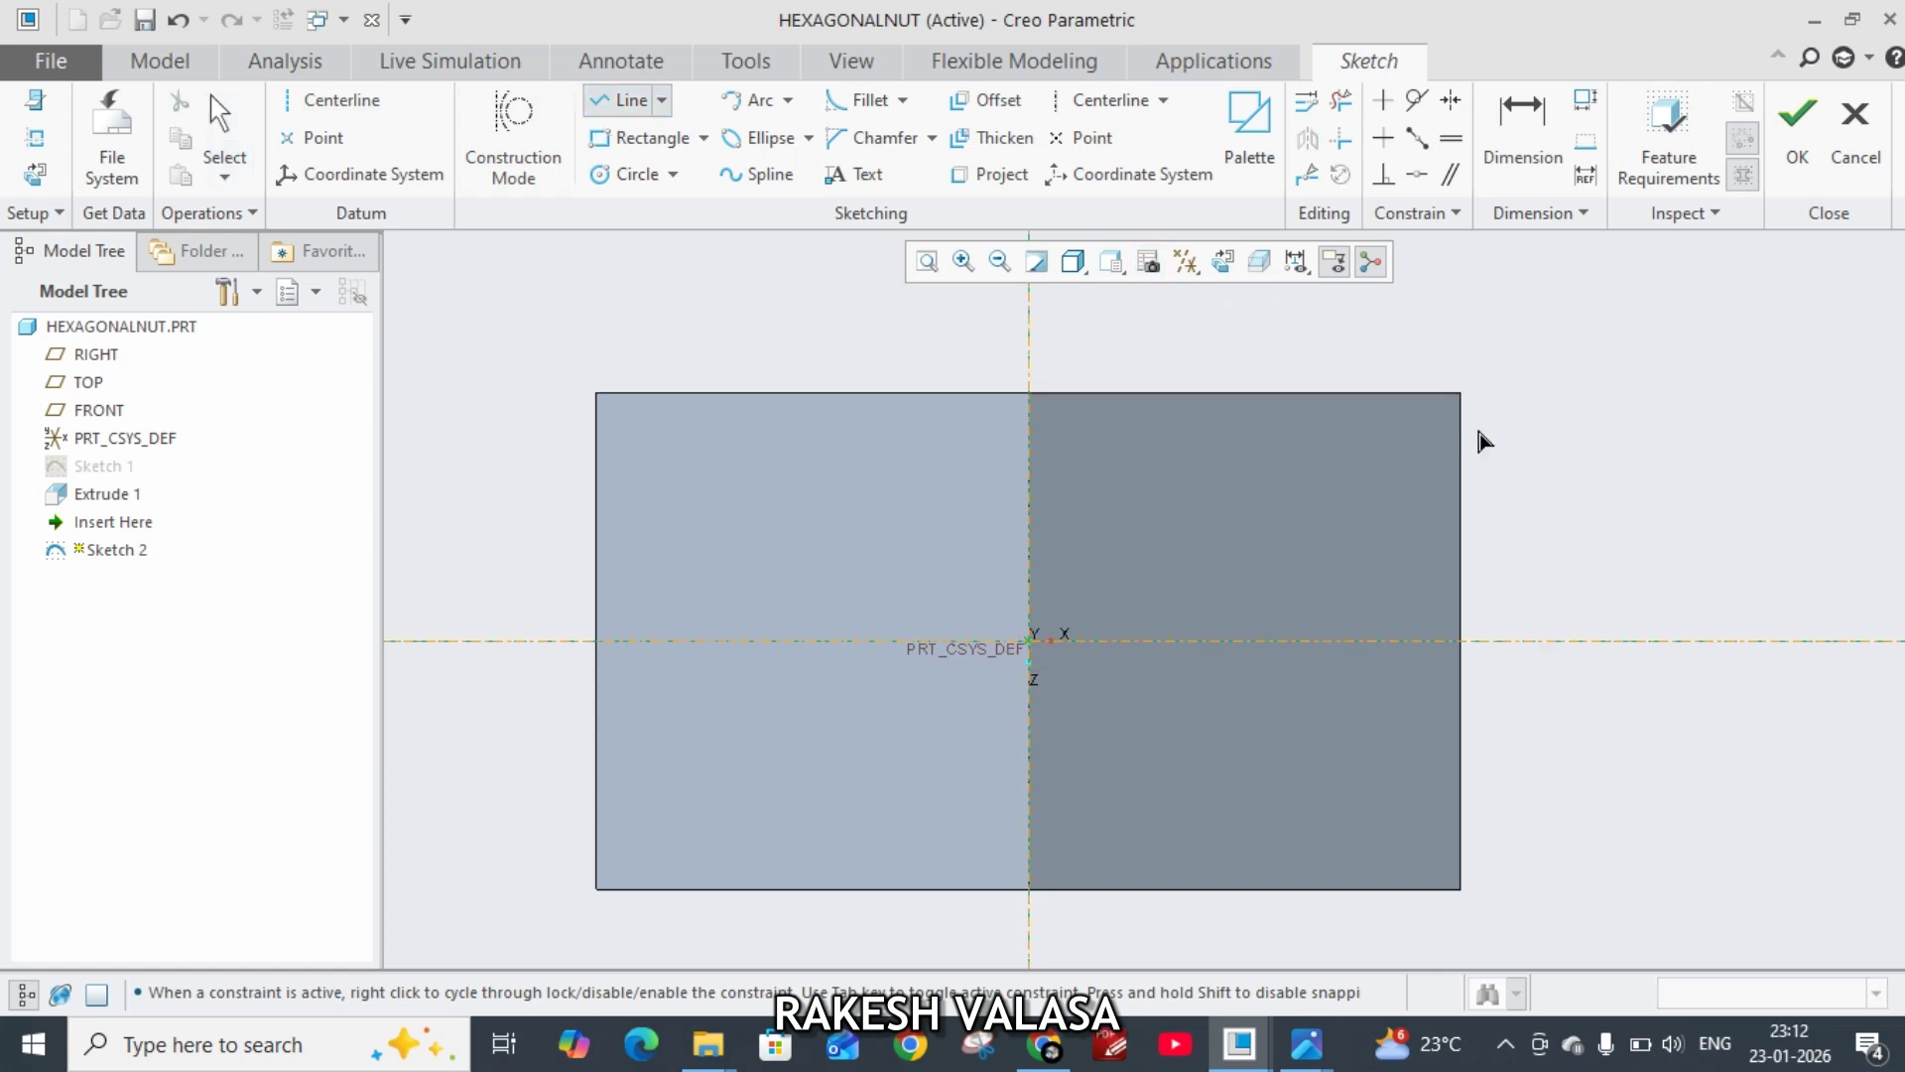
click(1465, 395)
click(1650, 393)
click(1650, 488)
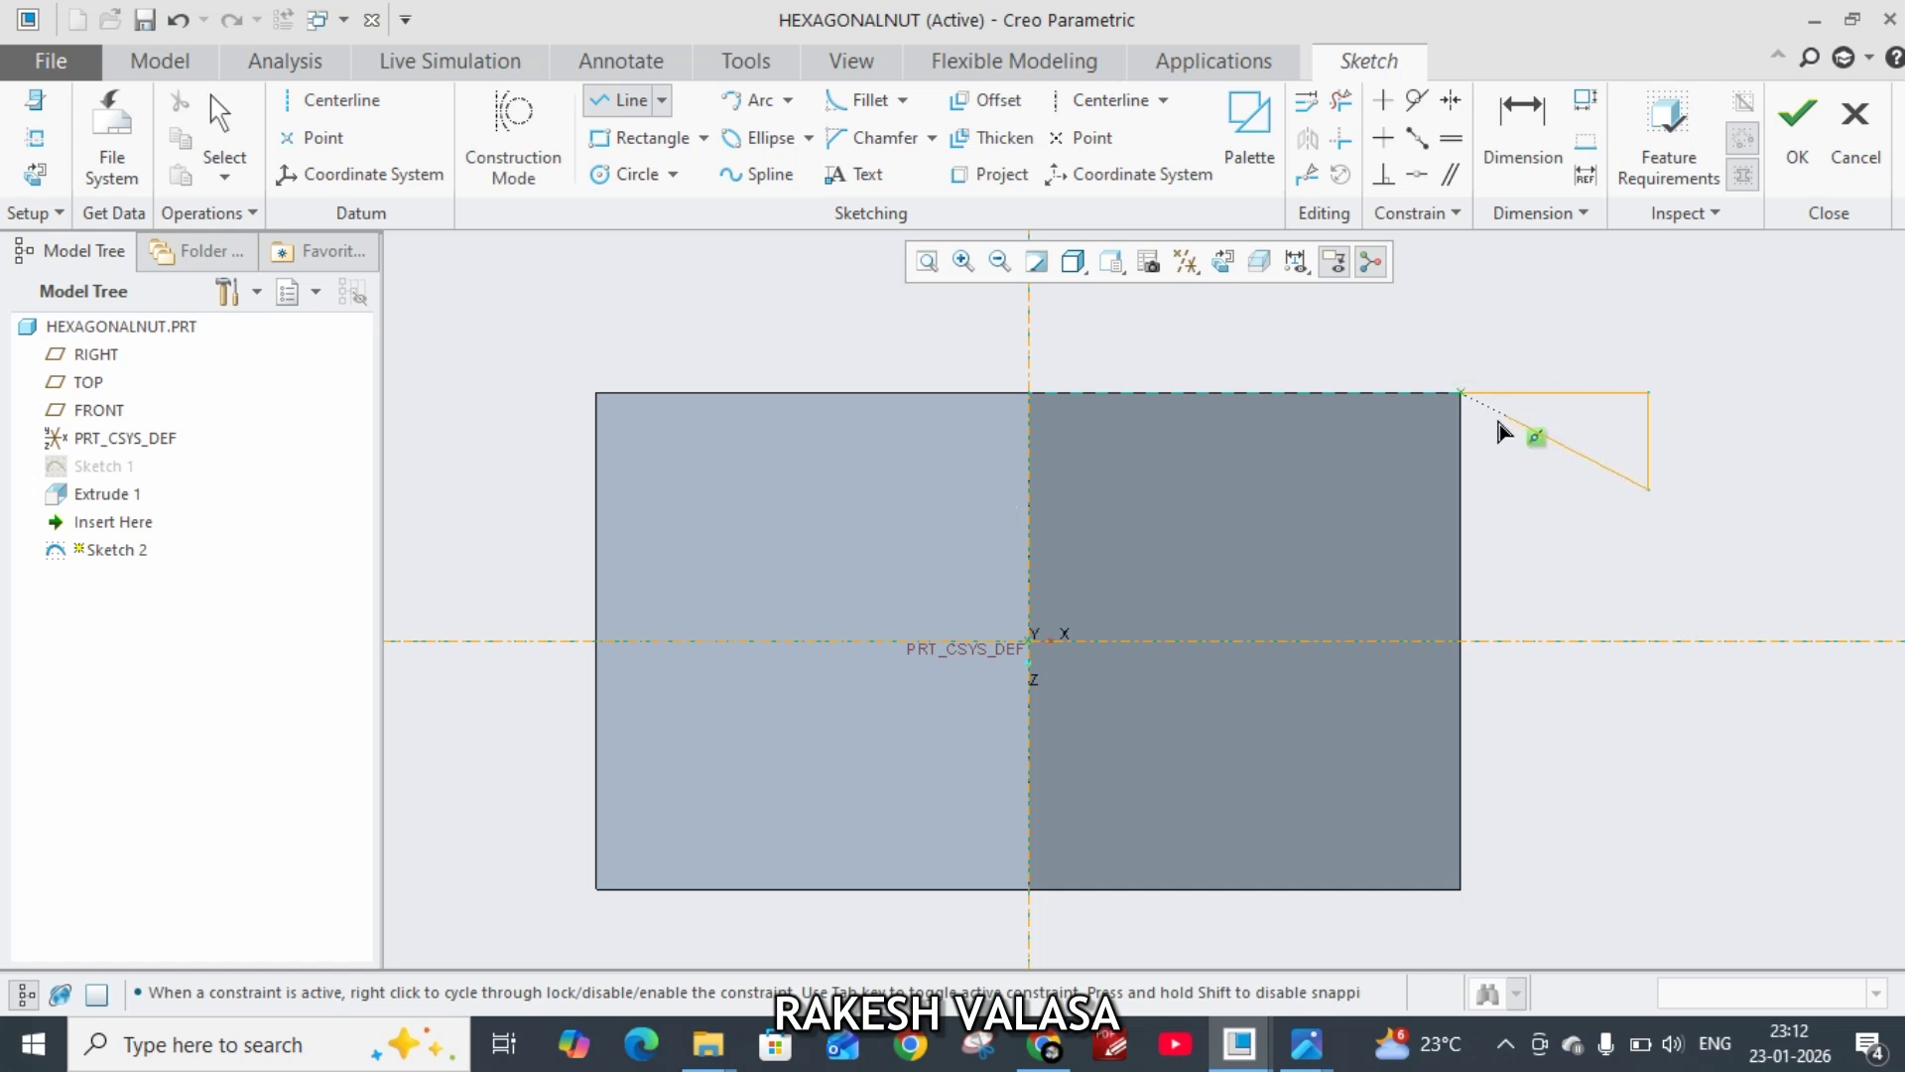
click(1462, 395)
middle_click(1498, 357)
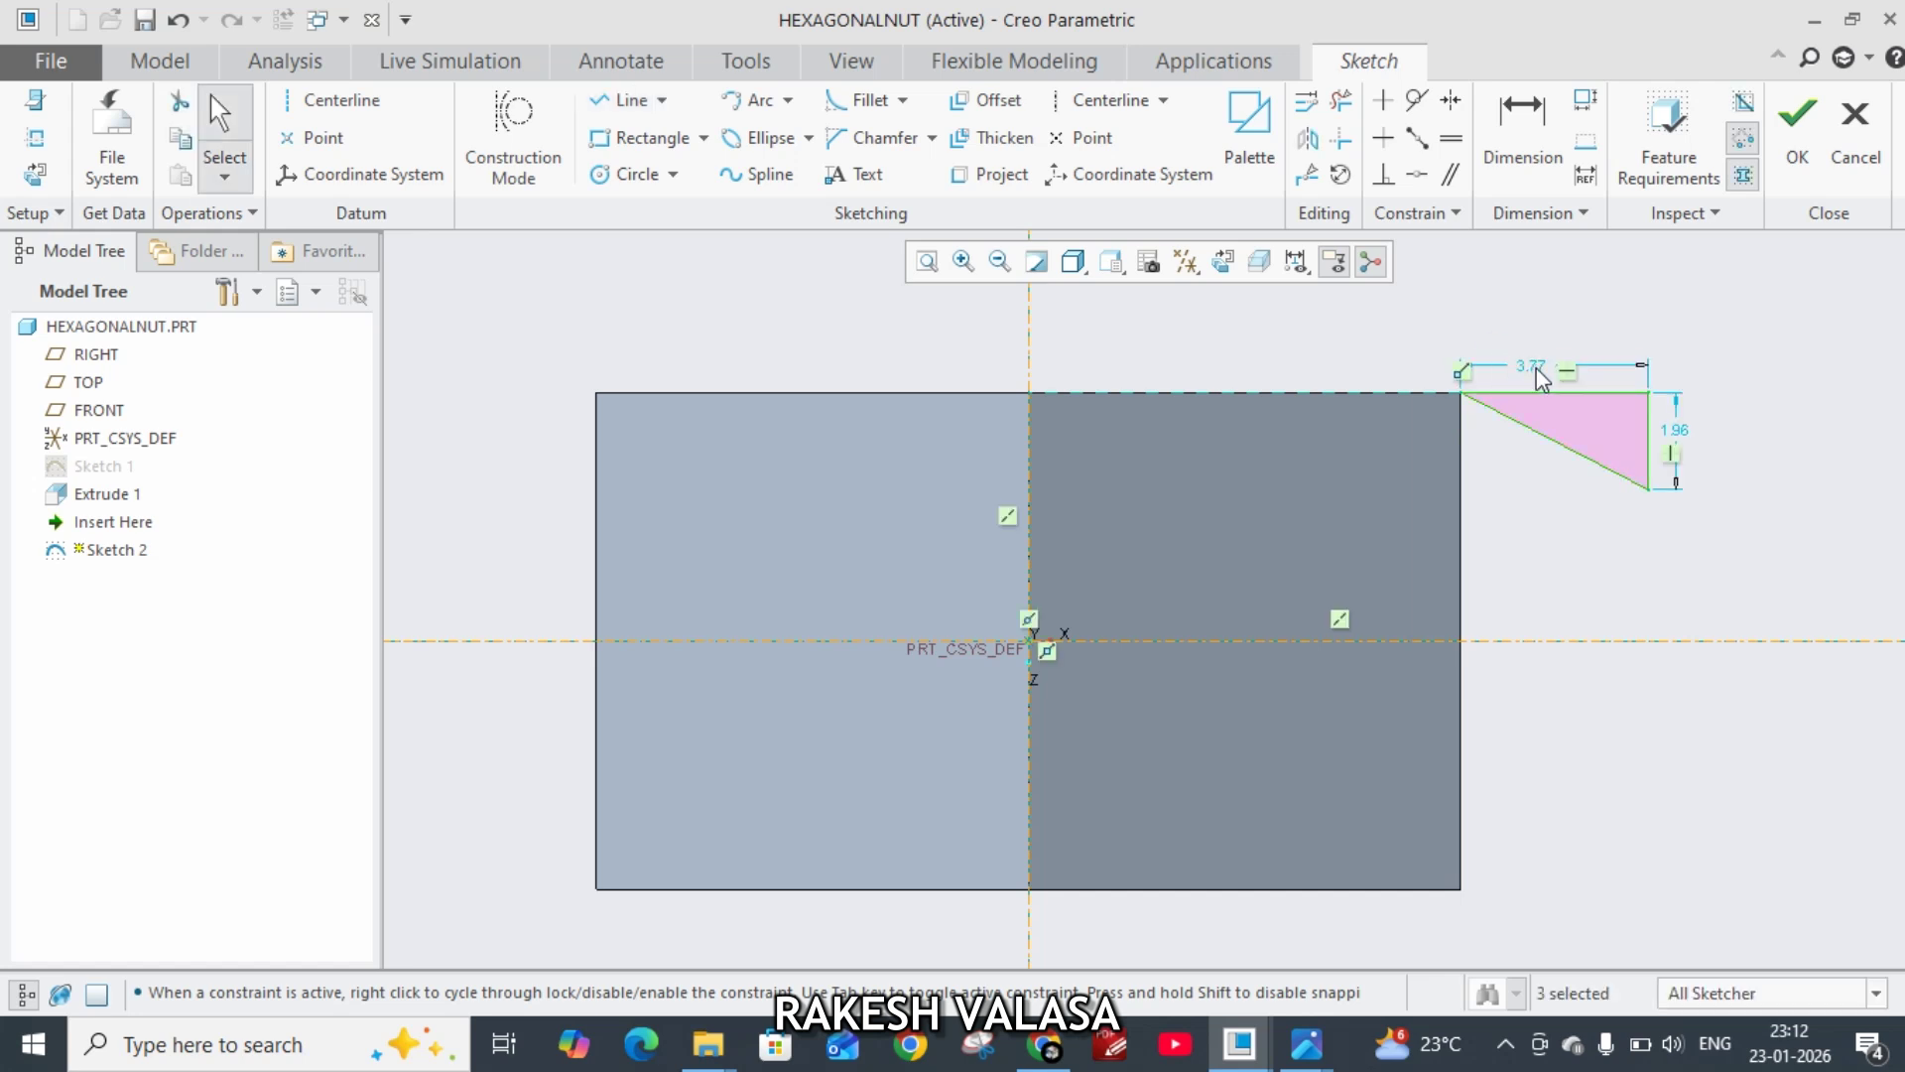
Step: Set the triangle's width to 2.5 and dimension the angle between its horizontal side and hypotenuse as 30 degrees
double_click(1538, 372)
text(2.5)
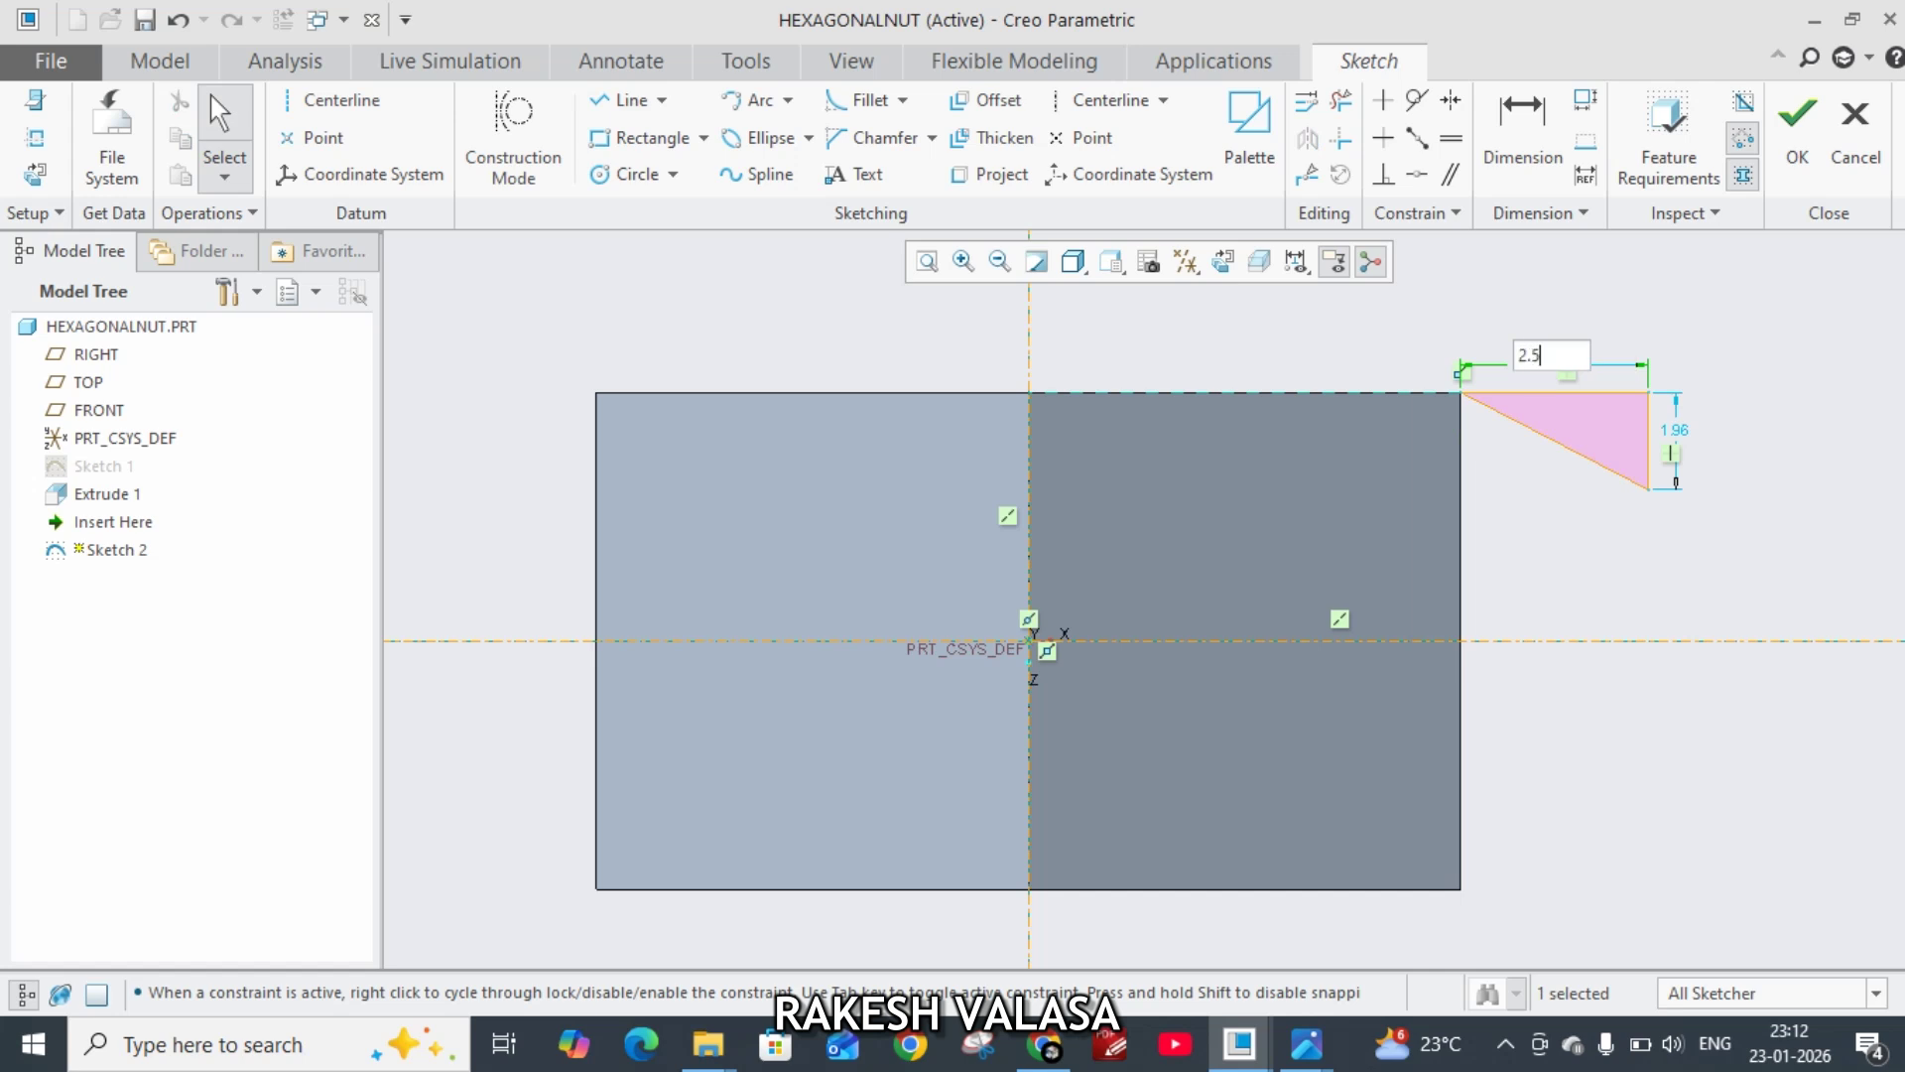
key(Return)
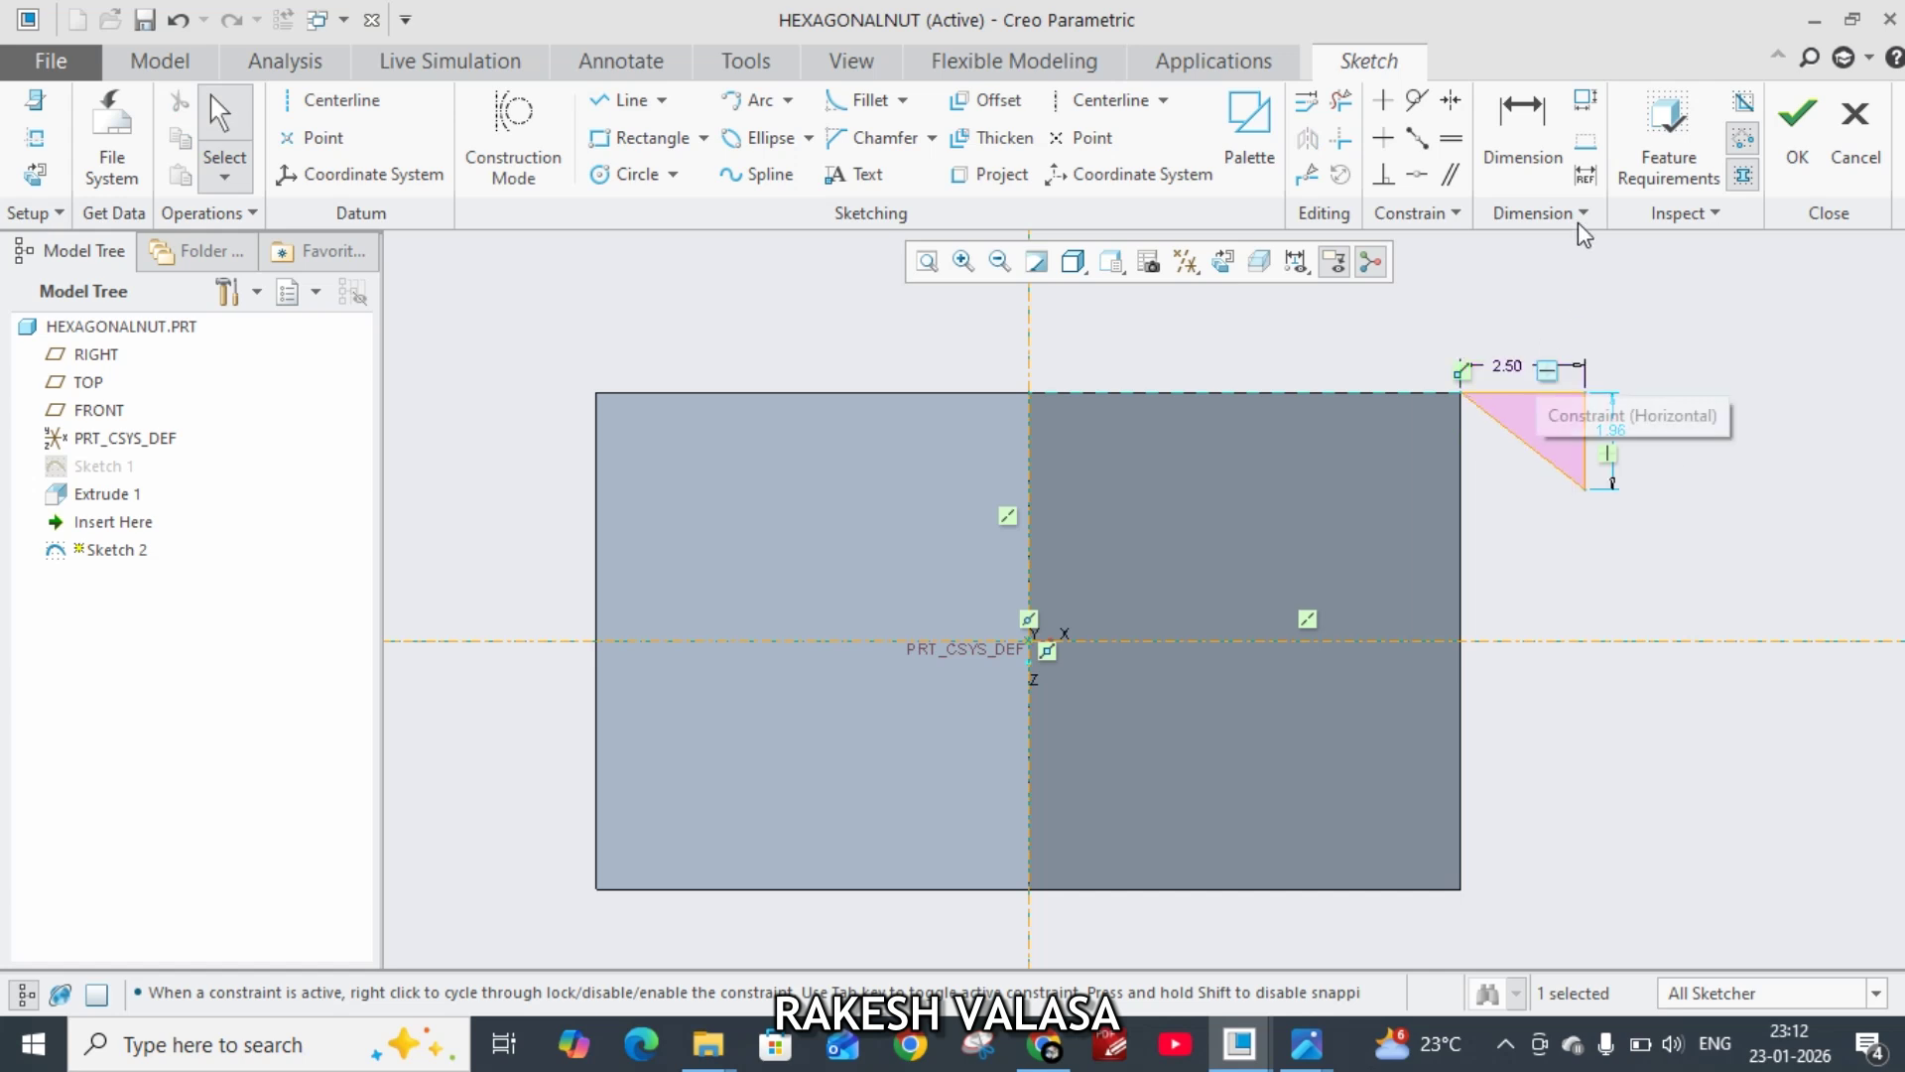
click(1521, 115)
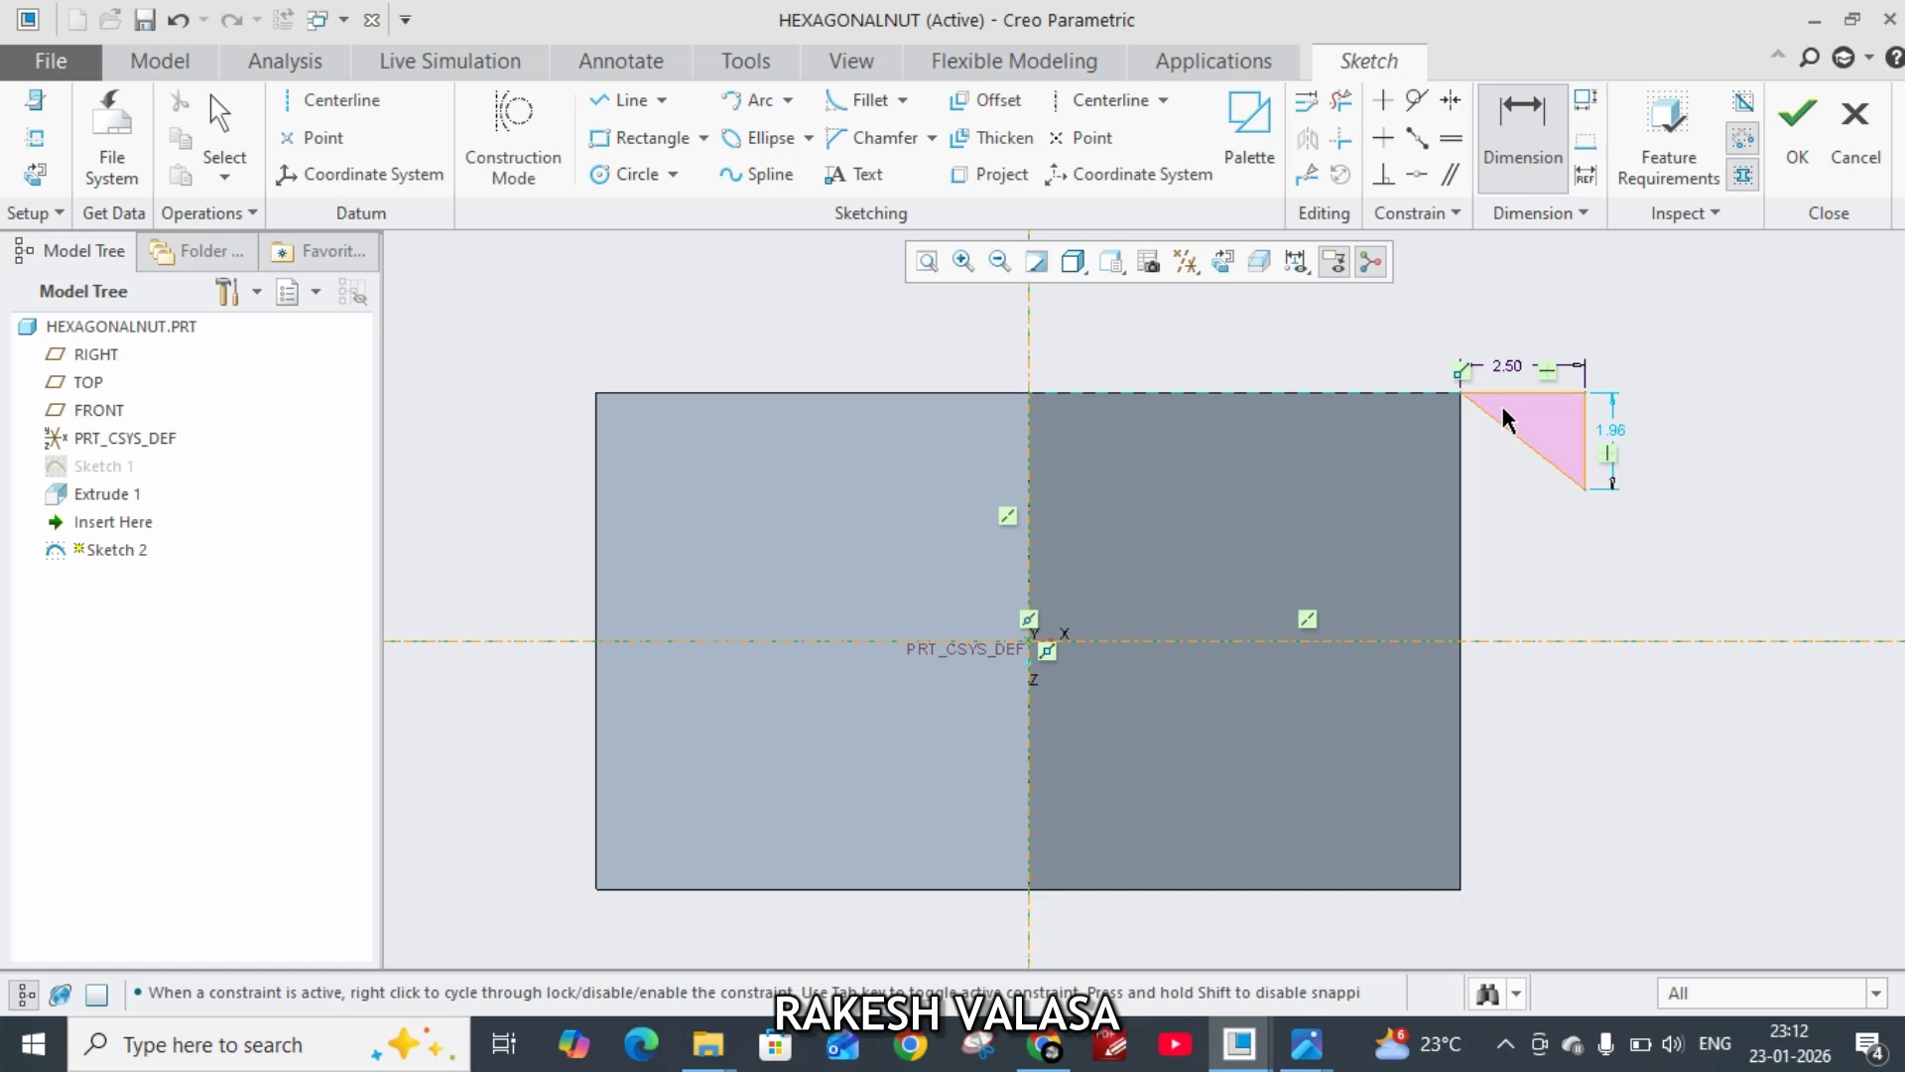
middle_click(1530, 425)
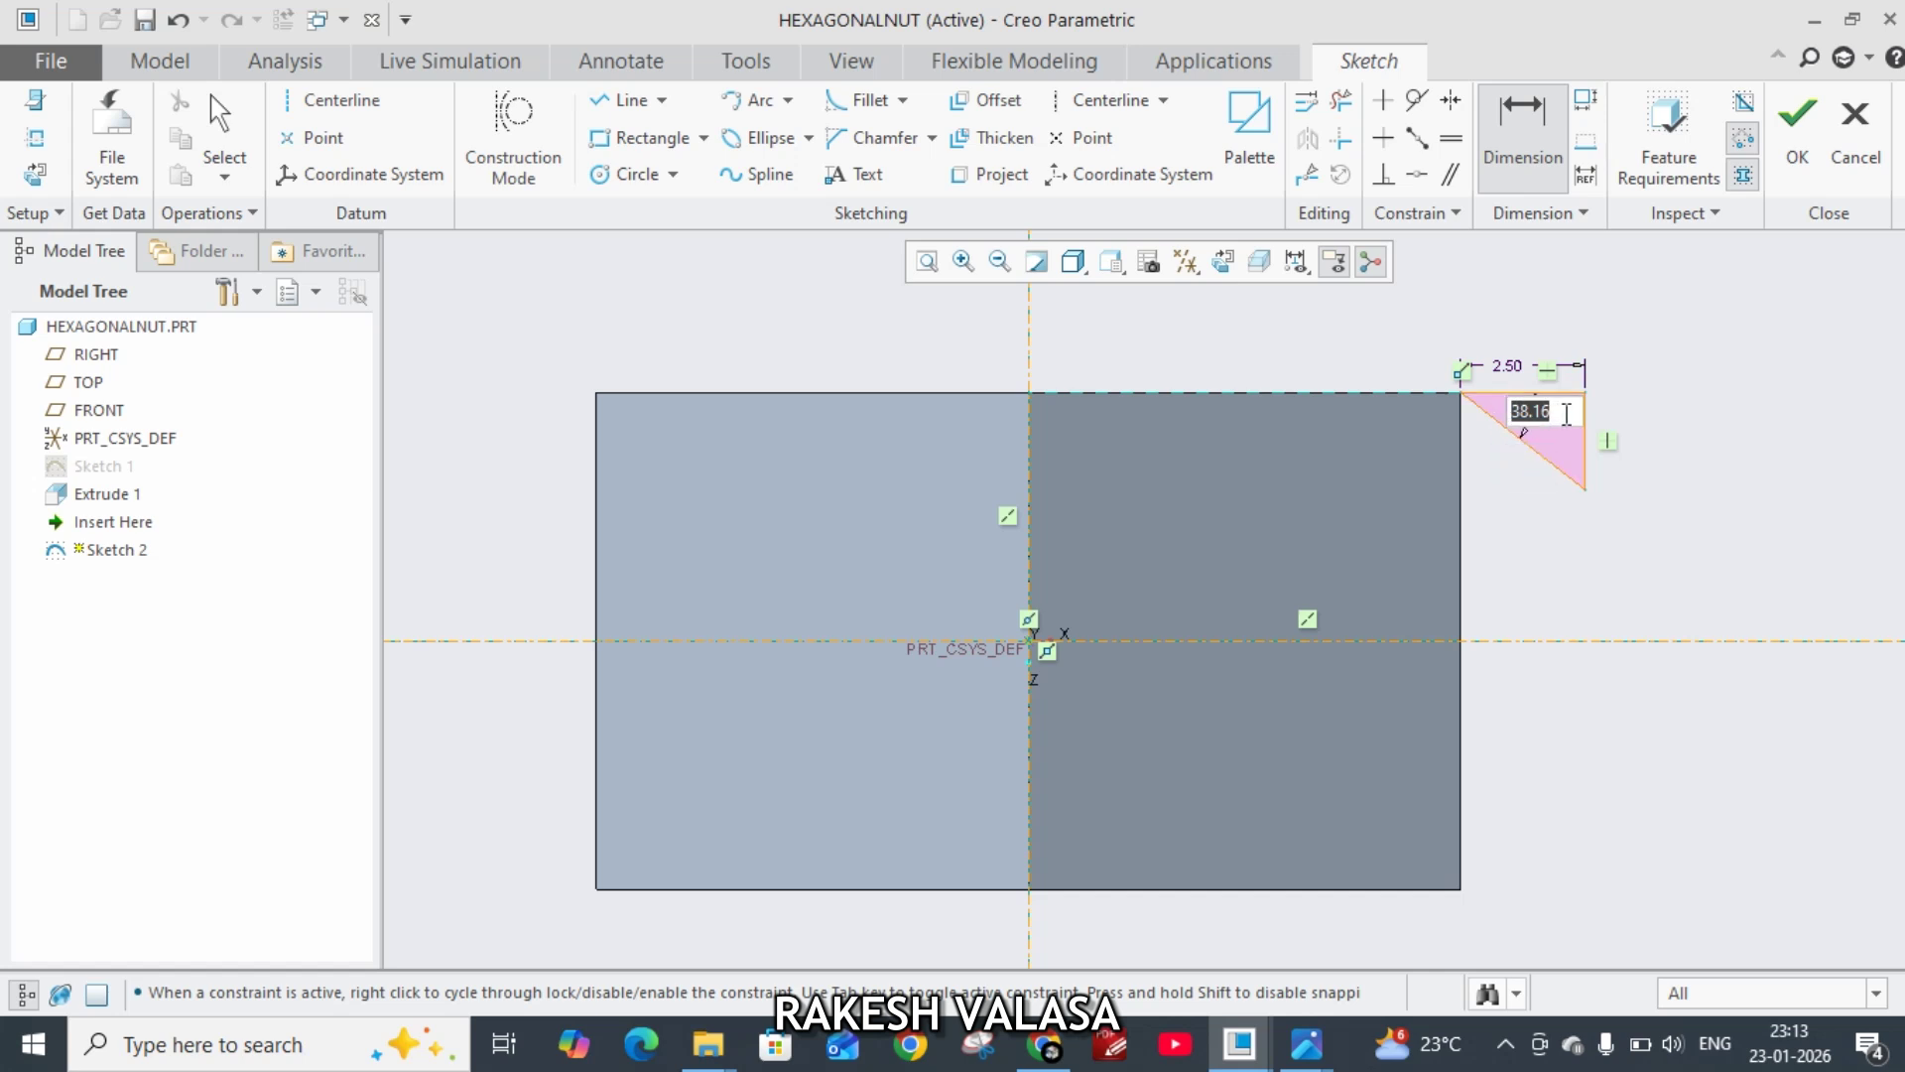
text(30)
key(Return)
middle_click(1685, 549)
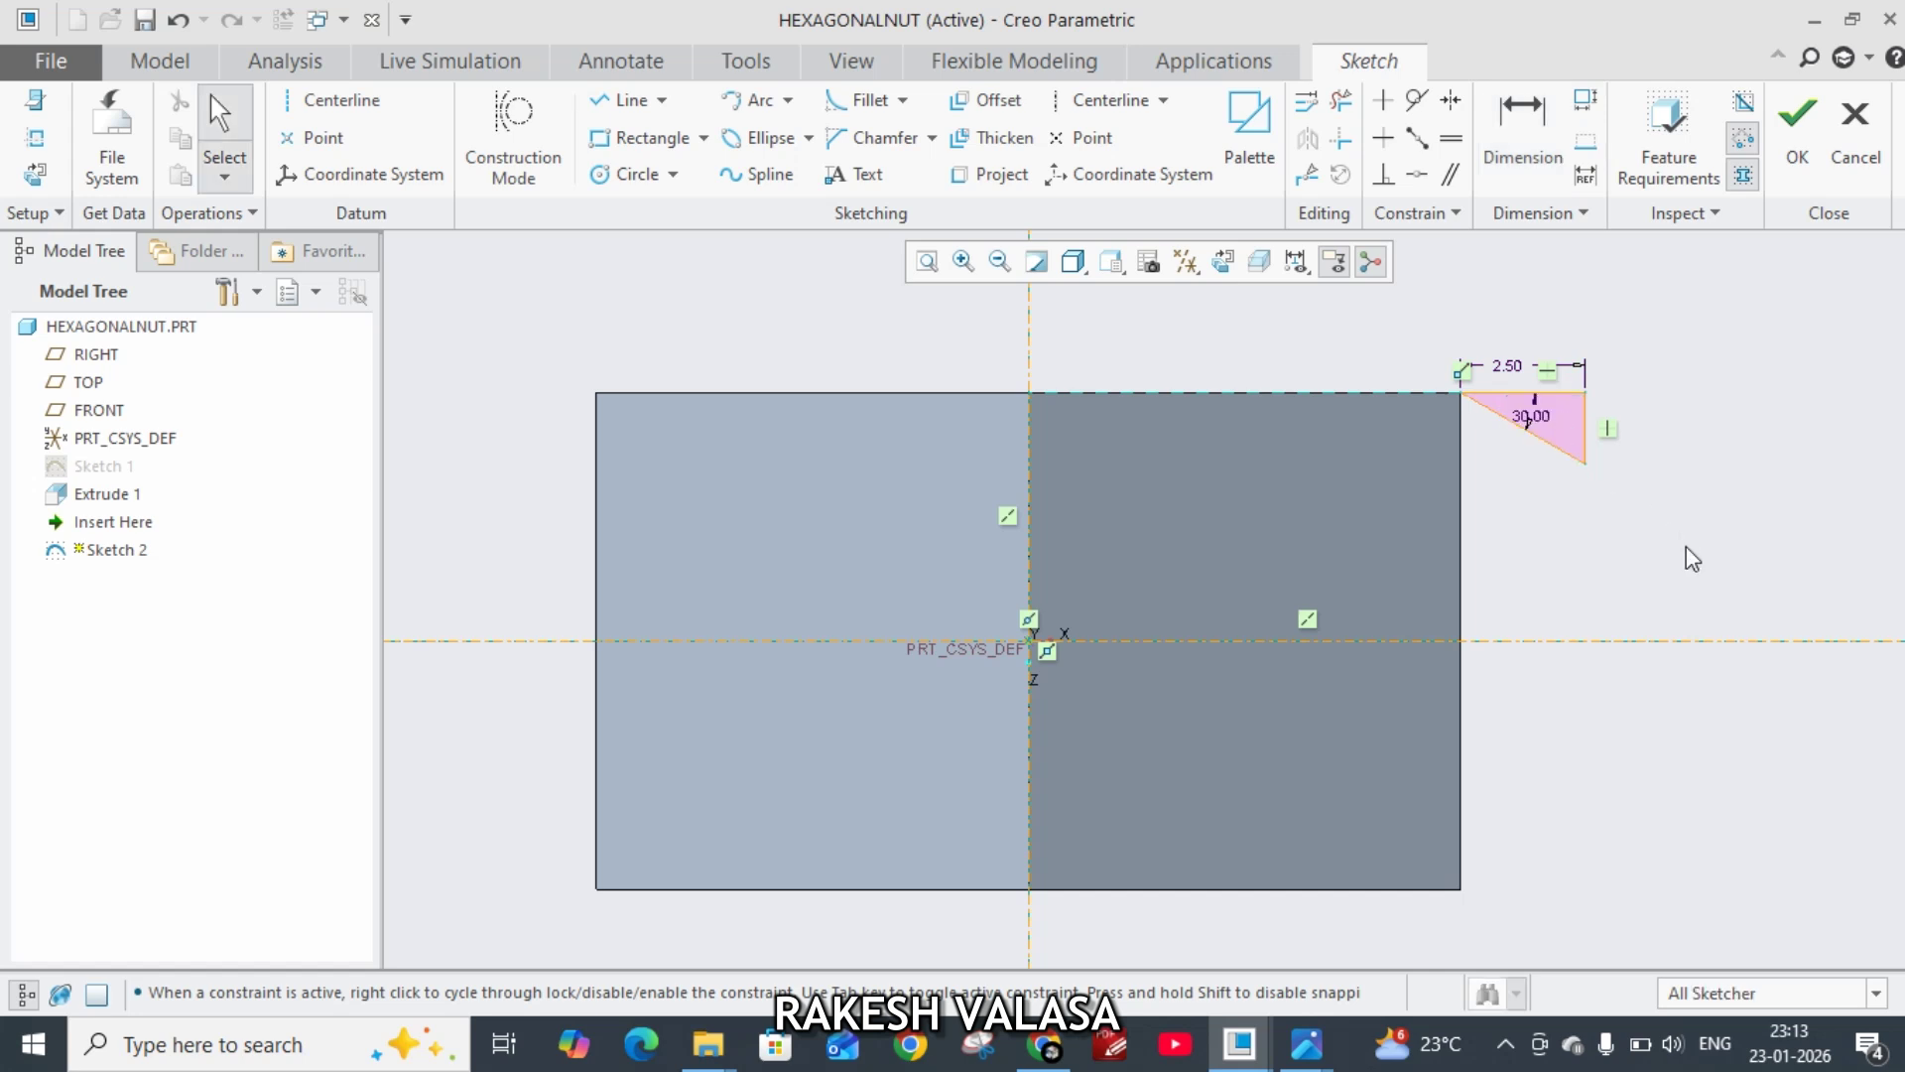
Step: Mirror the dimensioned triangle about the horizontal centerline and finish the sketch
drag(1628, 531, 1484, 328)
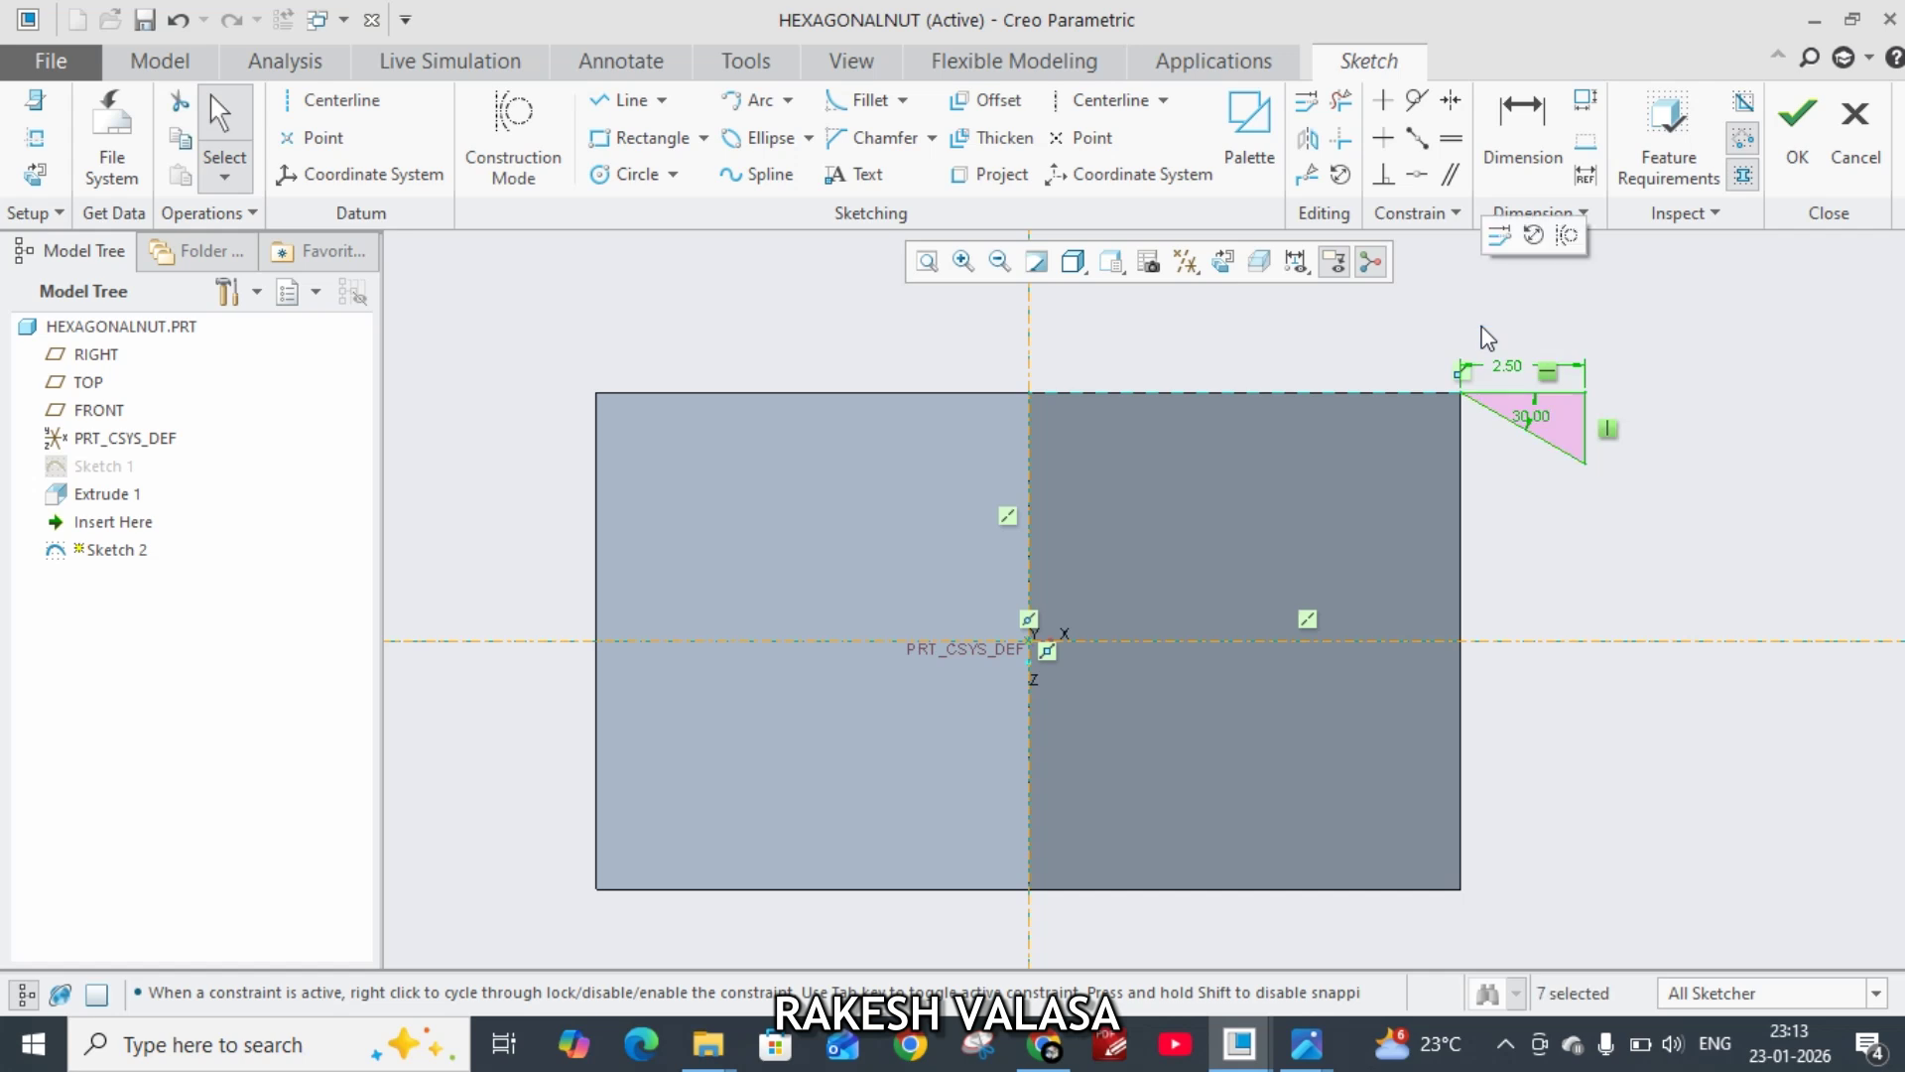
click(1310, 139)
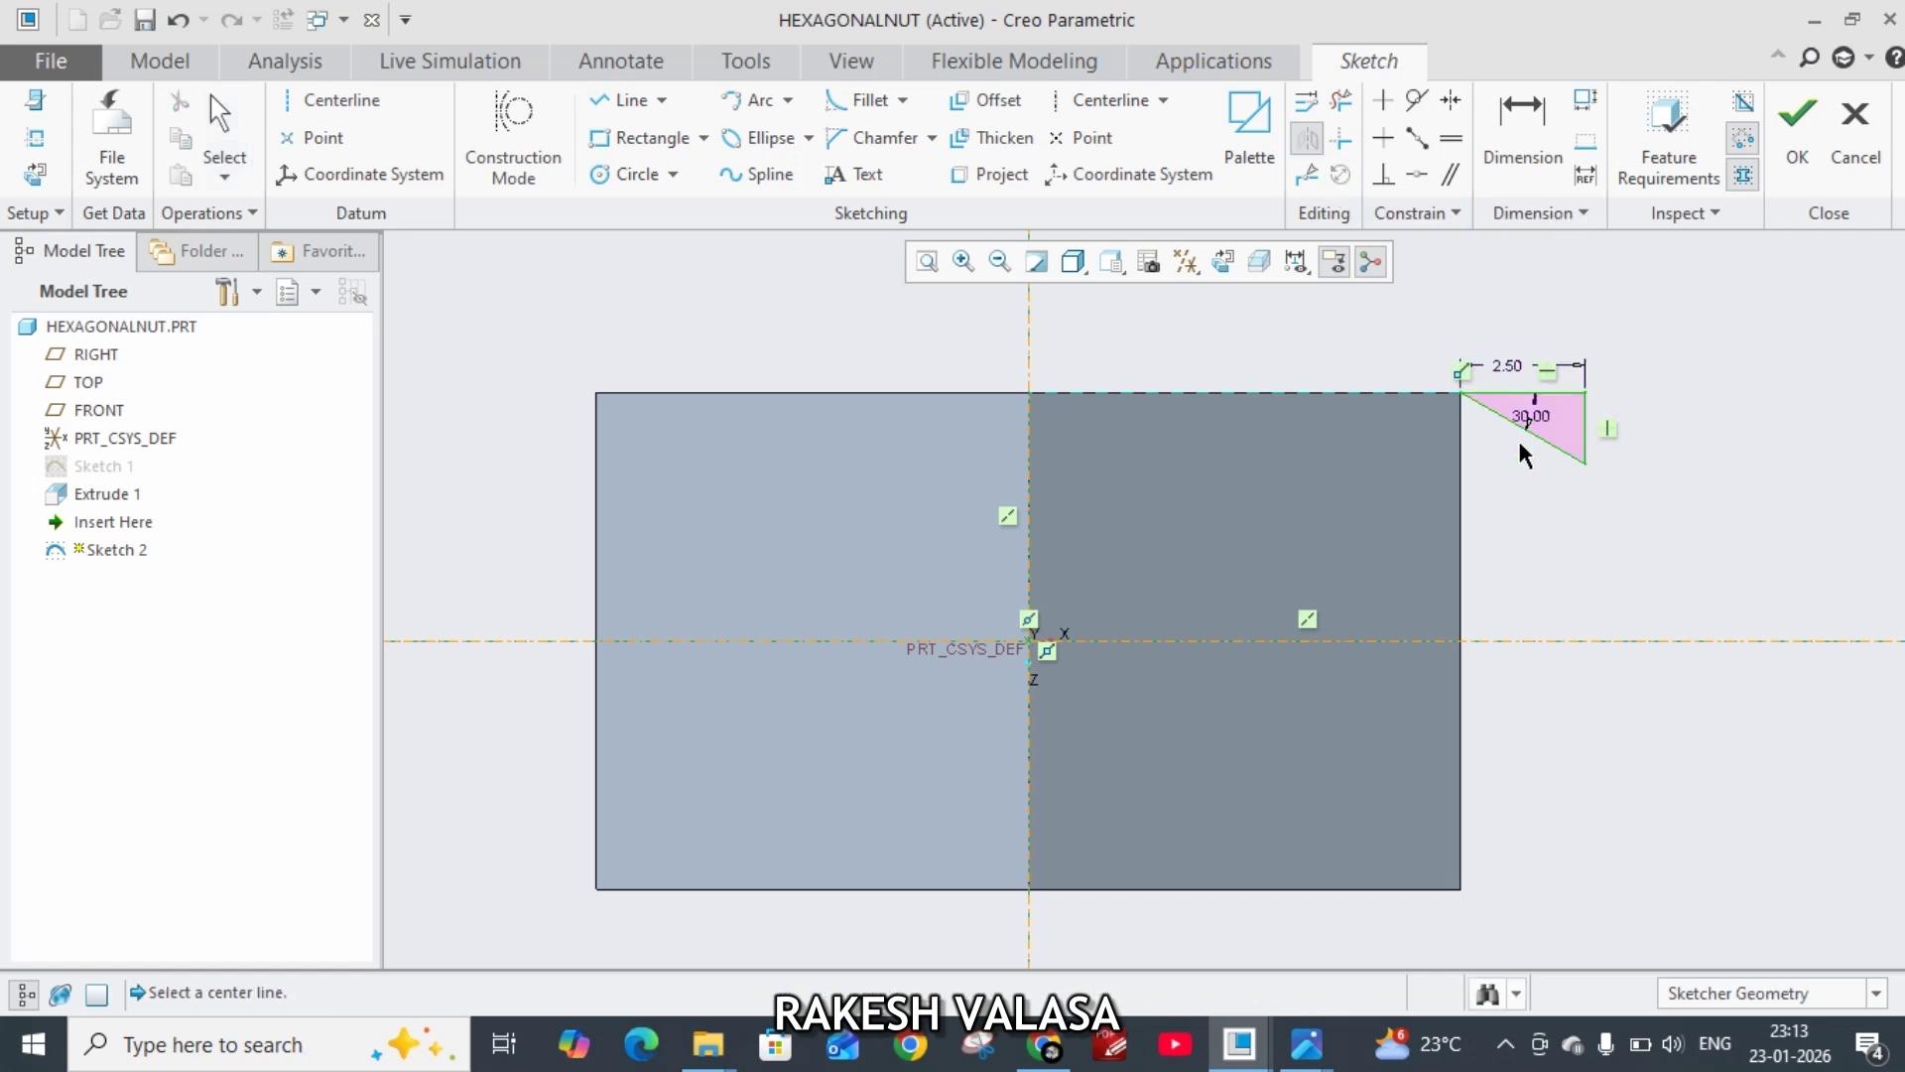
click(1645, 643)
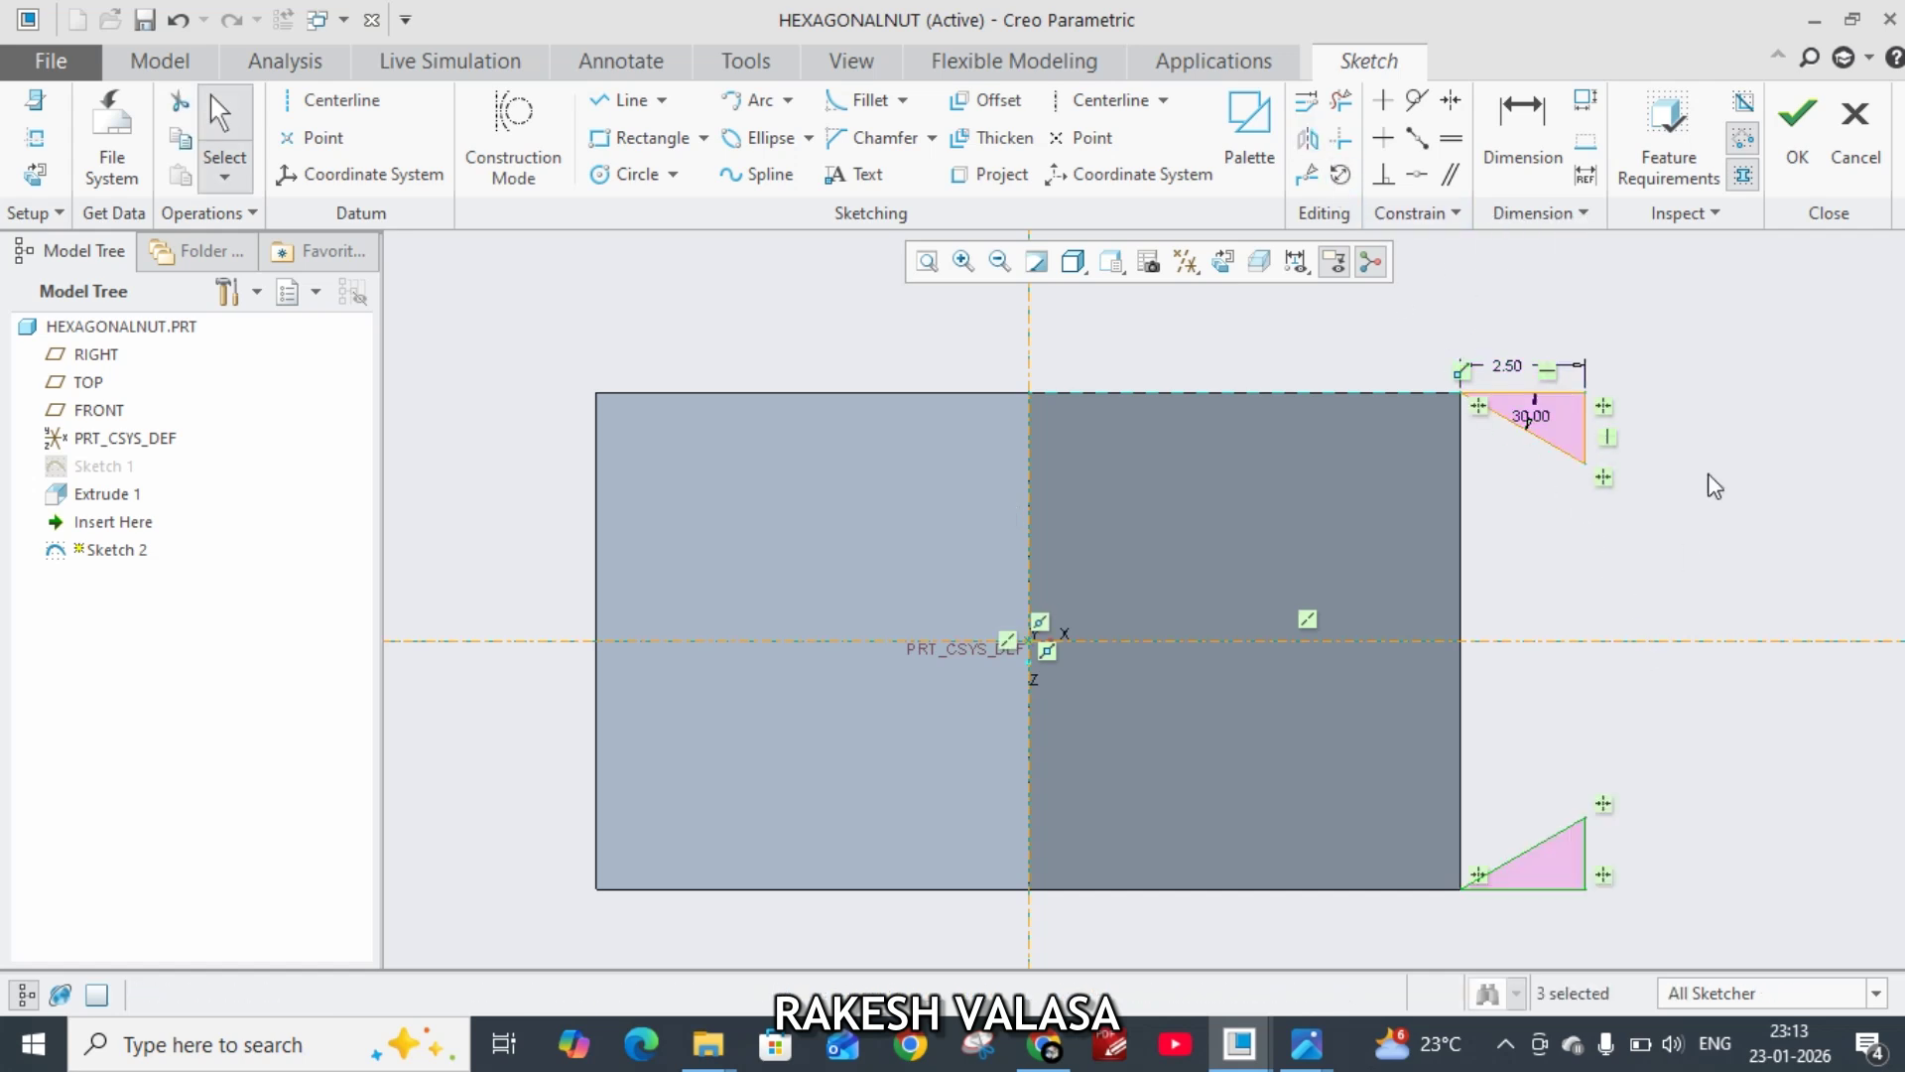
click(1797, 124)
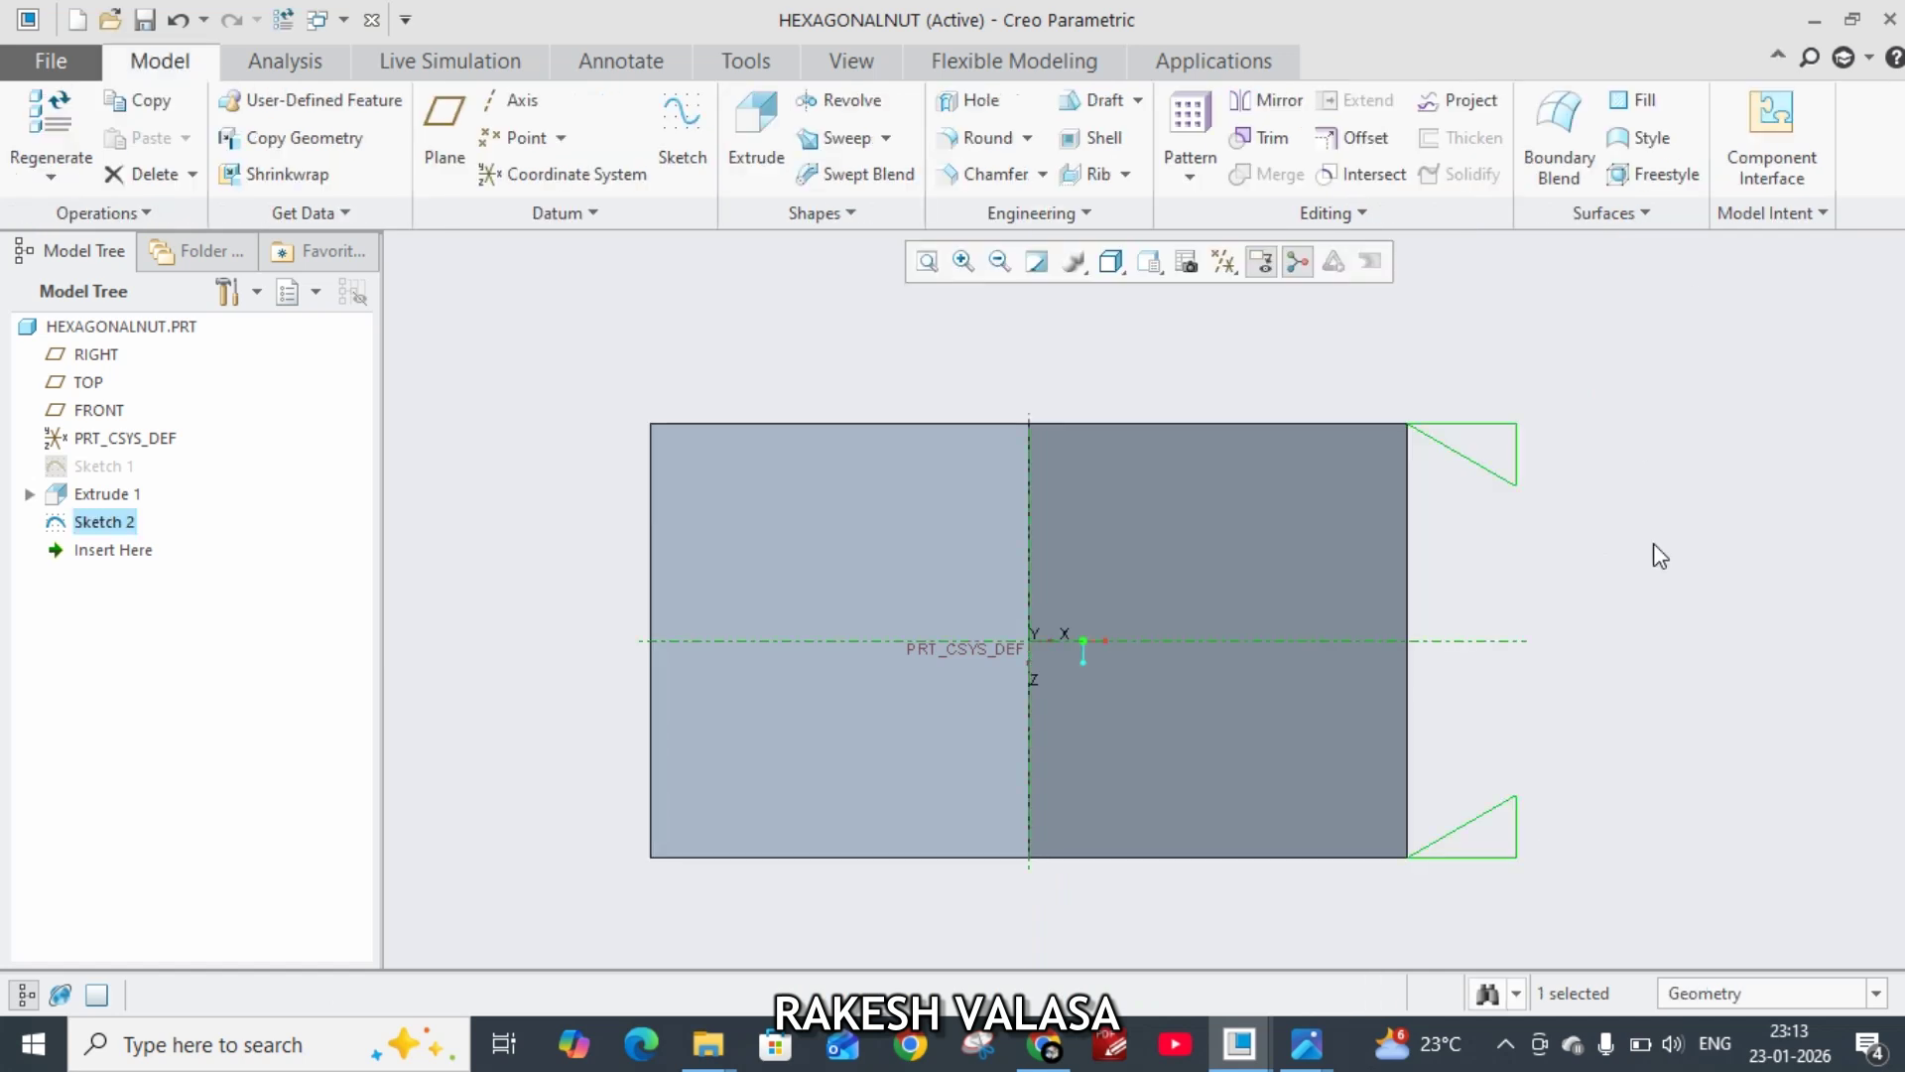
Step: Revolve the two triangles 360 degrees as a material-removing cut to chamfer the nut's corners
click(854, 97)
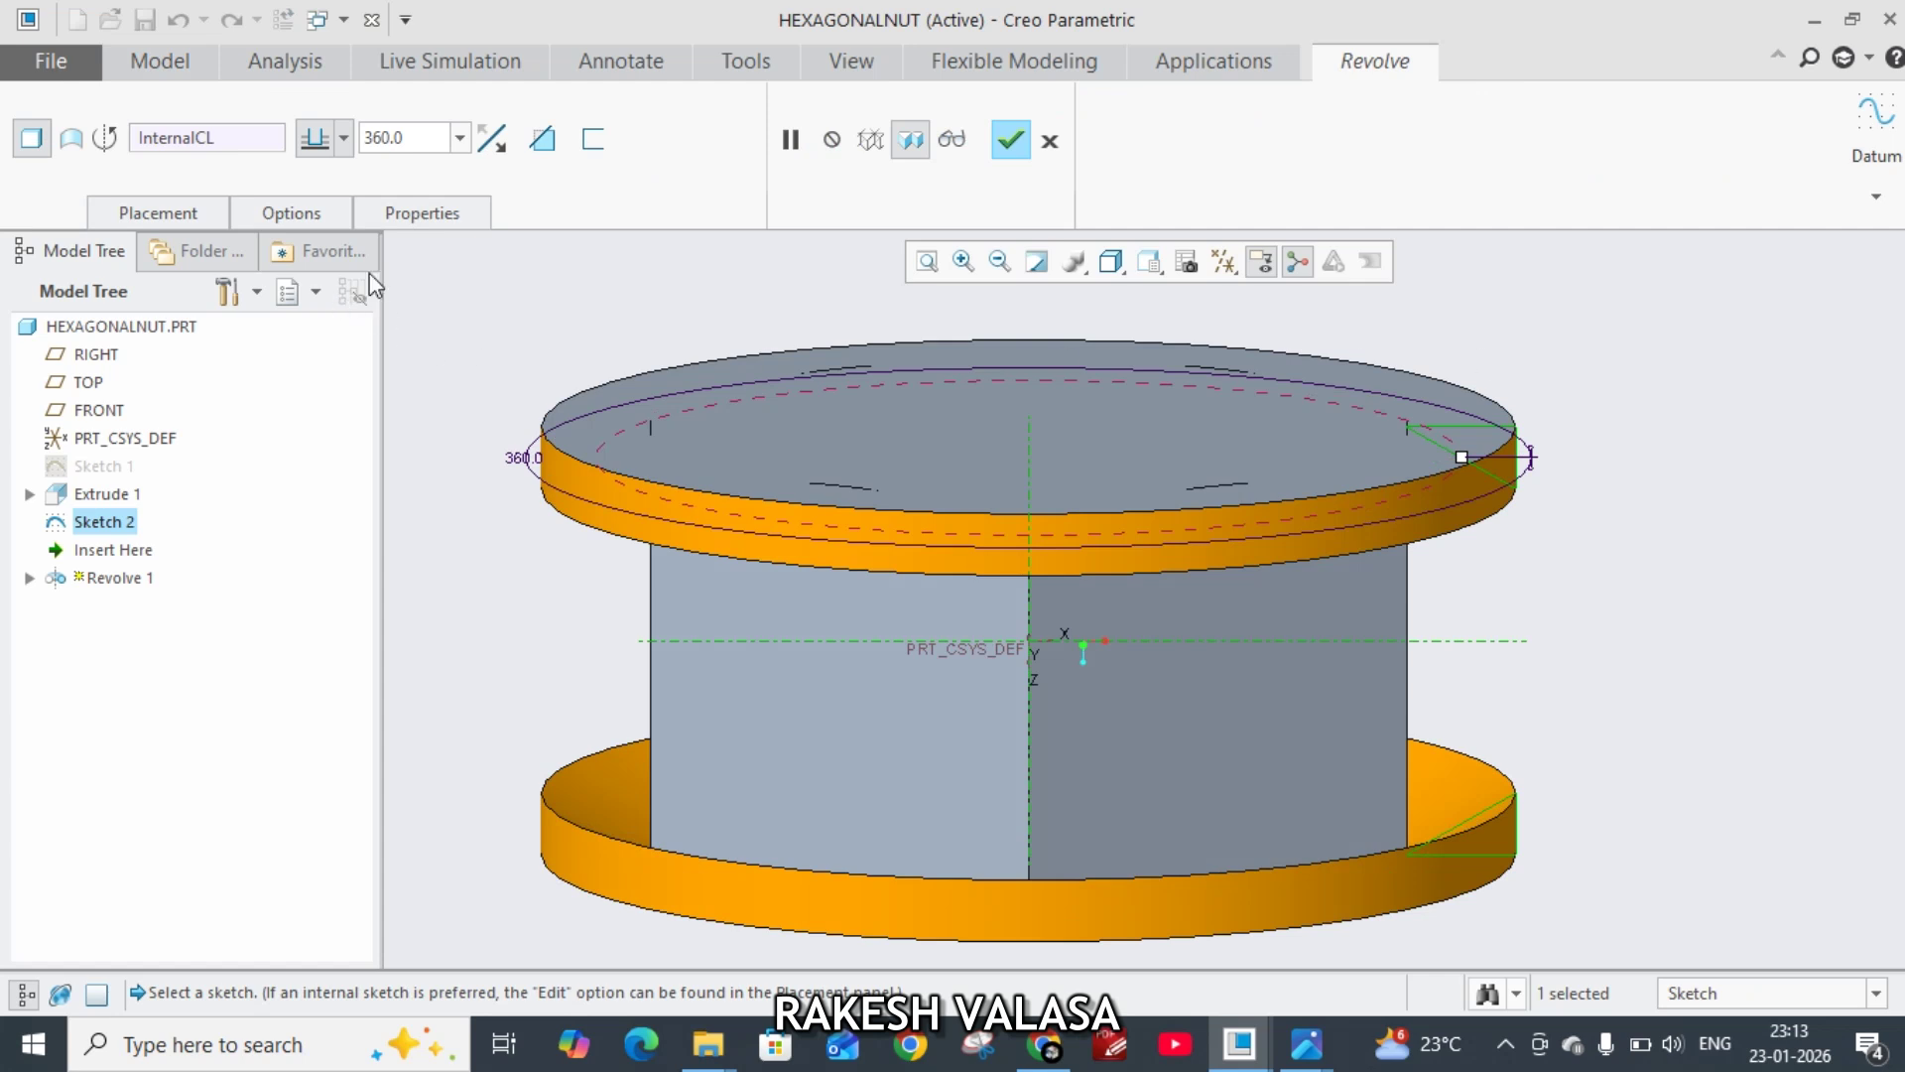
click(541, 139)
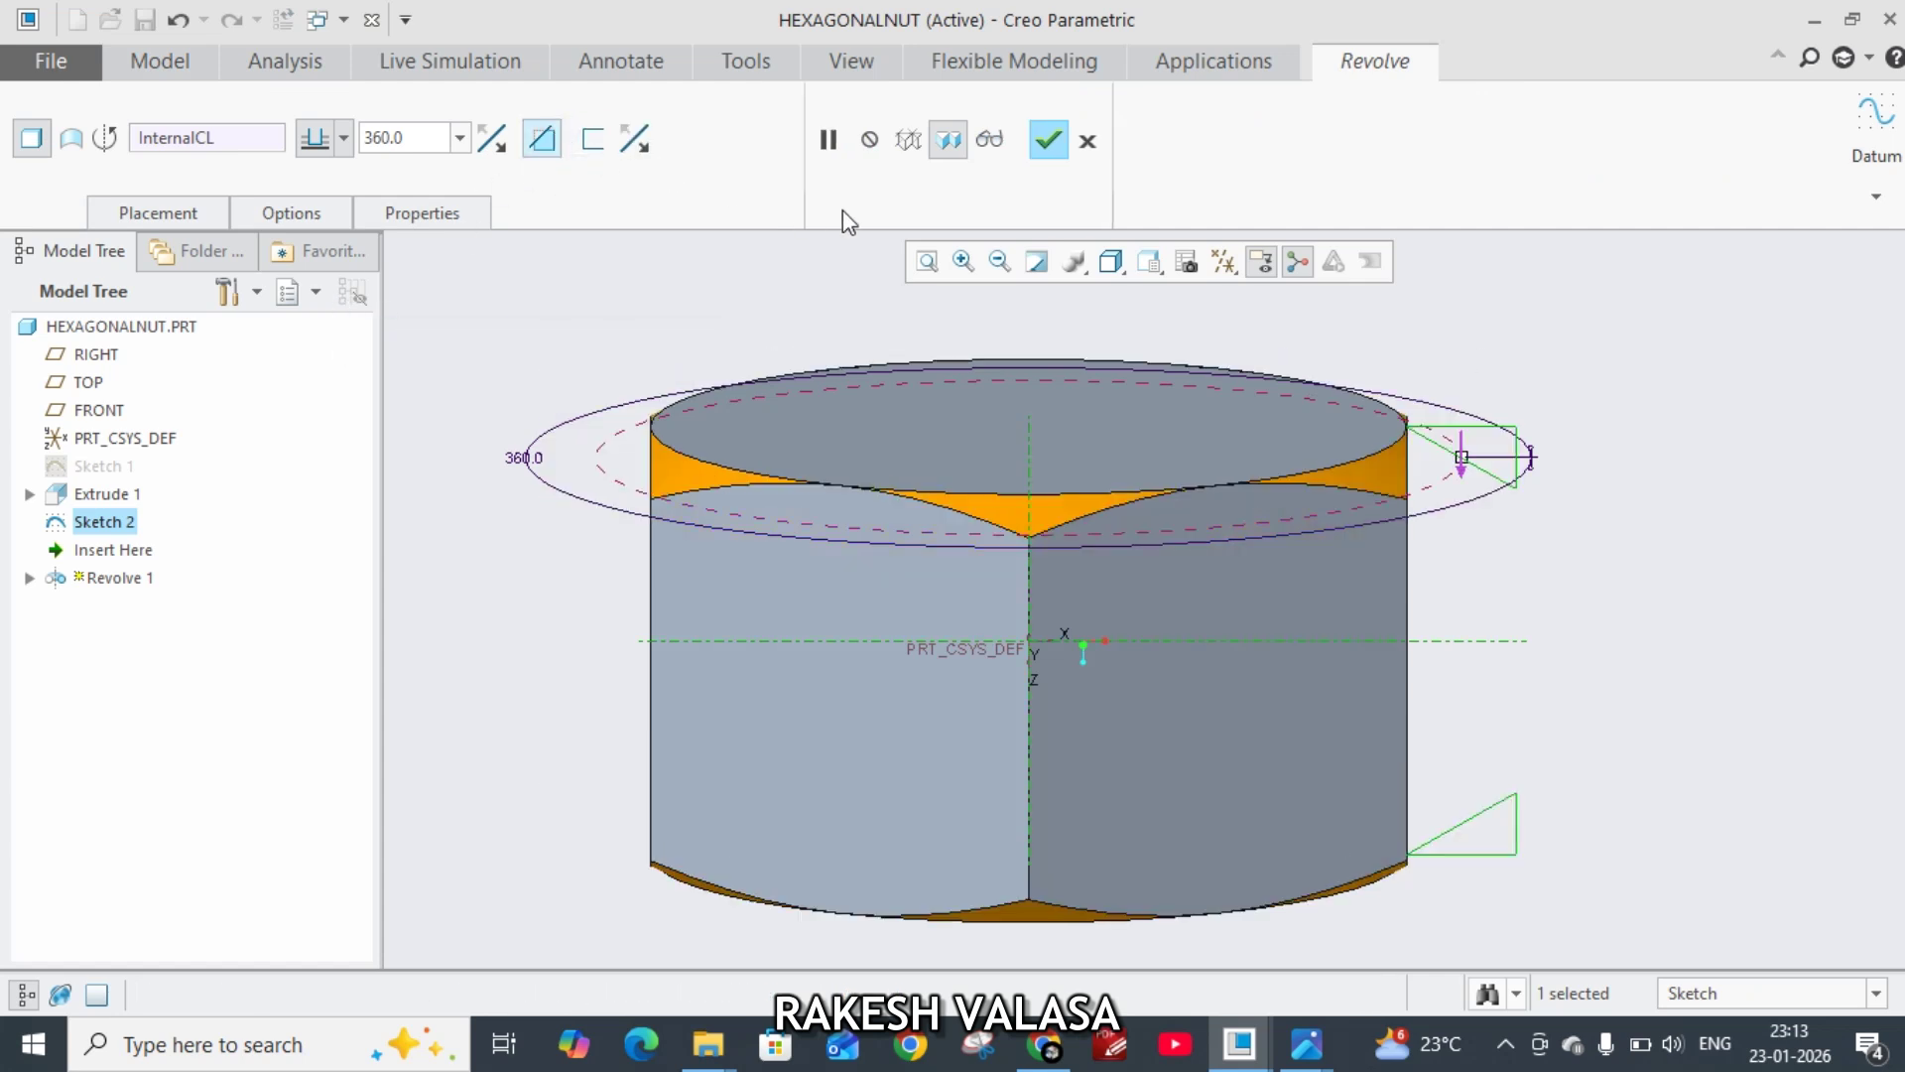
click(1047, 140)
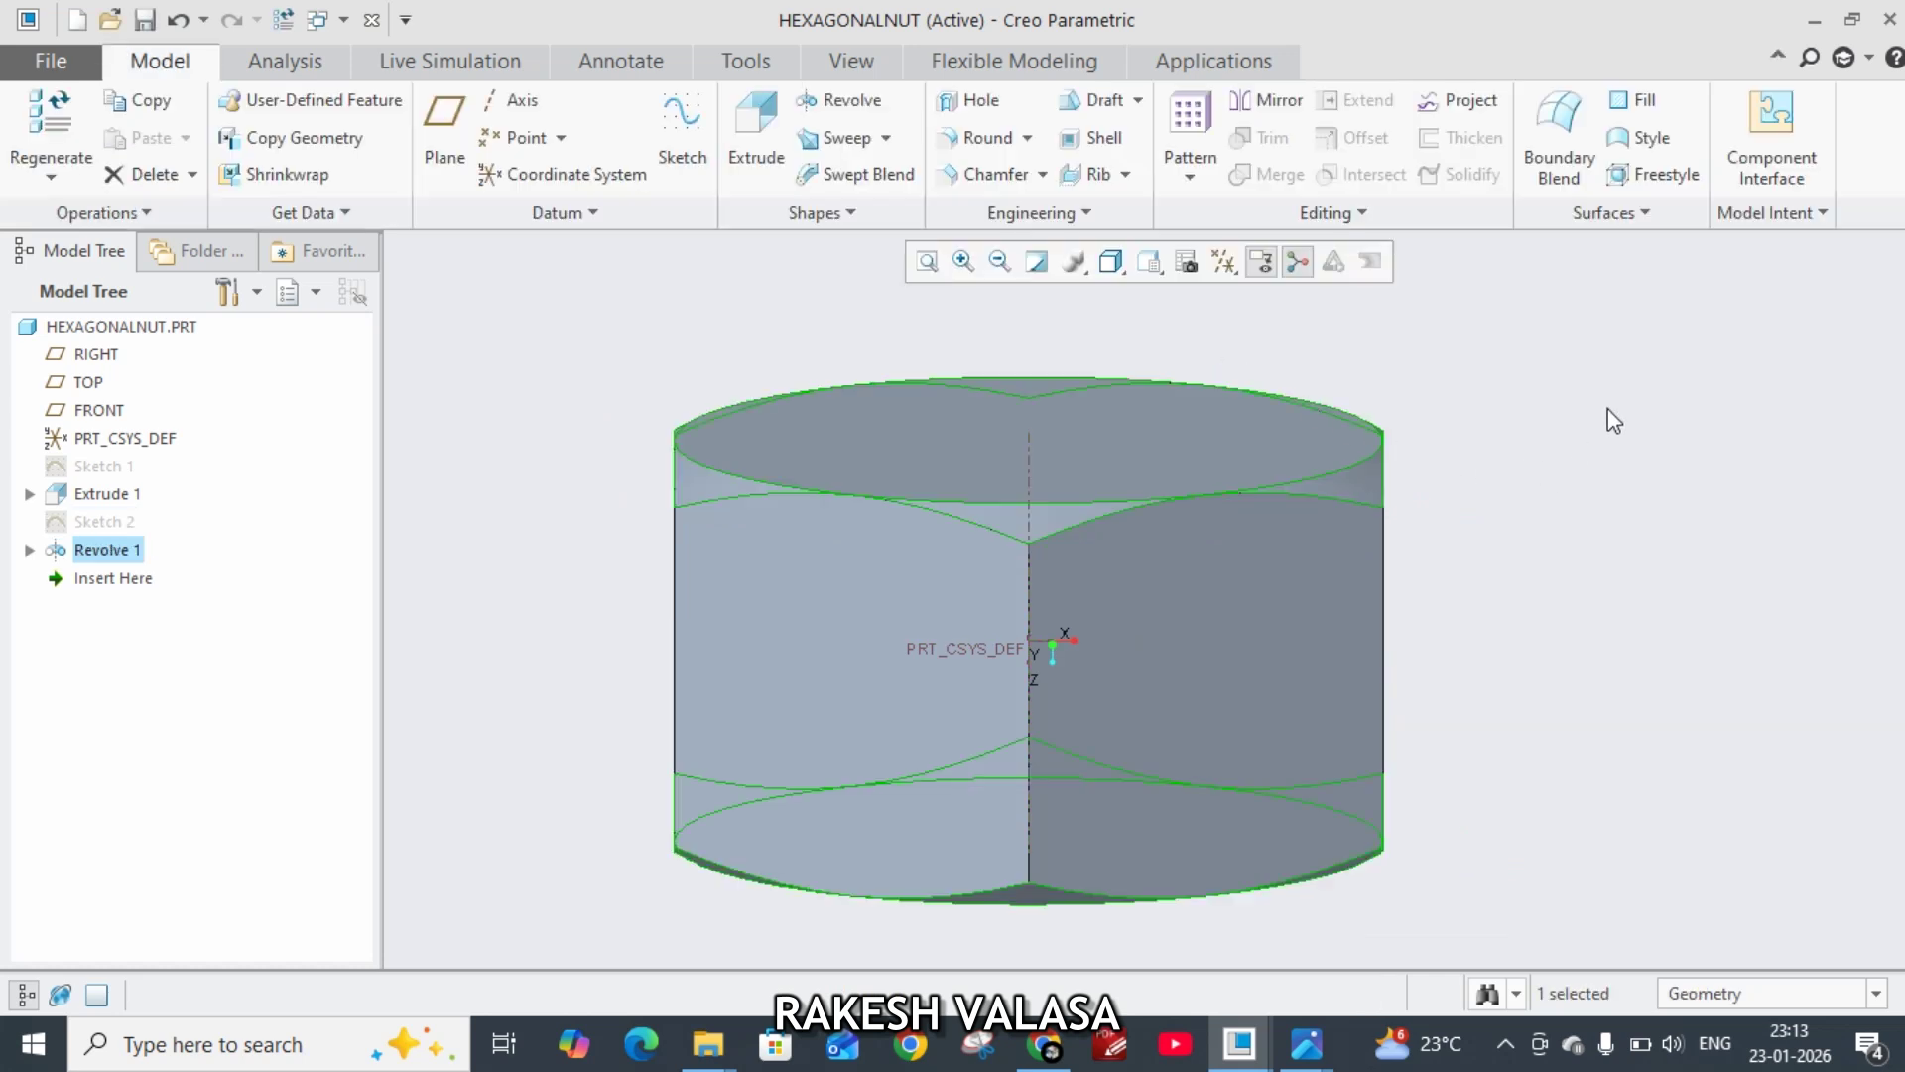
Step: Place a hole on the nut's upper circular face, coaxial with the central axis
middle_drag(1602, 413, 1600, 434)
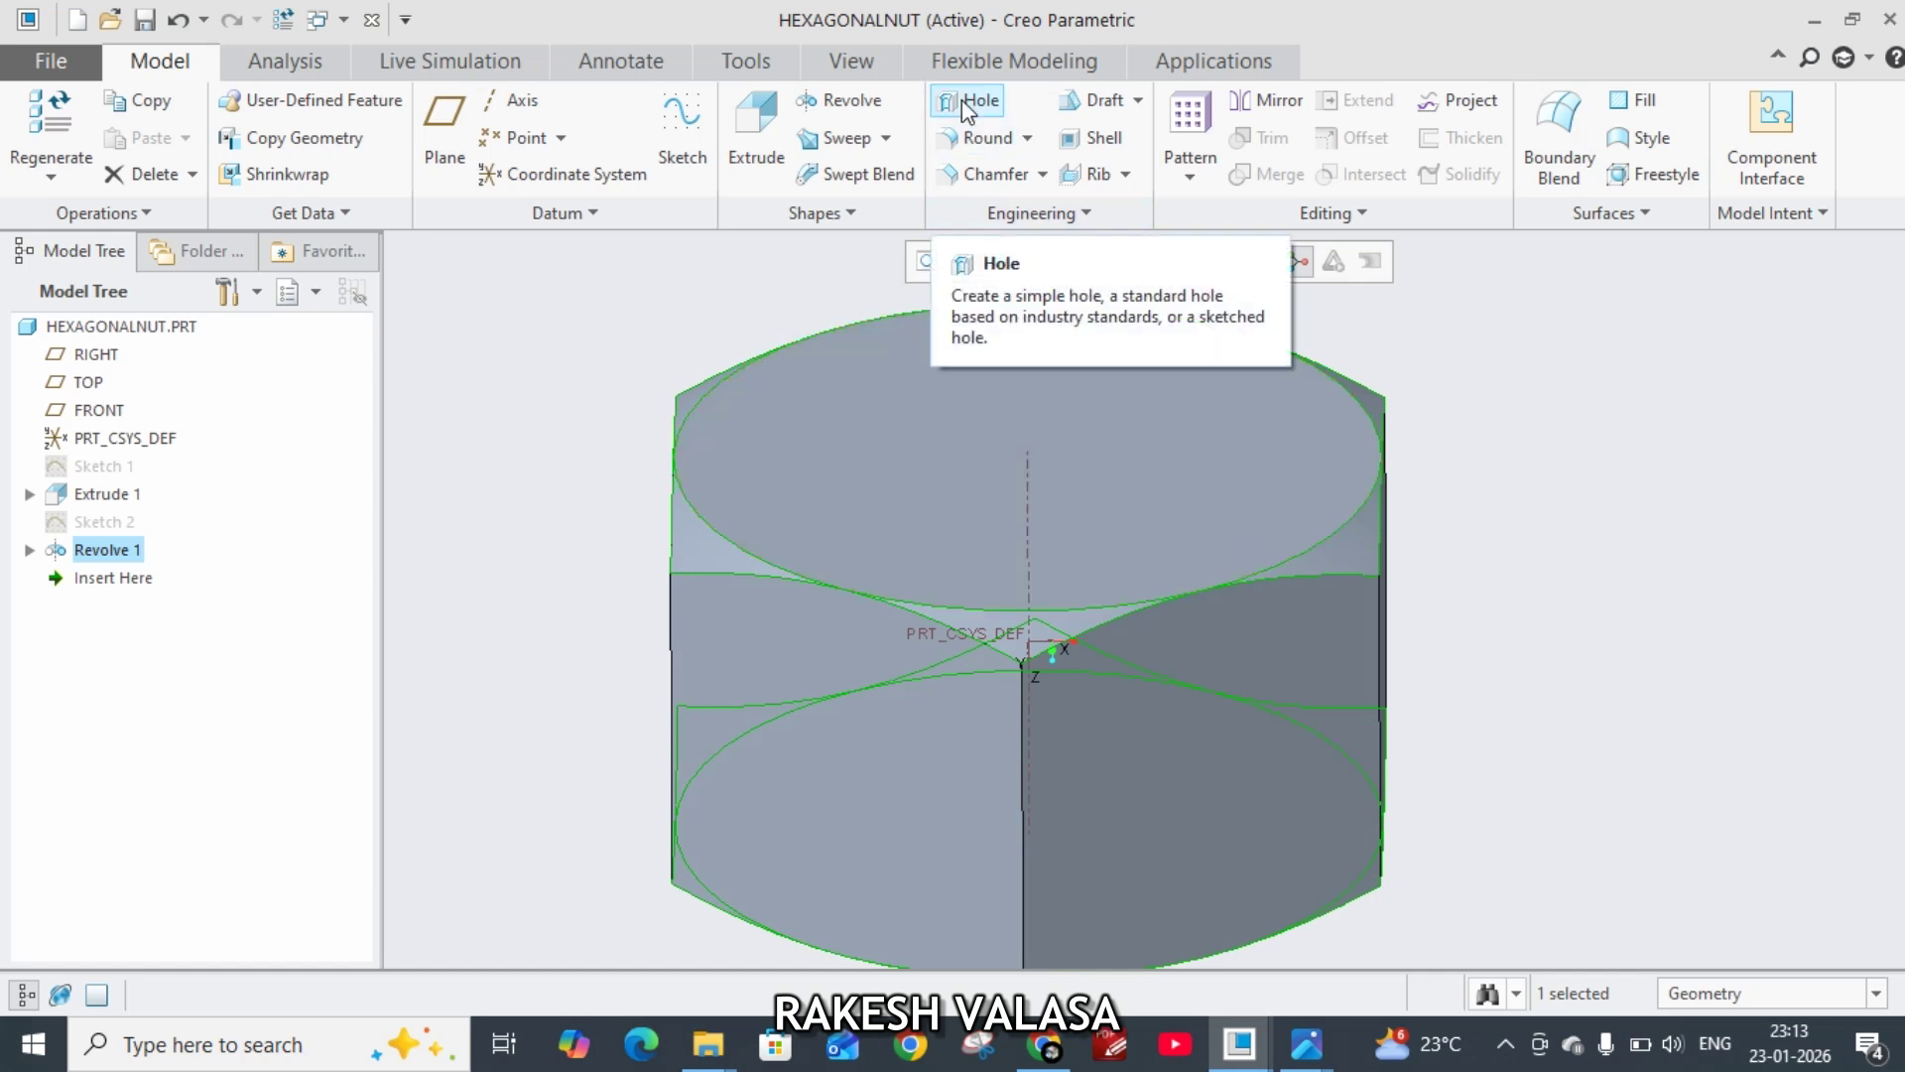
click(1181, 446)
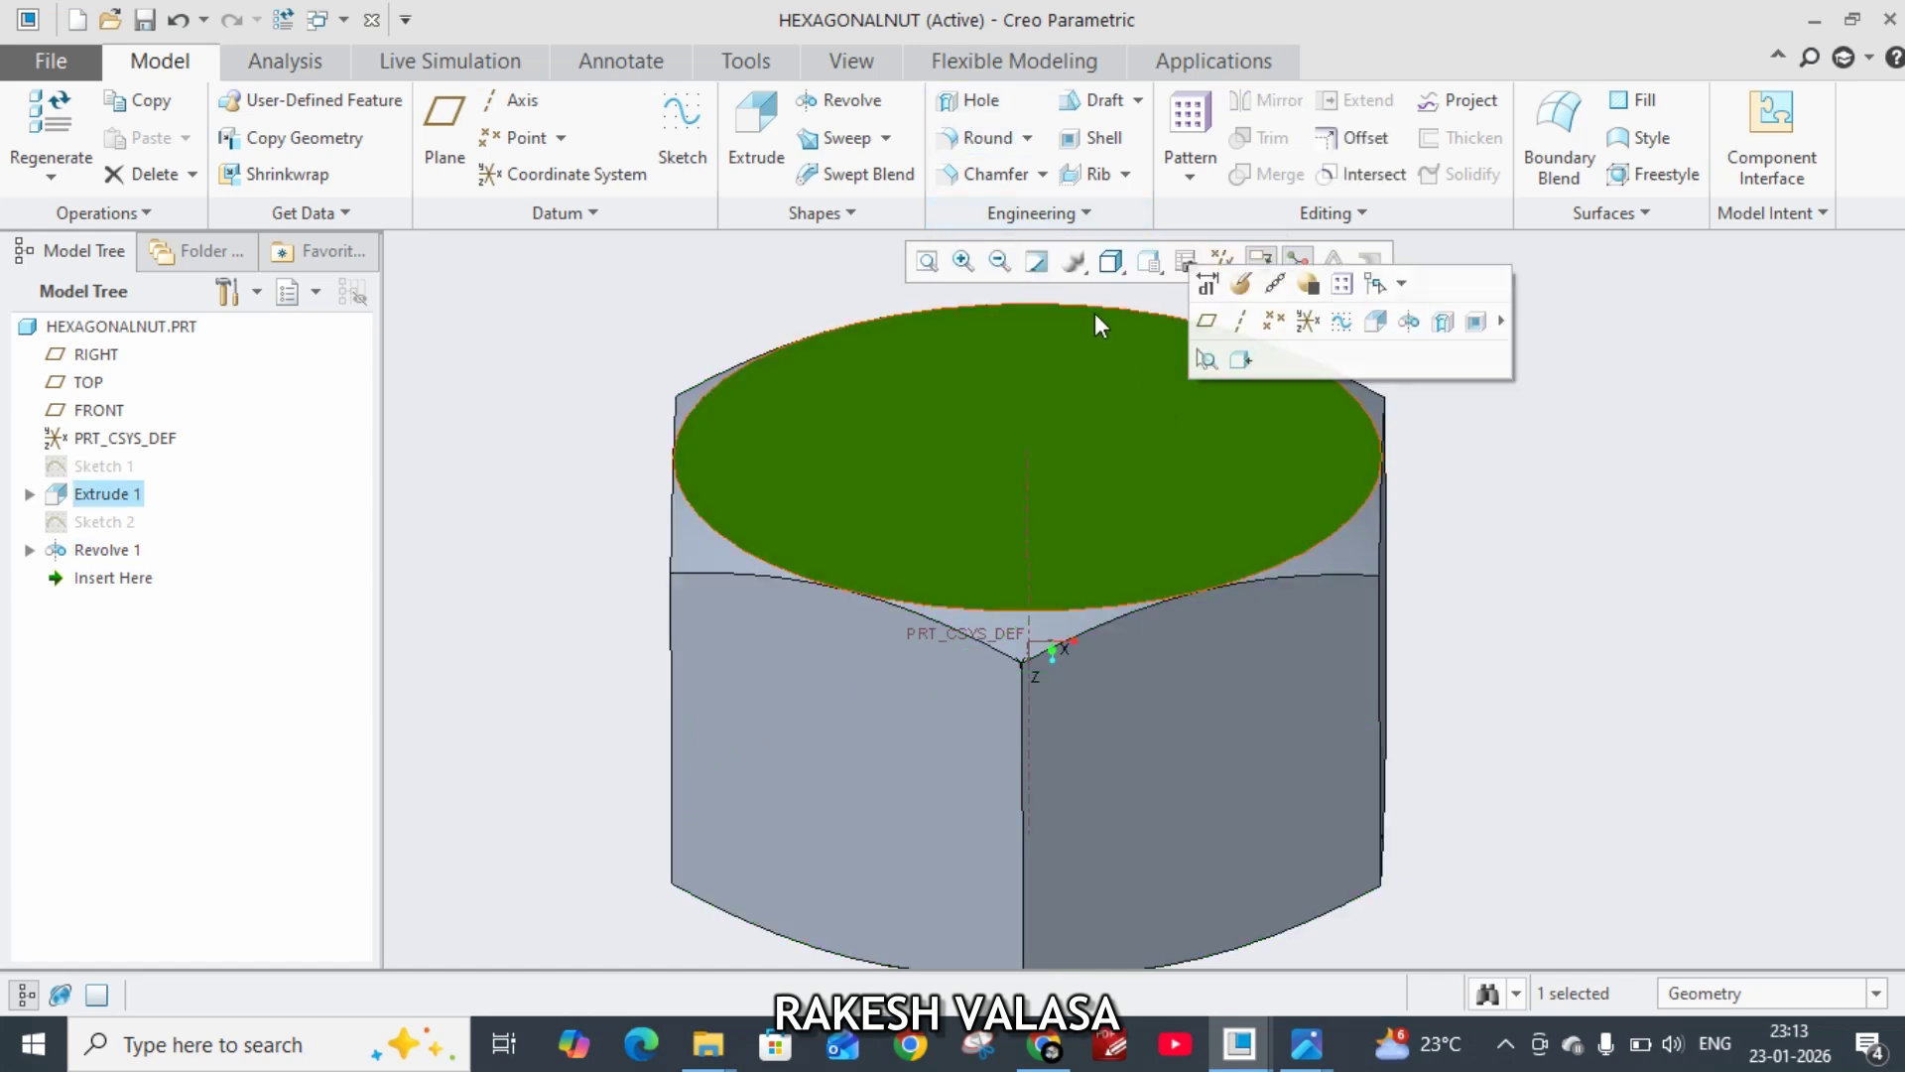
click(970, 108)
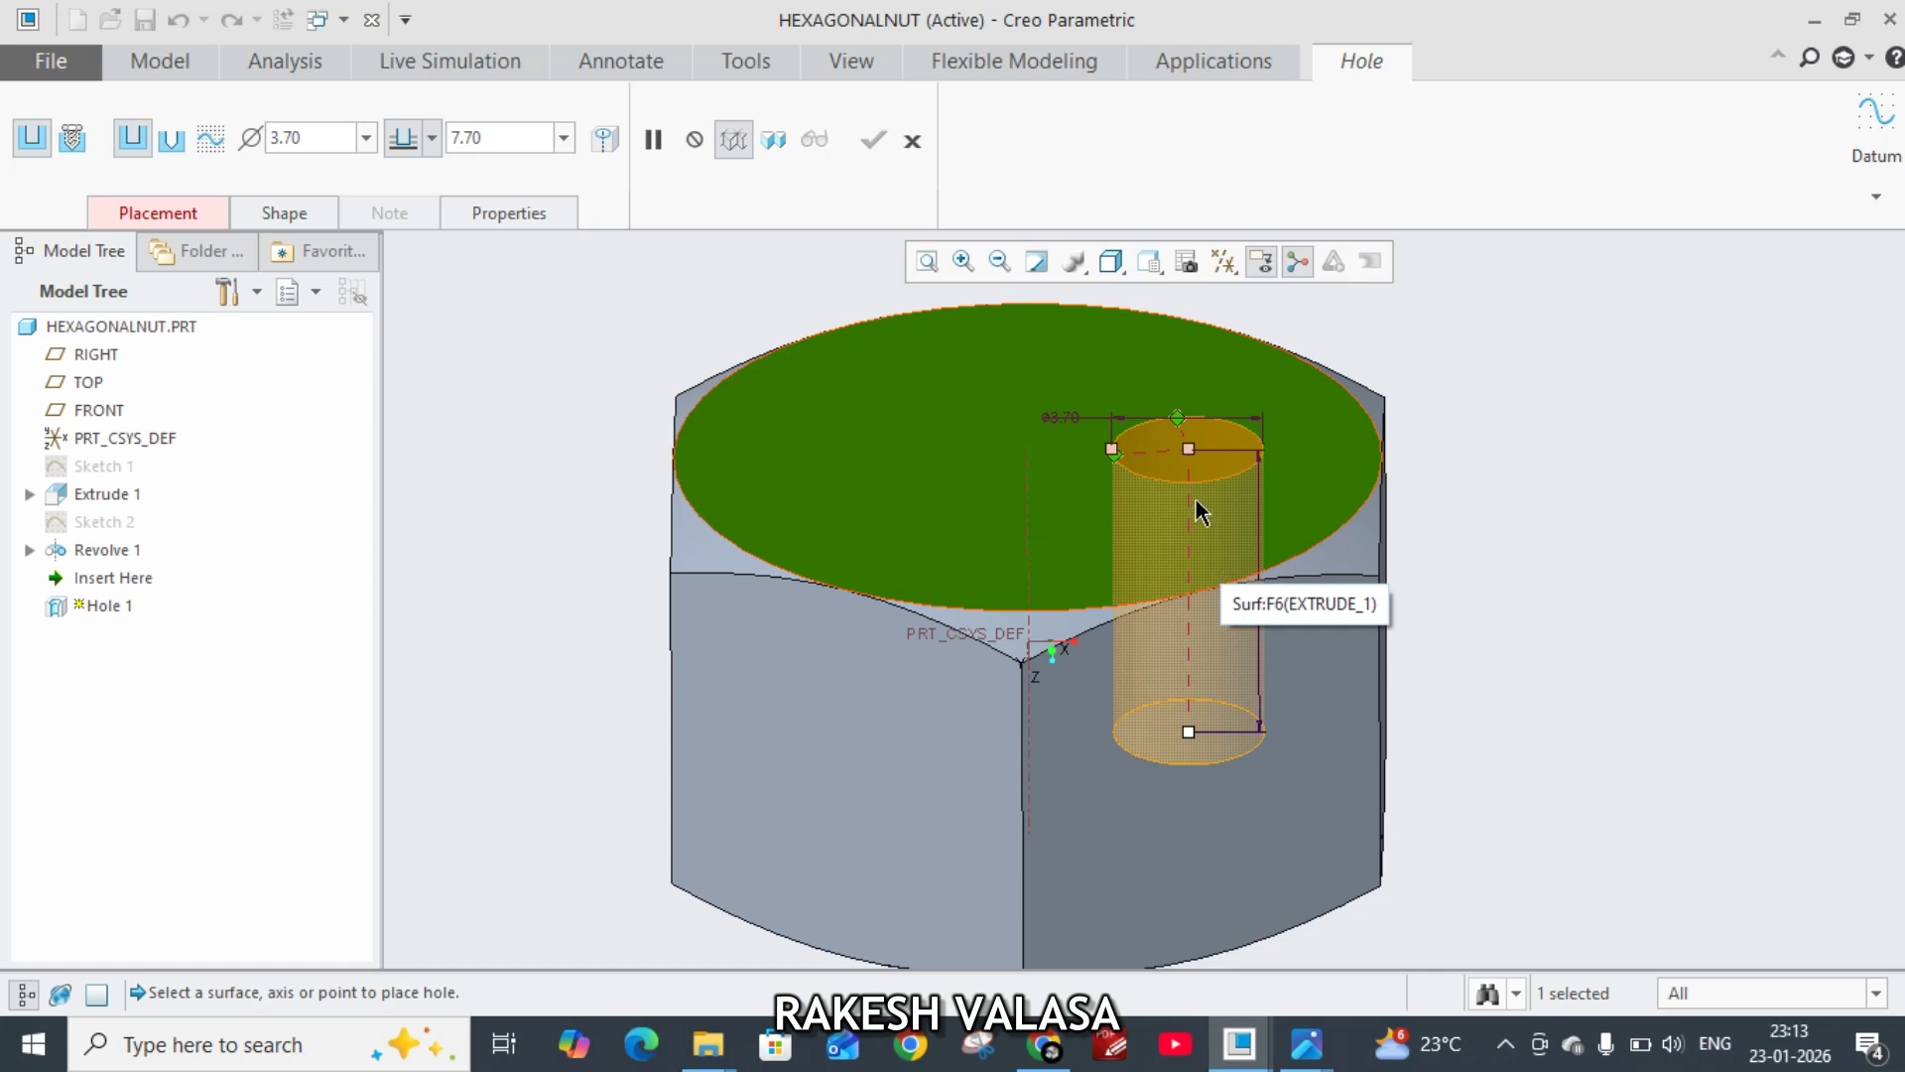
ctrl+click(1028, 538)
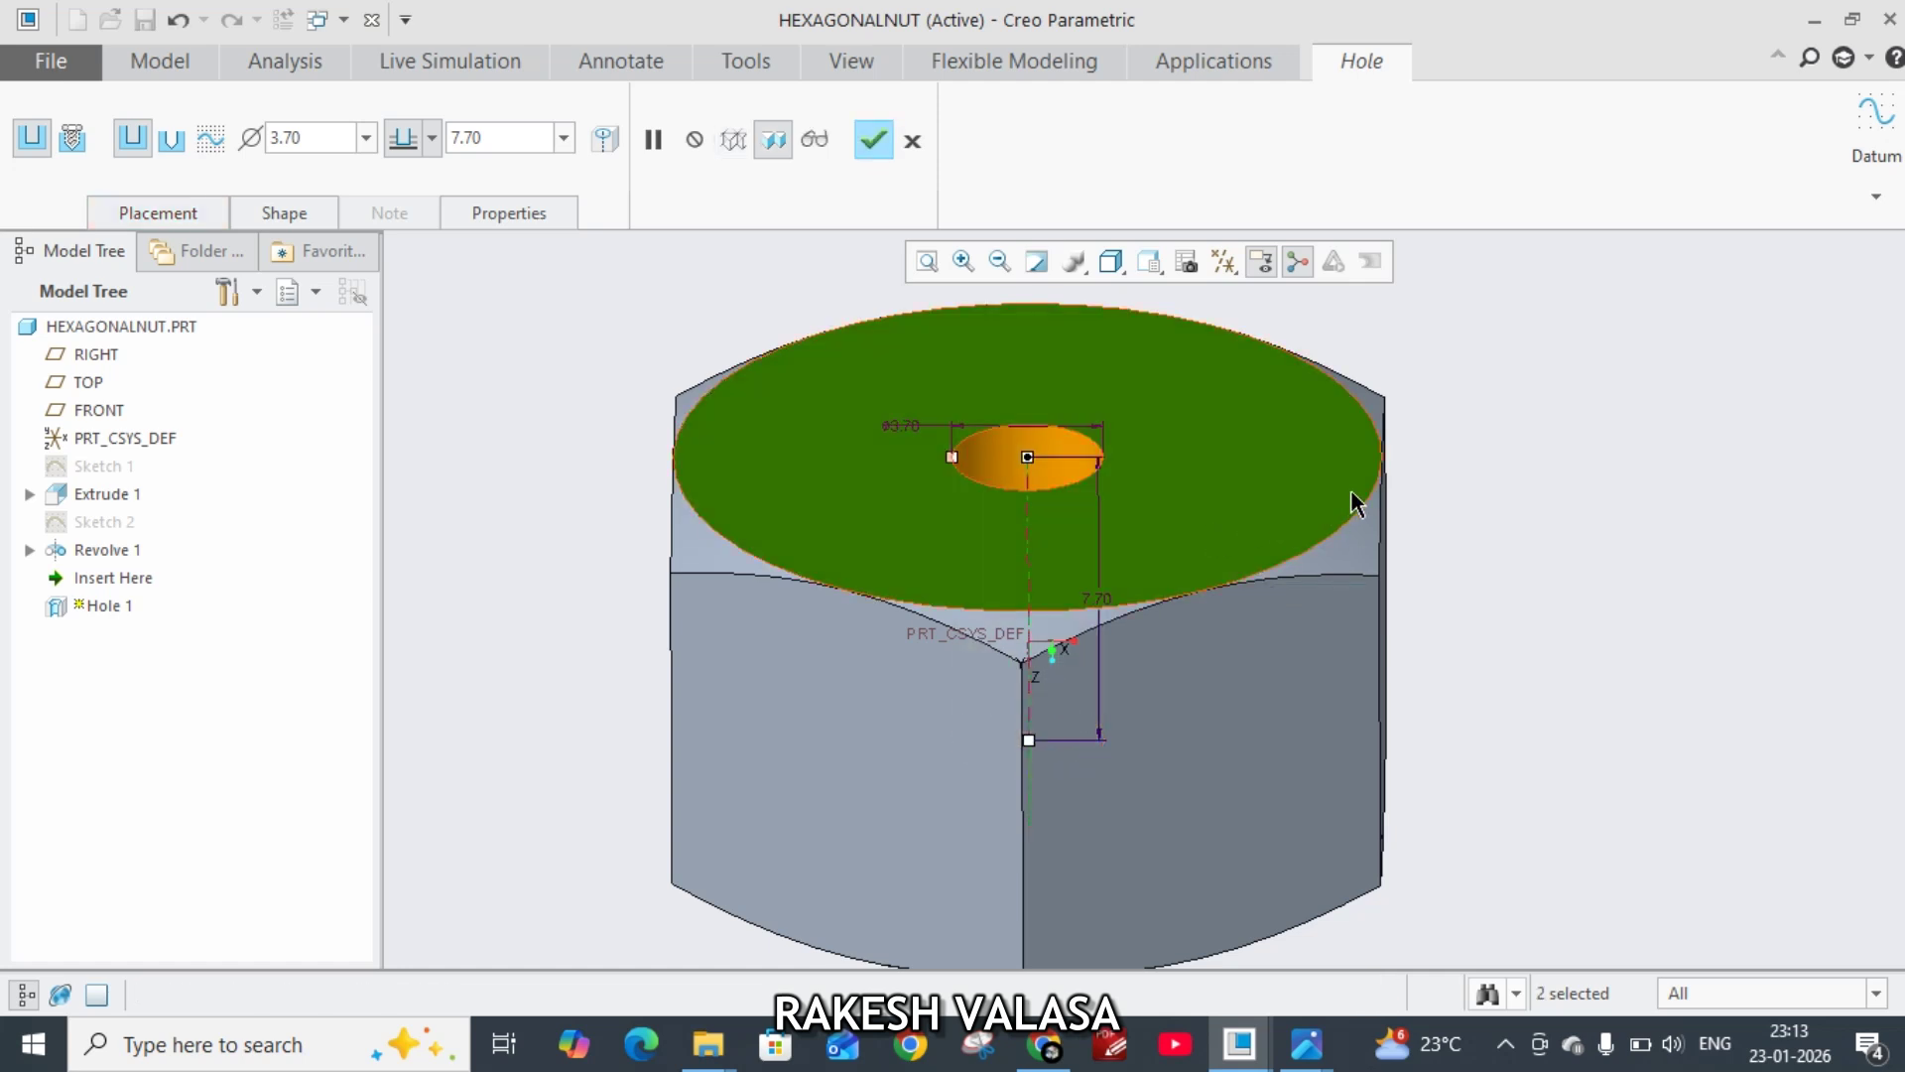
Step: Make the hole a standard ISO M10x1 tapped hole drilled through the whole nut, and accept it
click(73, 138)
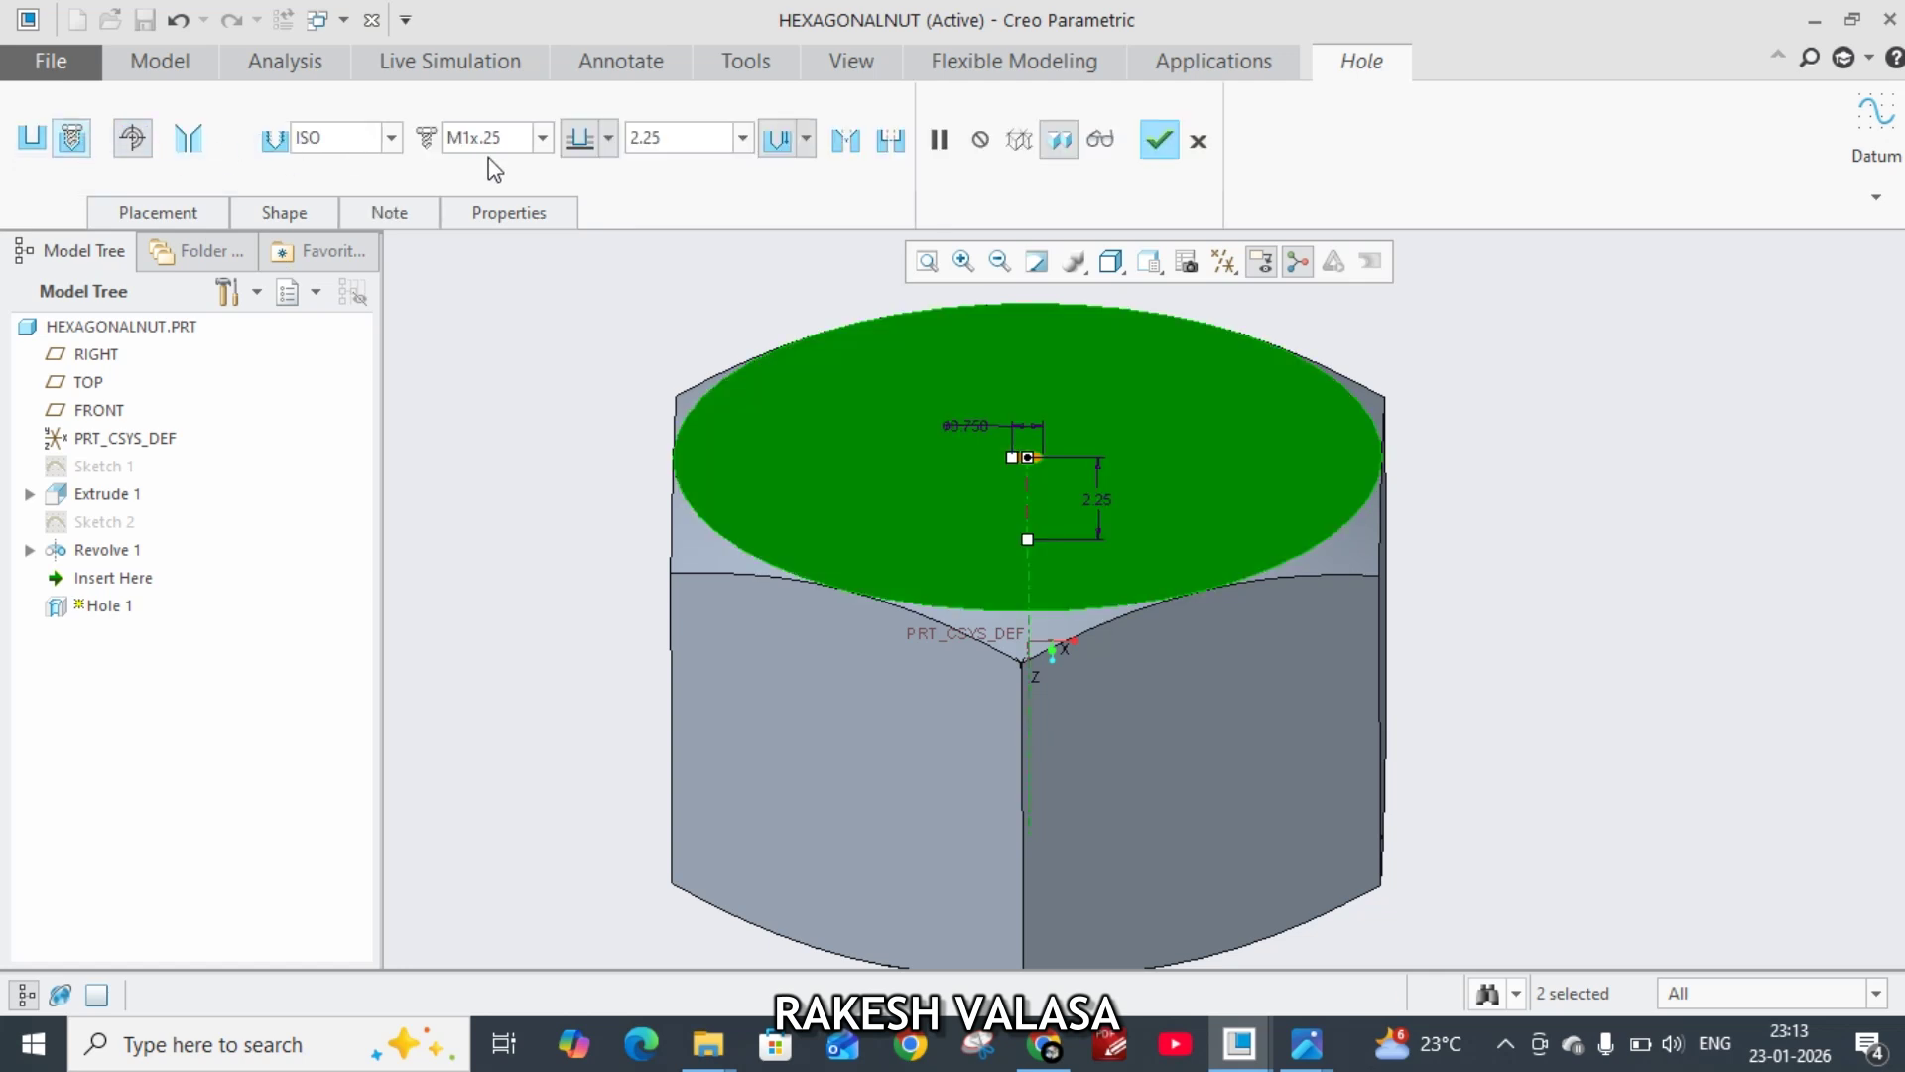
click(543, 138)
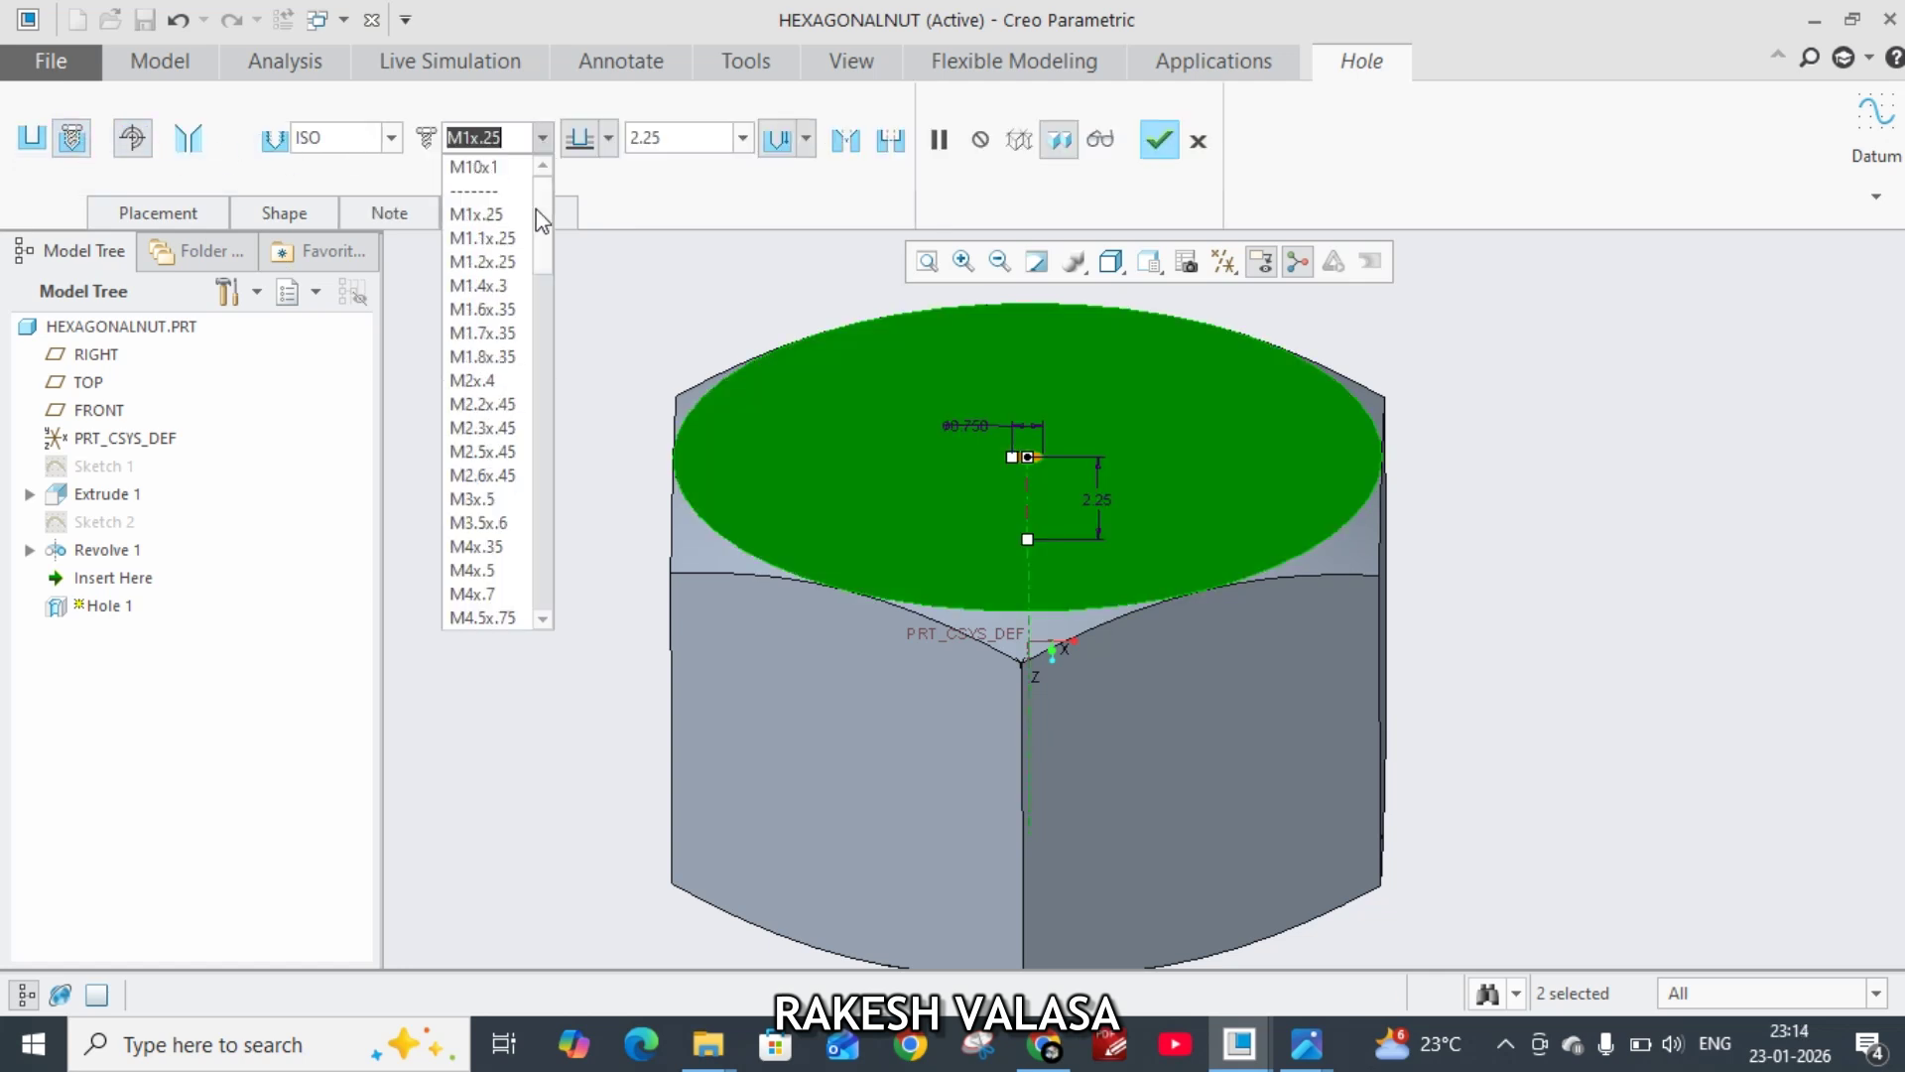
scroll(509, 439, down, 5)
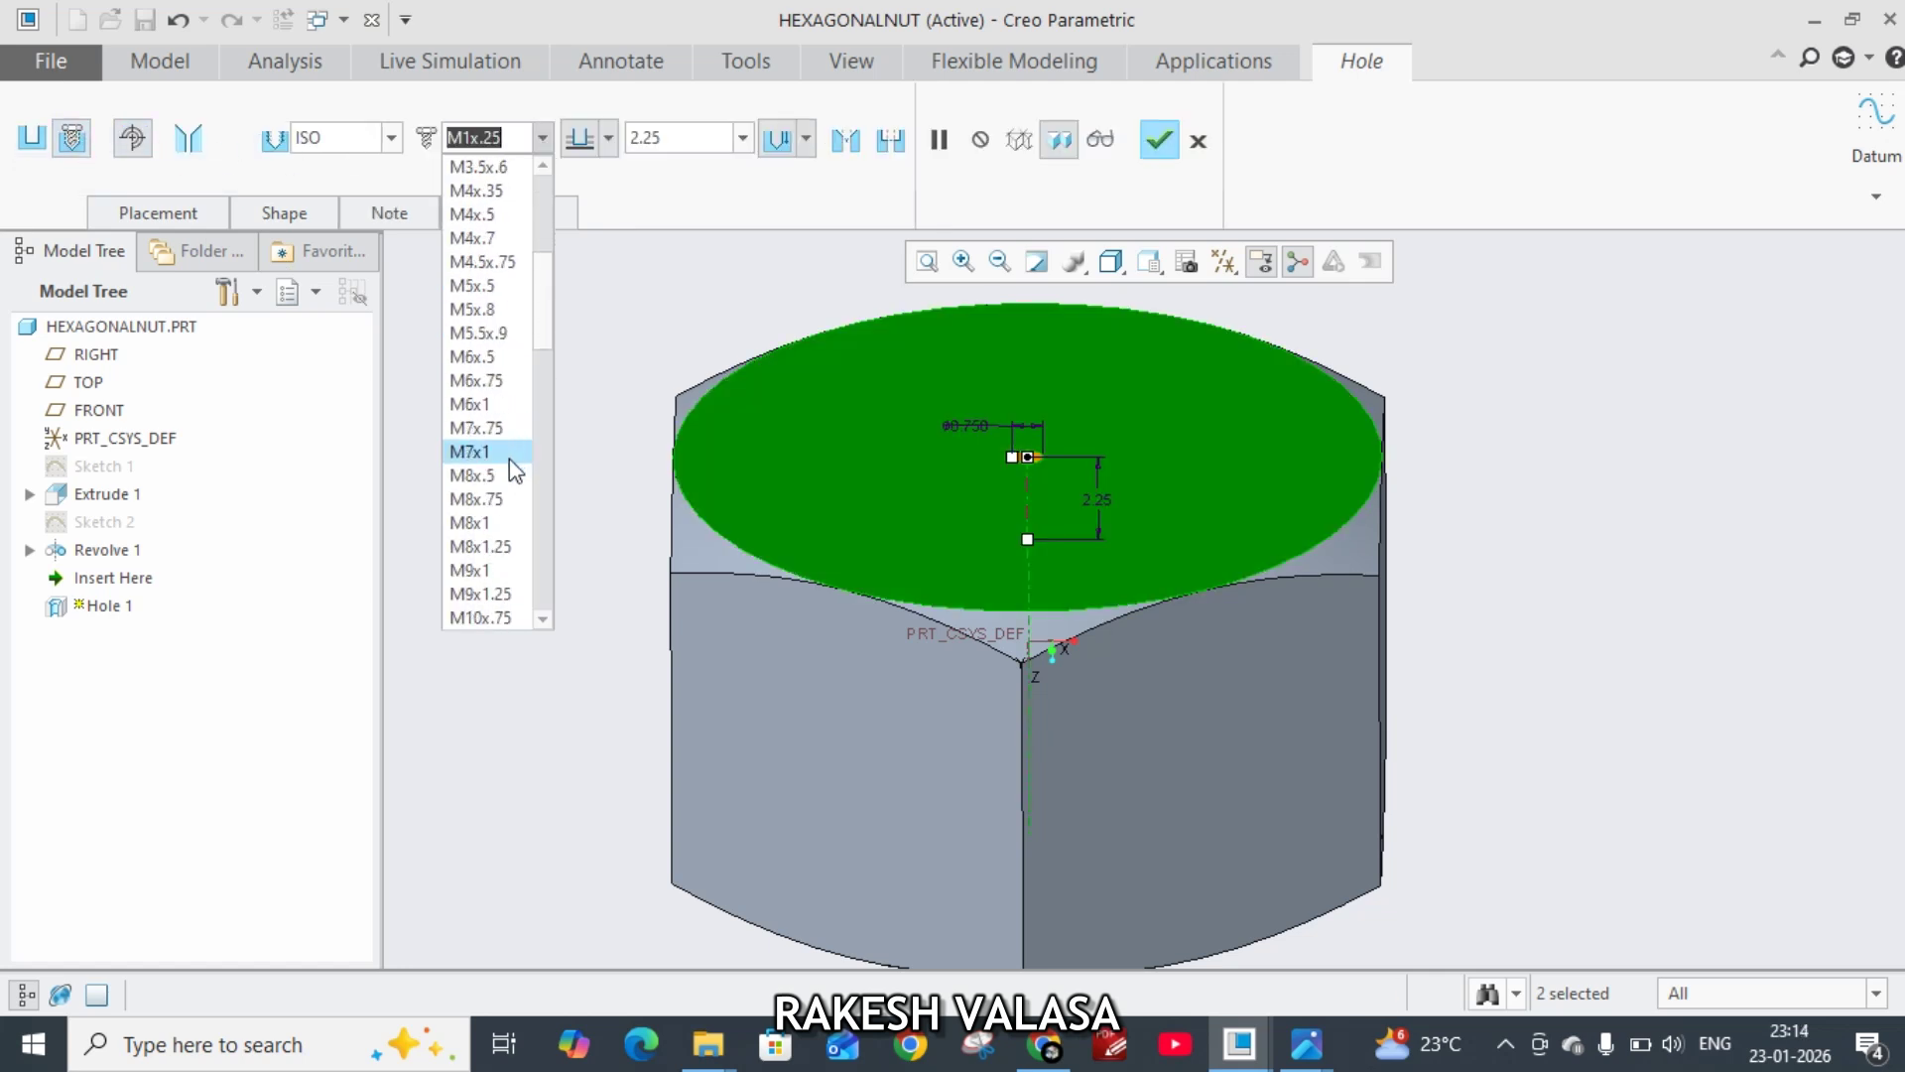
scroll(501, 541, down, 1)
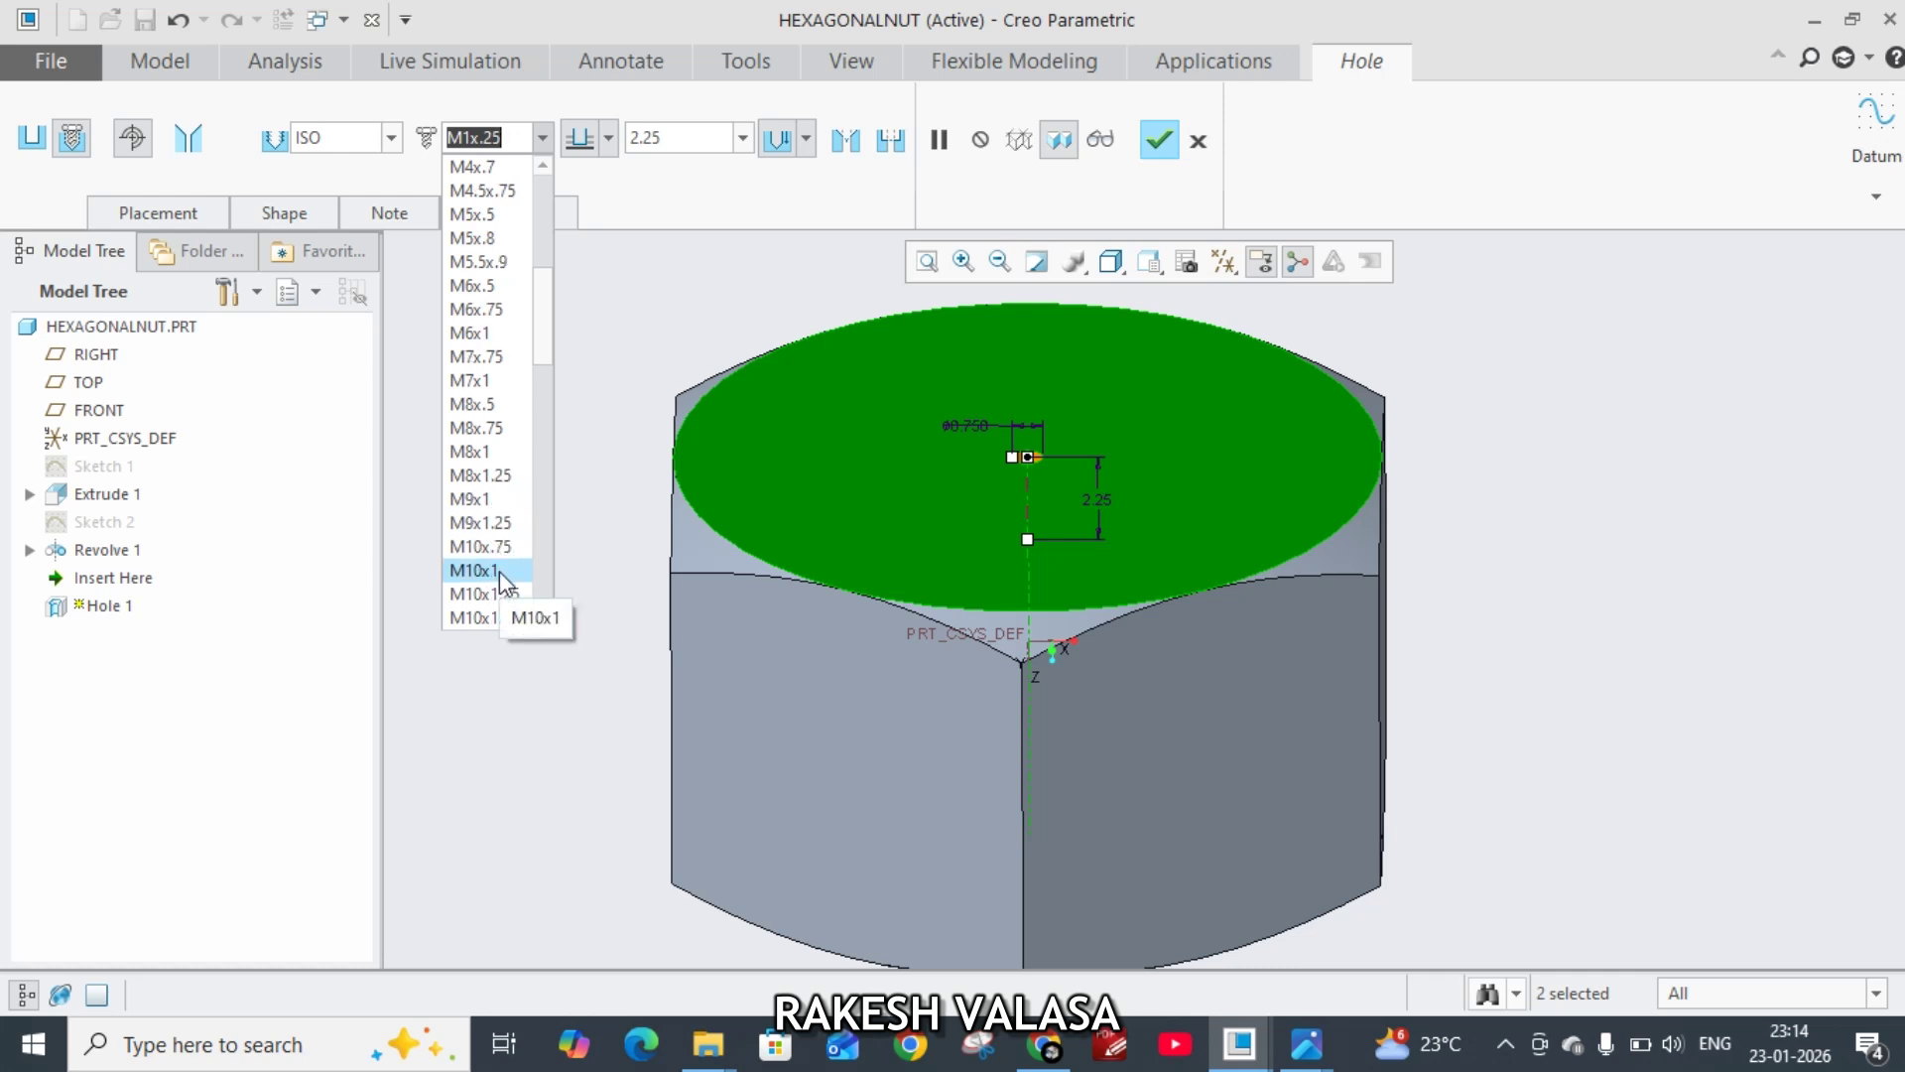
click(498, 570)
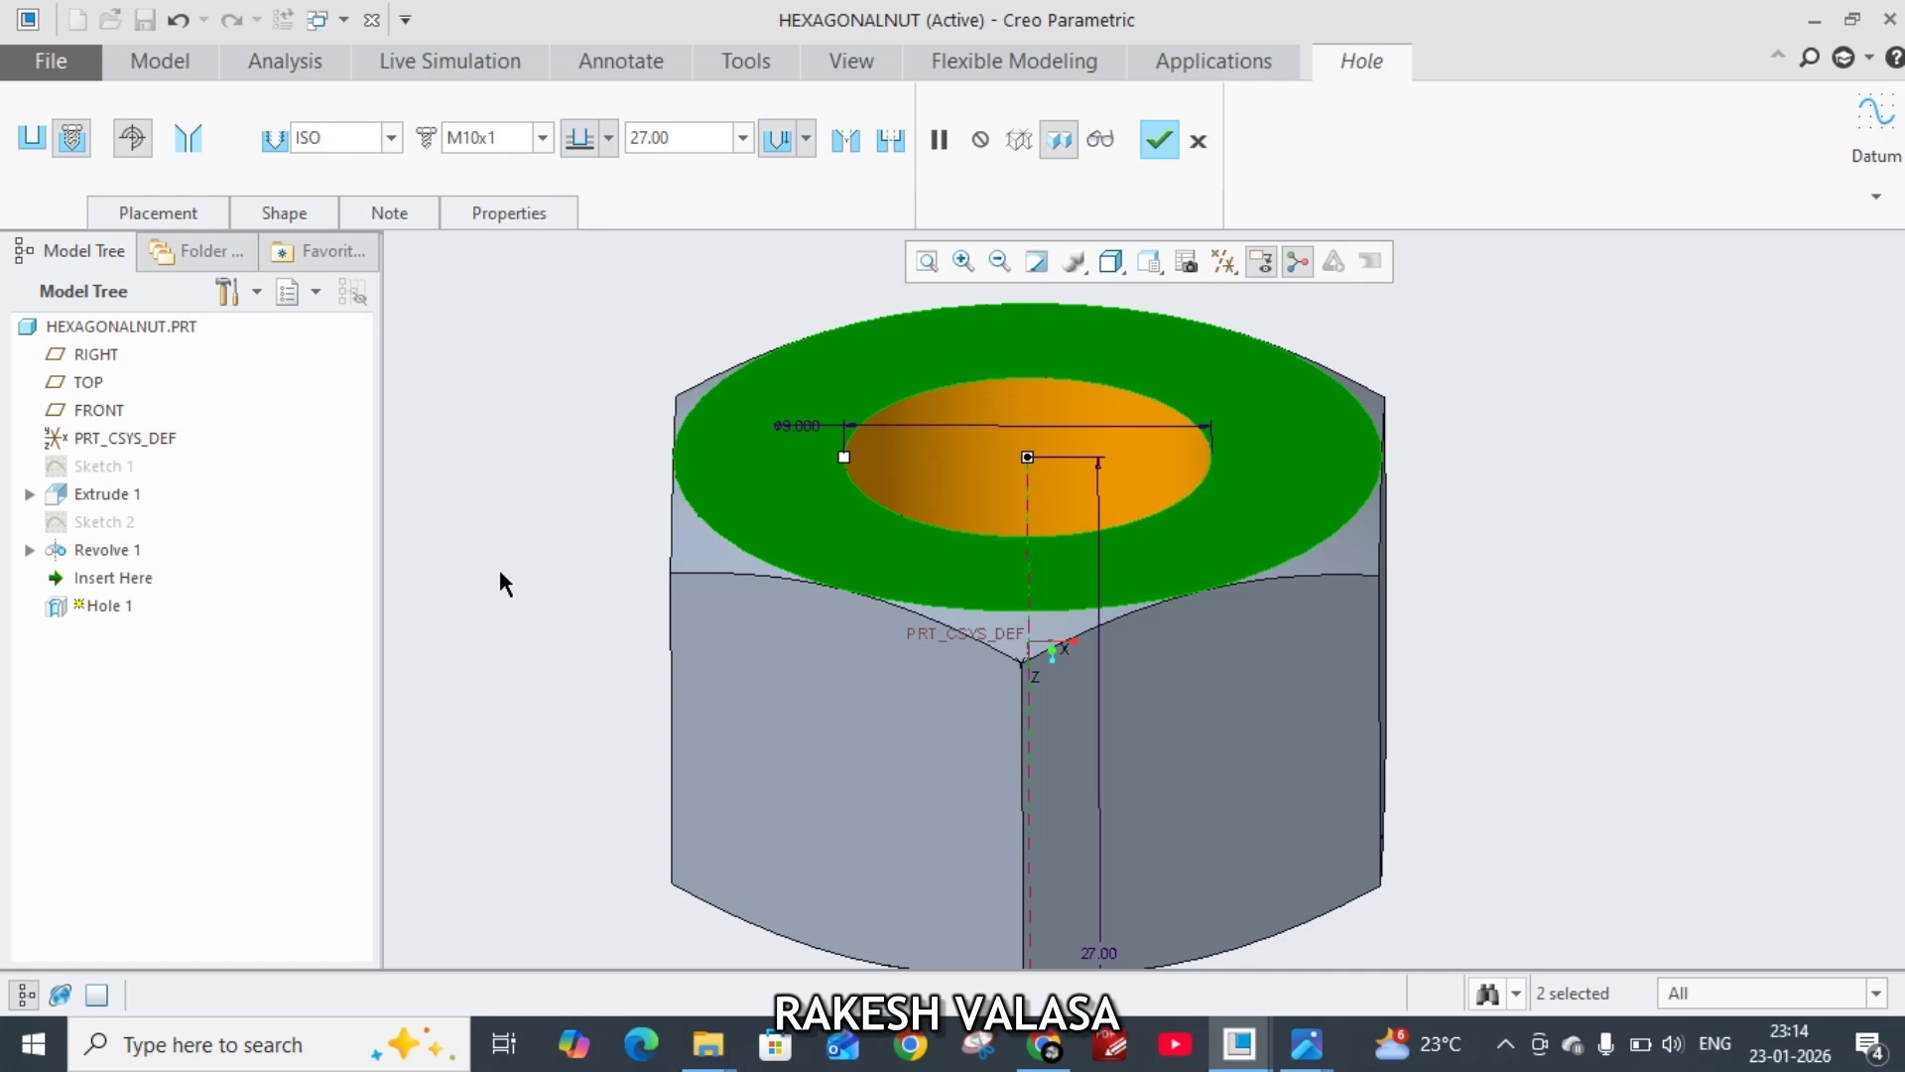
click(608, 141)
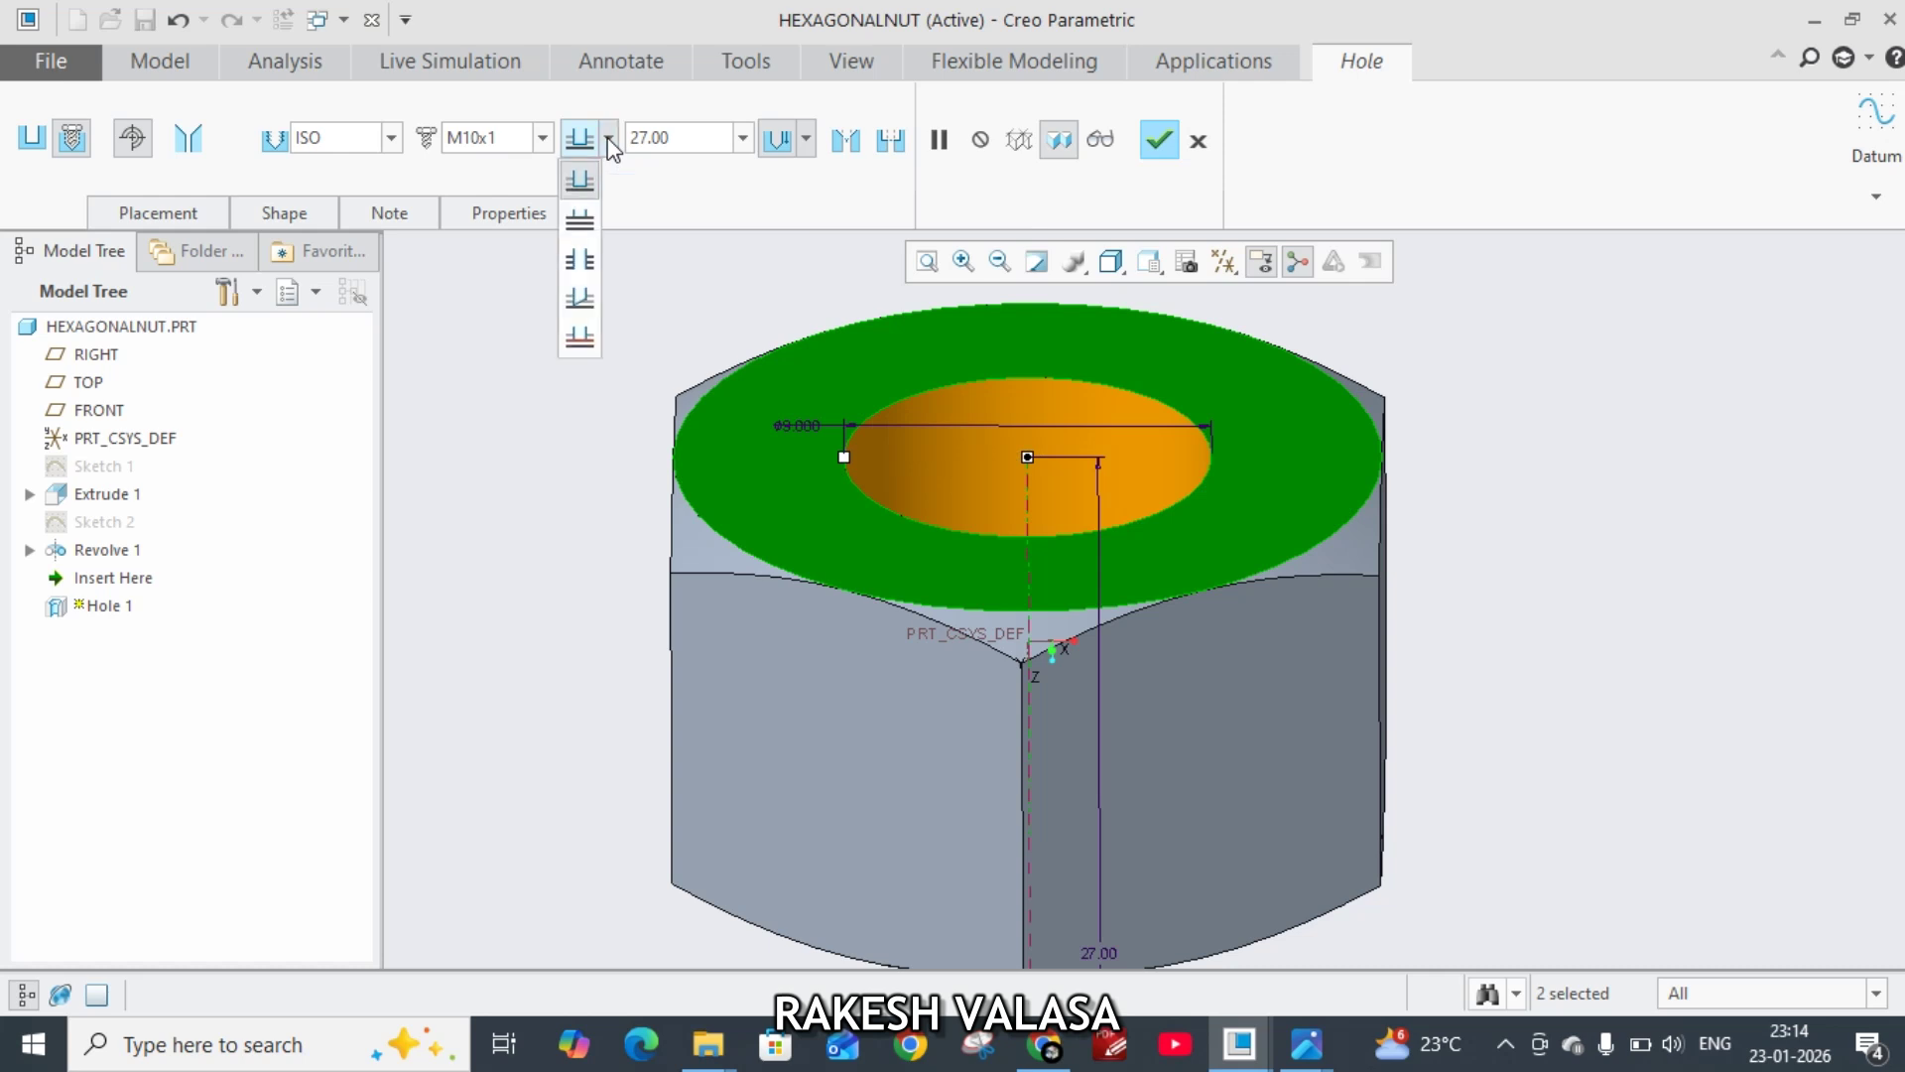
click(589, 261)
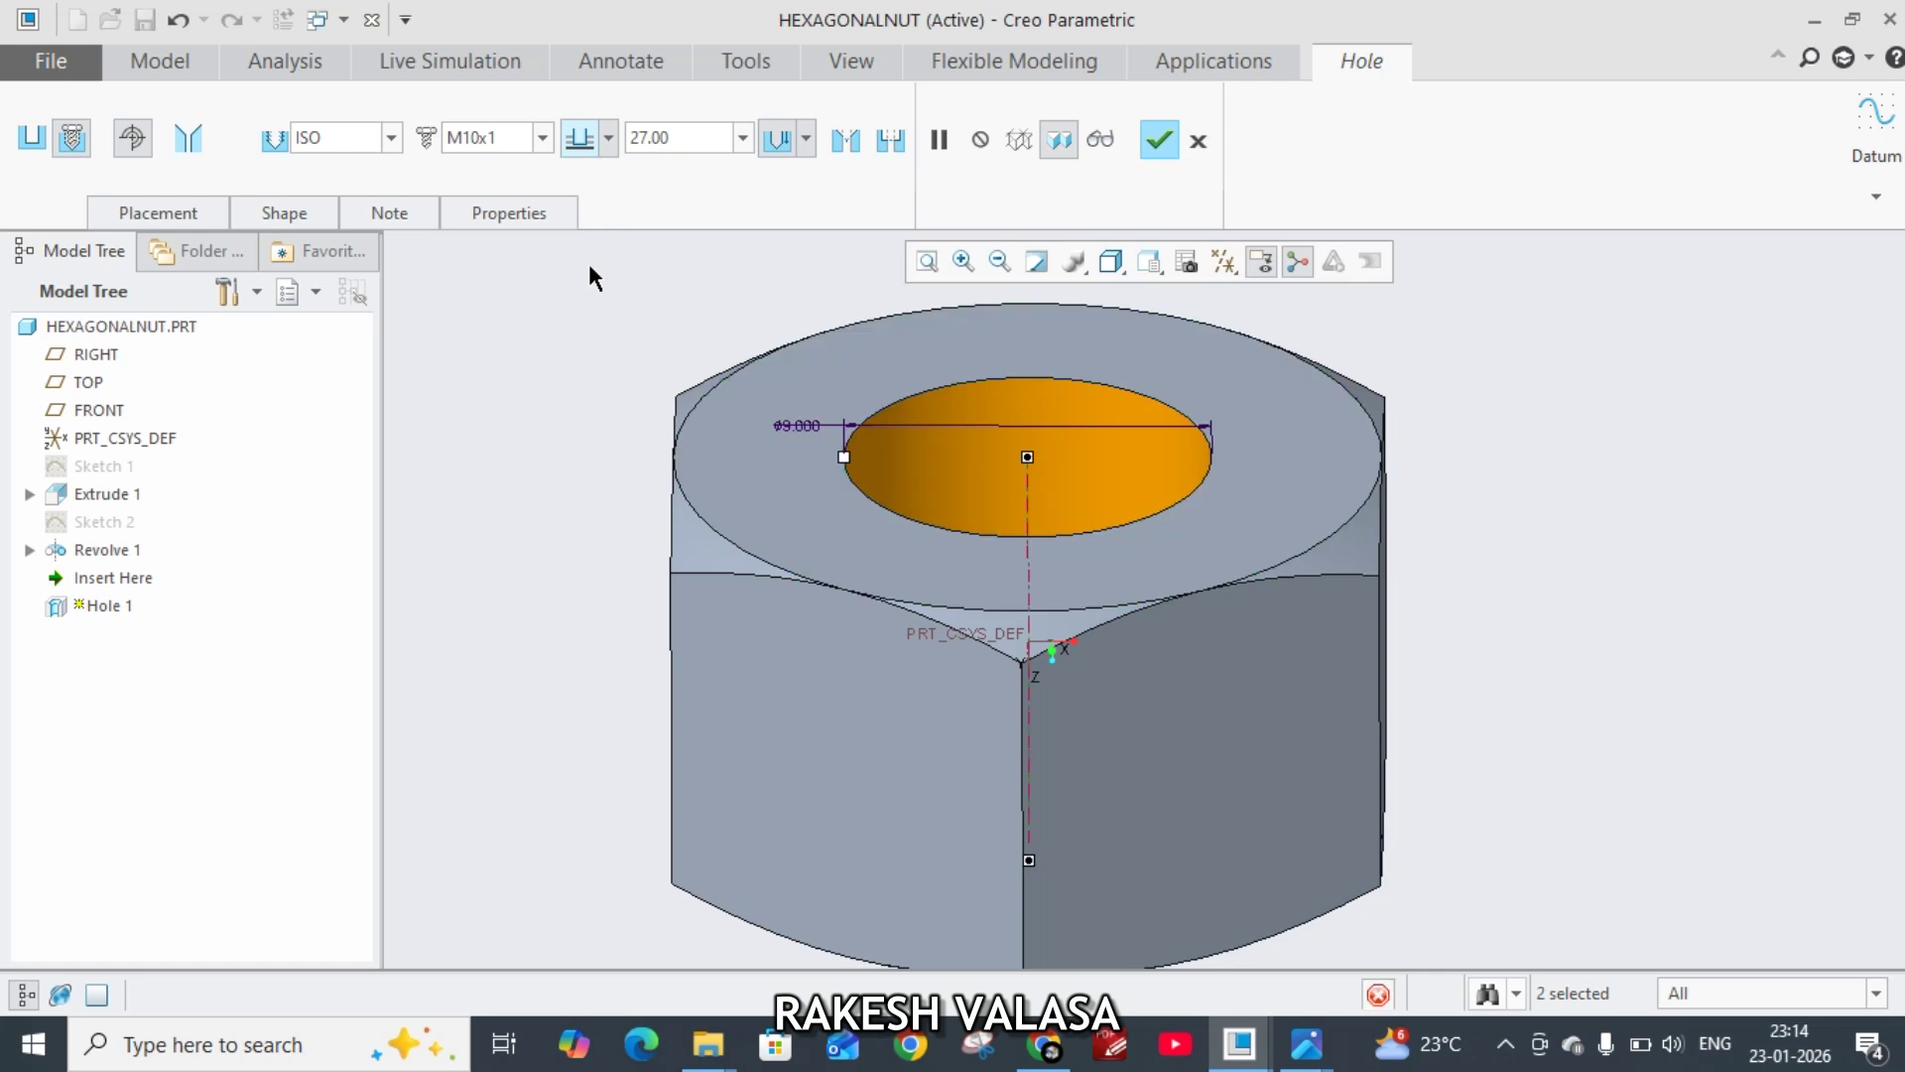
click(1161, 143)
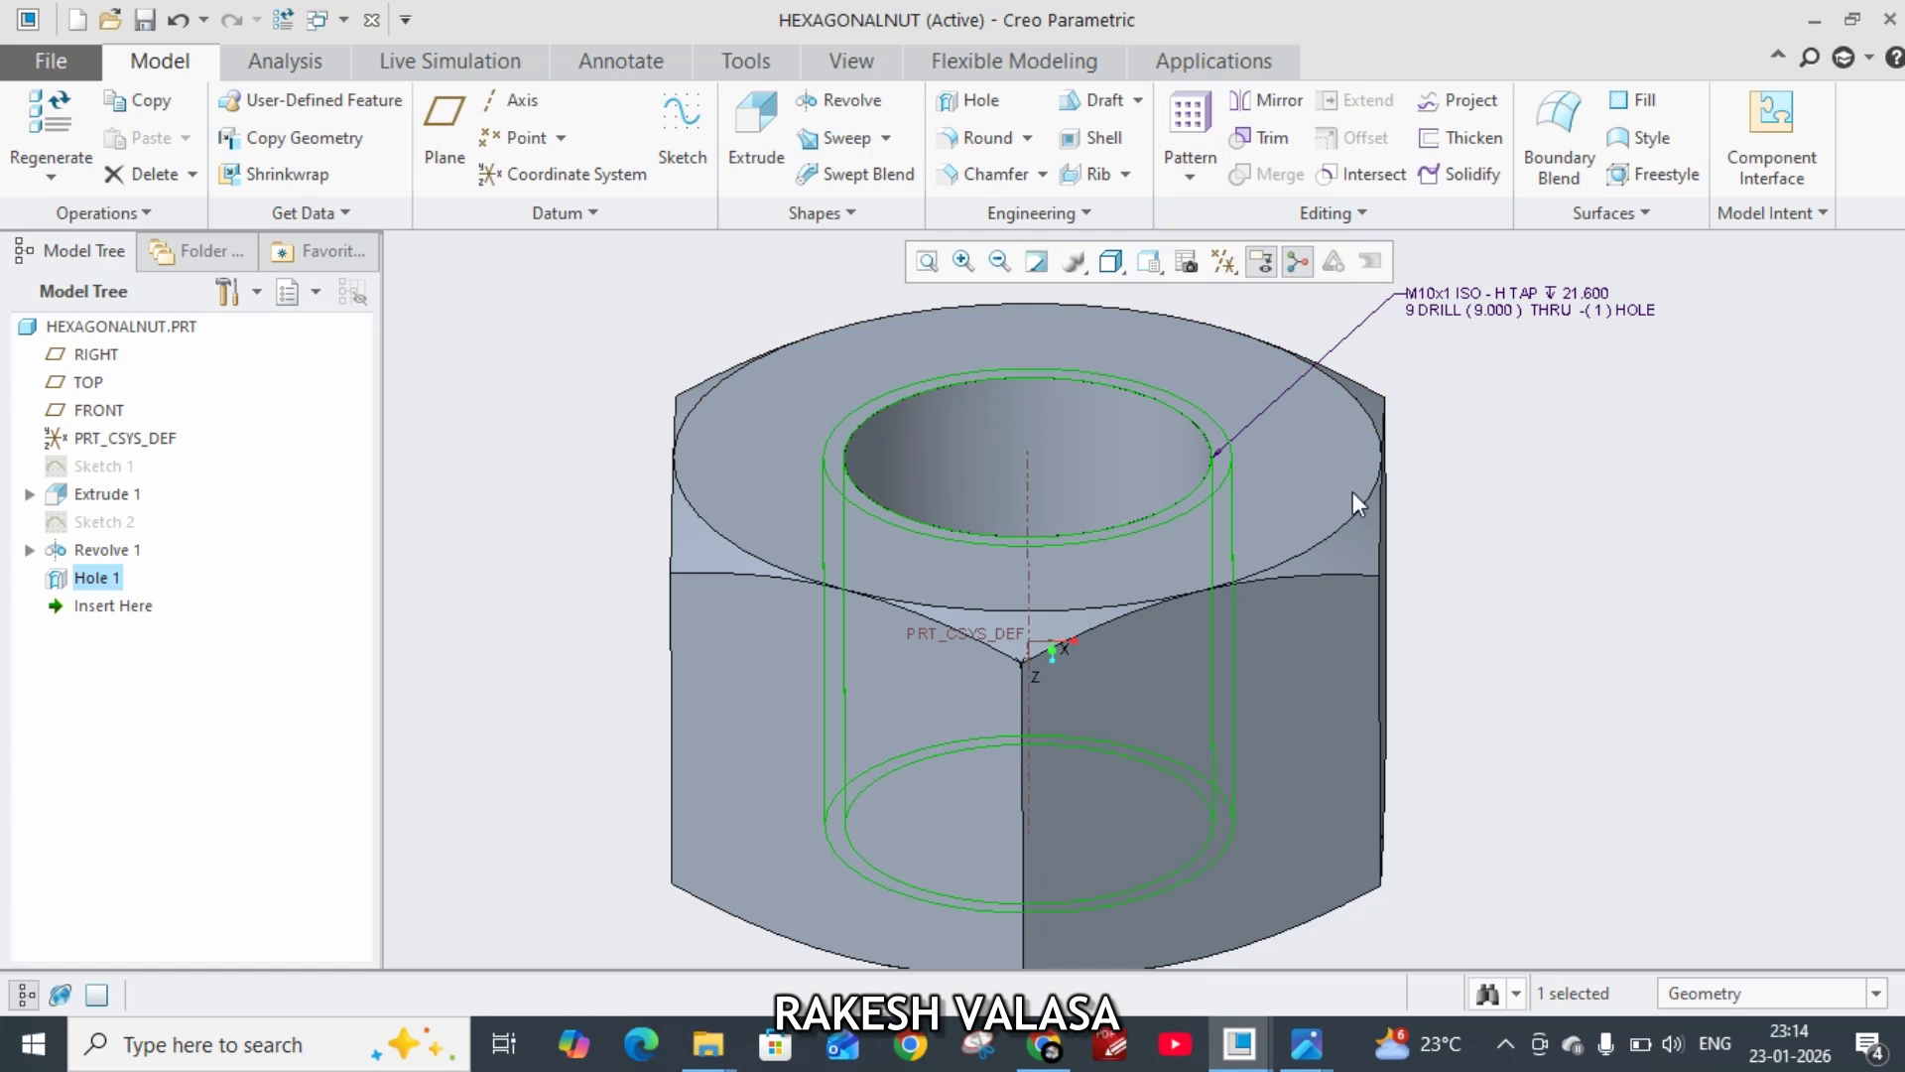
click(886, 138)
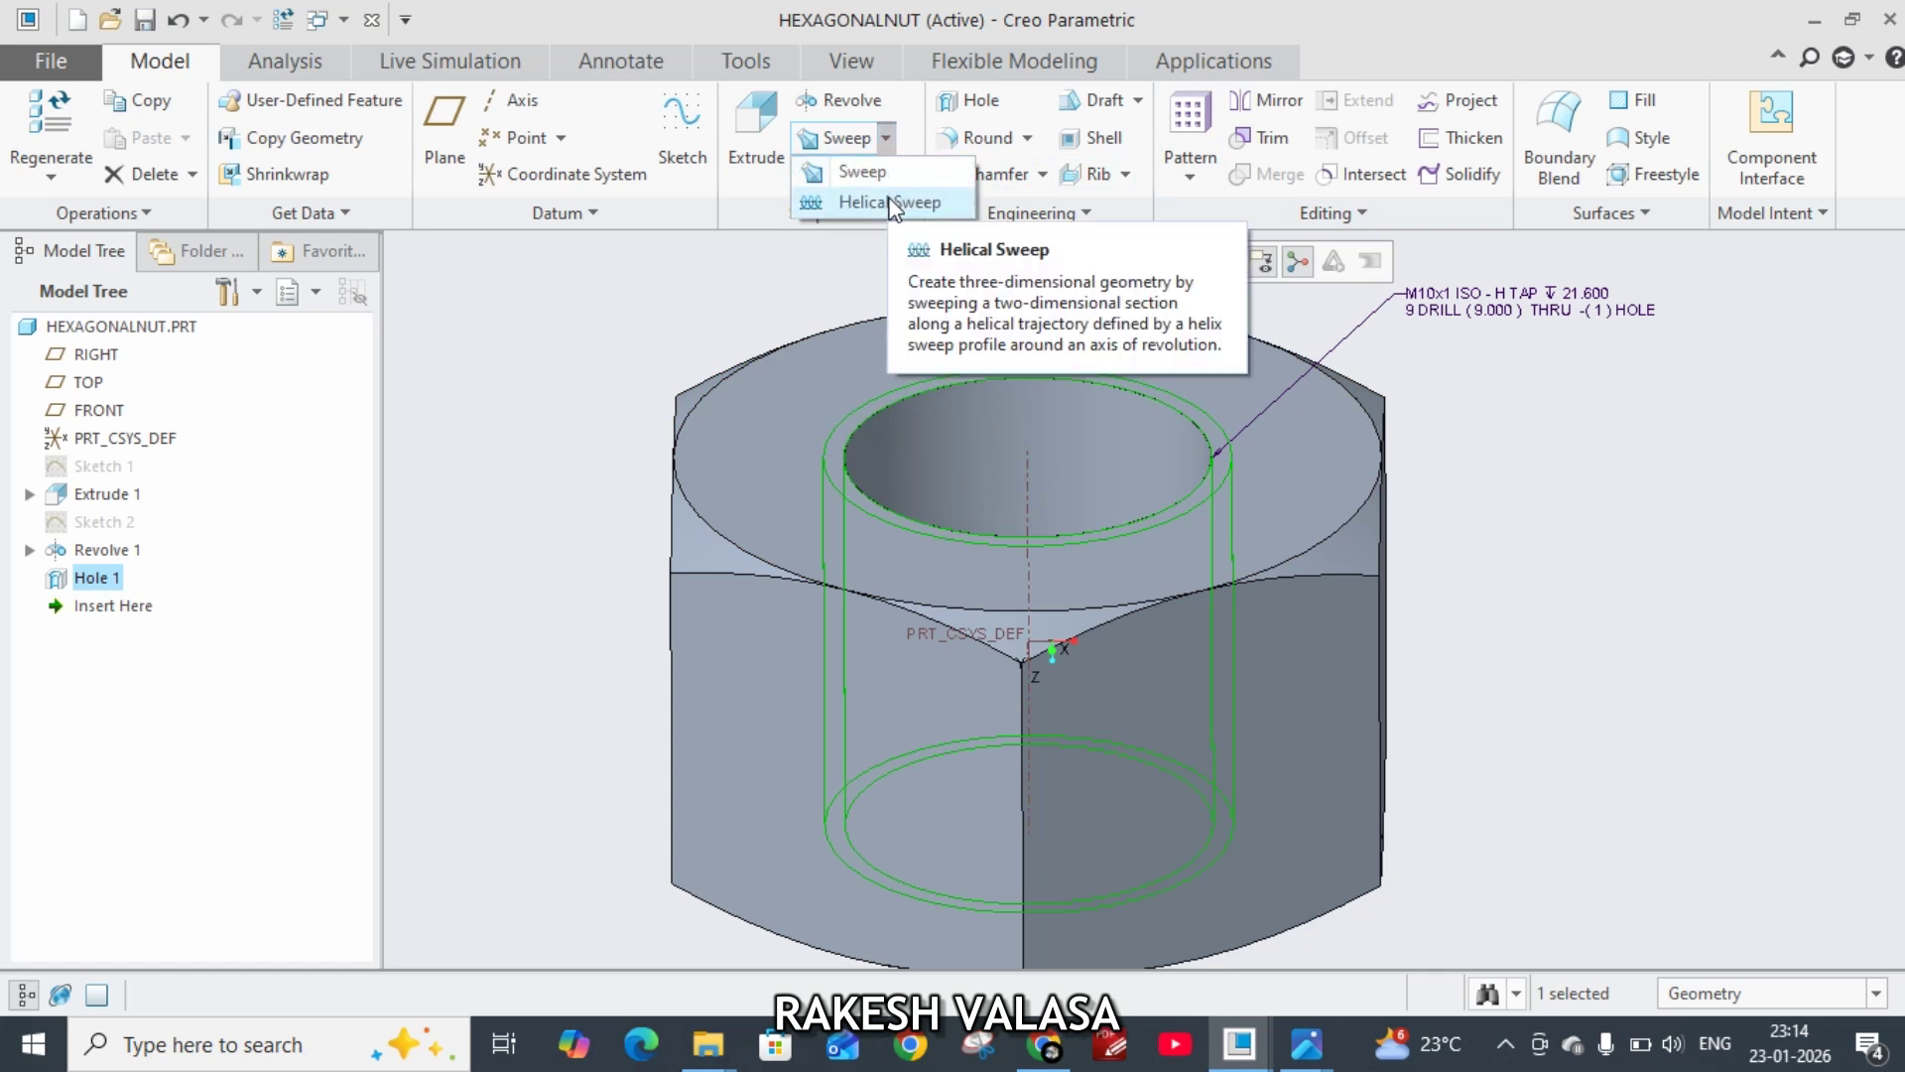
click(889, 199)
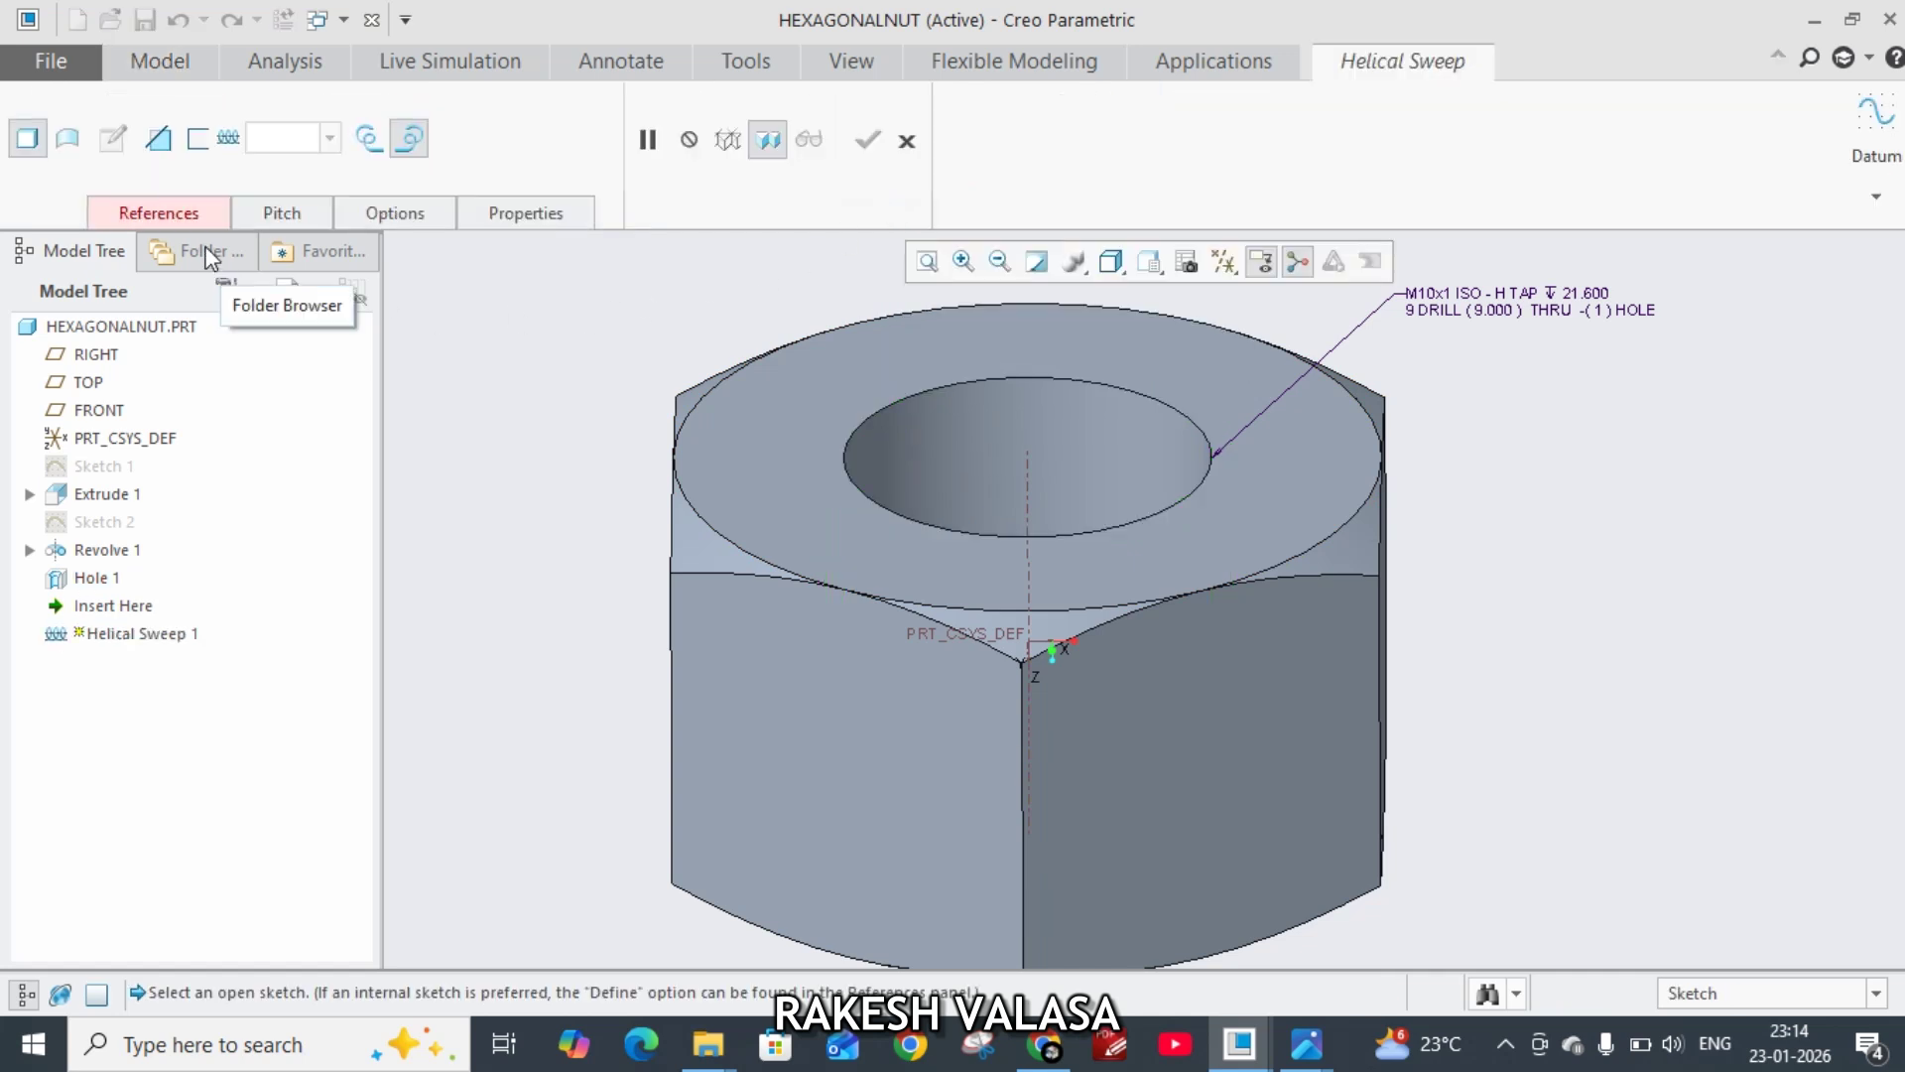
click(909, 144)
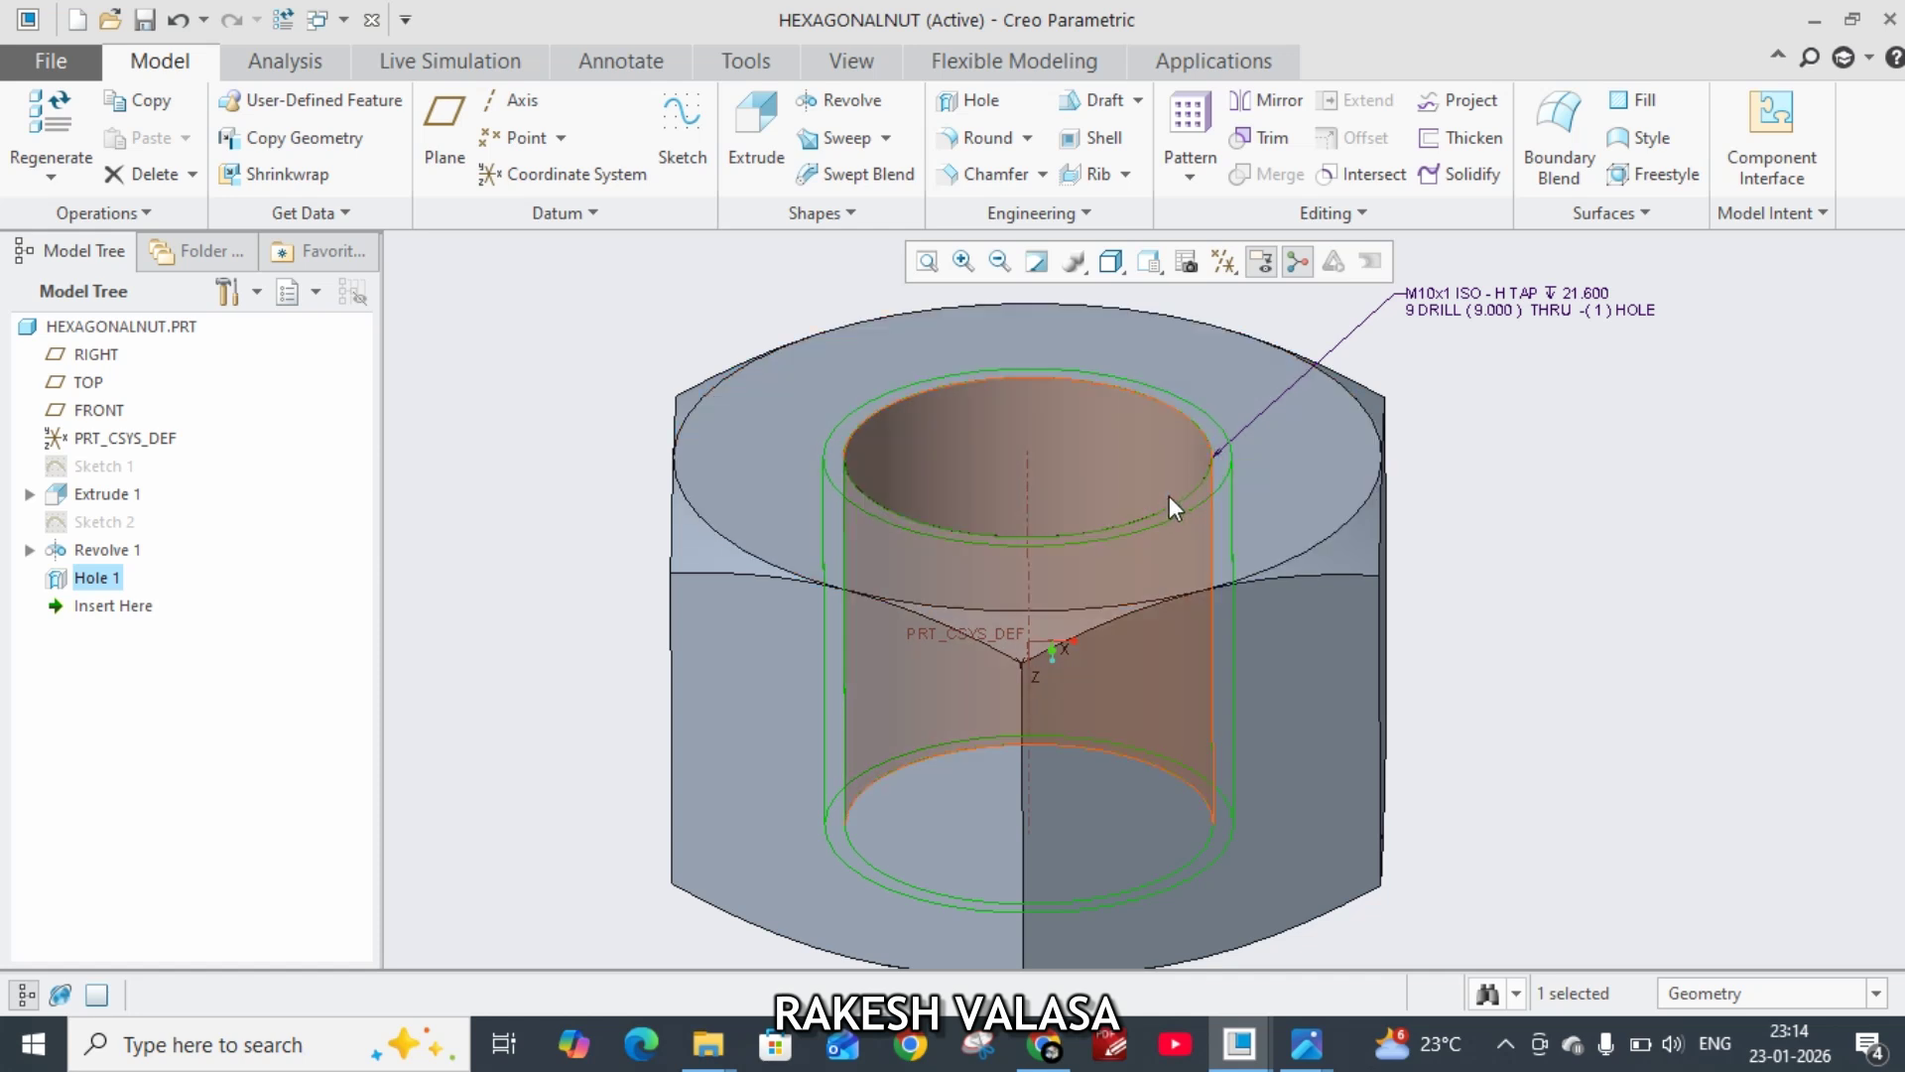
Step: Chamfer the hole's edge on the nut's upper face with a D x D chamfer of 0.75
click(996, 177)
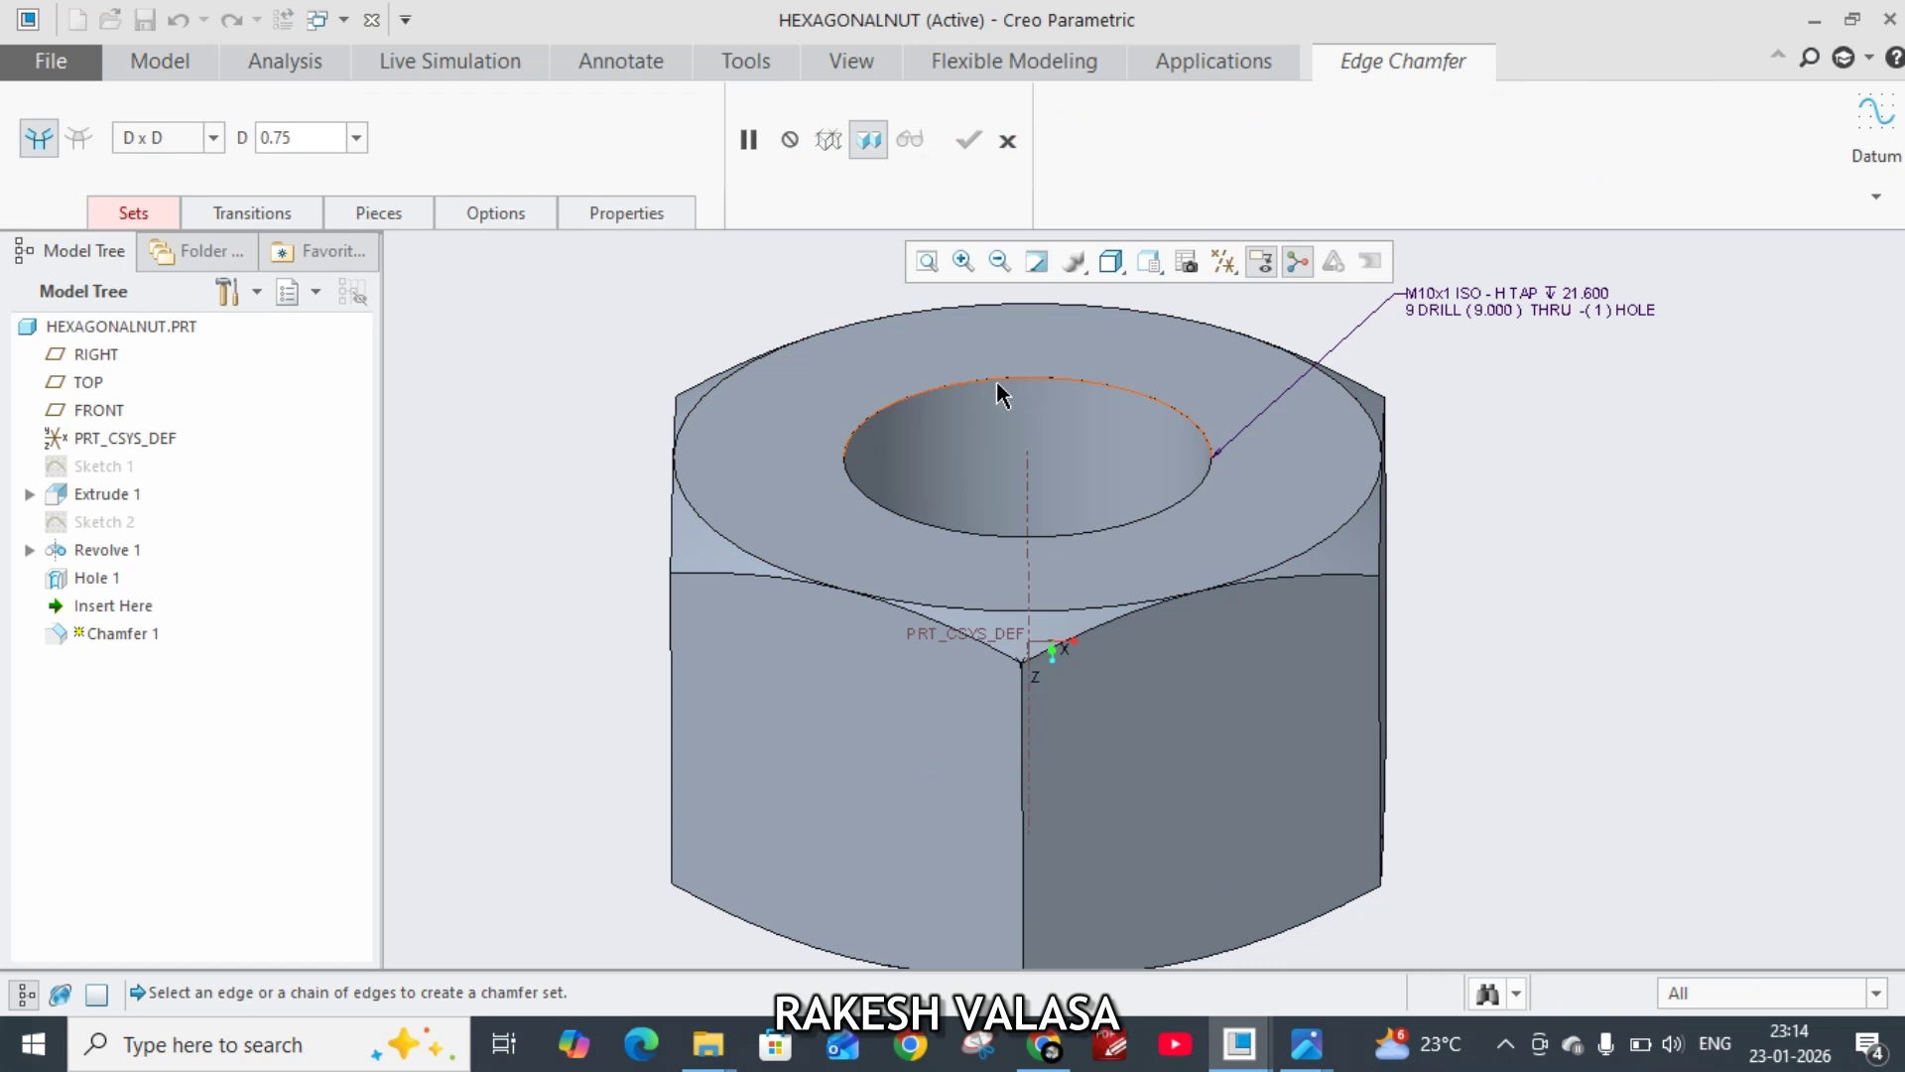
click(997, 383)
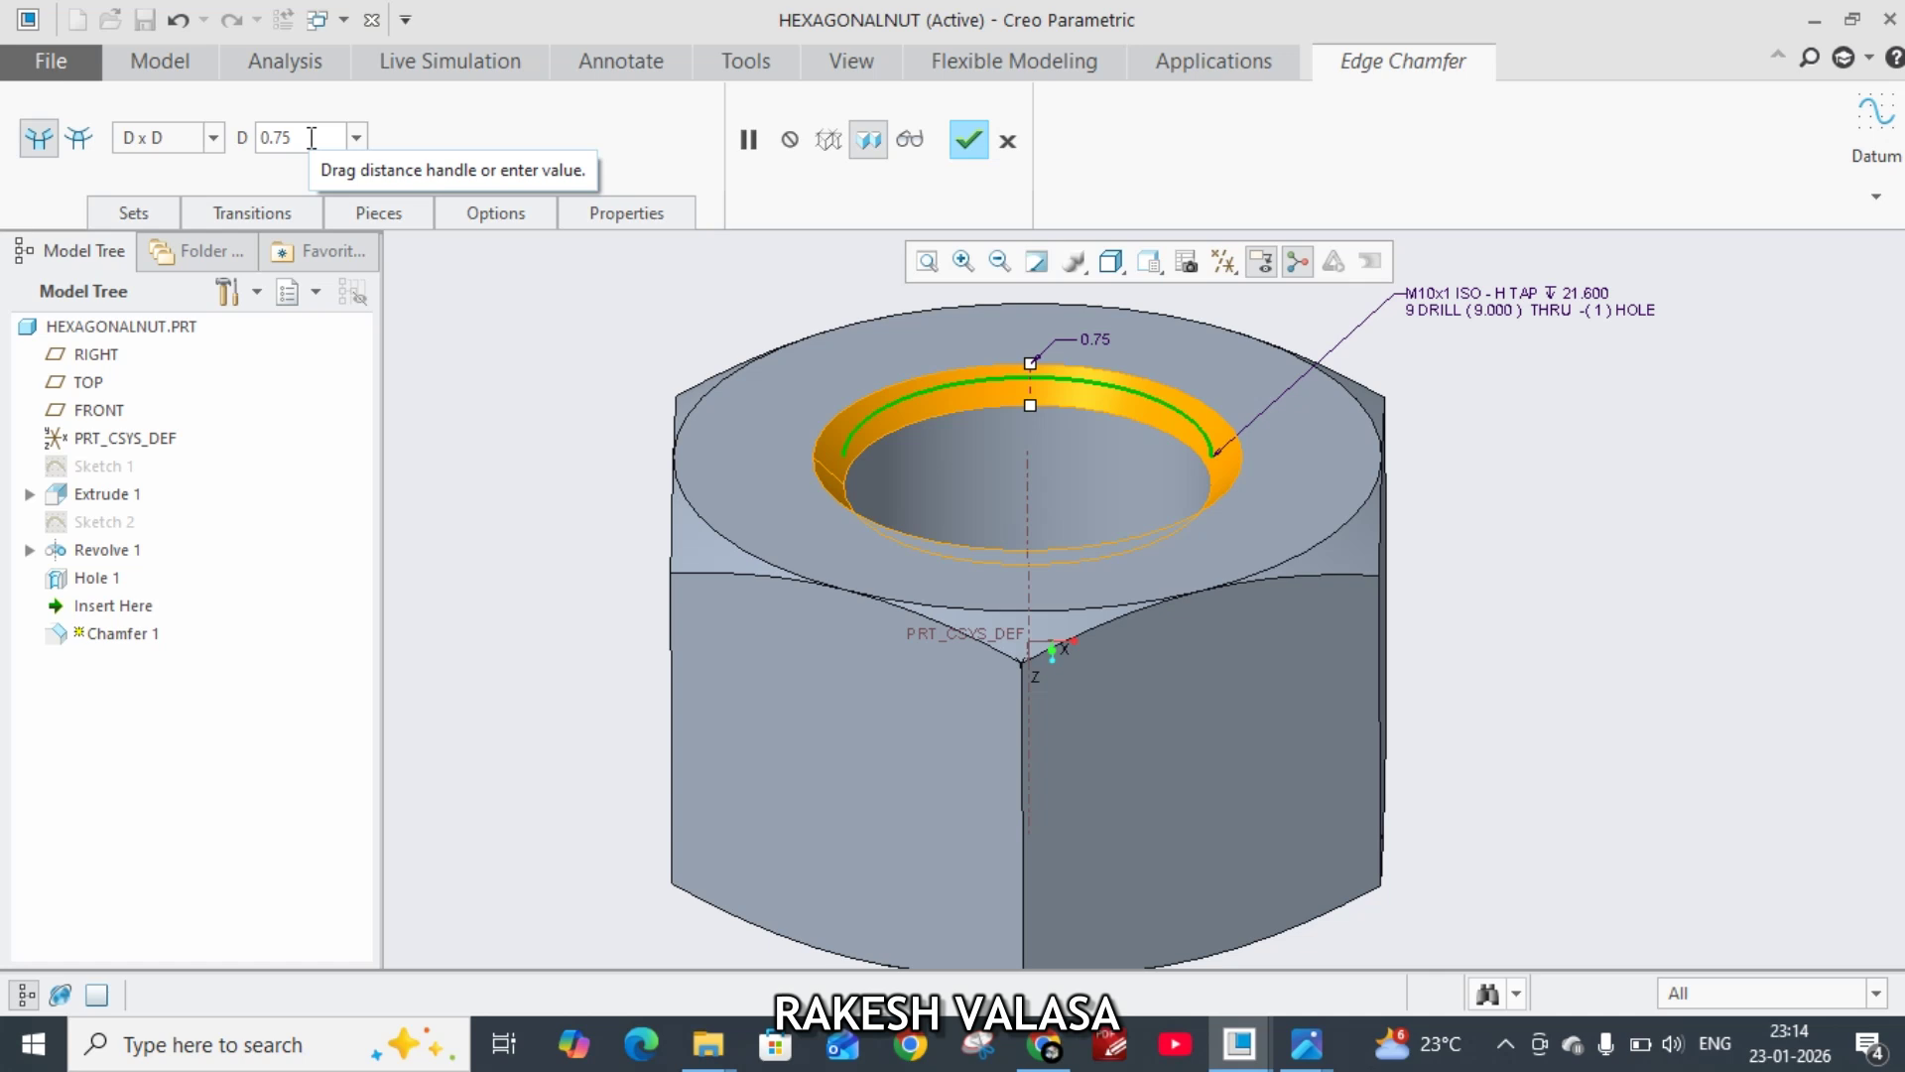
click(968, 142)
Step: Add a matching 0.75 D x D chamfer to the hole's edge on the nut's underside
middle_drag(1516, 567, 1515, 408)
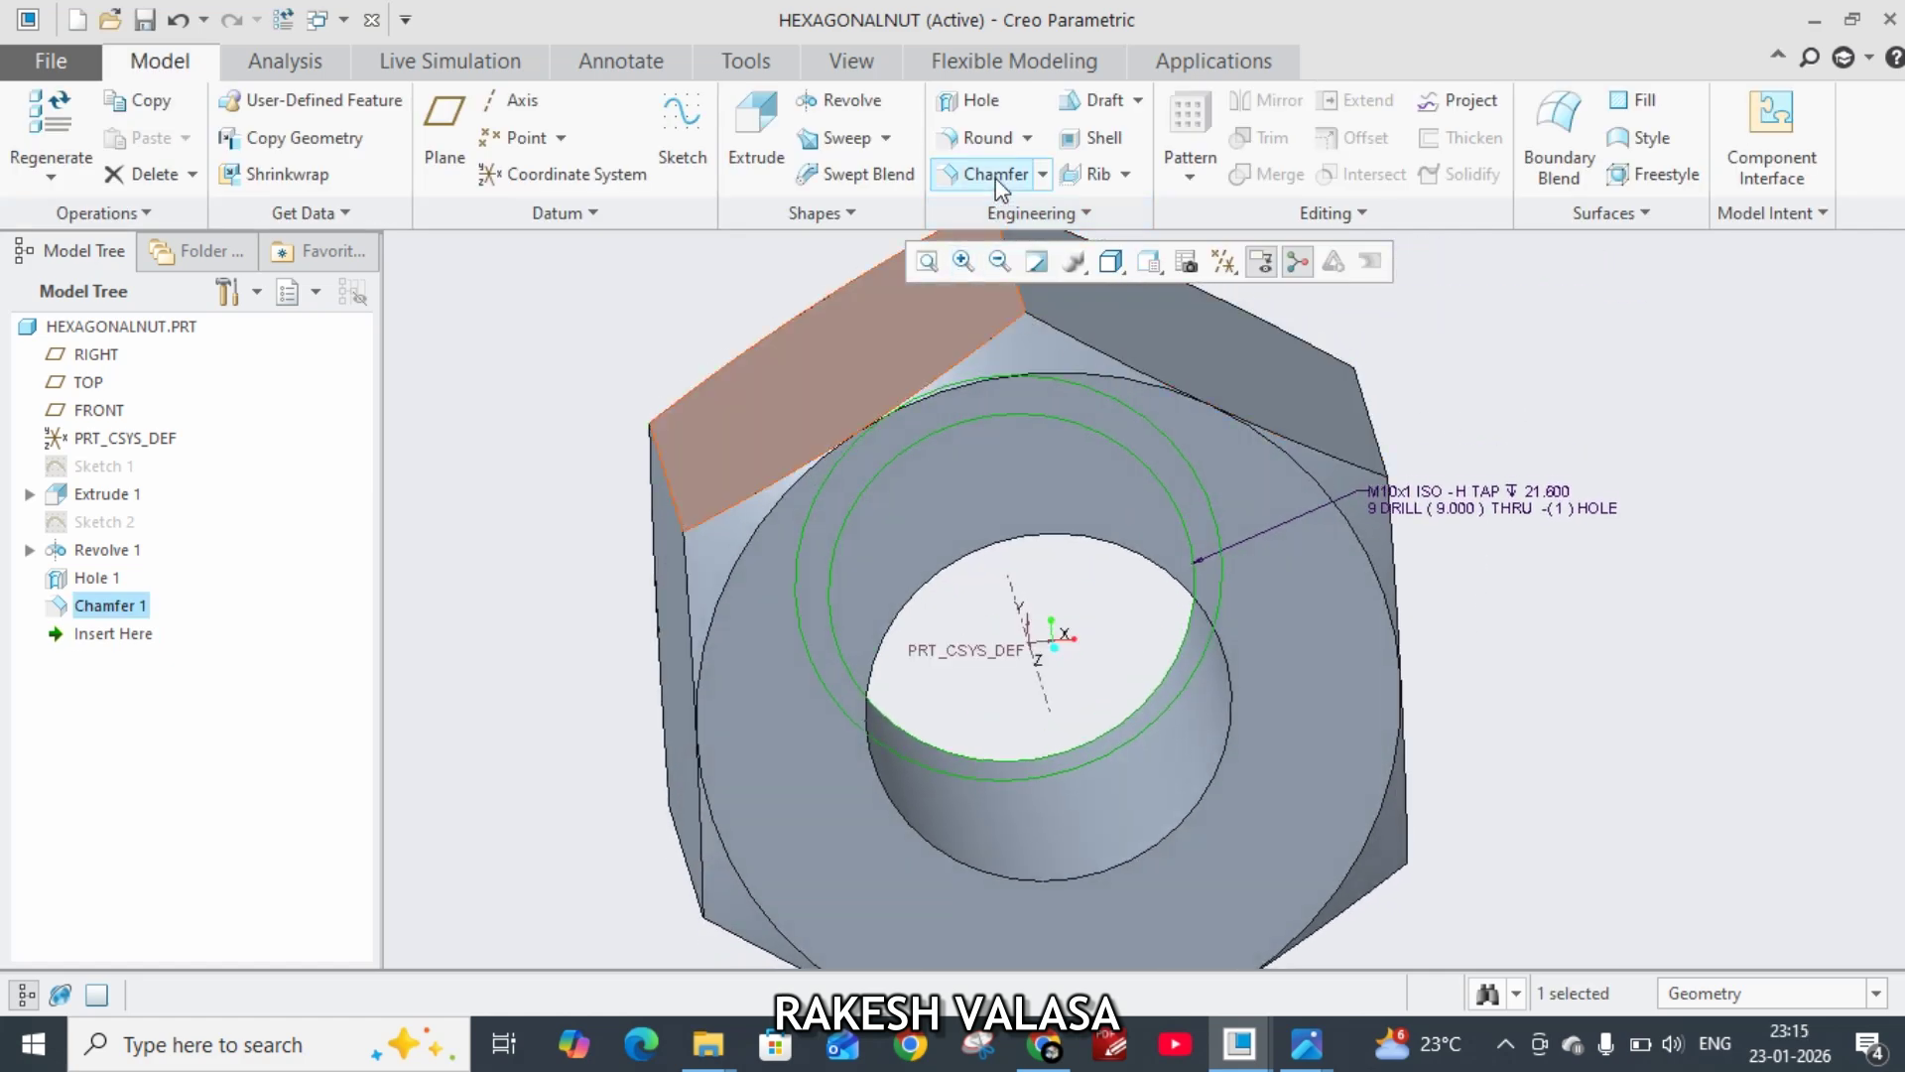
click(996, 175)
click(1074, 536)
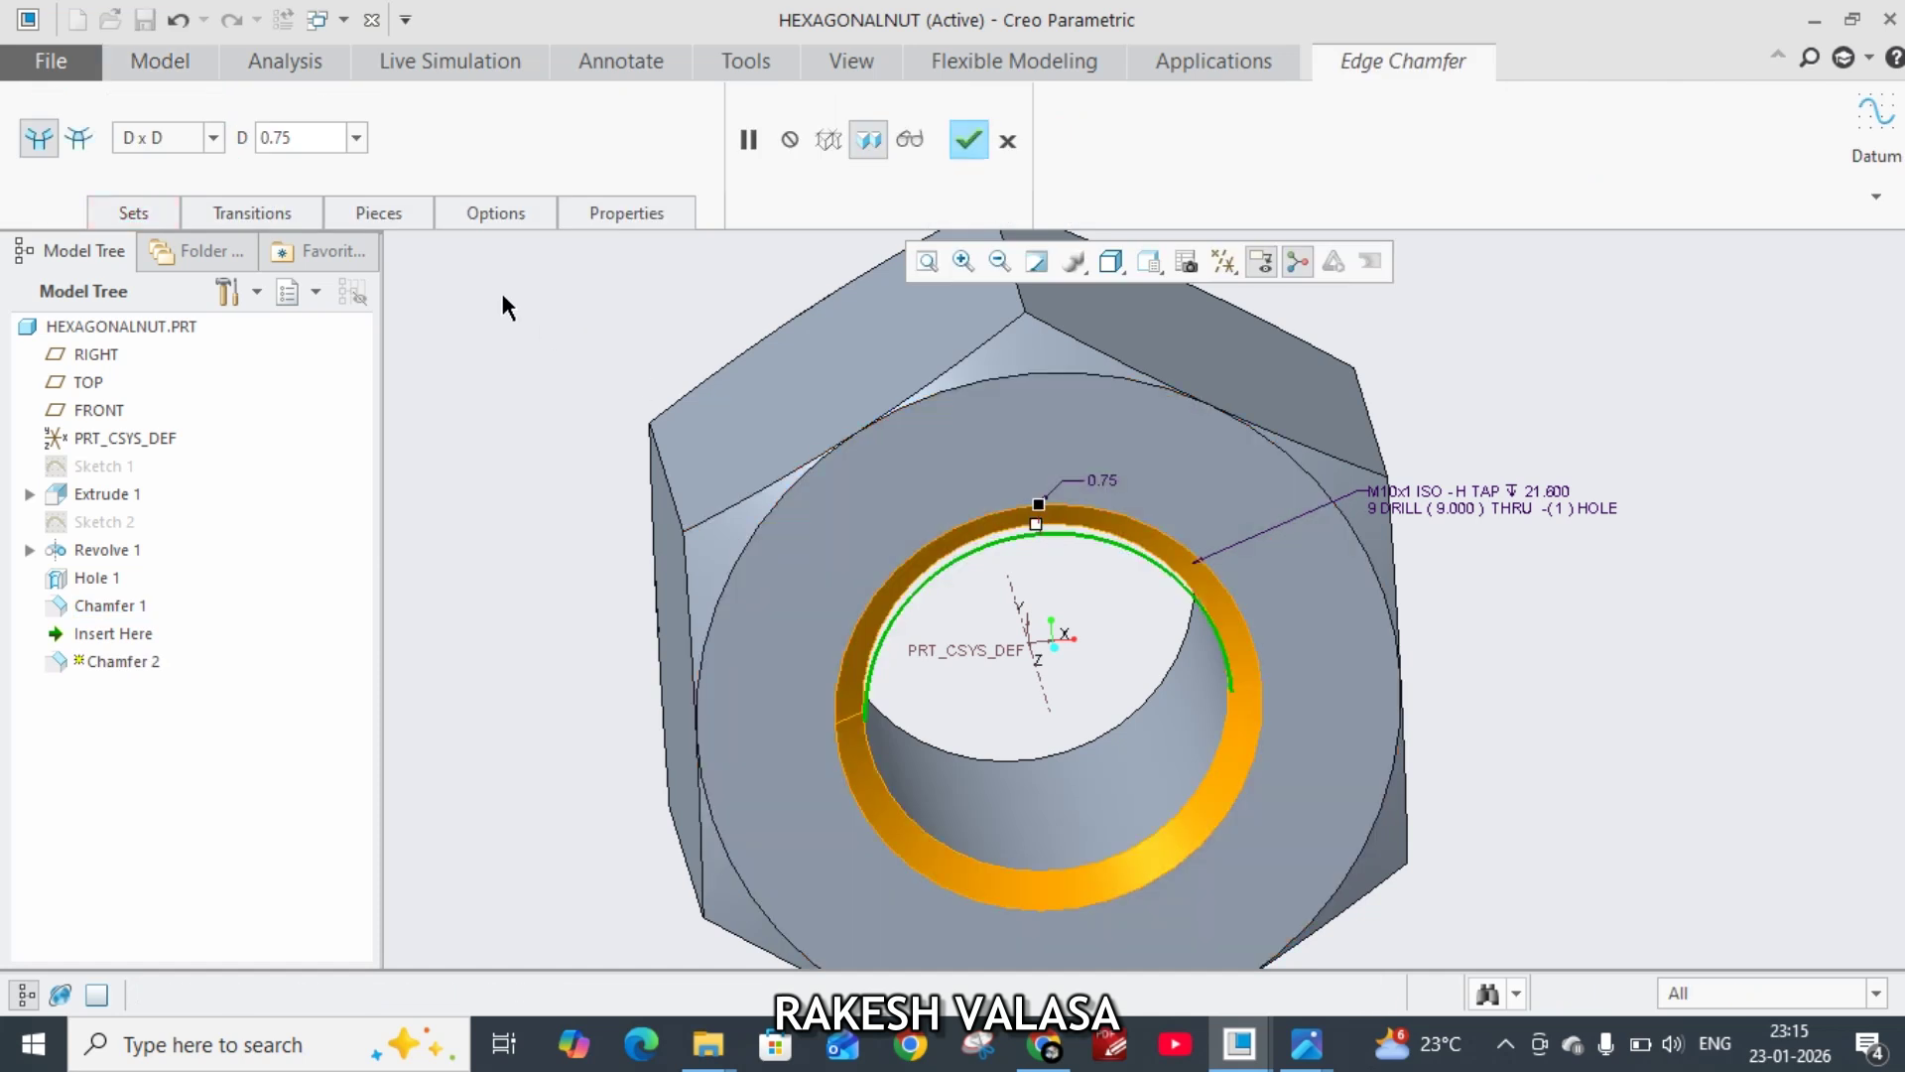
click(969, 141)
Step: Start a Helical Sweep and open its profile sketch on the TOP datum plane, with RIGHT as the orientation reference
middle_drag(1485, 349, 1497, 536)
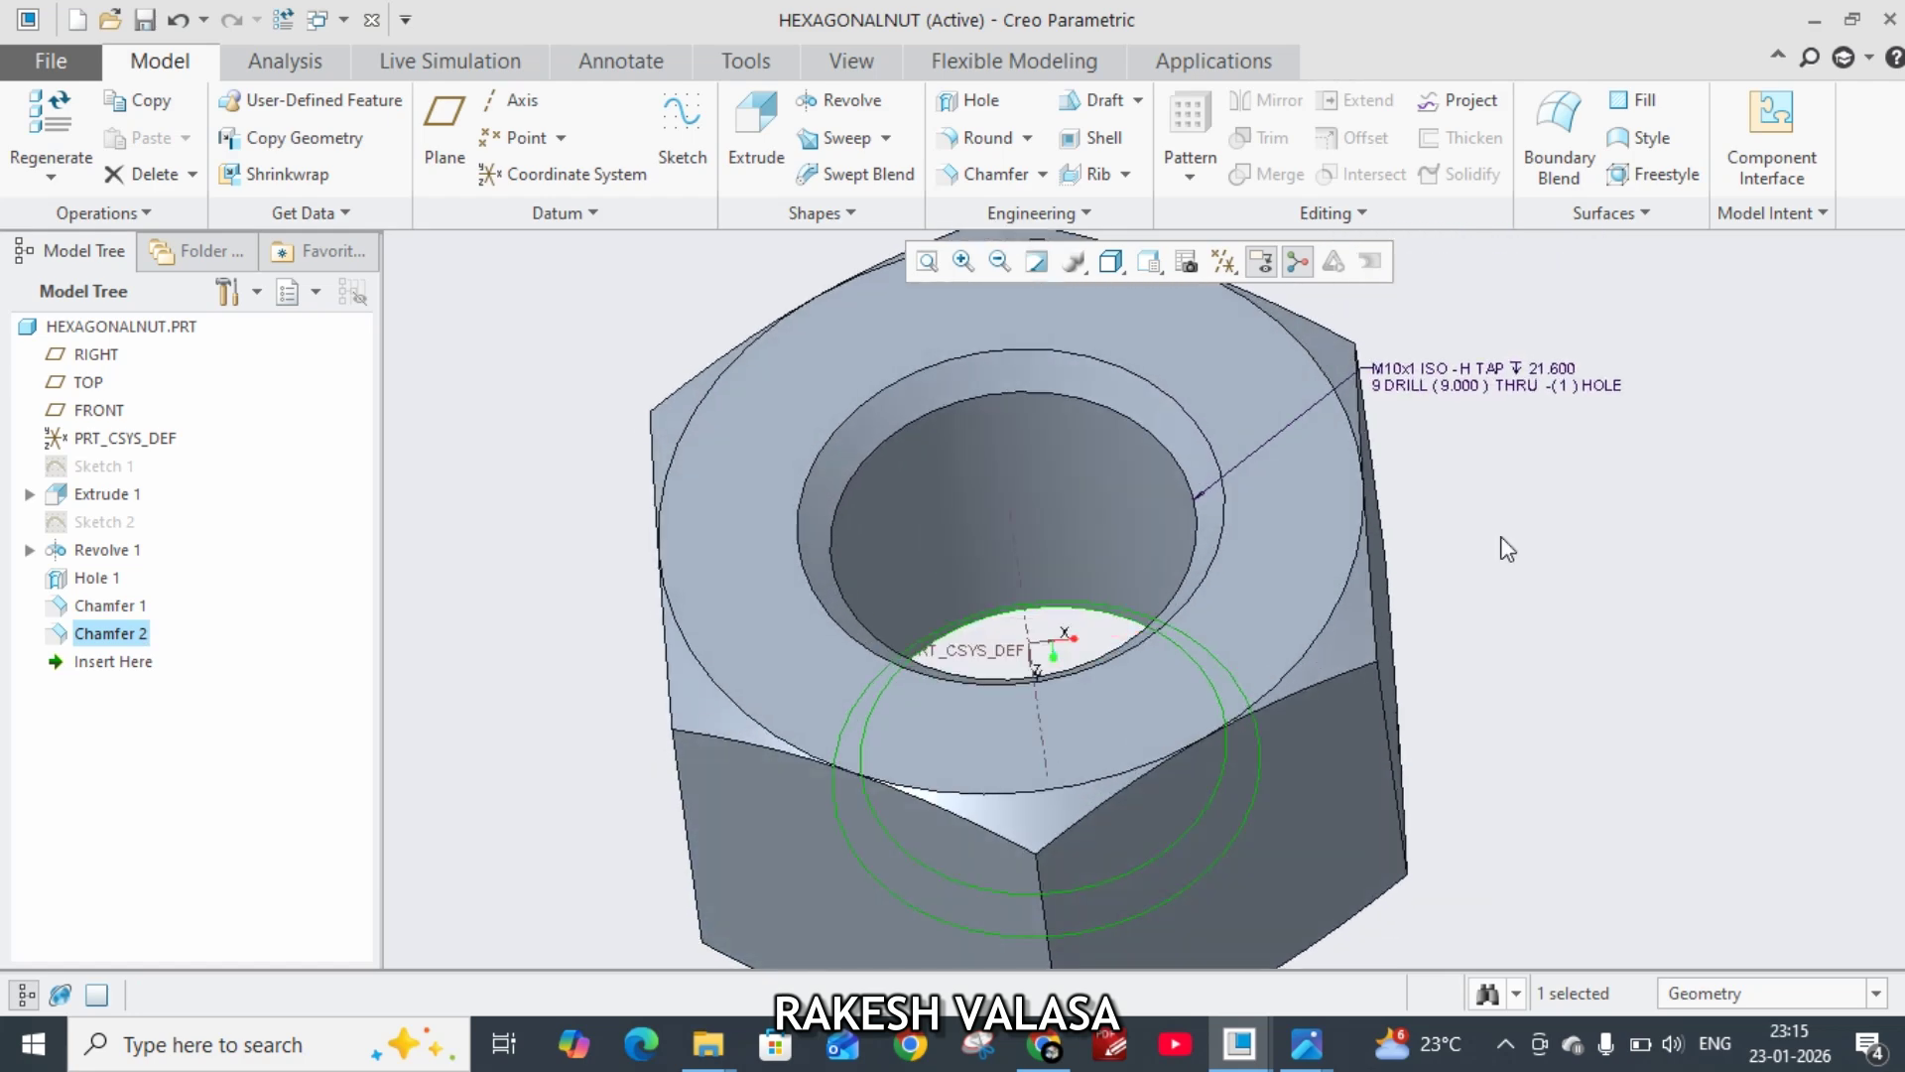
click(893, 141)
click(897, 202)
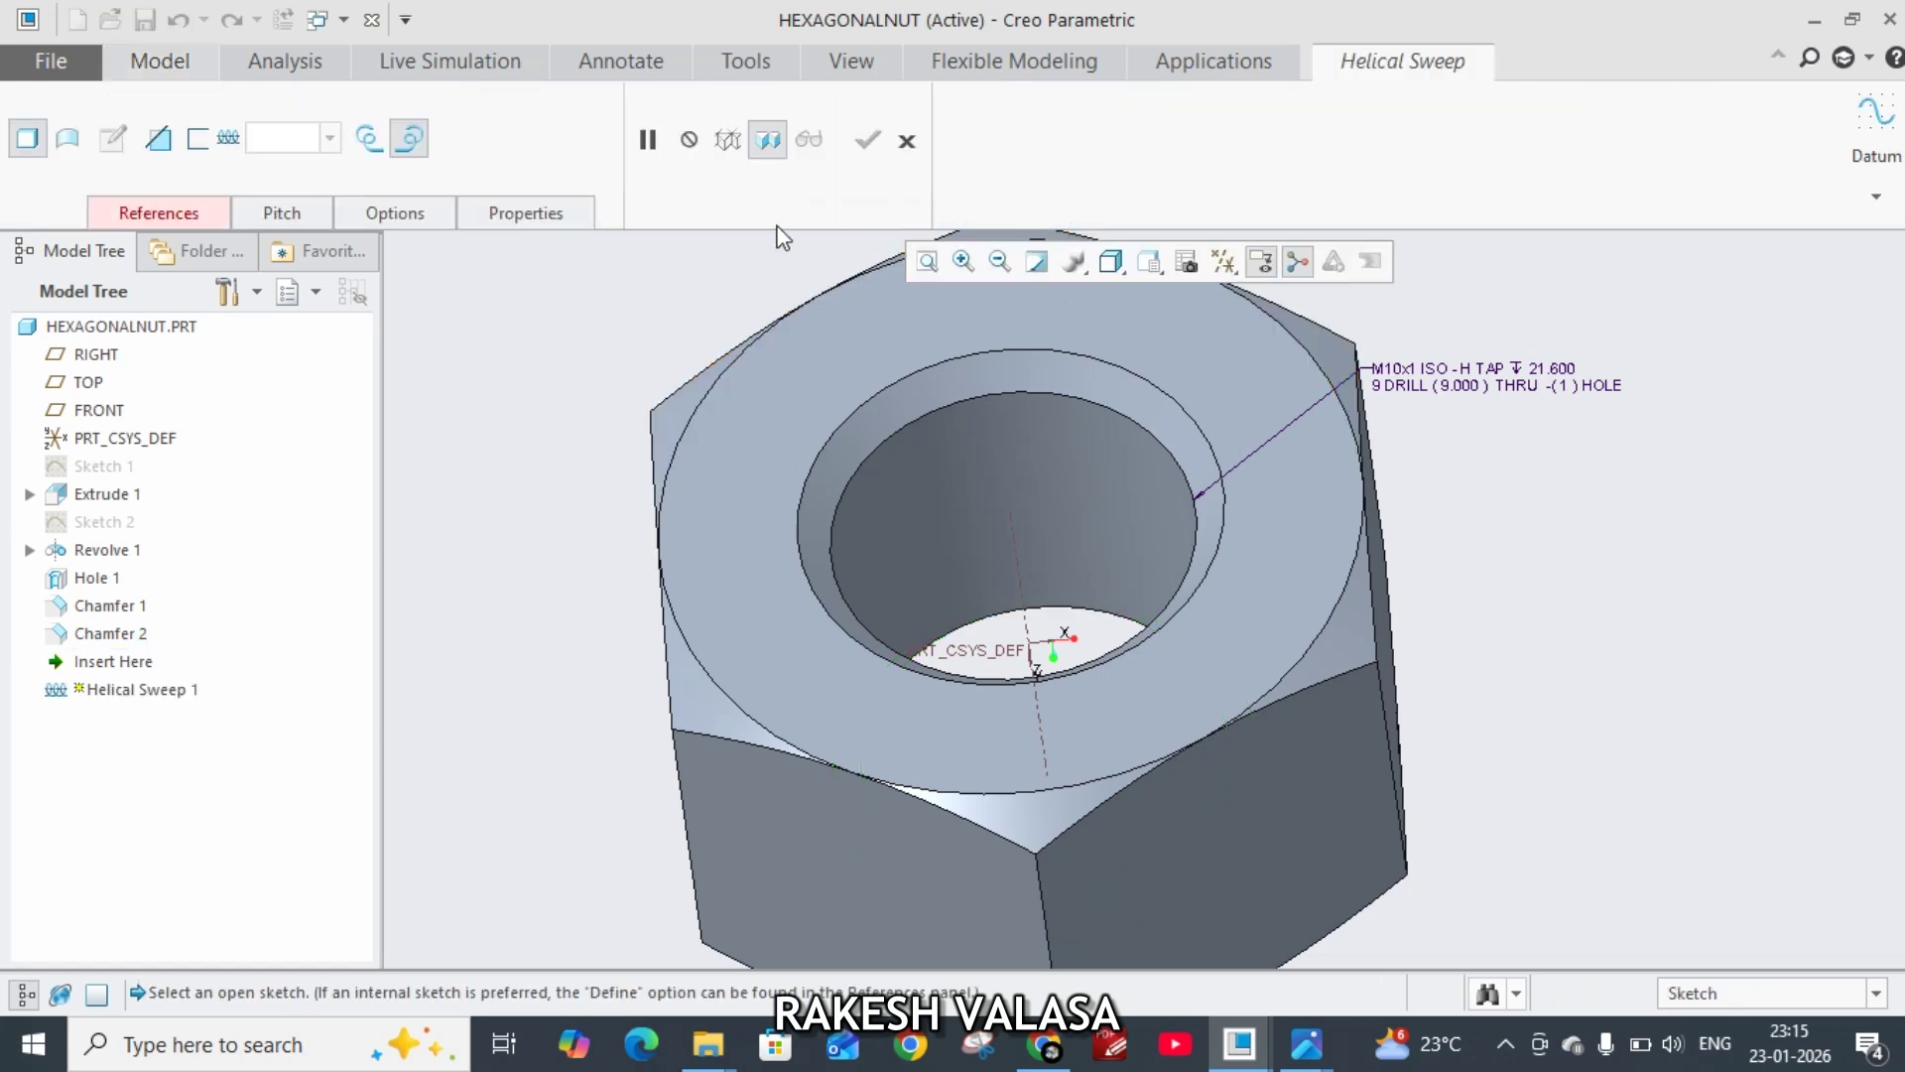
click(139, 214)
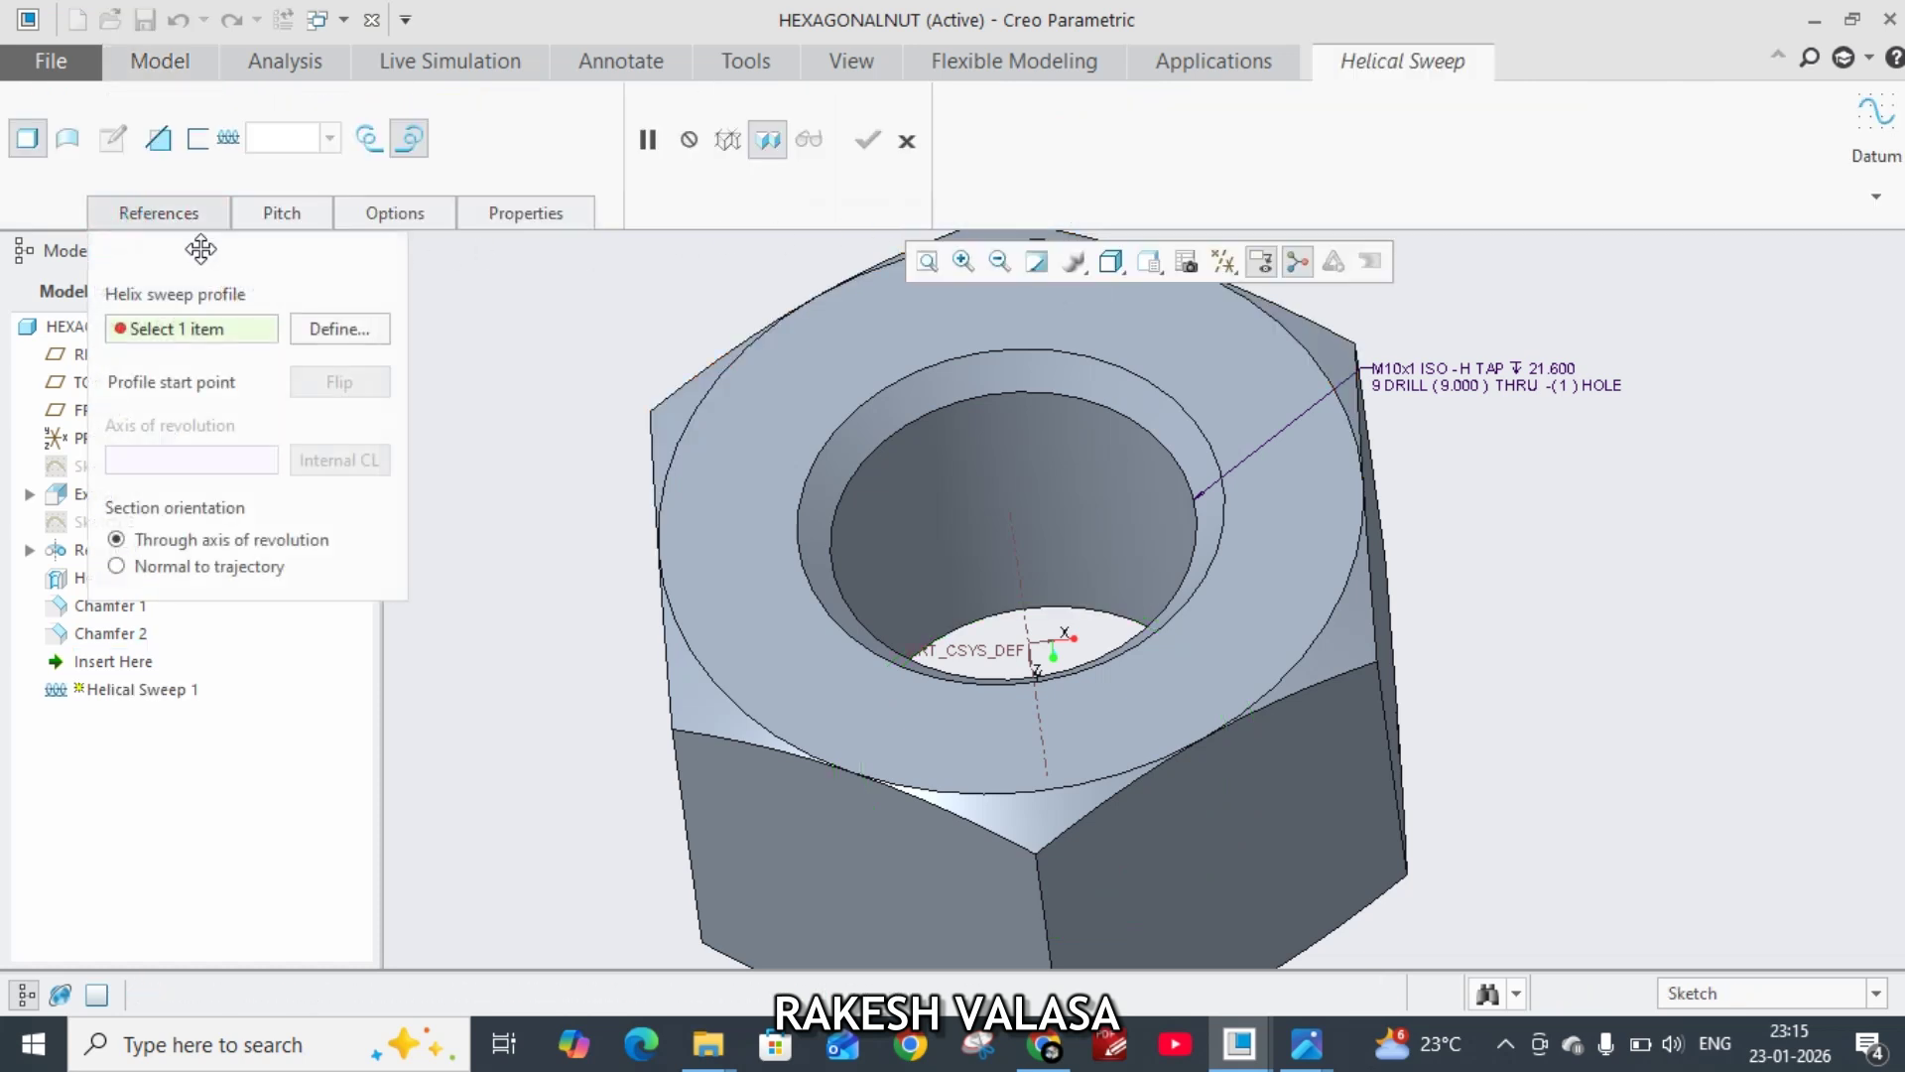
click(318, 331)
click(94, 383)
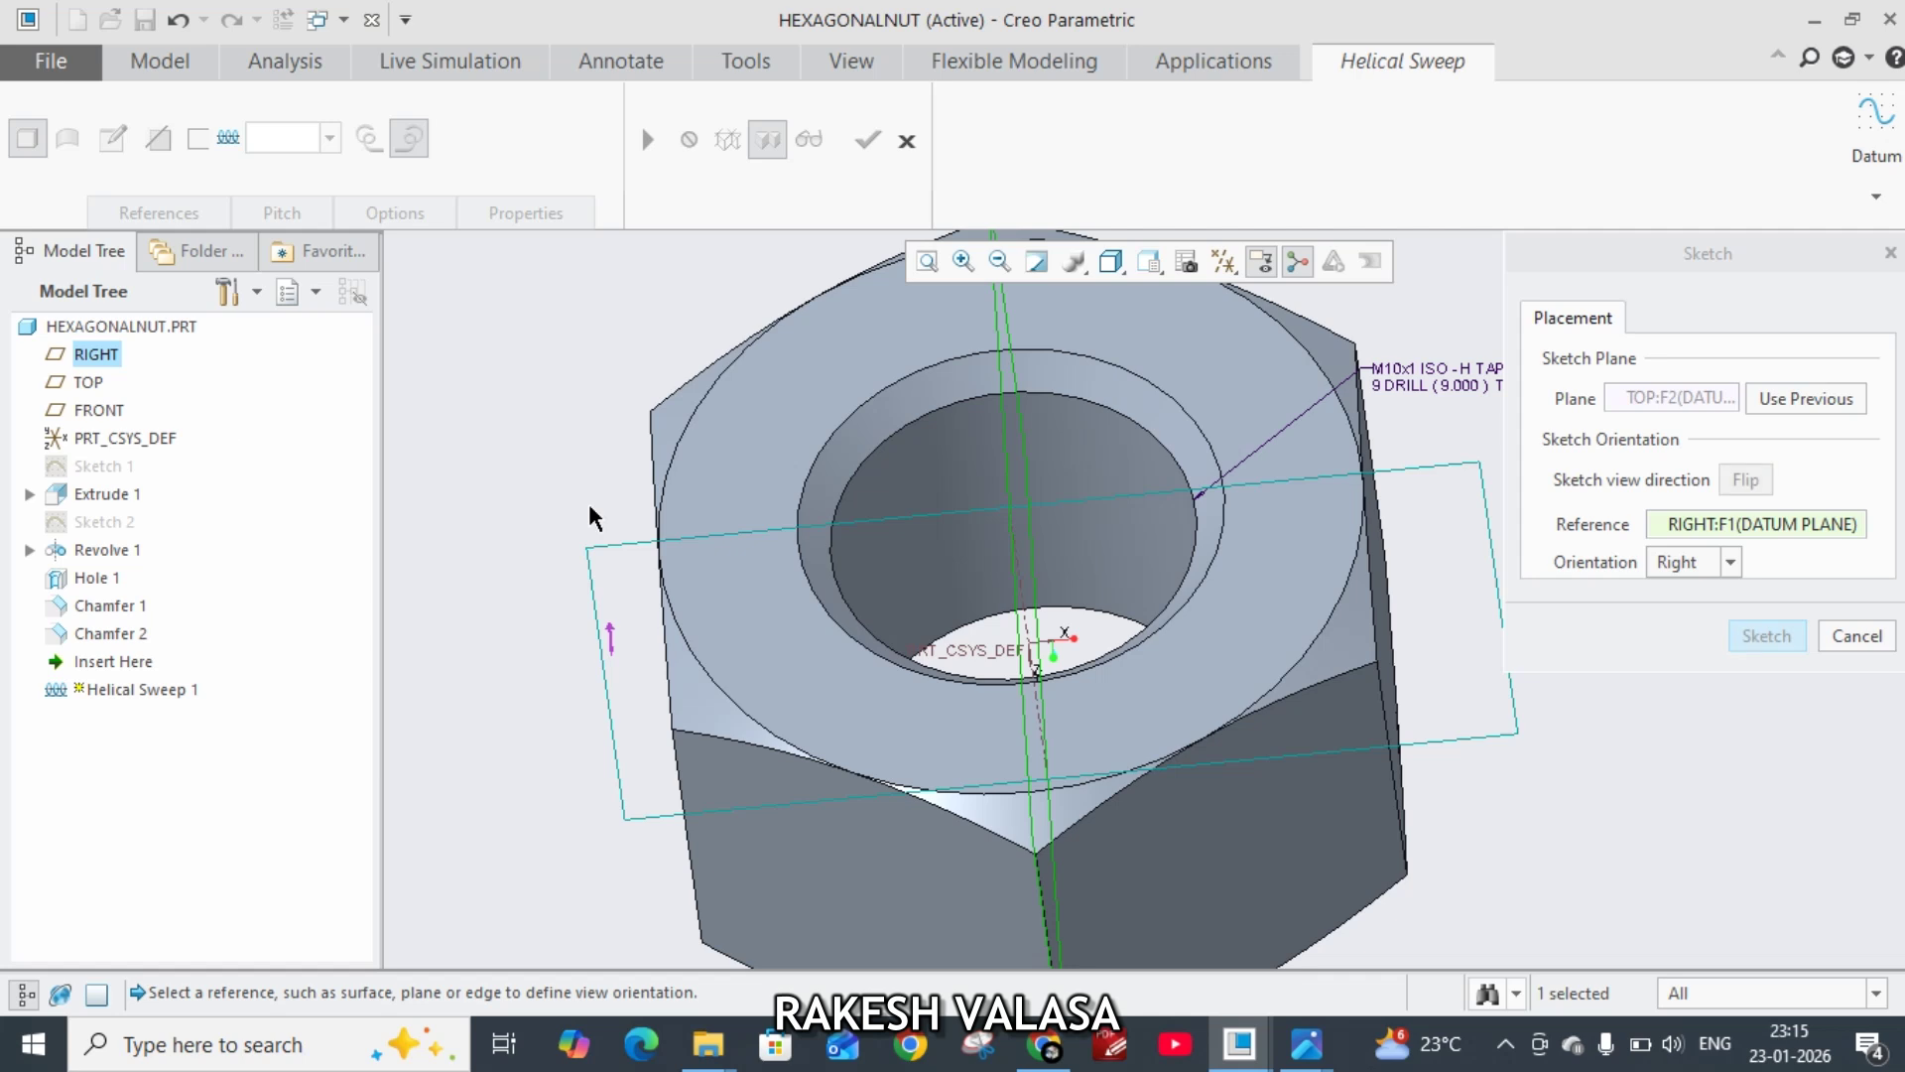
click(1765, 638)
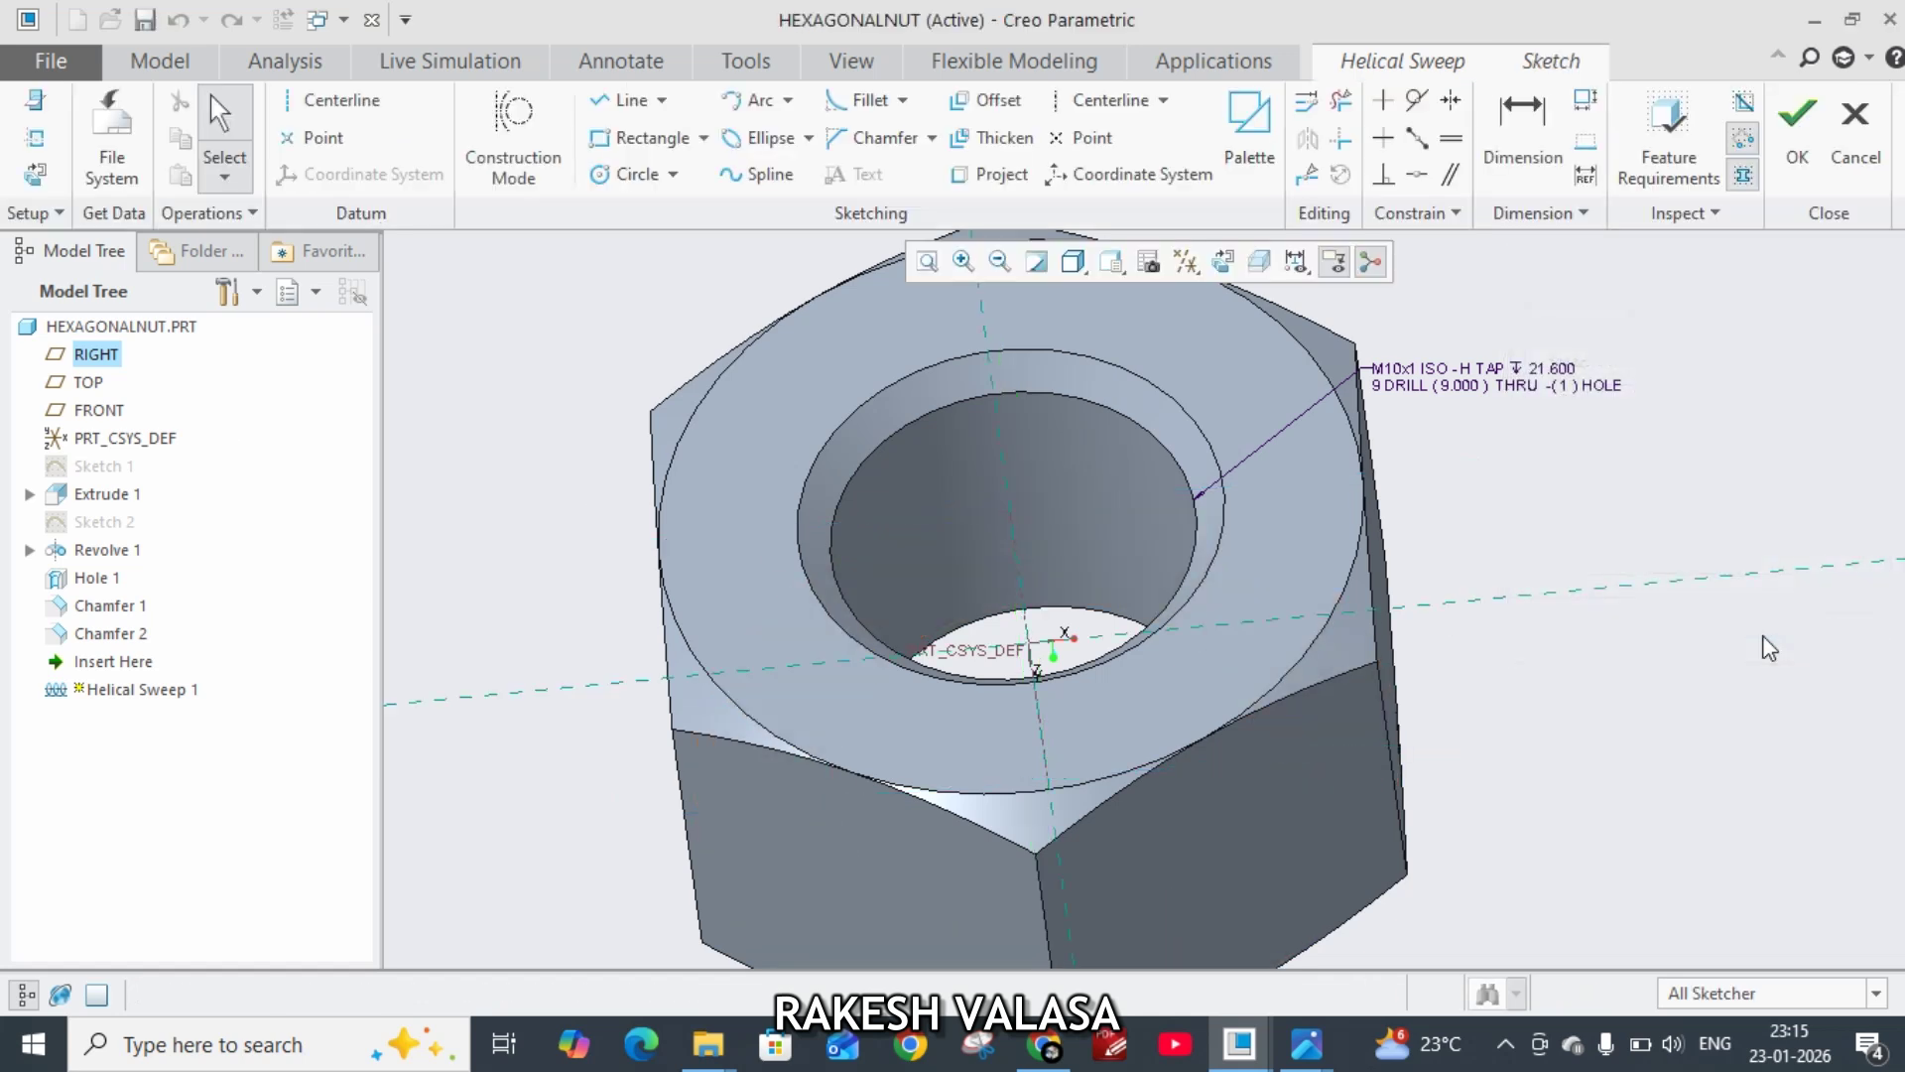
Step: Orient the view to the sketch plane, clip the model there, and sketch a vertical centerline through the origin
click(1223, 262)
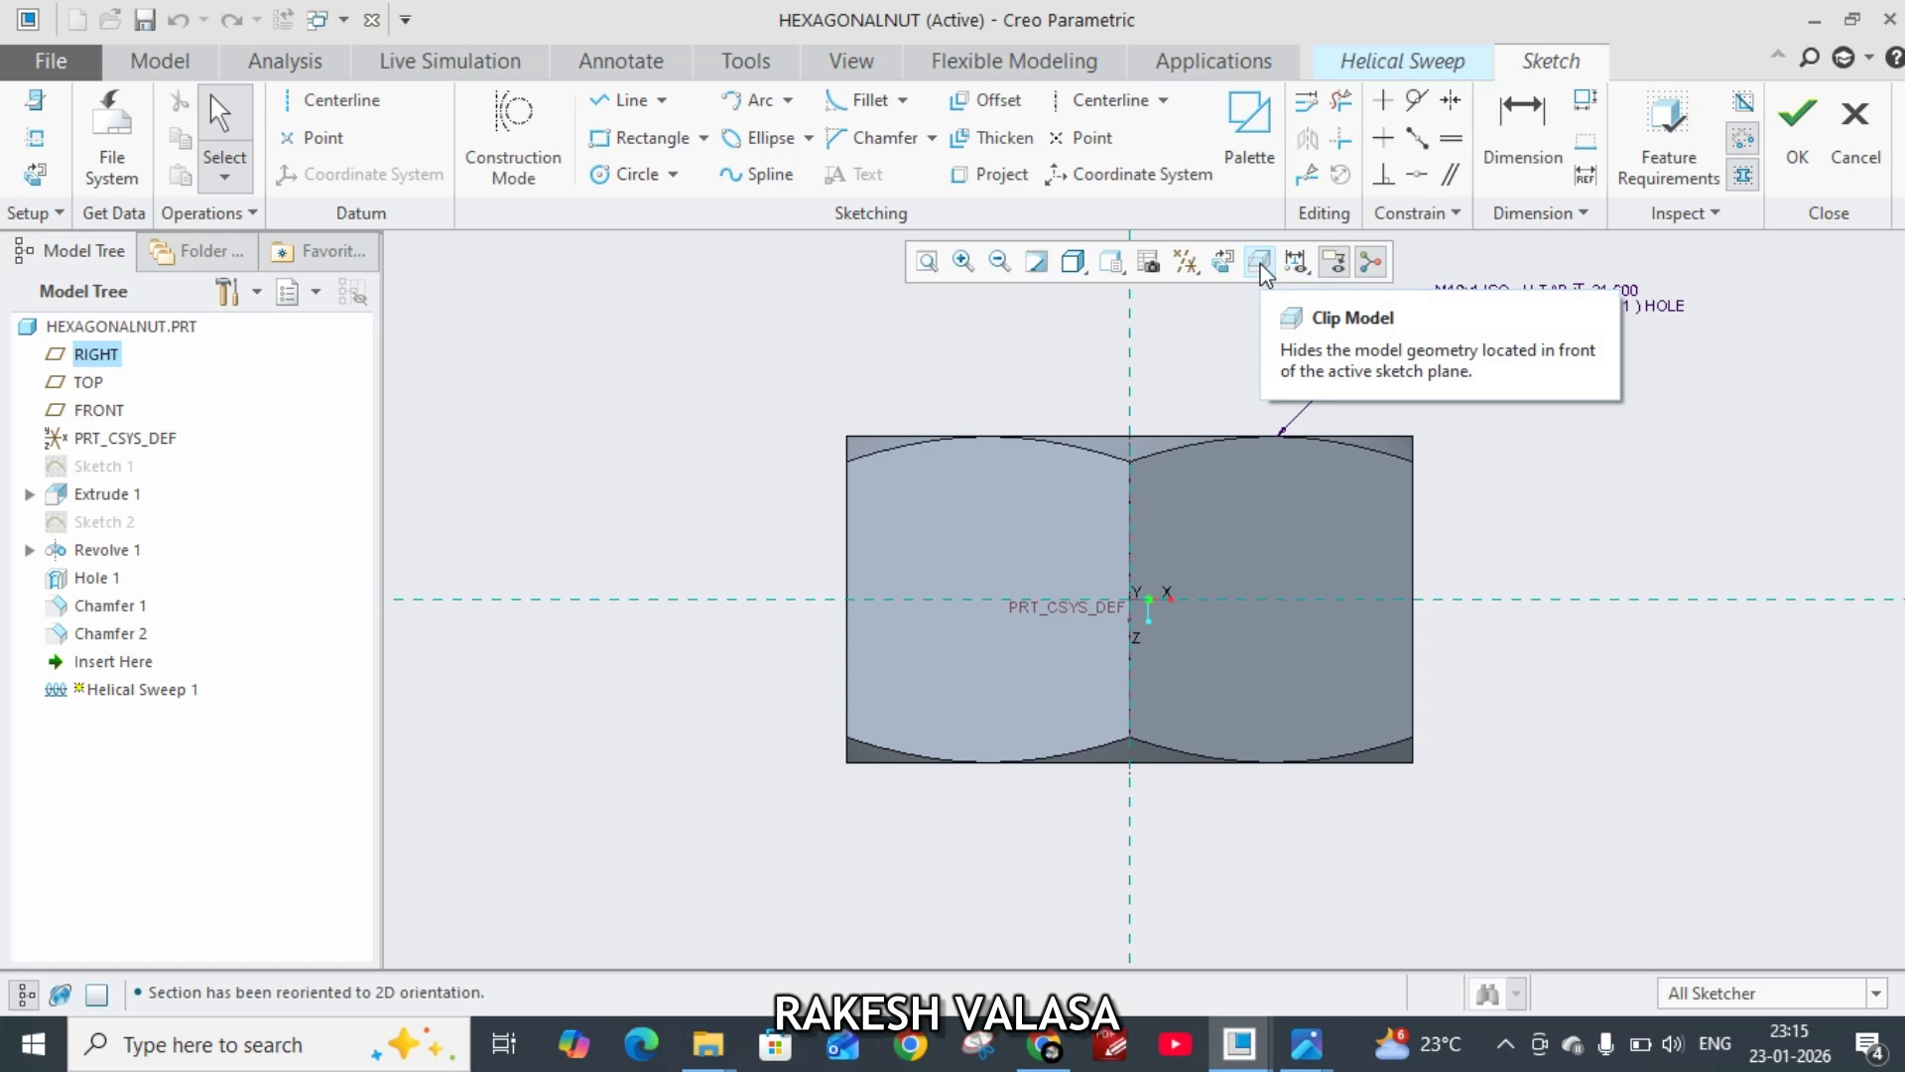
click(1261, 262)
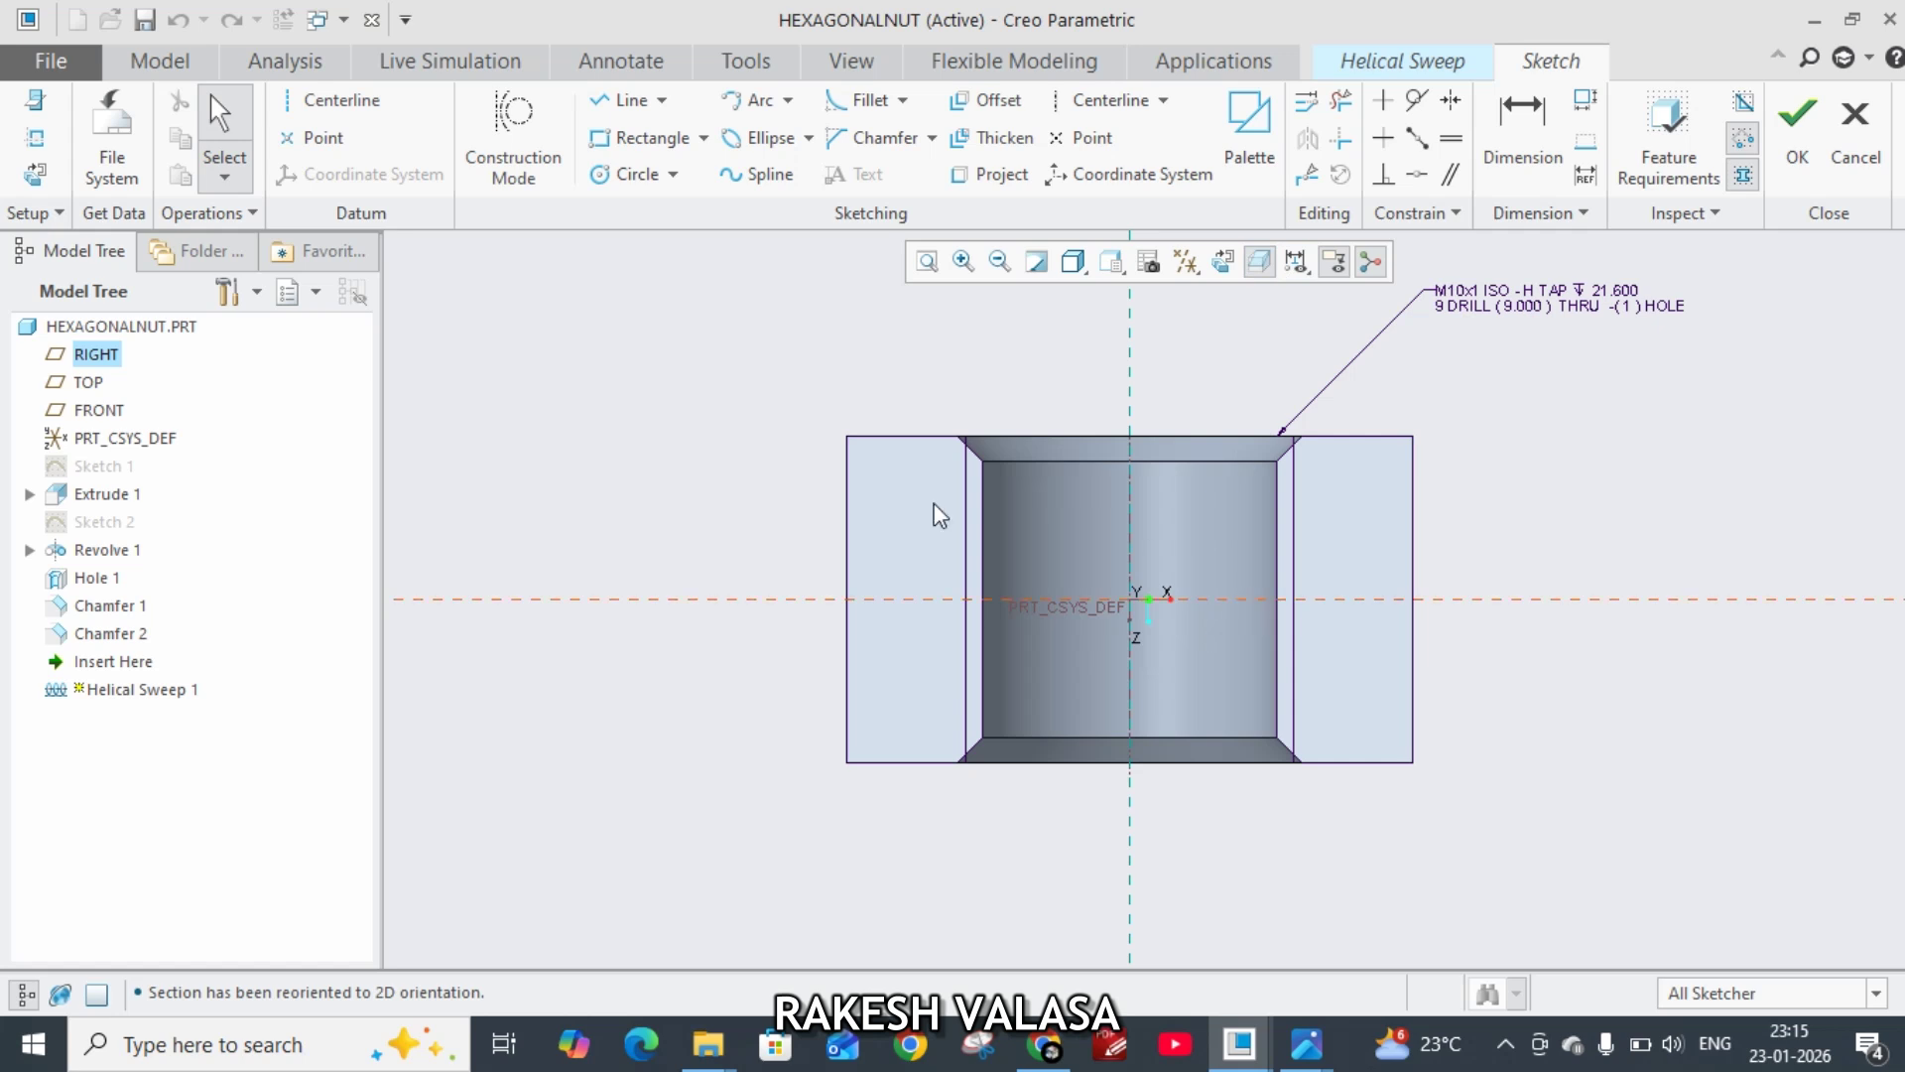
click(337, 100)
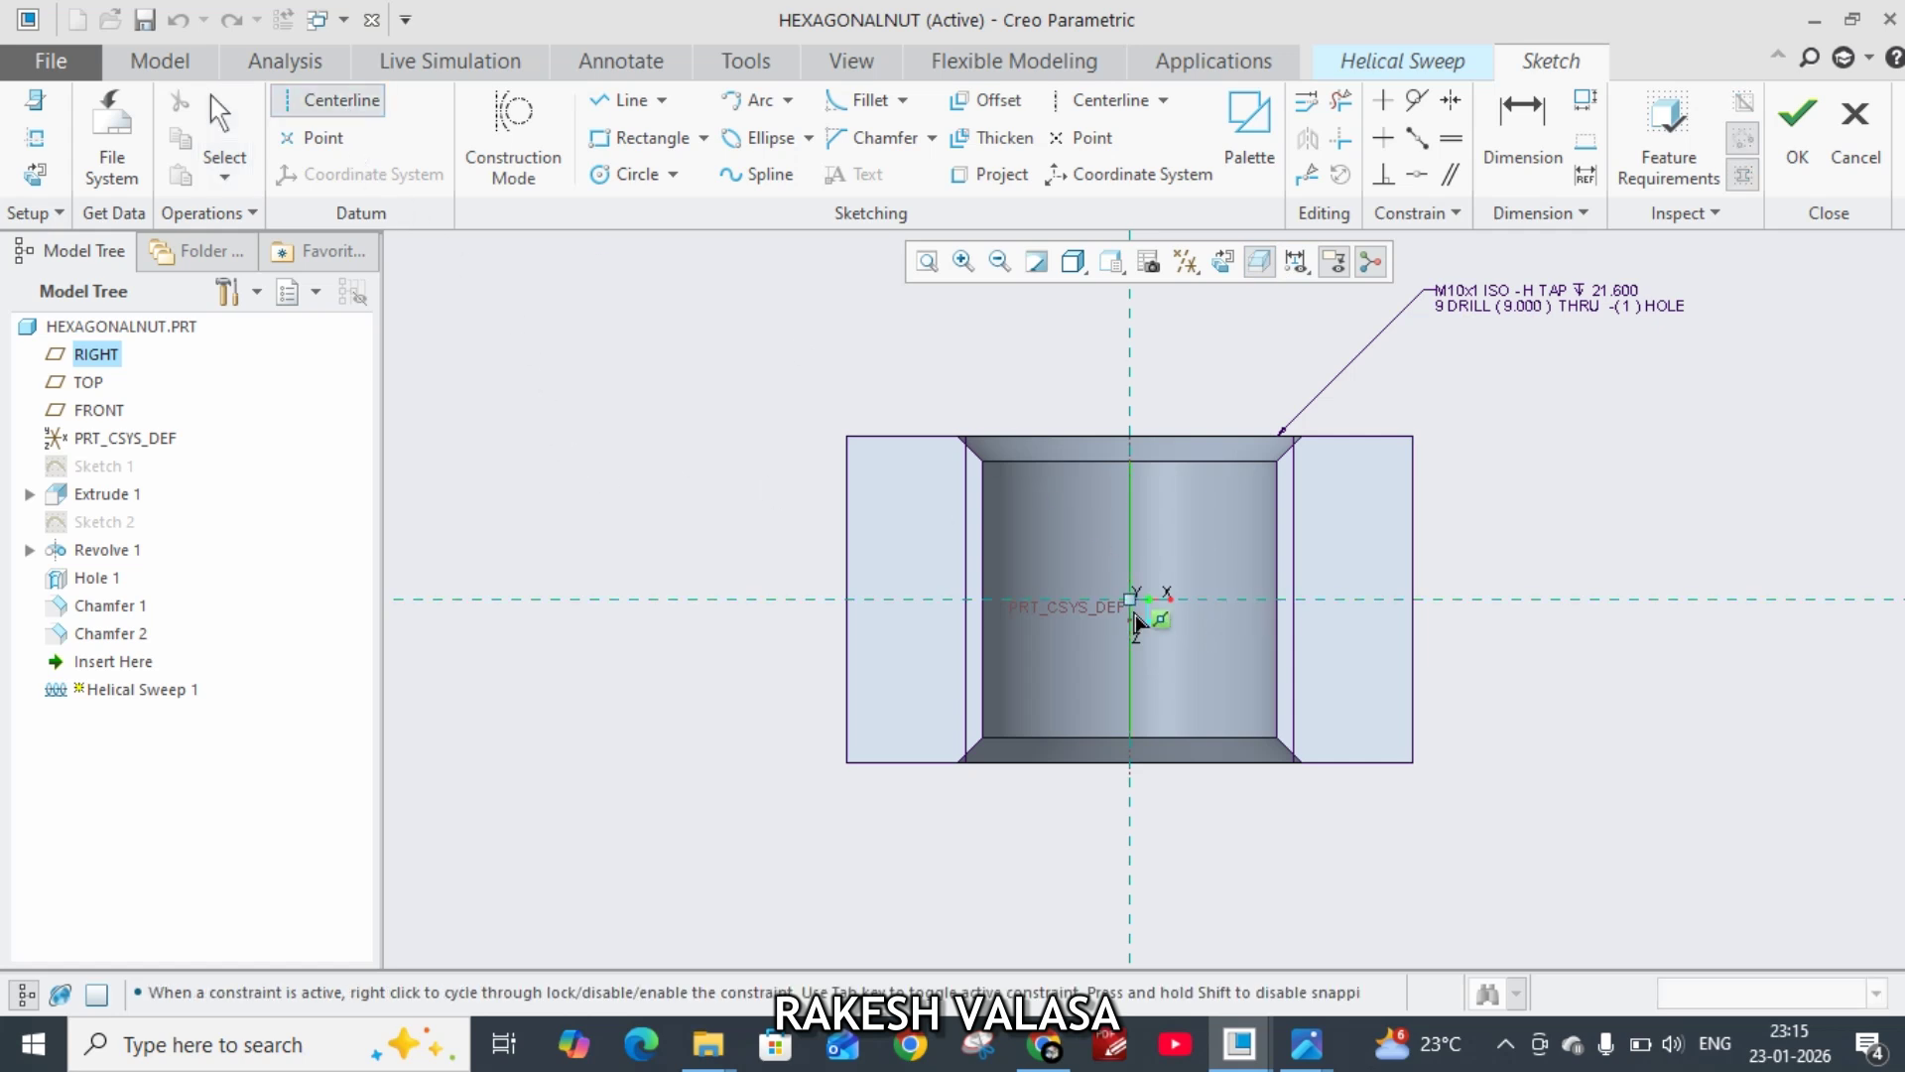
click(1136, 603)
click(1140, 399)
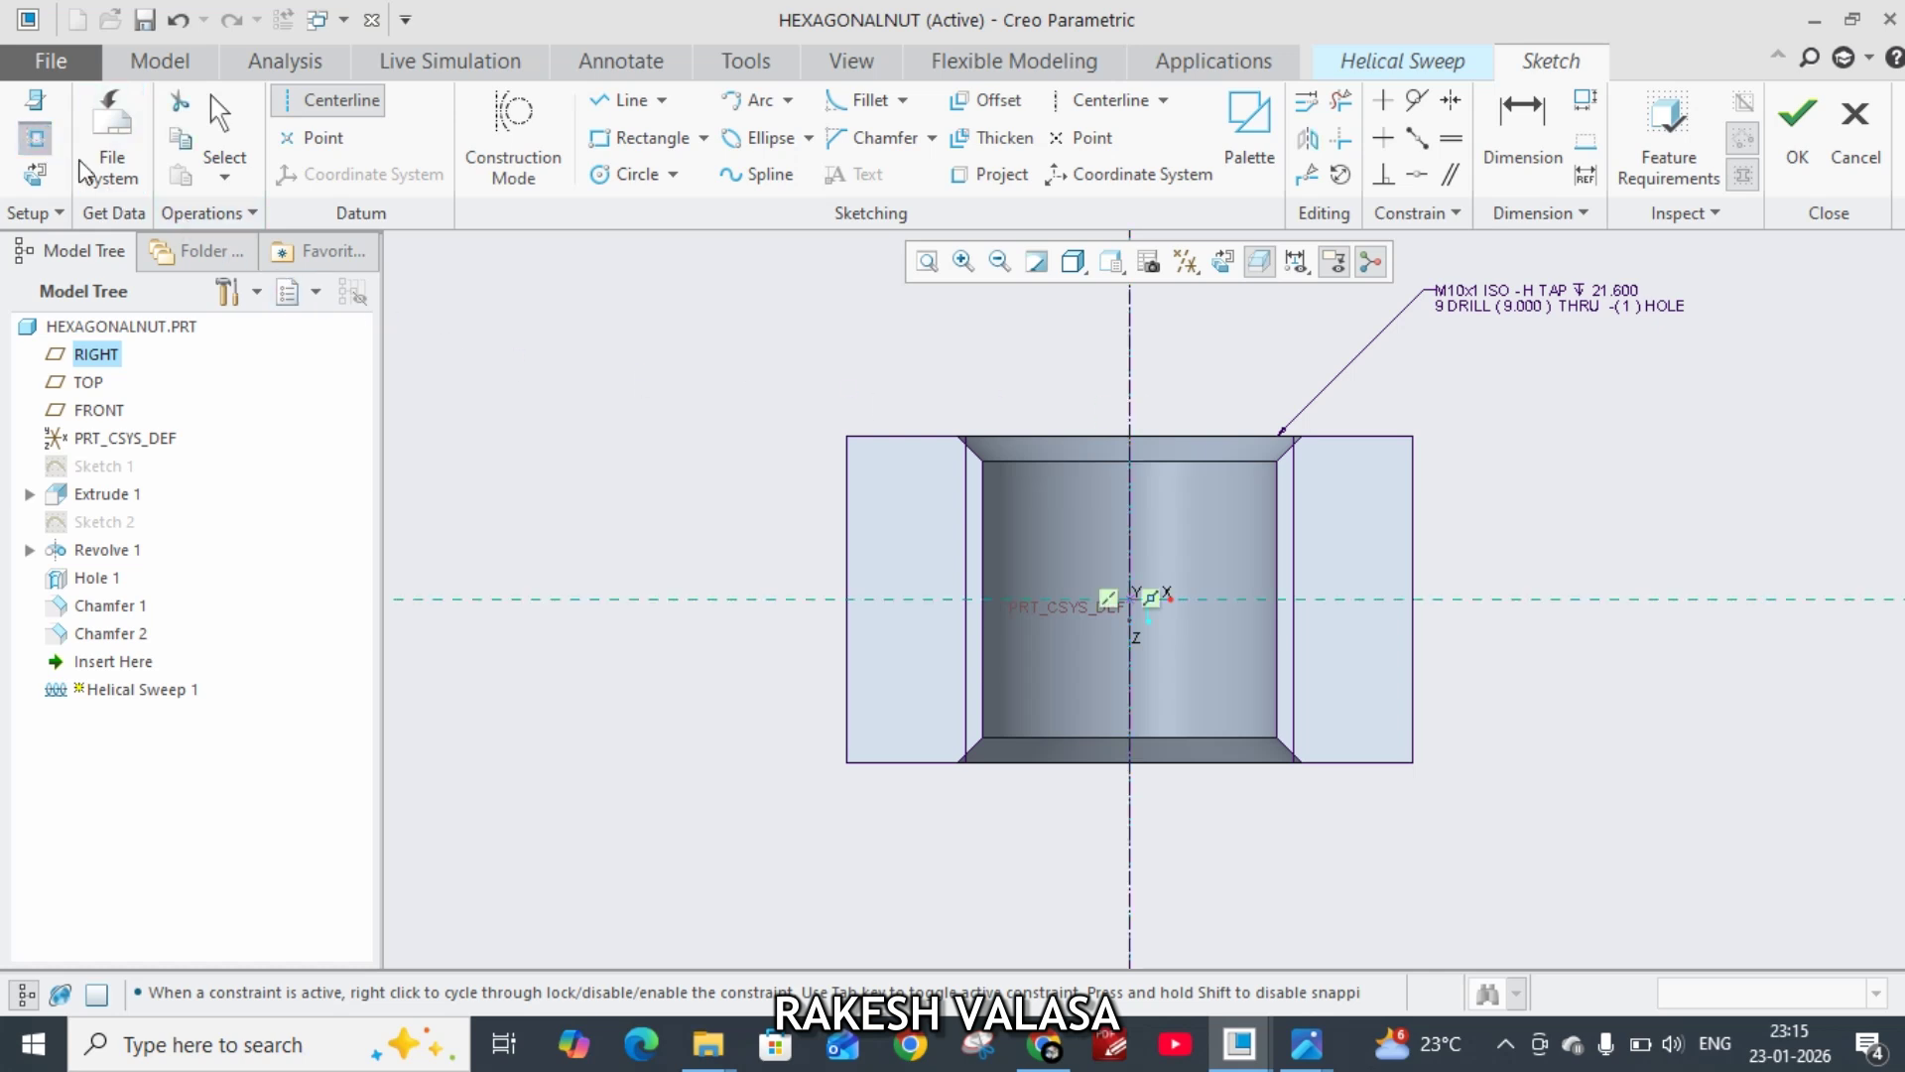
Step: Add the silhouette of the hole's left wall as a sketch reference
click(35, 138)
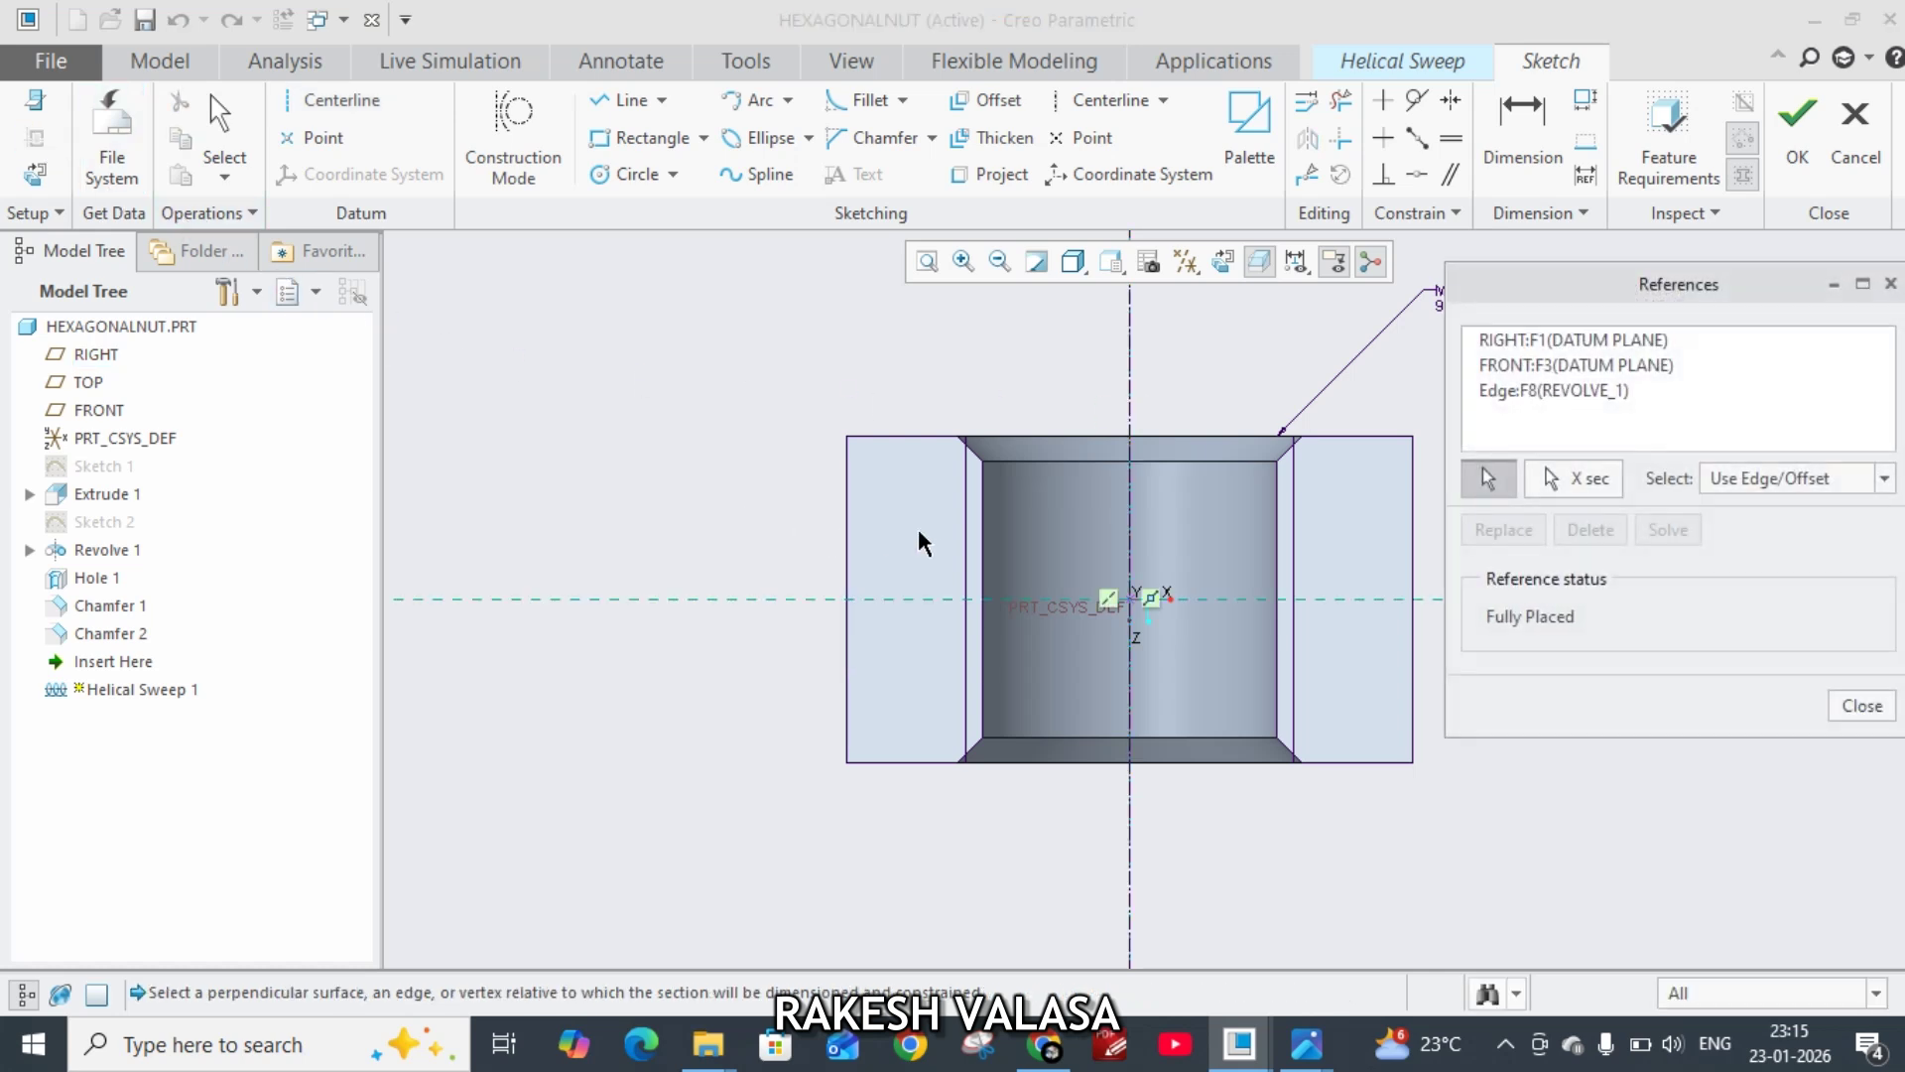
click(985, 548)
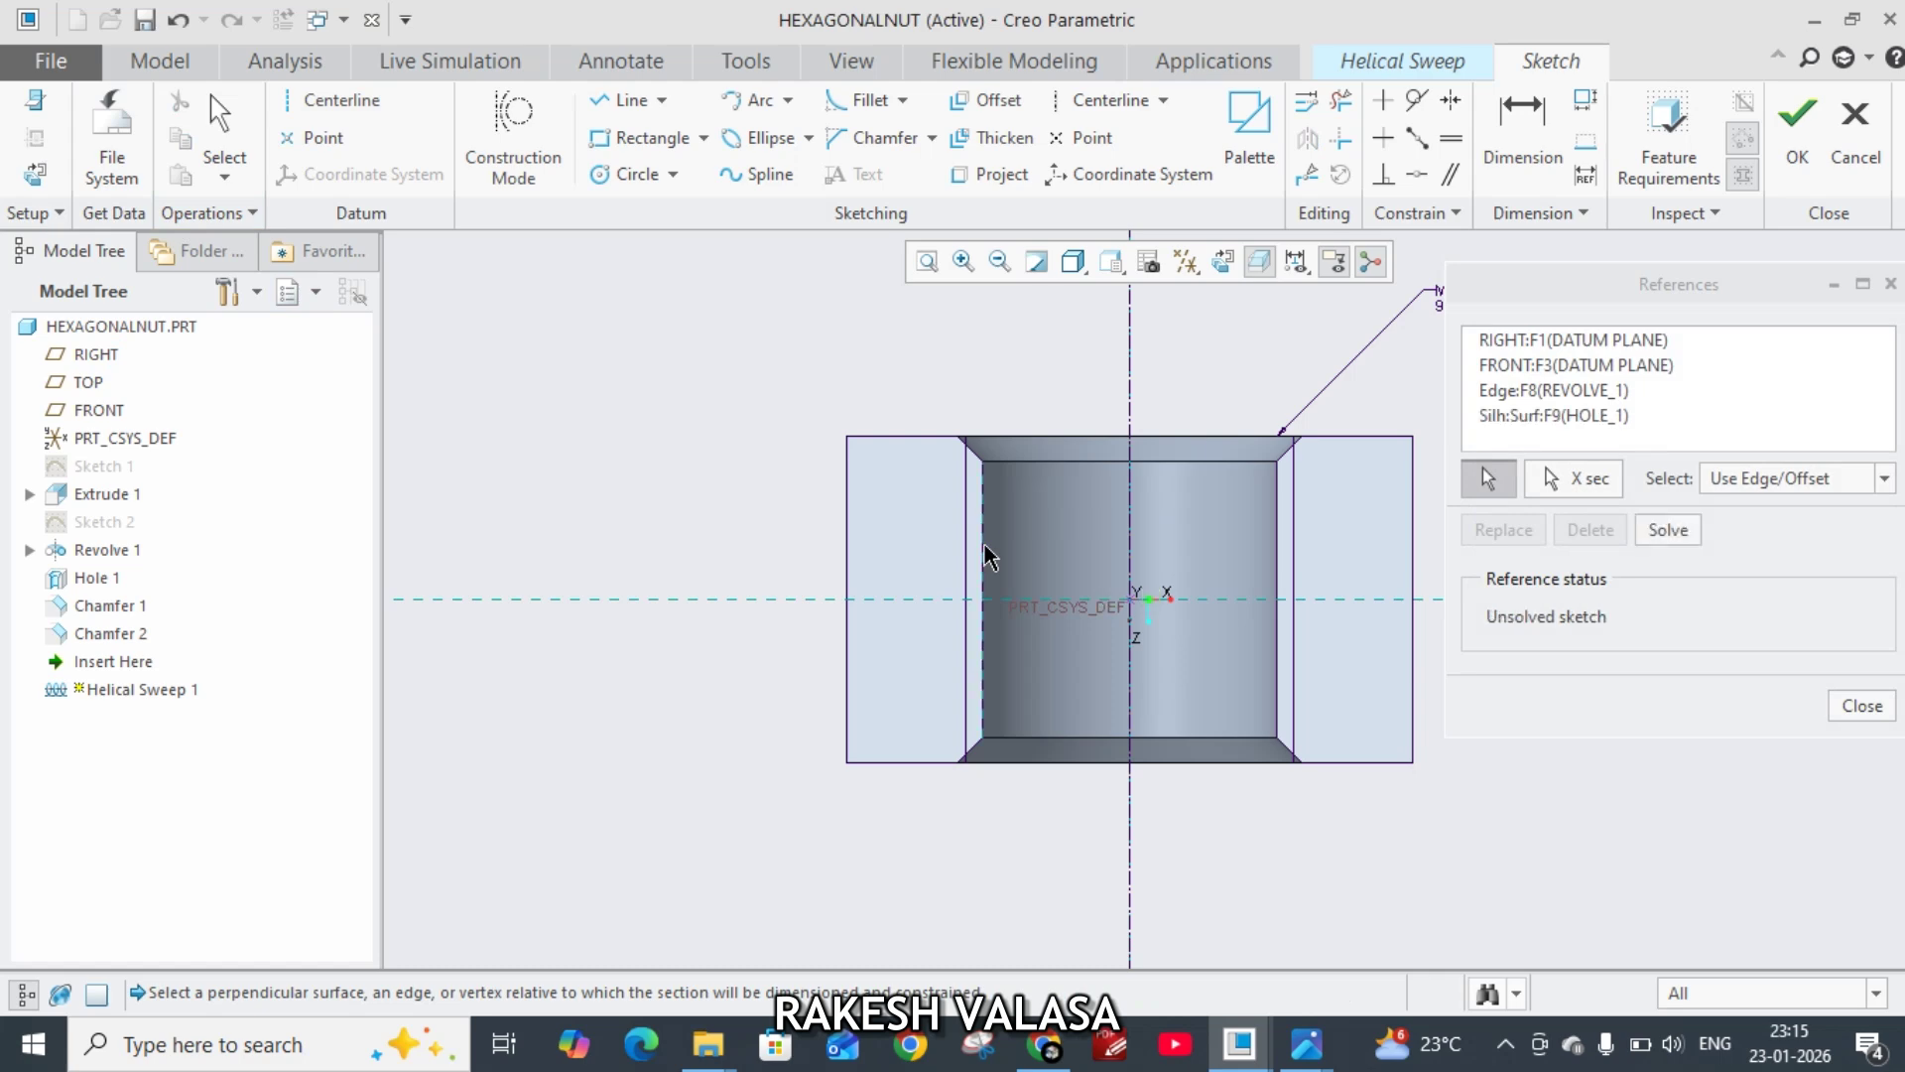
click(1875, 713)
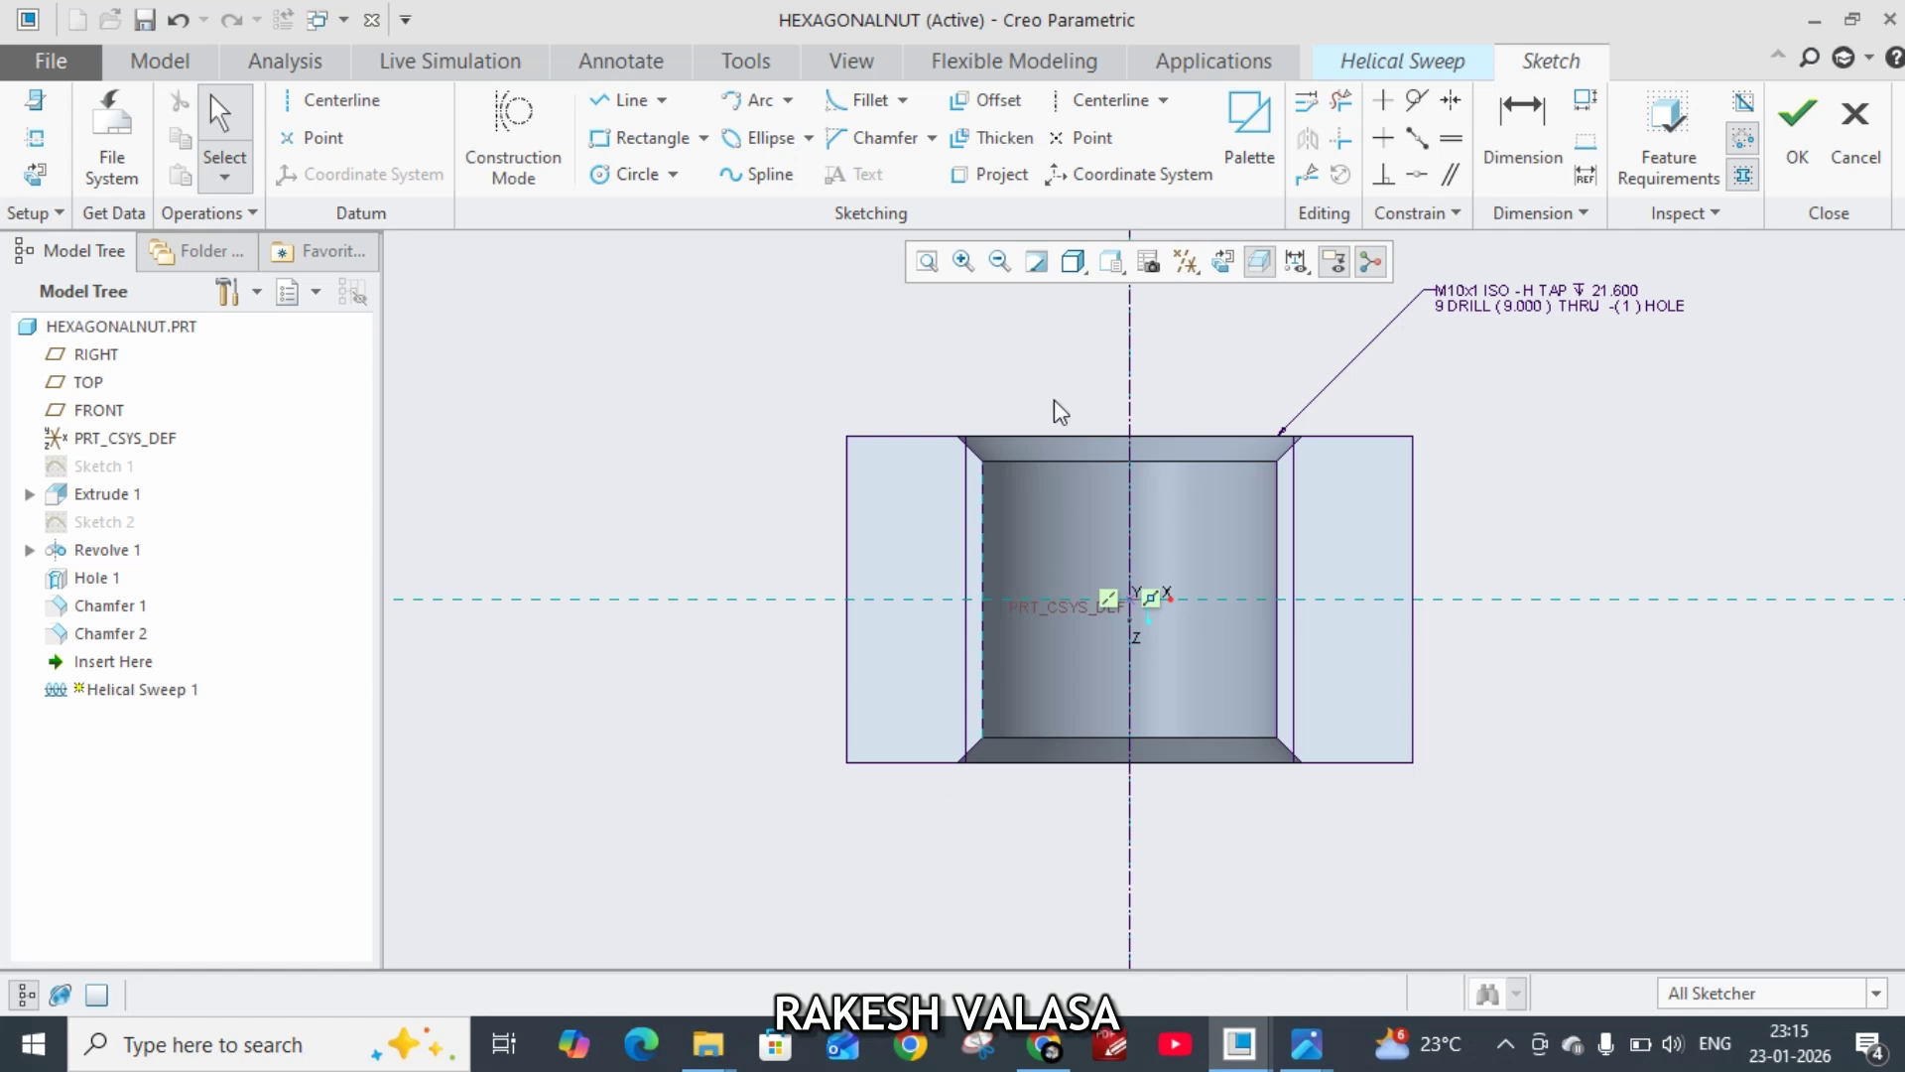
Step: Sketch a vertical profile line about 12.75 long along the hole's left wall, extending beyond both nut faces
click(625, 108)
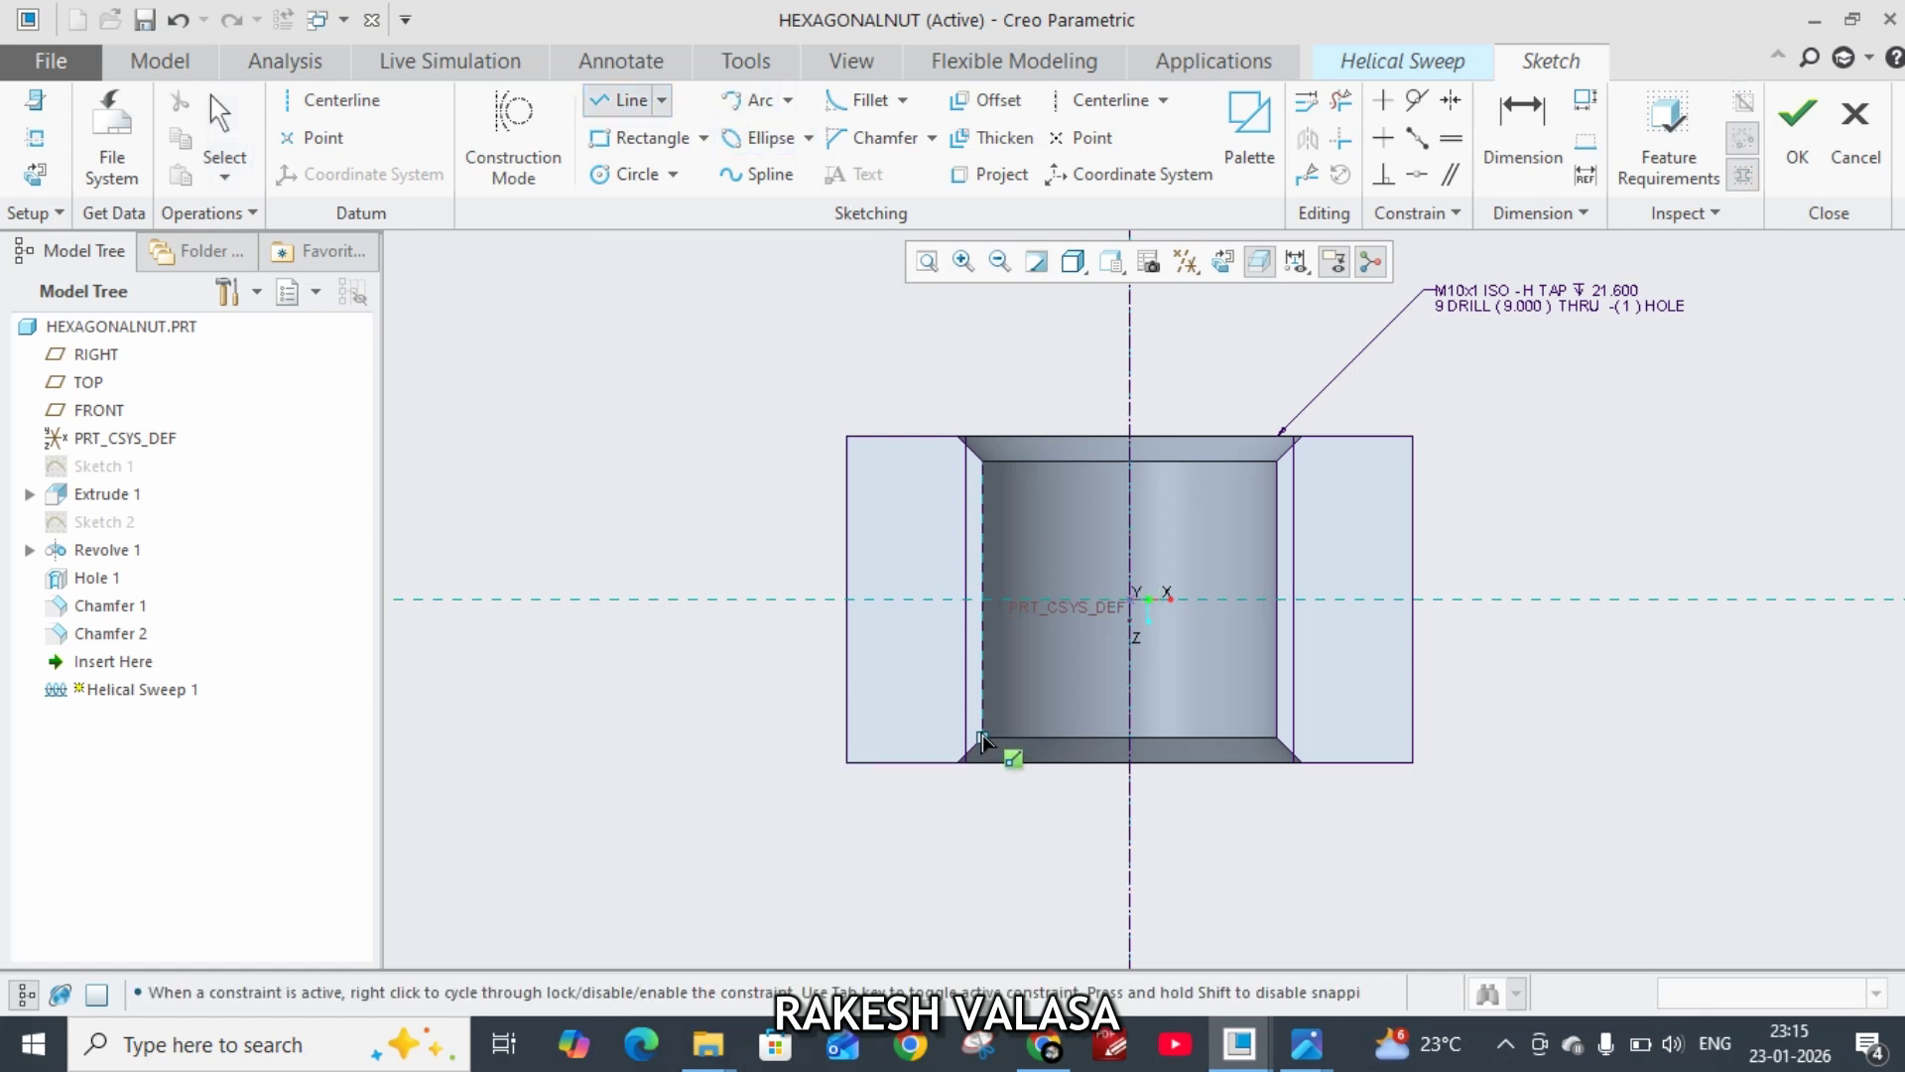
click(984, 804)
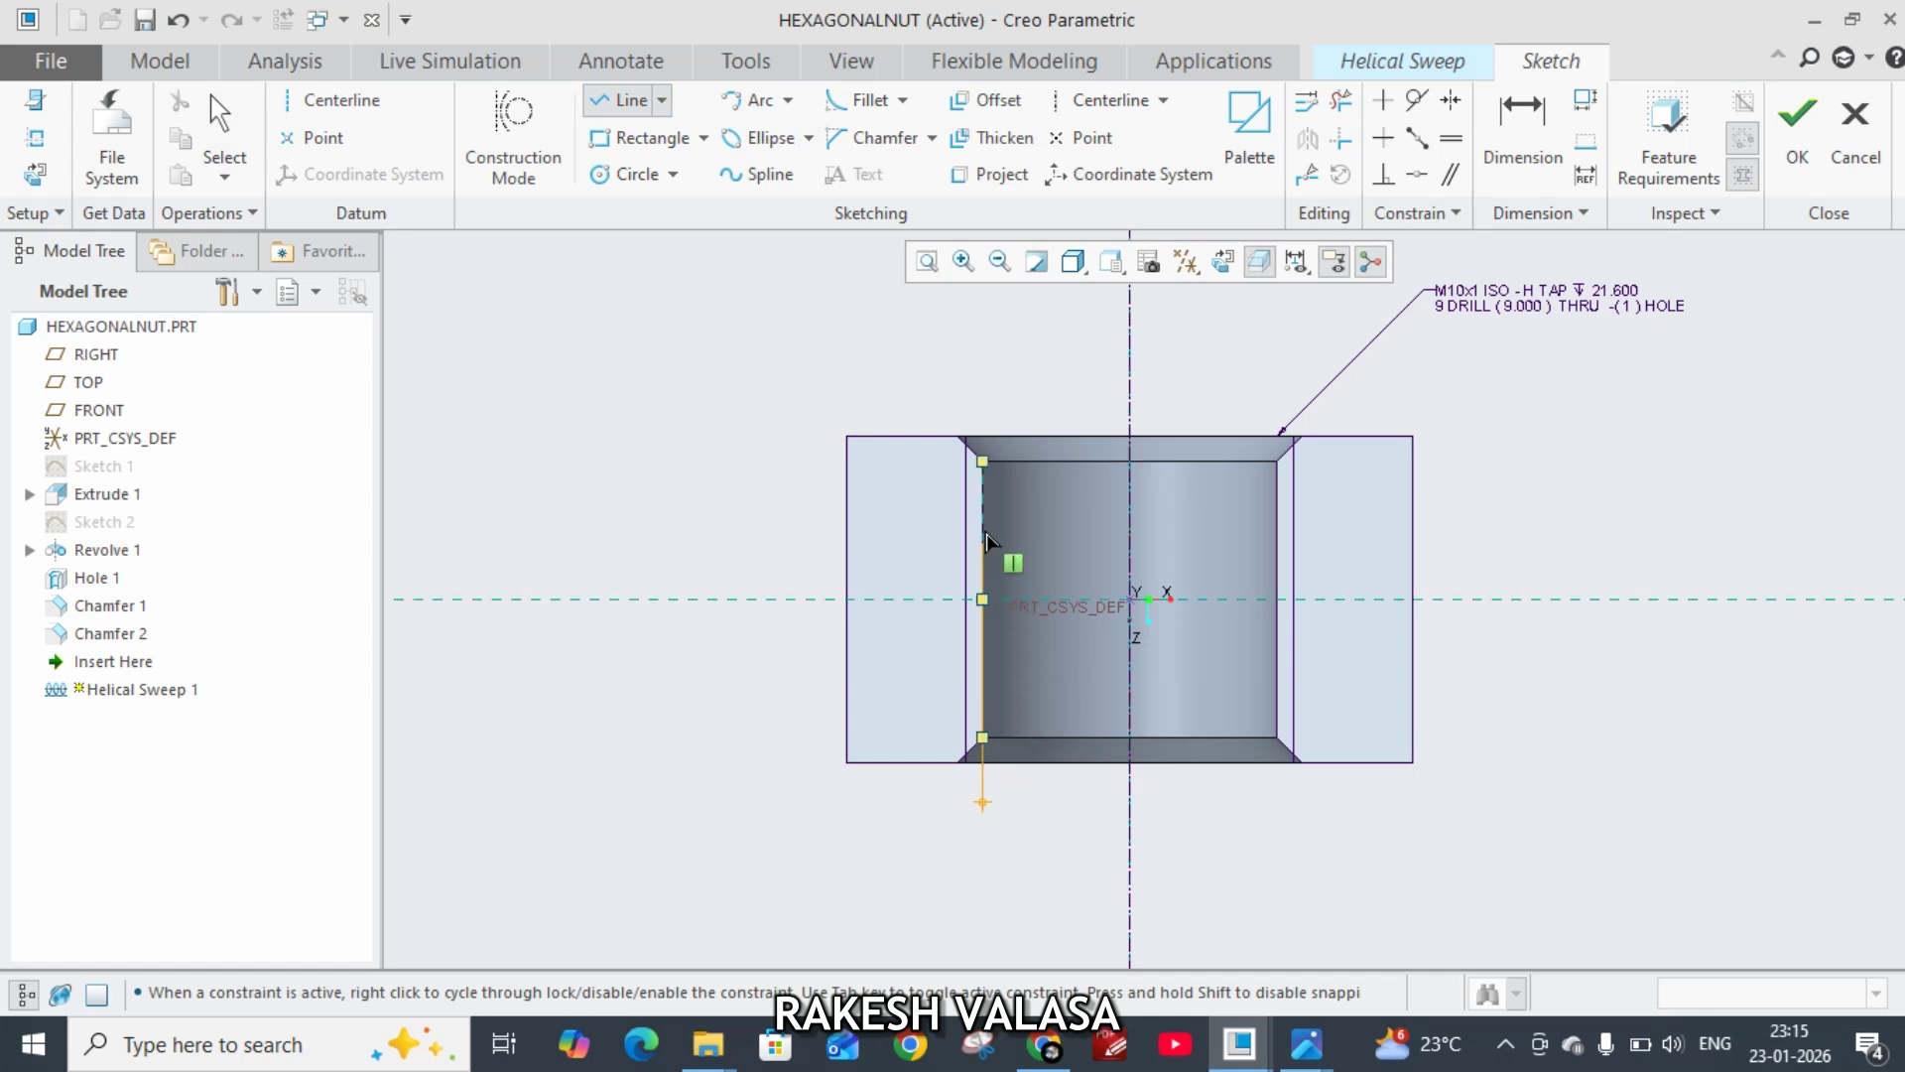
click(986, 387)
middle_click(1032, 395)
middle_click(1032, 395)
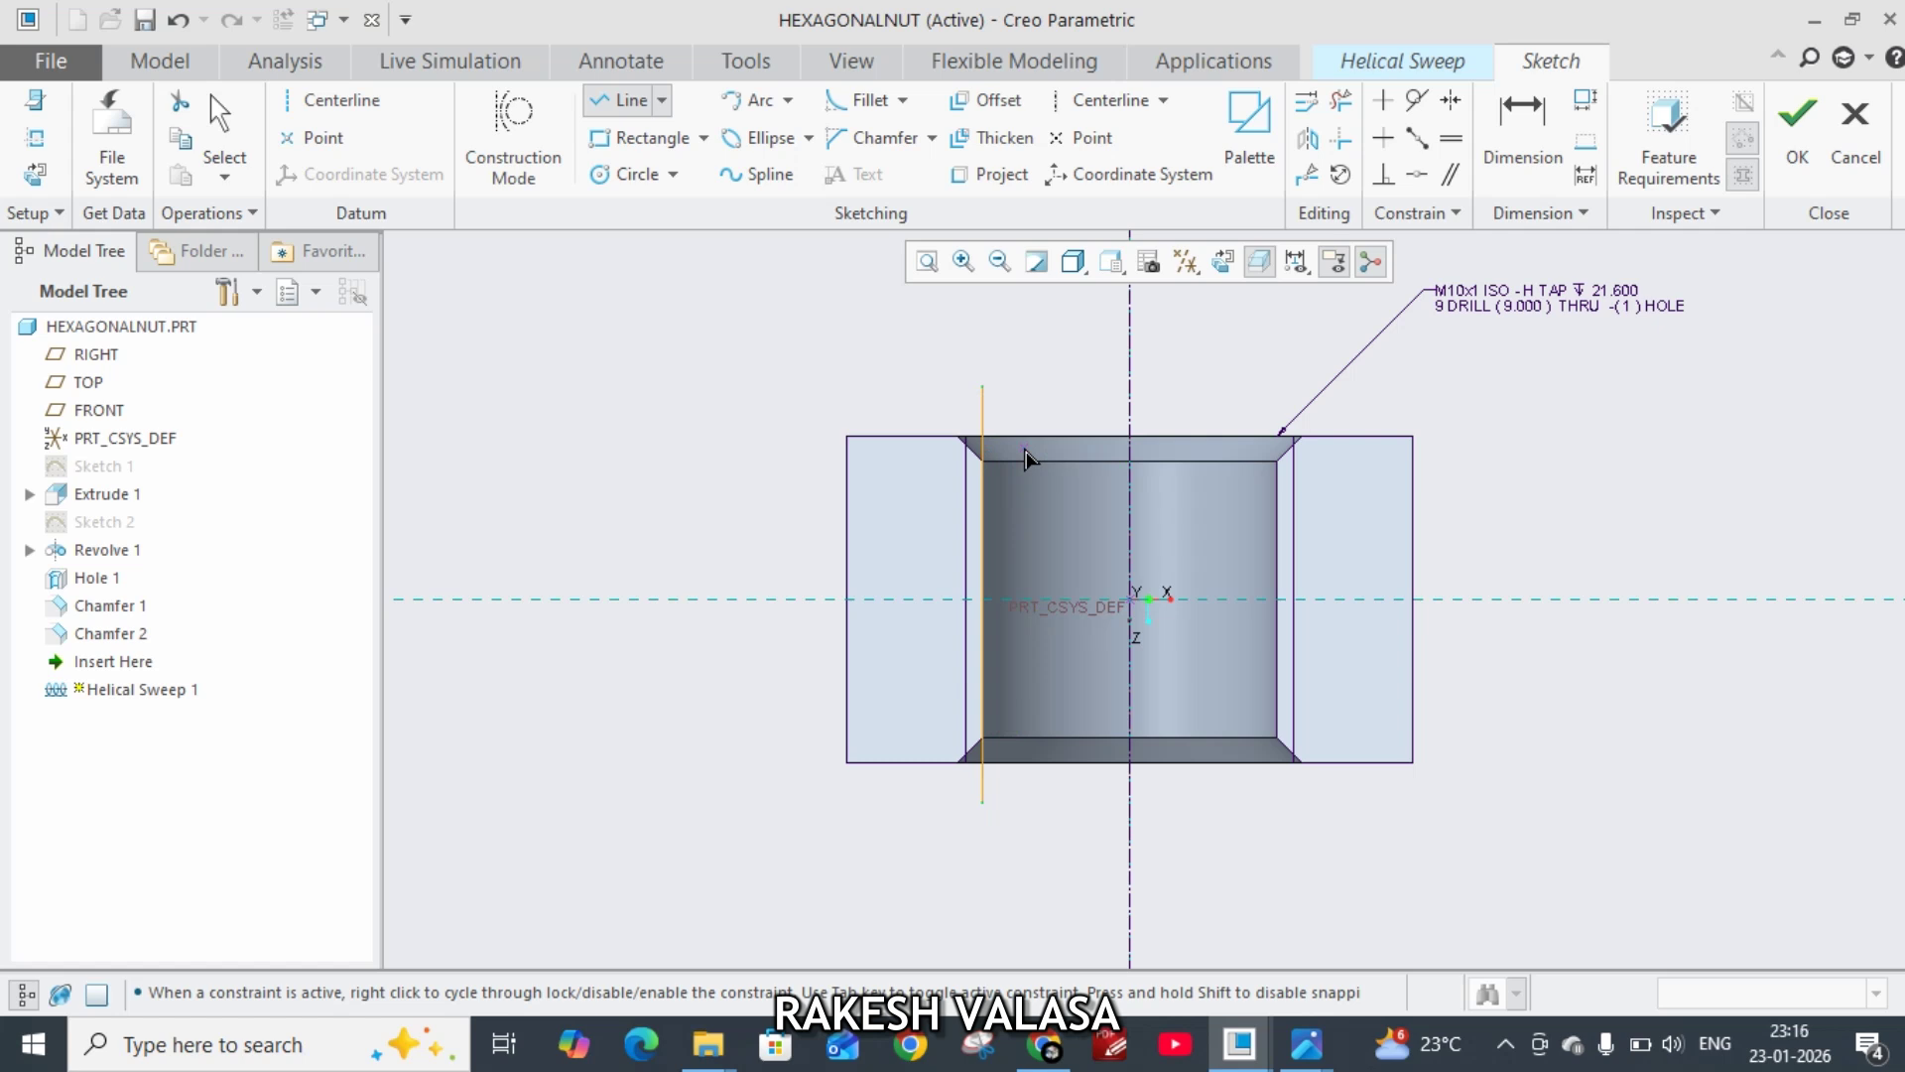
scroll(1006, 754, down, 1)
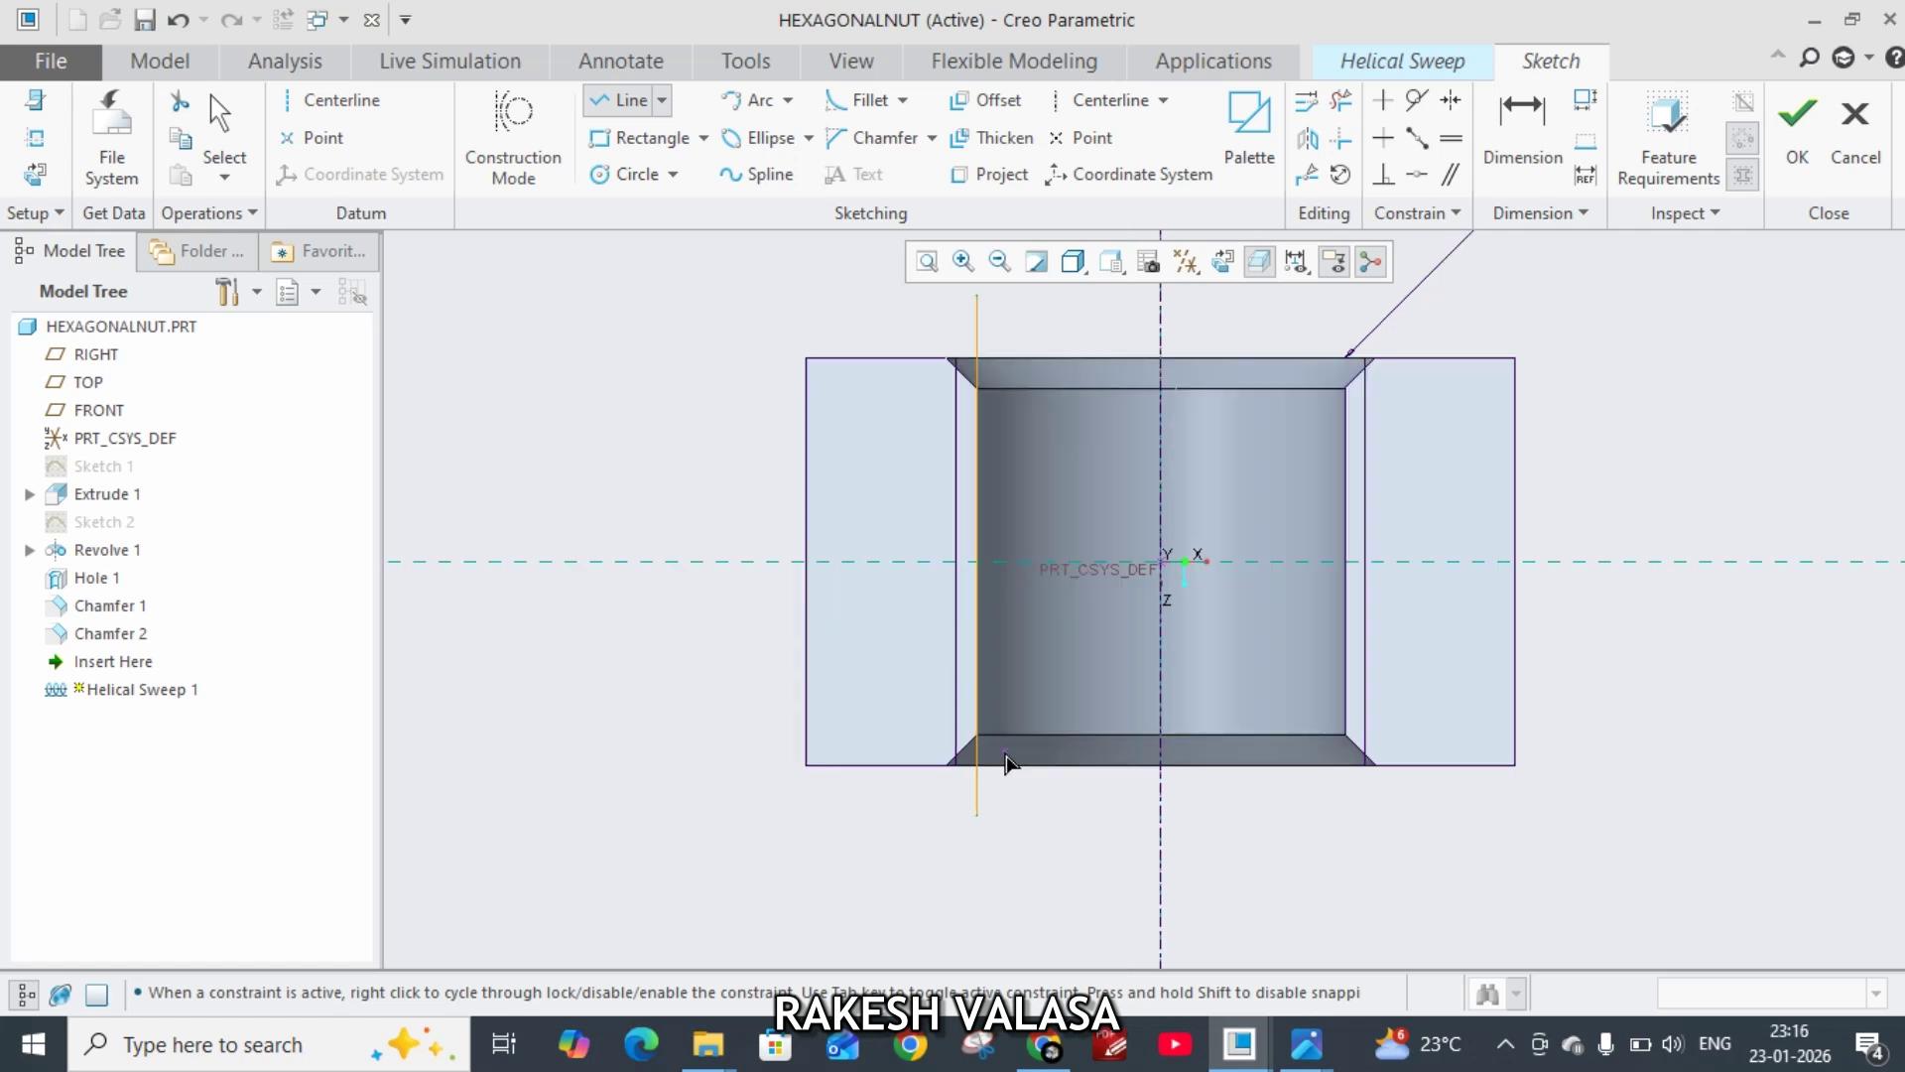
middle_click(1064, 851)
middle_click(1063, 850)
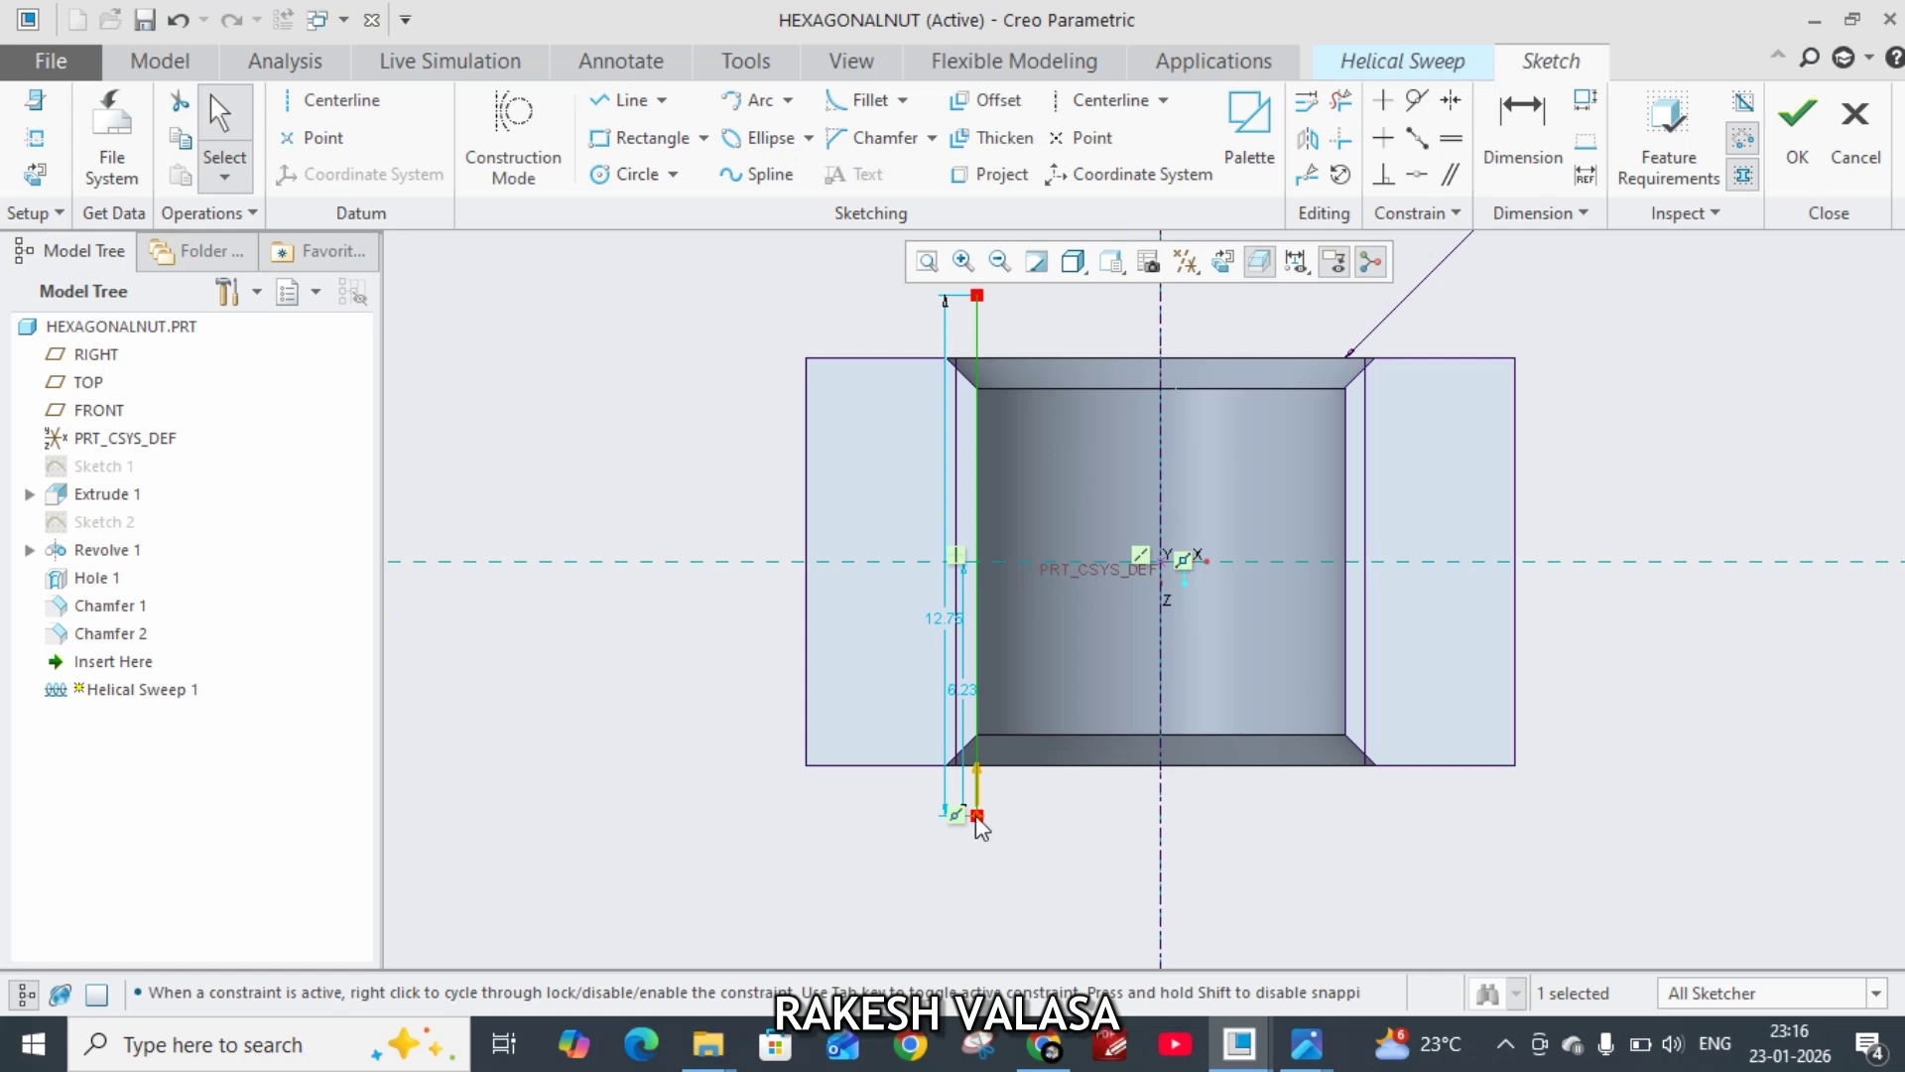
Step: Dimension the profile line's lower end 0.5 below the nut's bottom face
scroll(977, 819, down, 1)
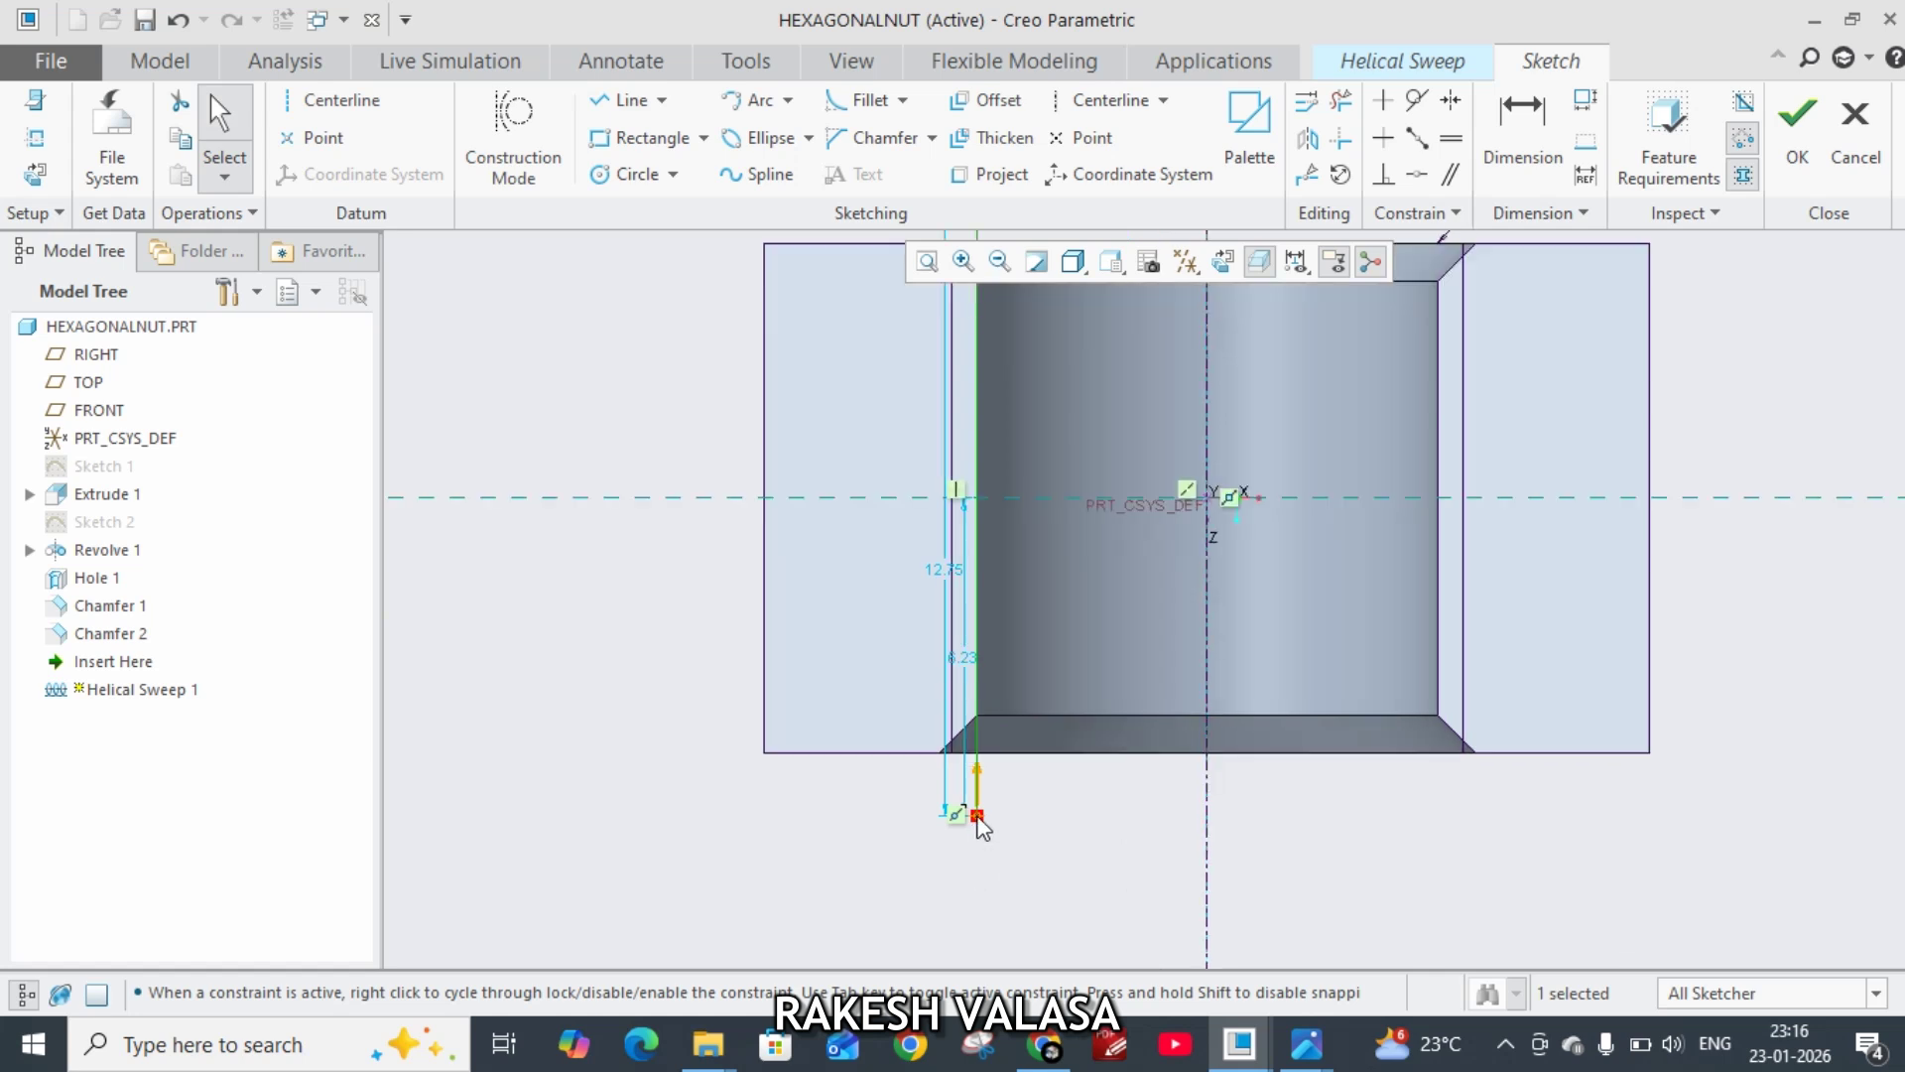
click(1522, 154)
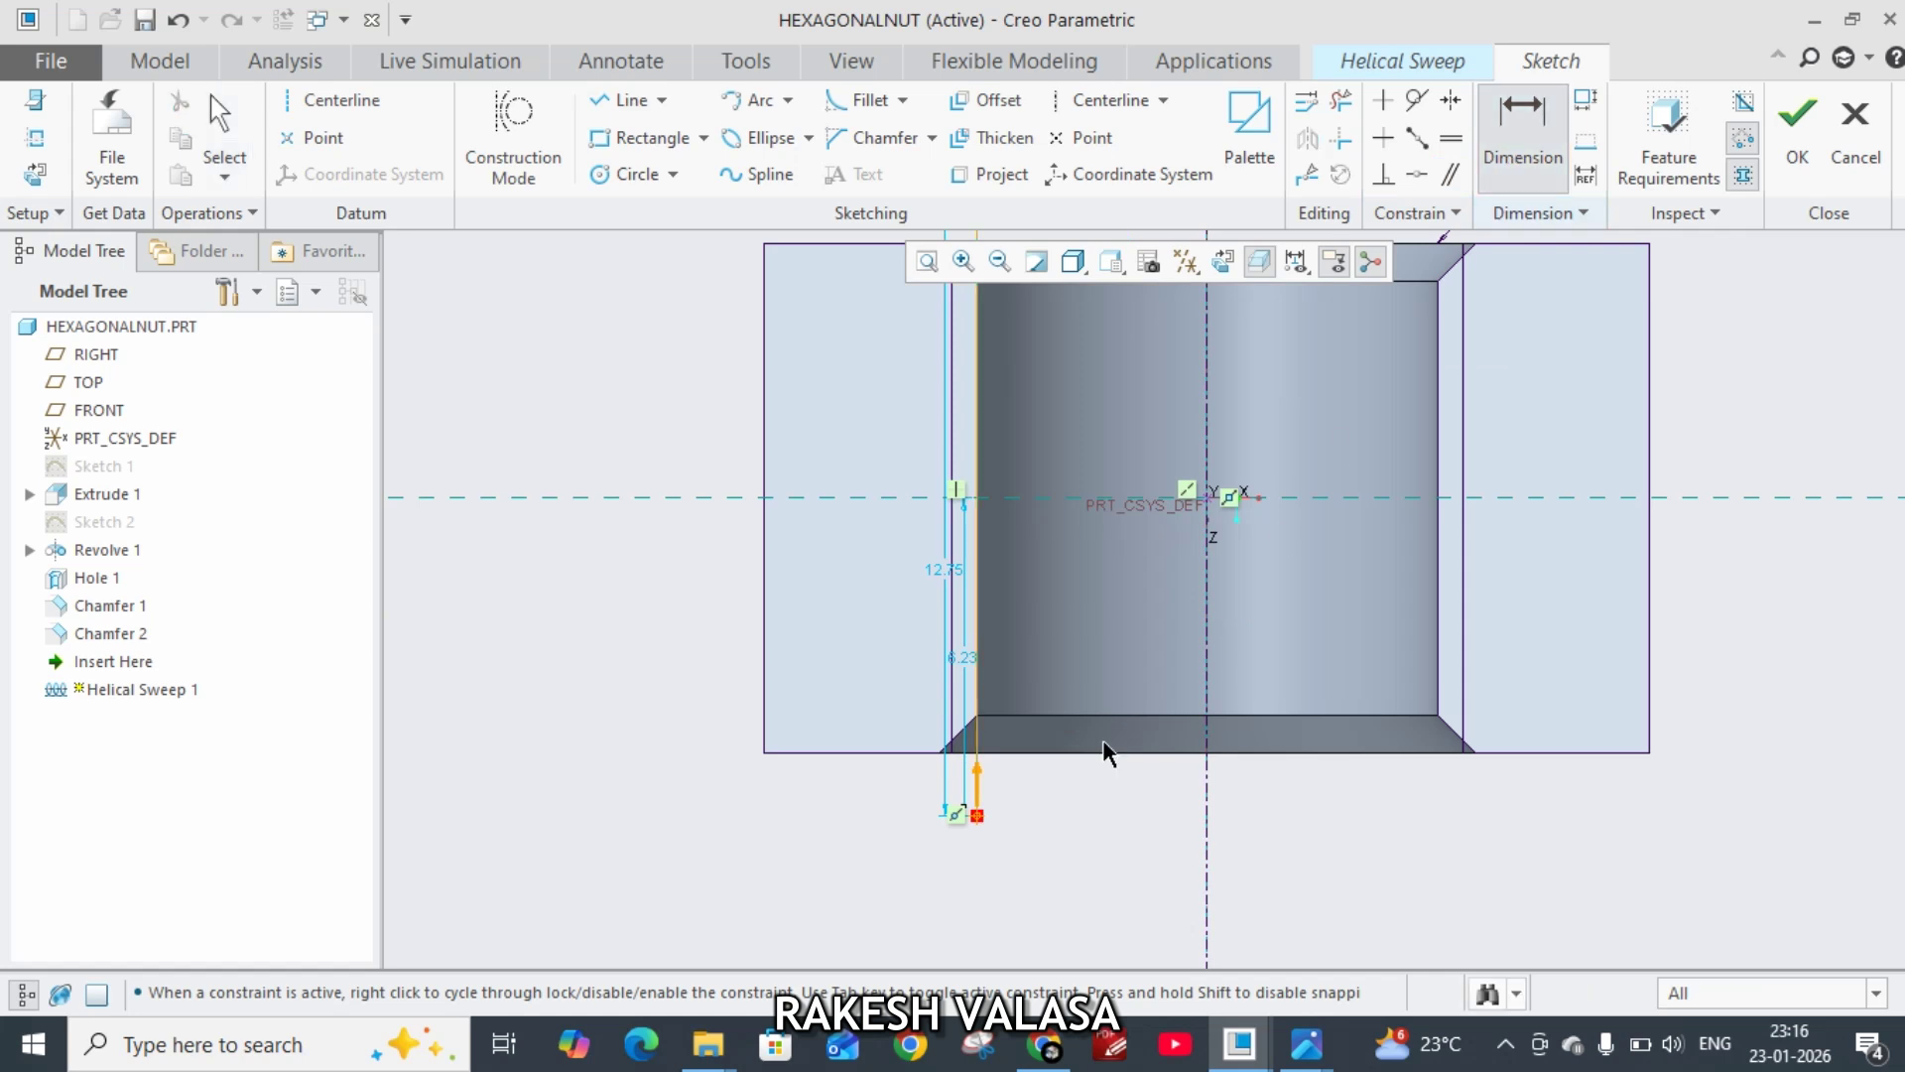
click(977, 816)
click(1017, 760)
middle_click(1022, 794)
text(0.5)
key(Return)
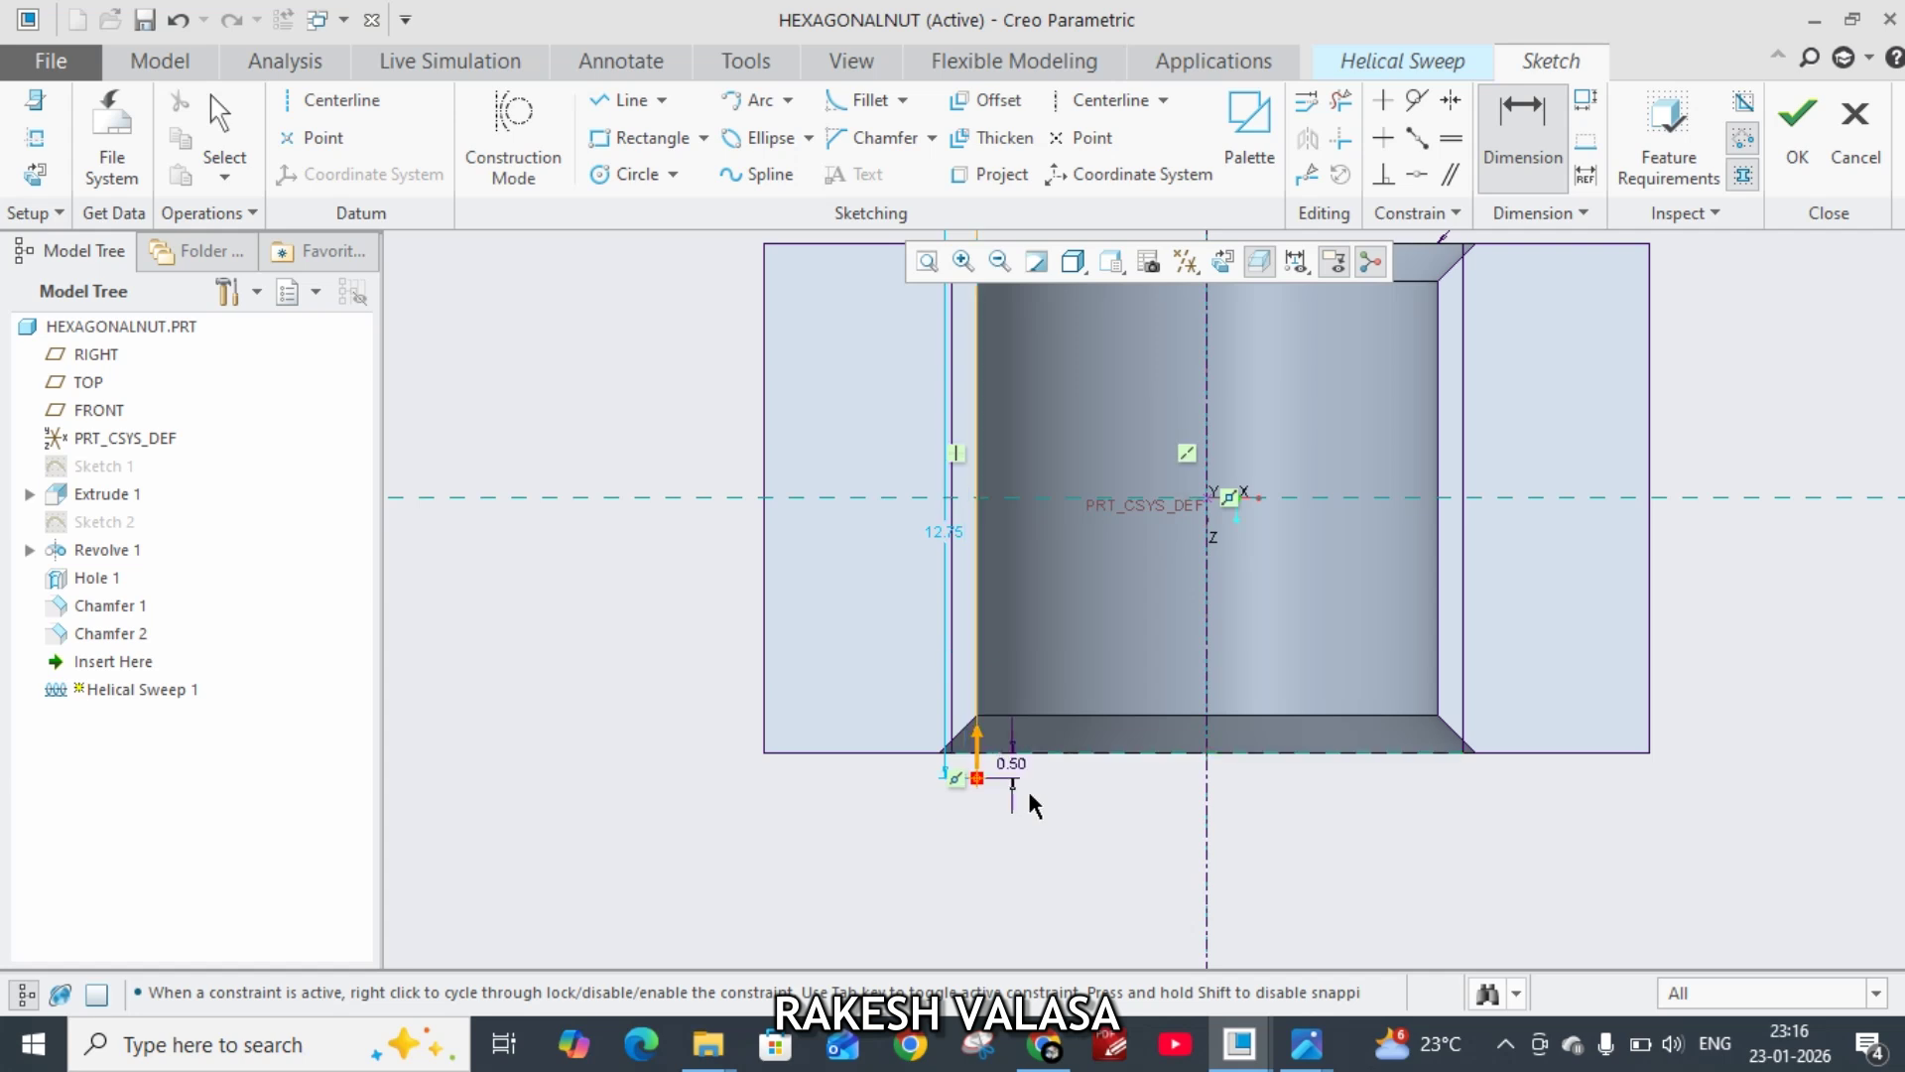
Step: Dimension the profile line's upper end 0.5 above the nut's top face and accept the profile sketch
scroll(1027, 799, up, 3)
scroll(1010, 516, down, 2)
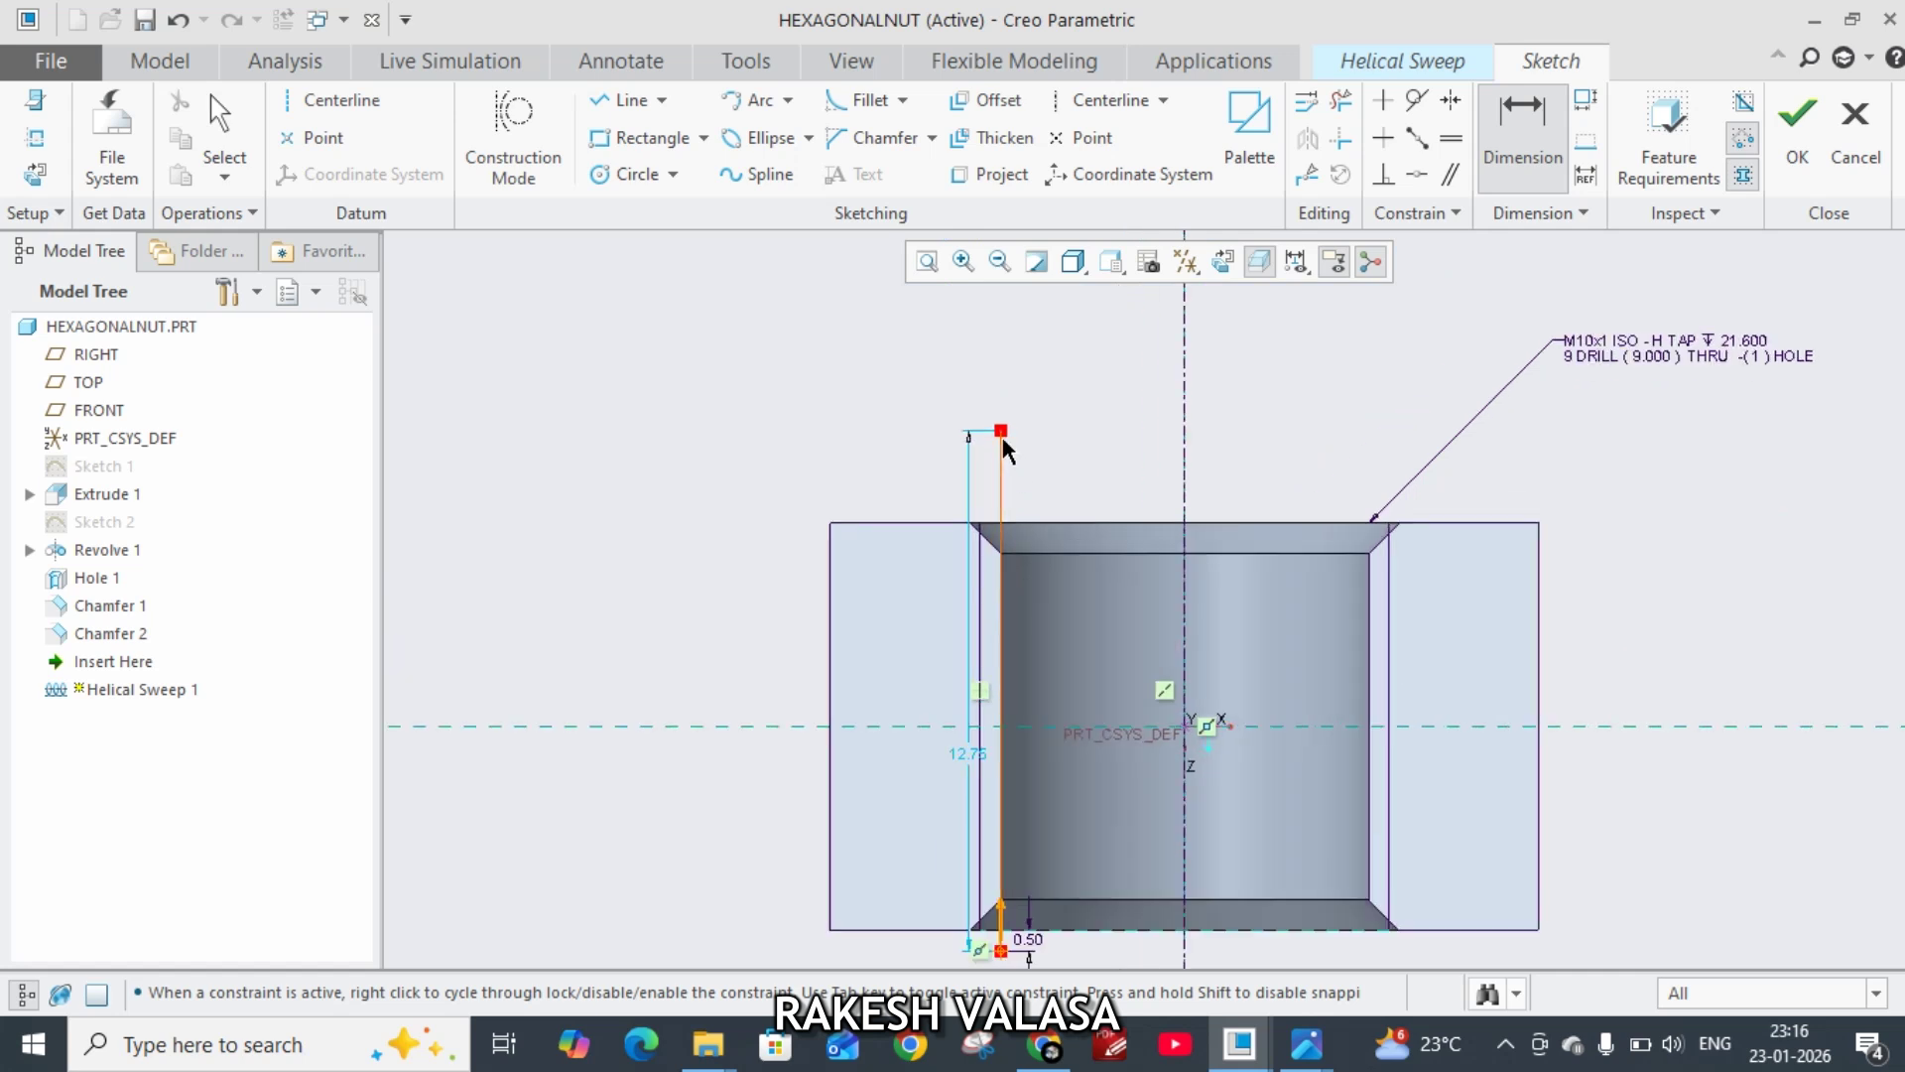
click(1057, 533)
middle_click(1044, 496)
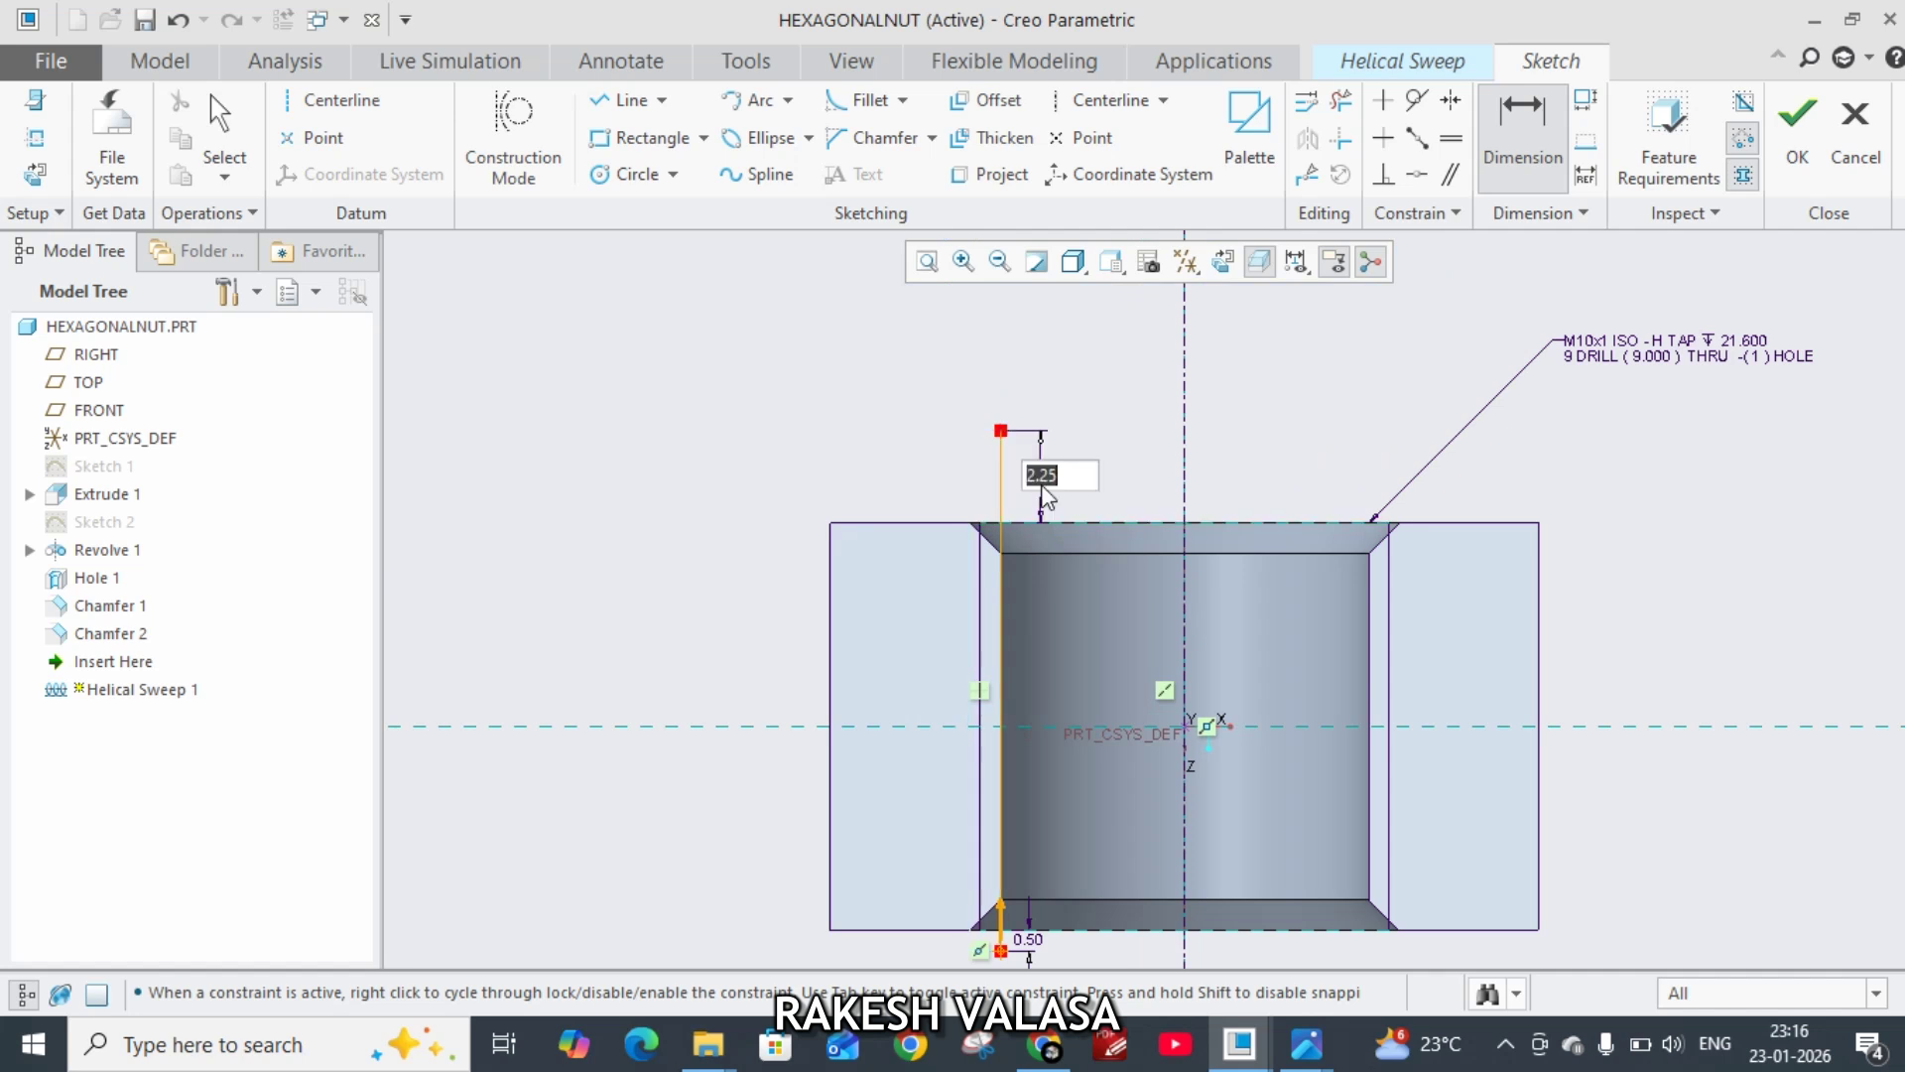
text(0.5)
key(Return)
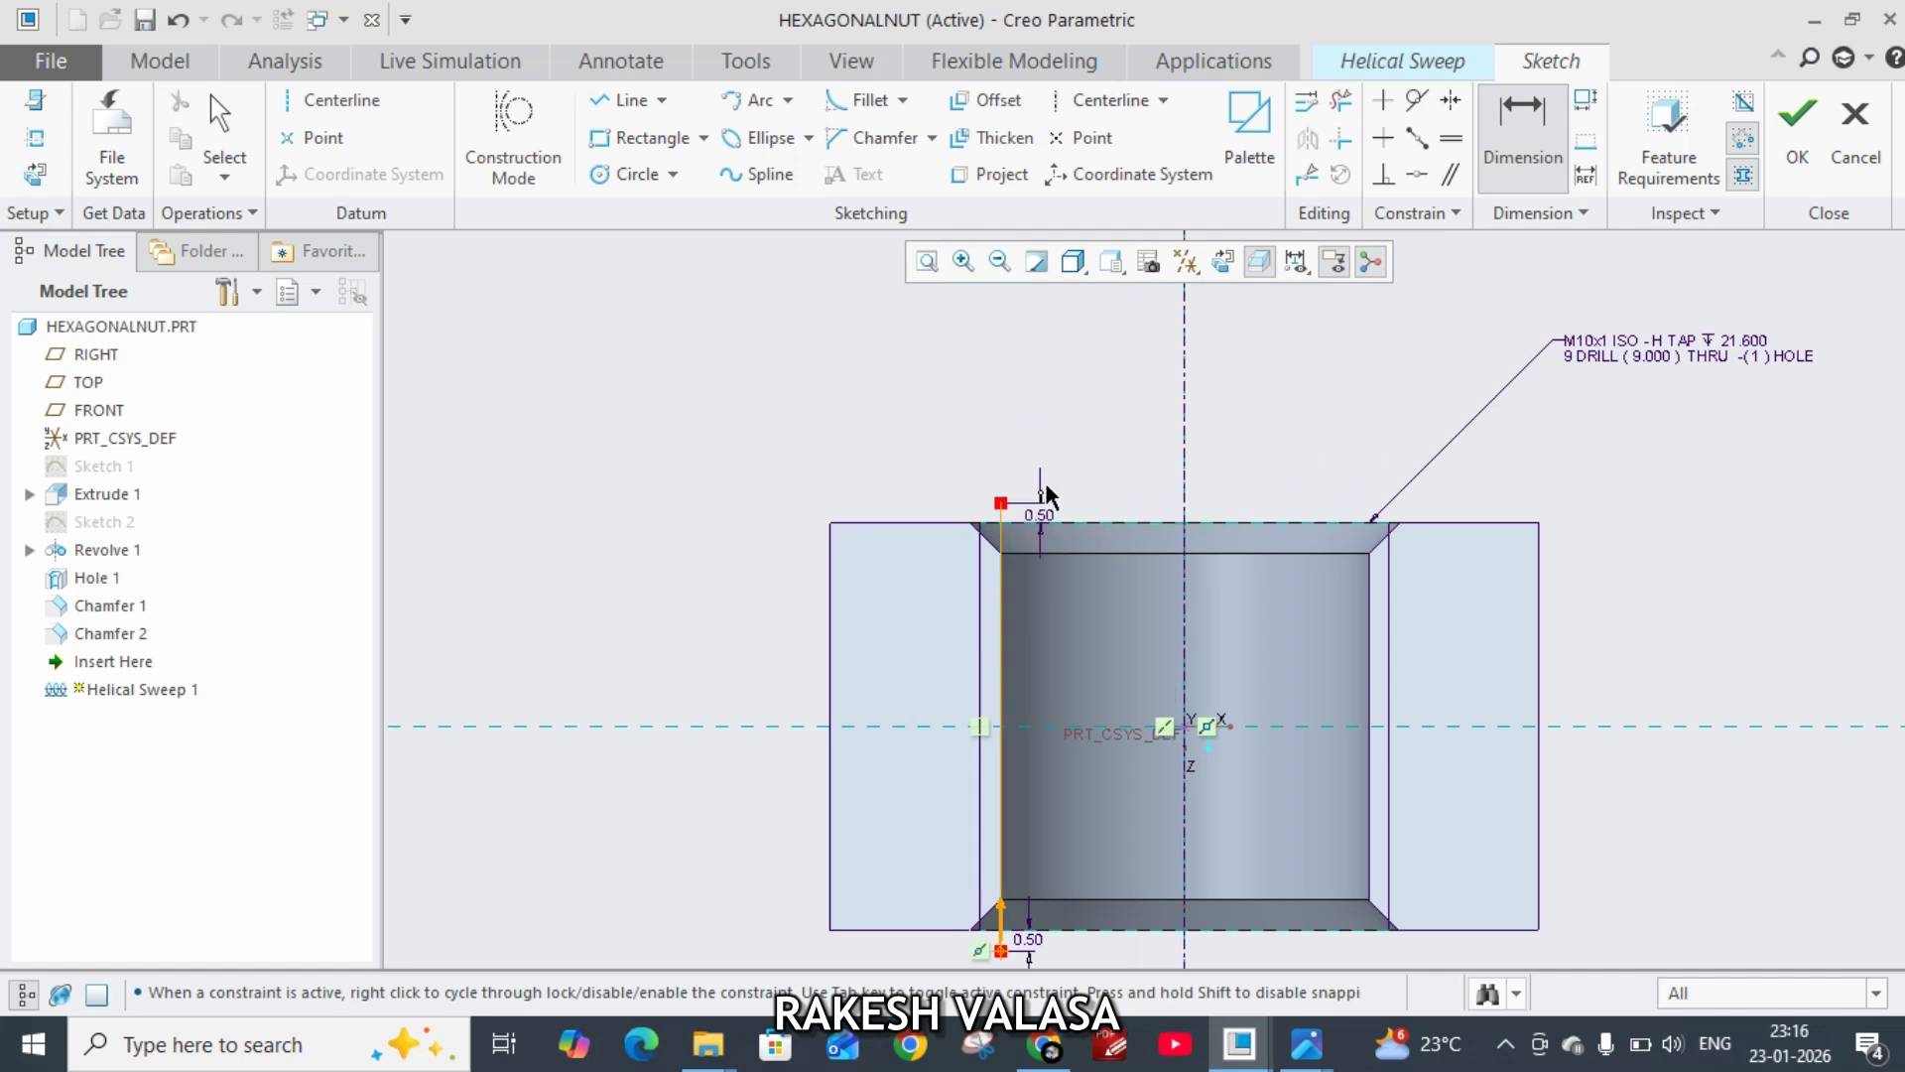
click(1801, 147)
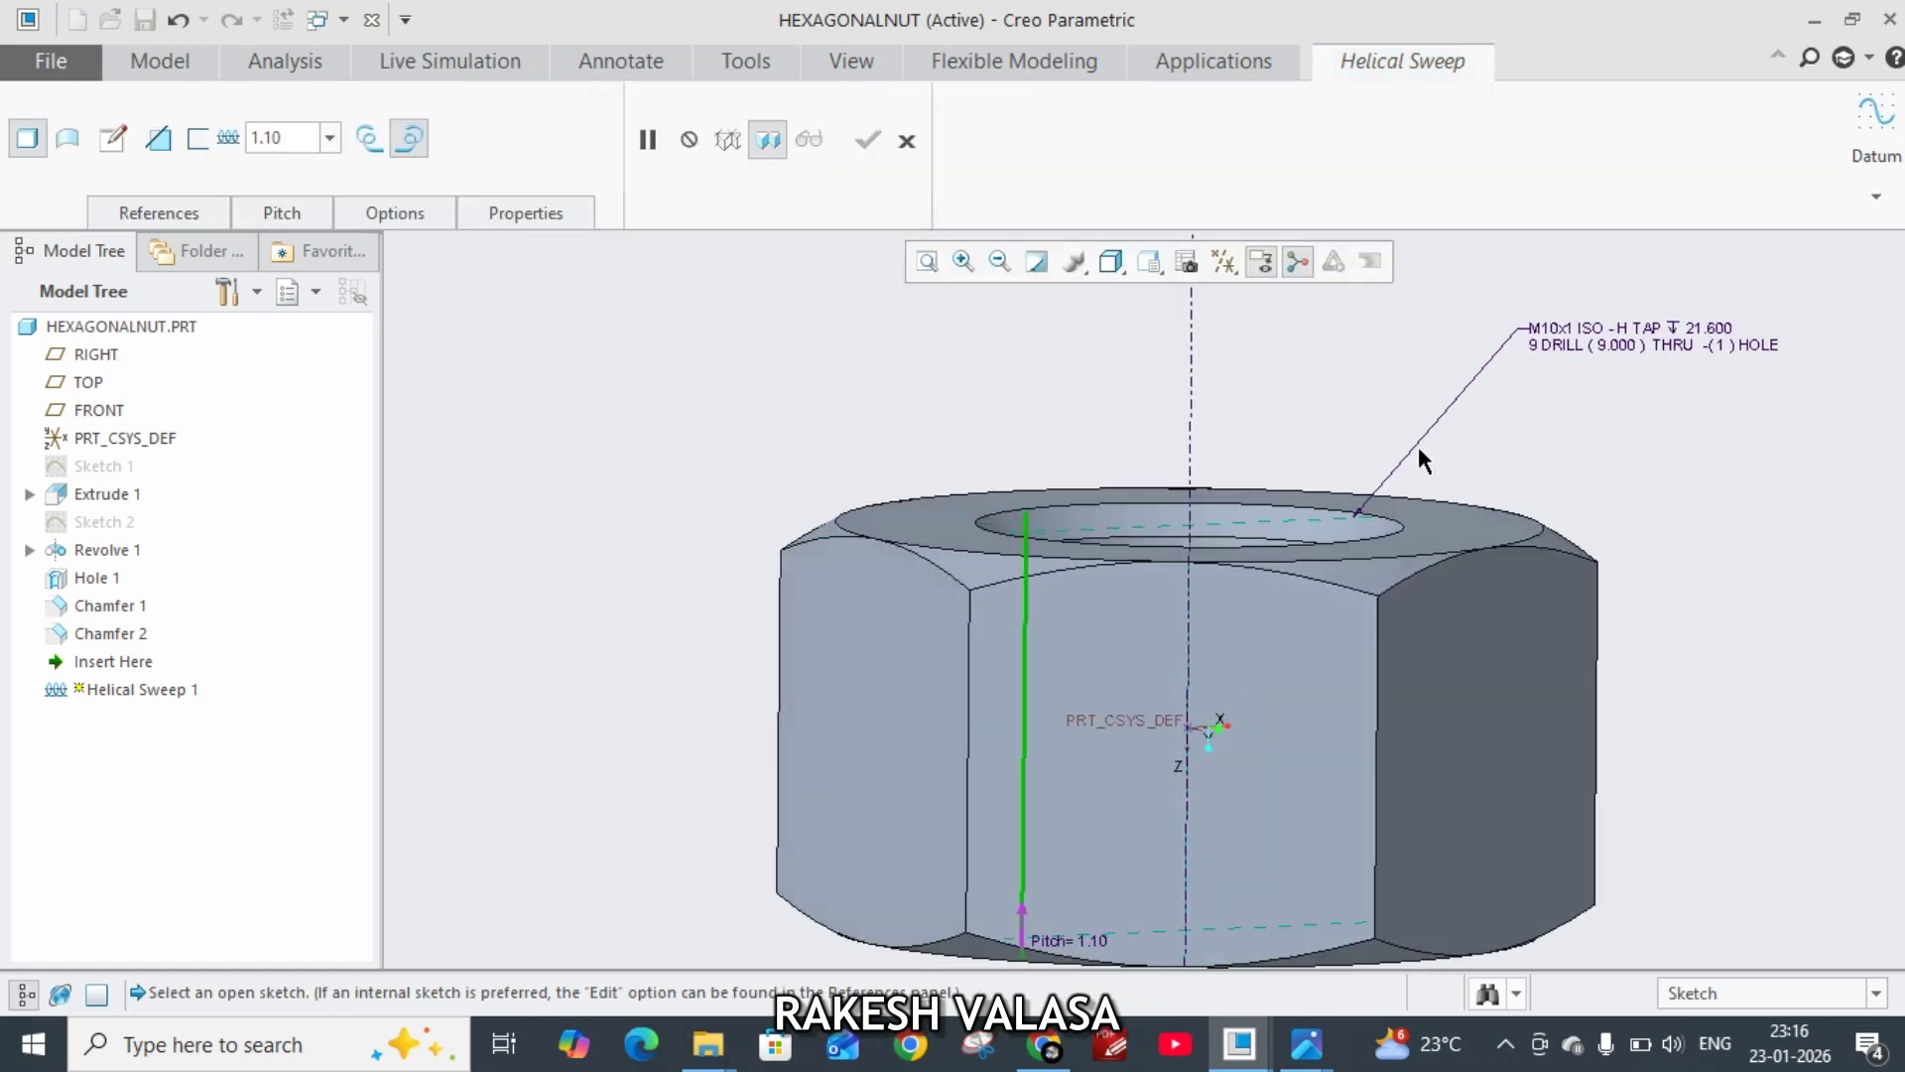
Step: Open the sweep section sketch and draw a closed triangle from the helix start point, with a vertical side about 1.70 long and its apex pointing outward
click(115, 139)
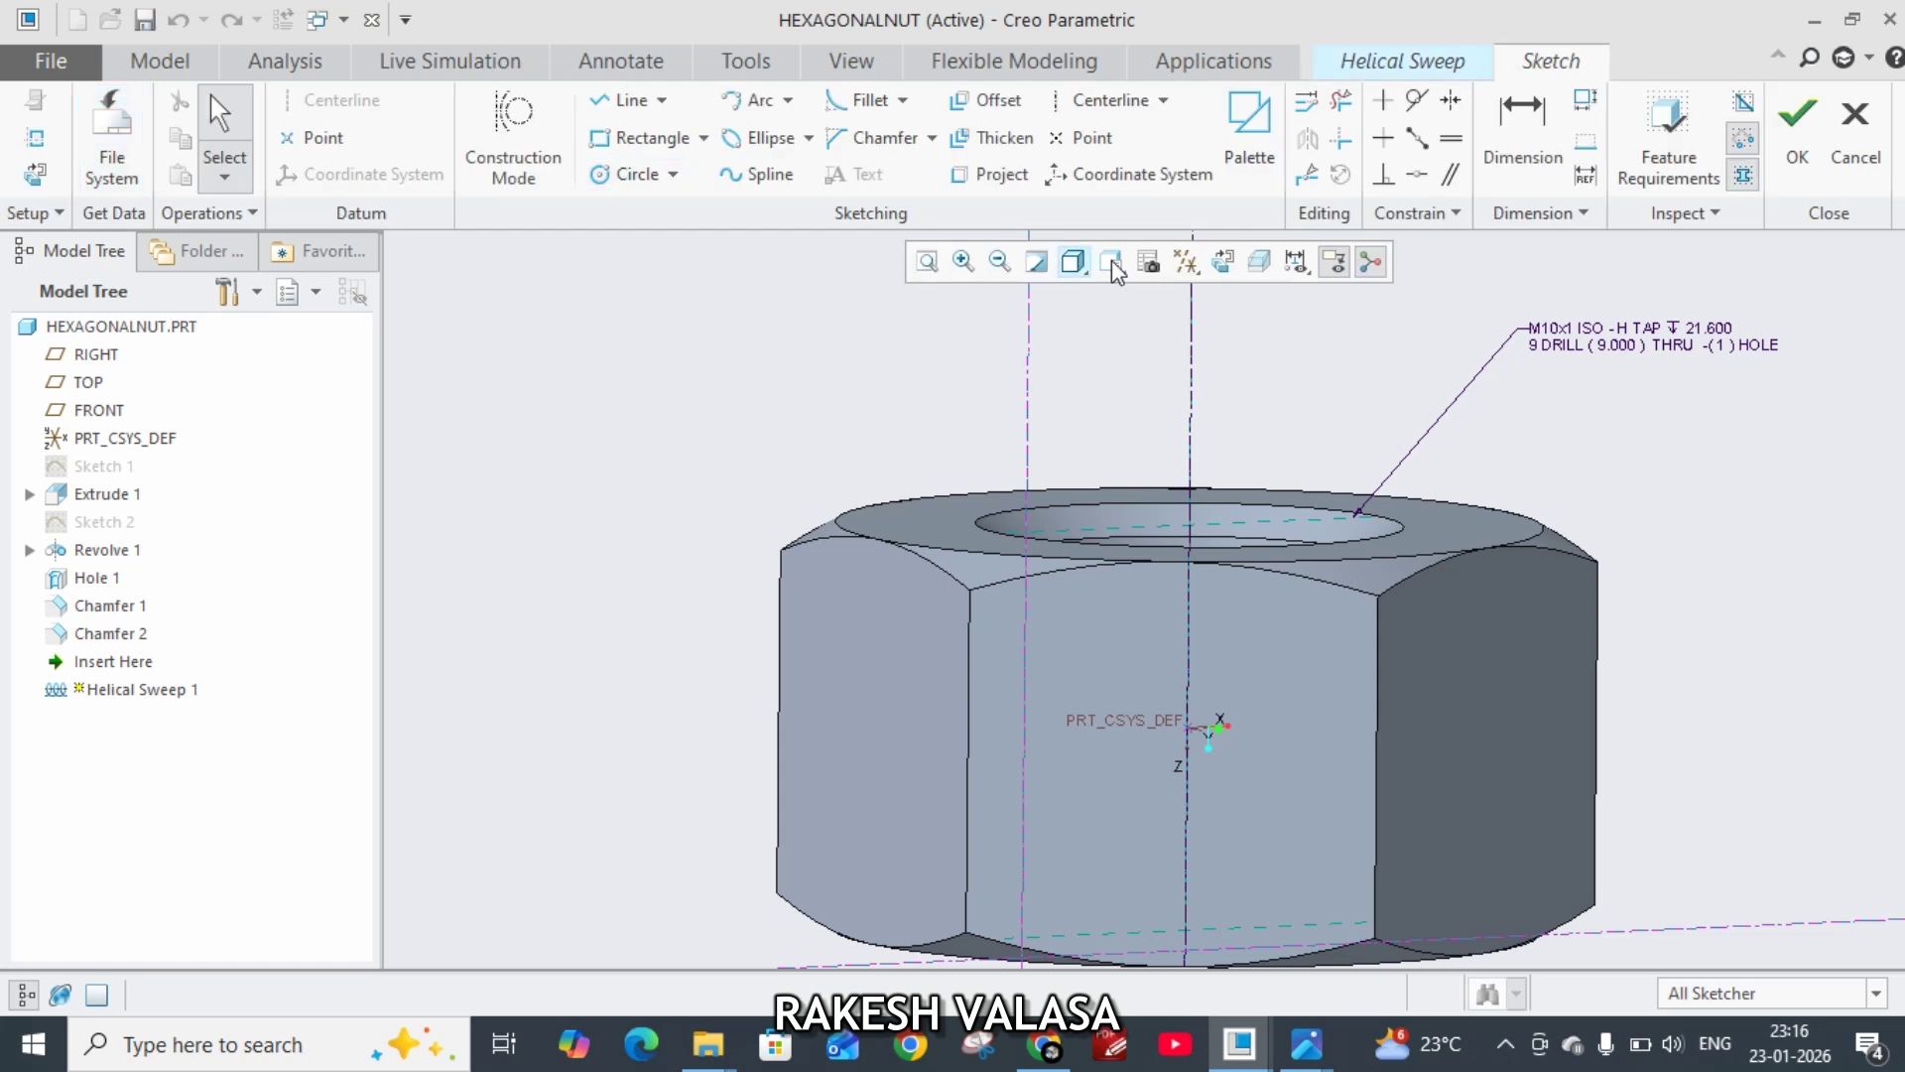
click(1222, 262)
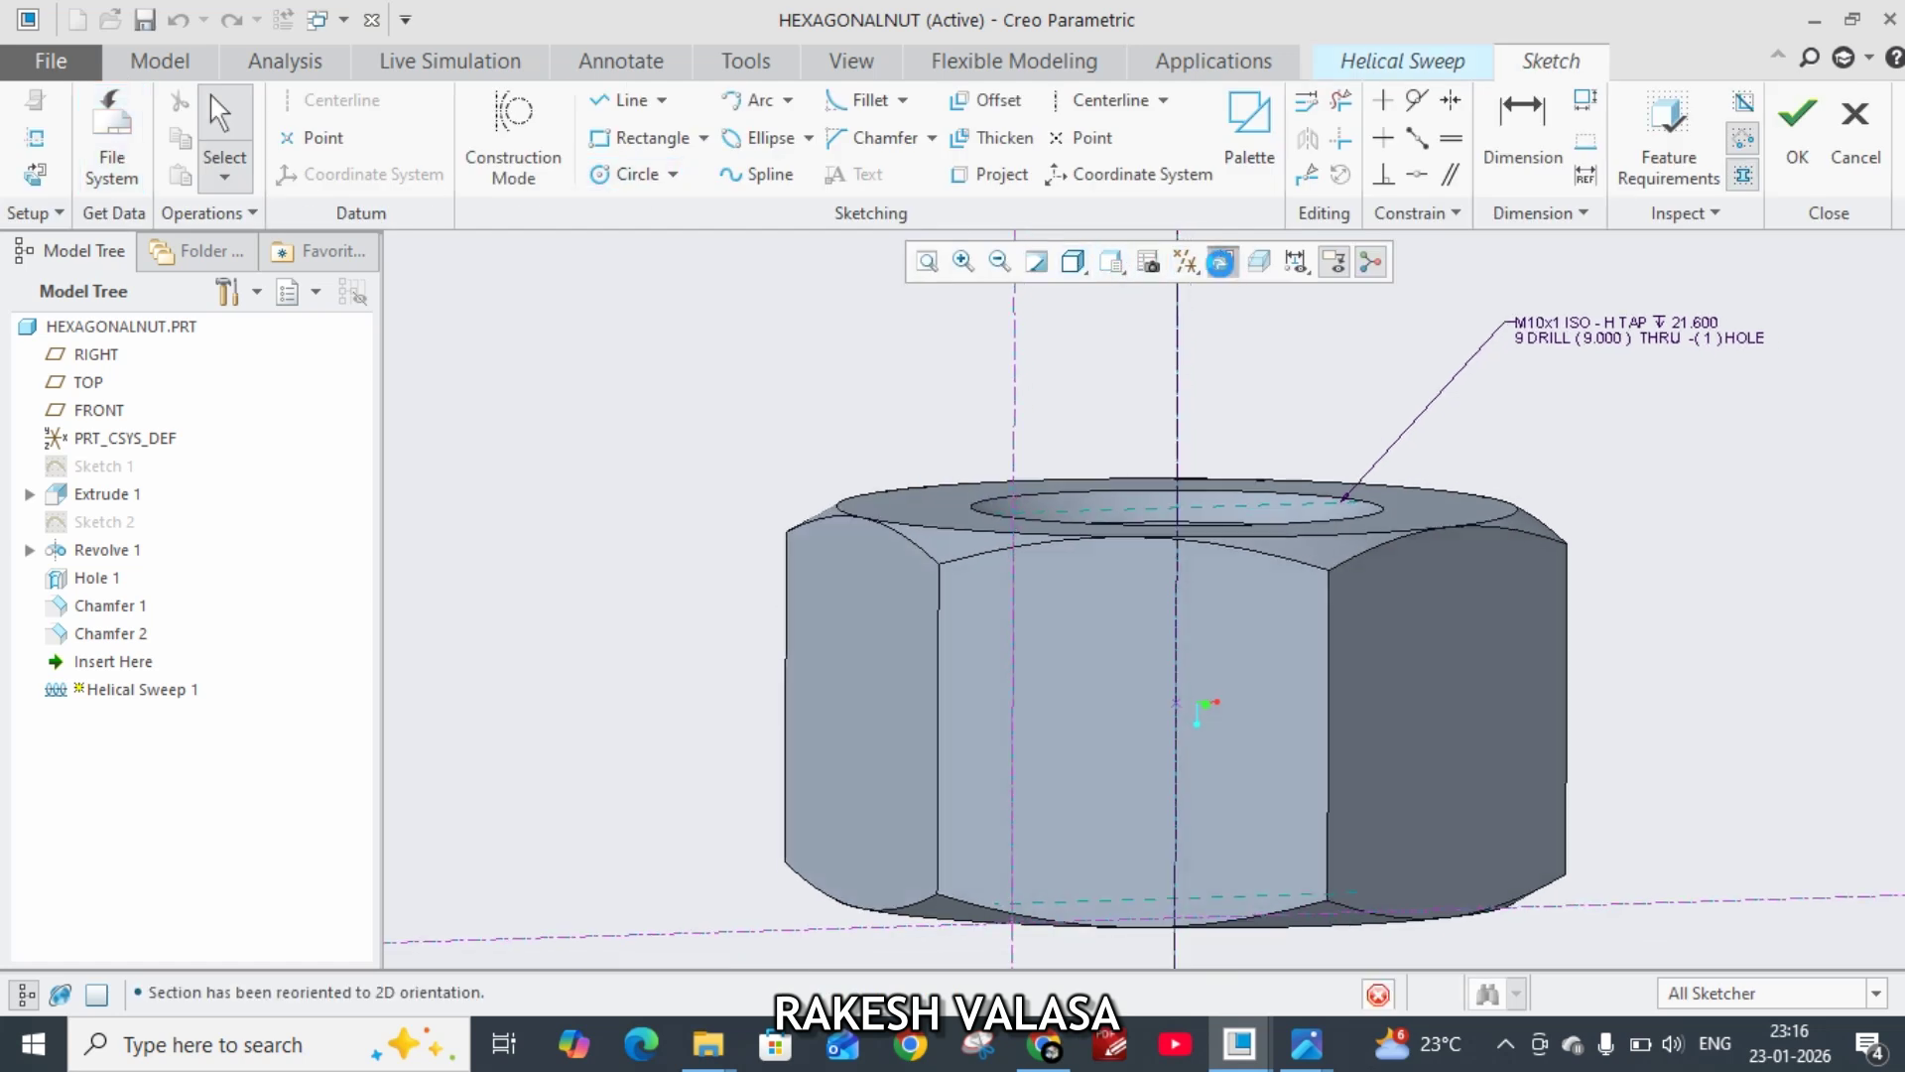
scroll(998, 801, down, 2)
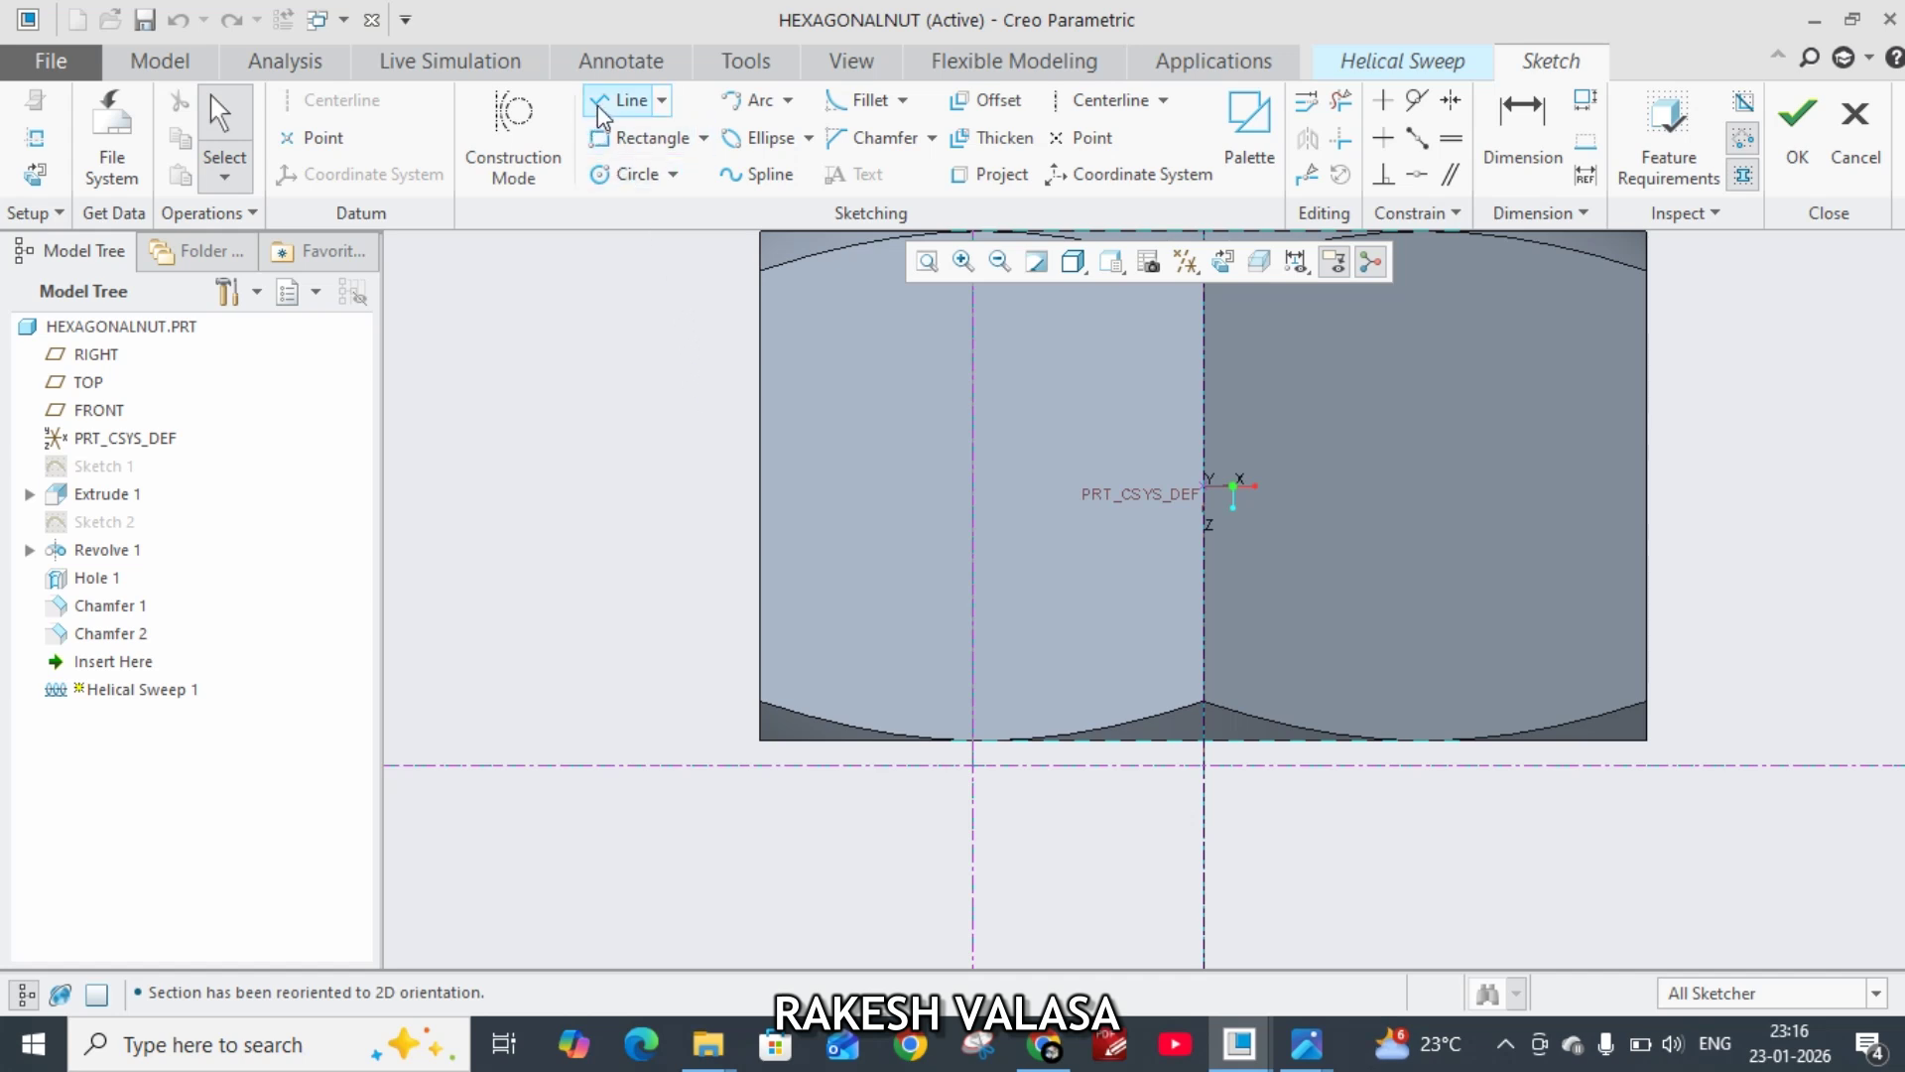
click(620, 99)
click(973, 766)
scroll(974, 710, down, 1)
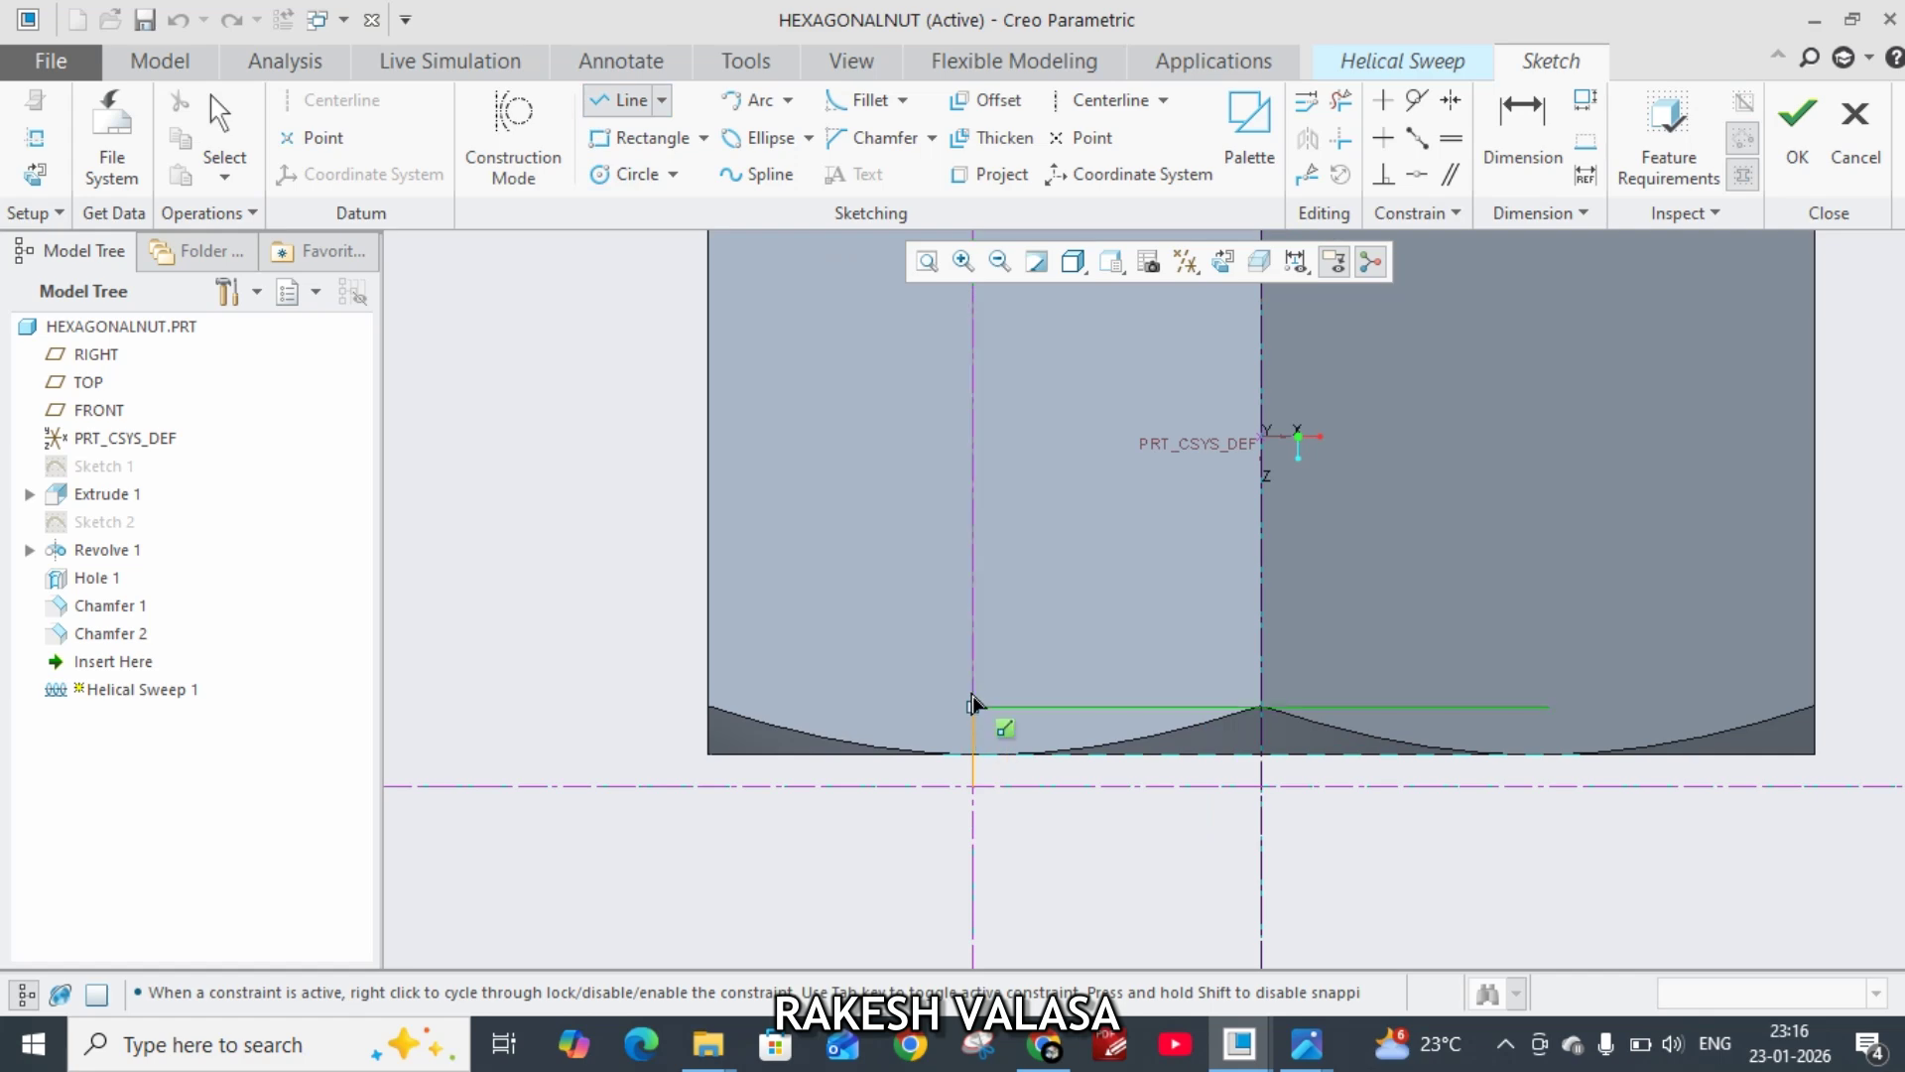
click(972, 685)
click(895, 714)
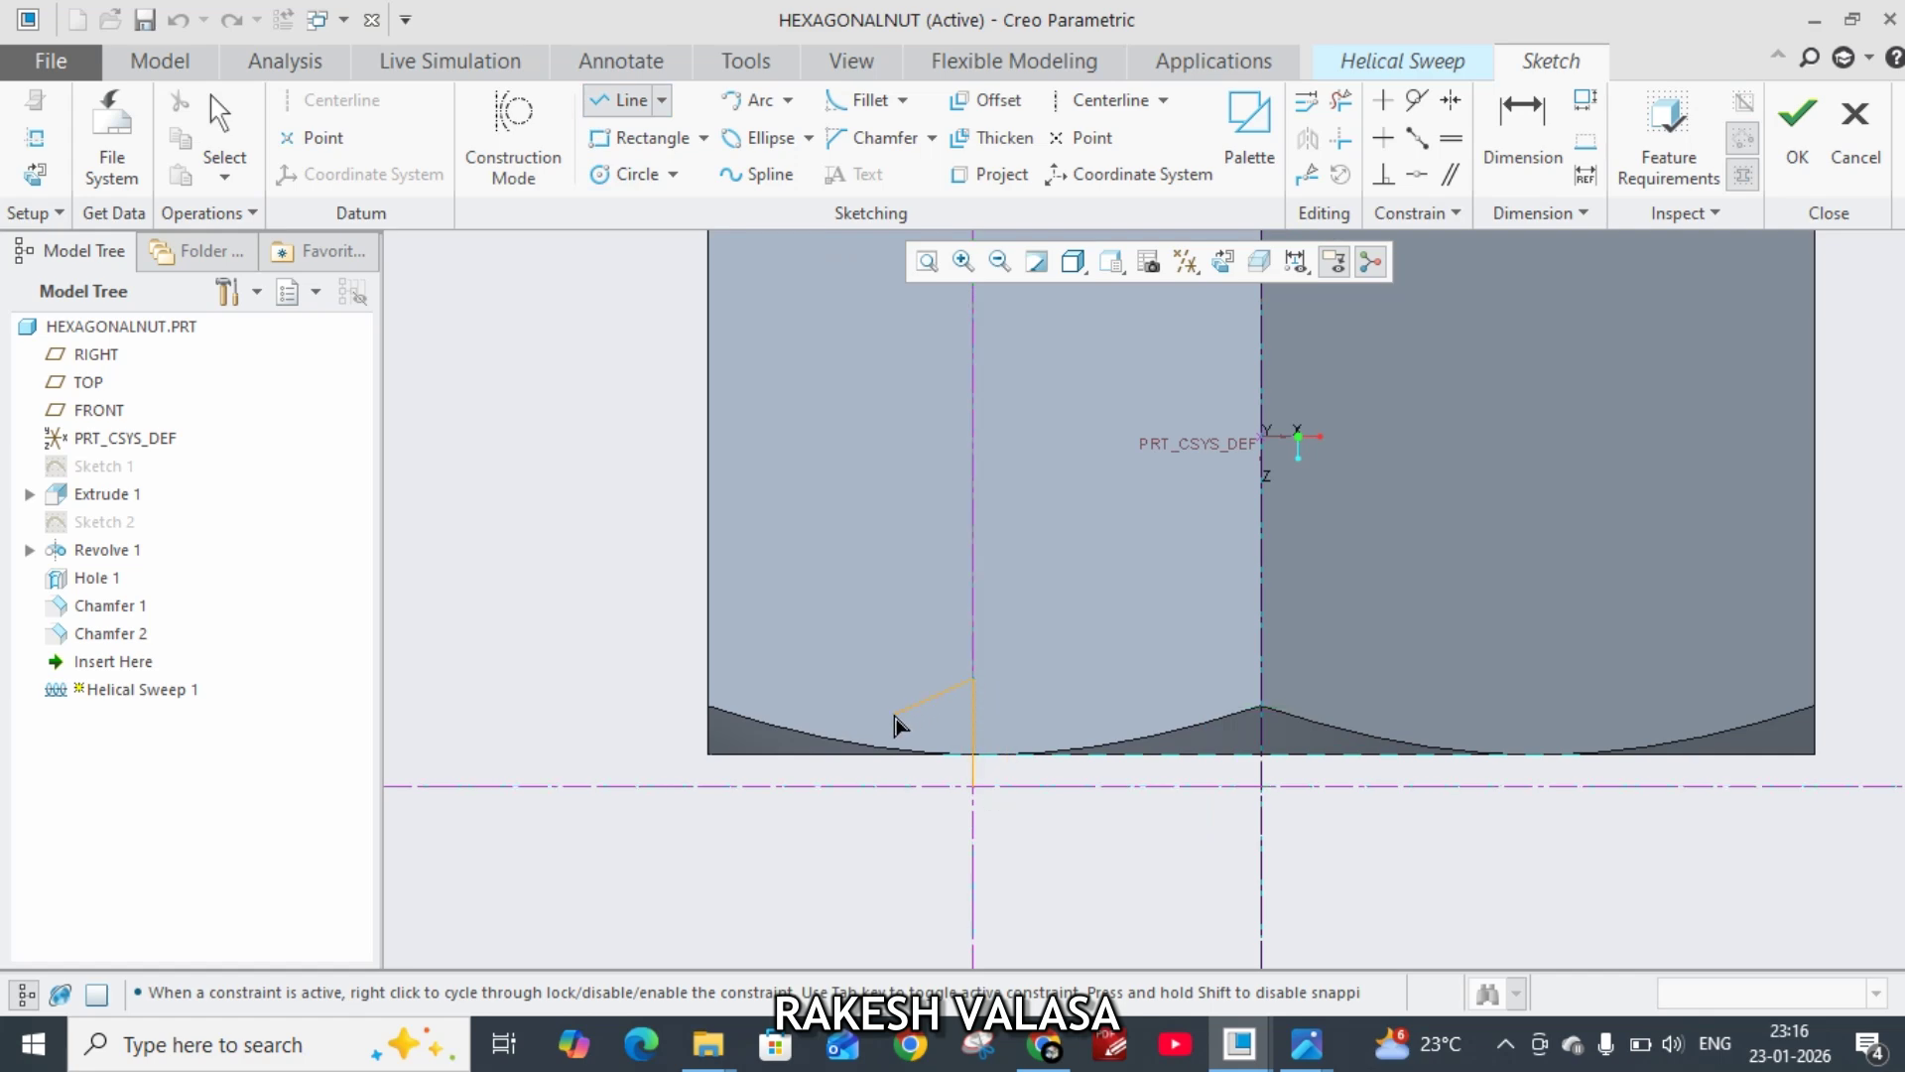
click(972, 786)
middle_click(917, 832)
middle_click(975, 779)
scroll(992, 764, down, 5)
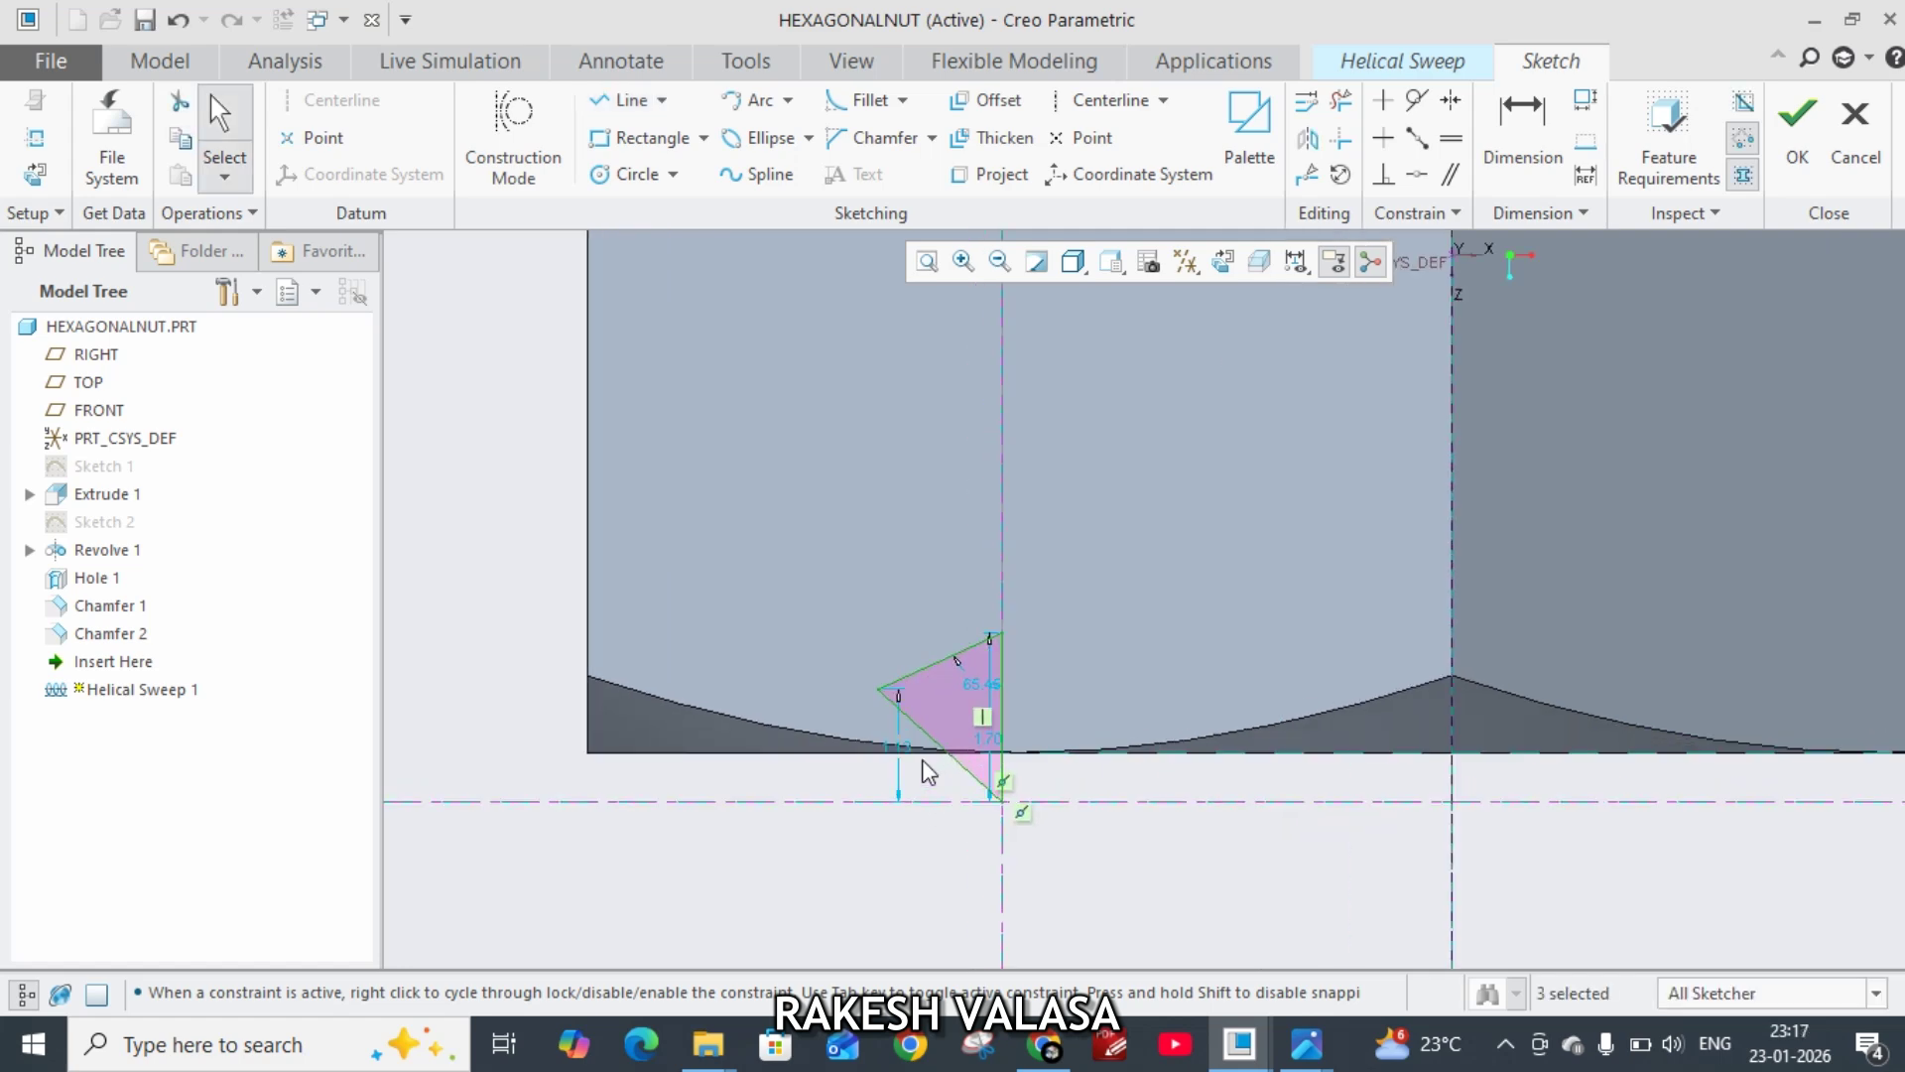
Step: Set both angles between the triangle's vertical side and its slanted sides to 60 degrees
double_click(1018, 615)
text(60)
key(Return)
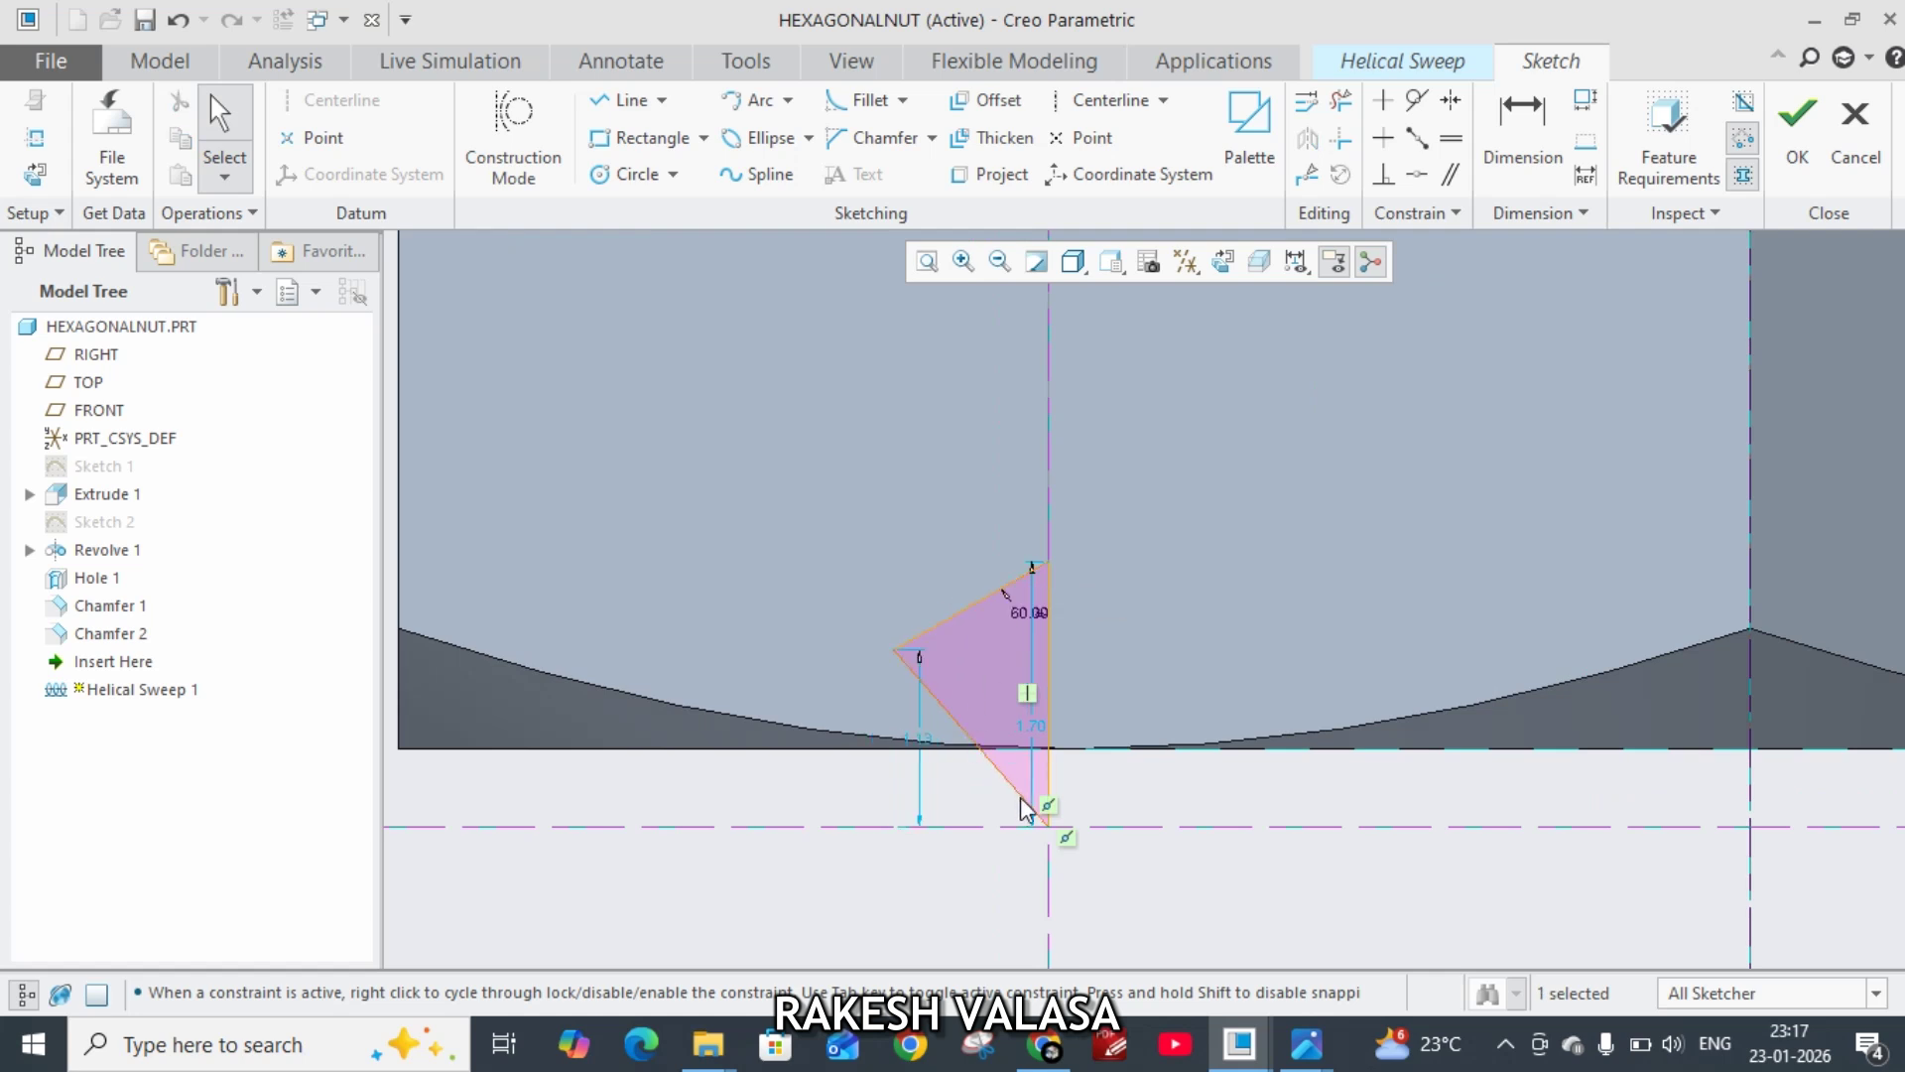
scroll(1029, 800, up, 2)
click(1523, 143)
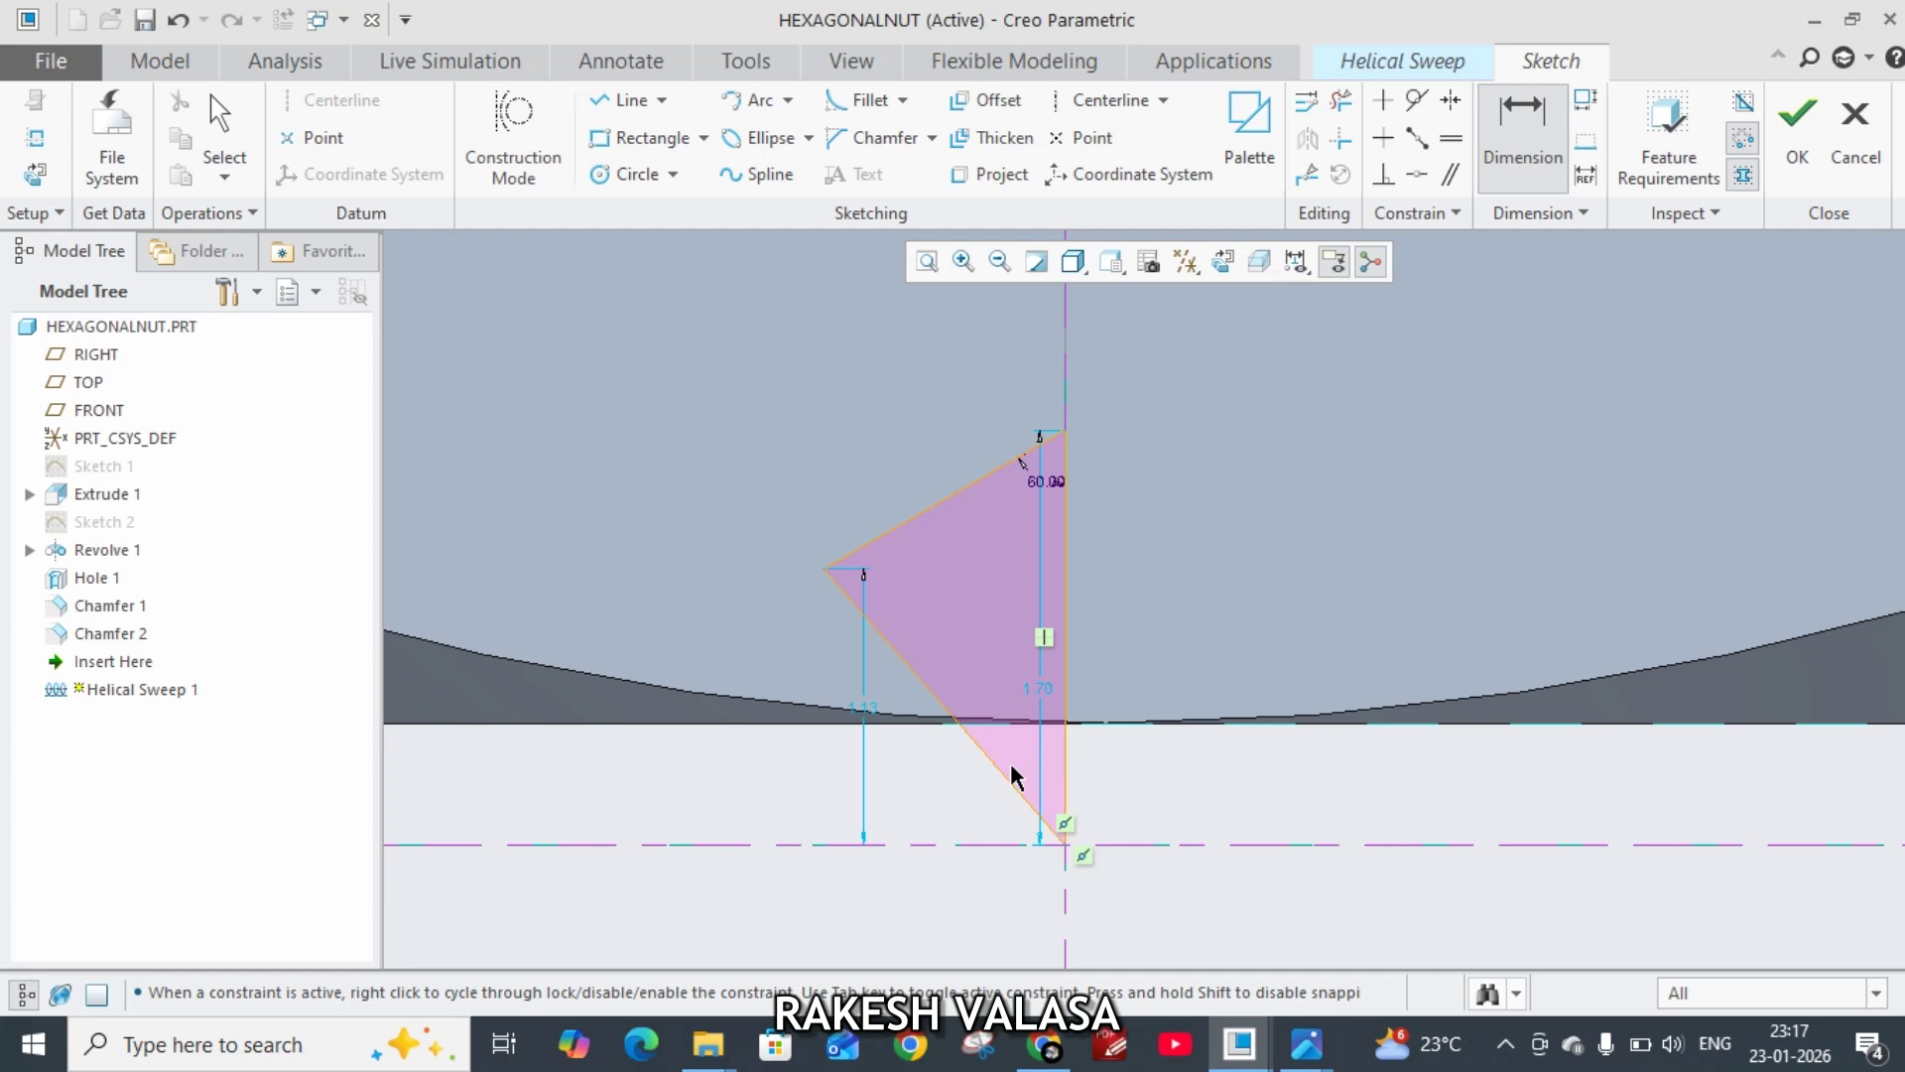
click(1010, 789)
click(1068, 754)
middle_click(1007, 700)
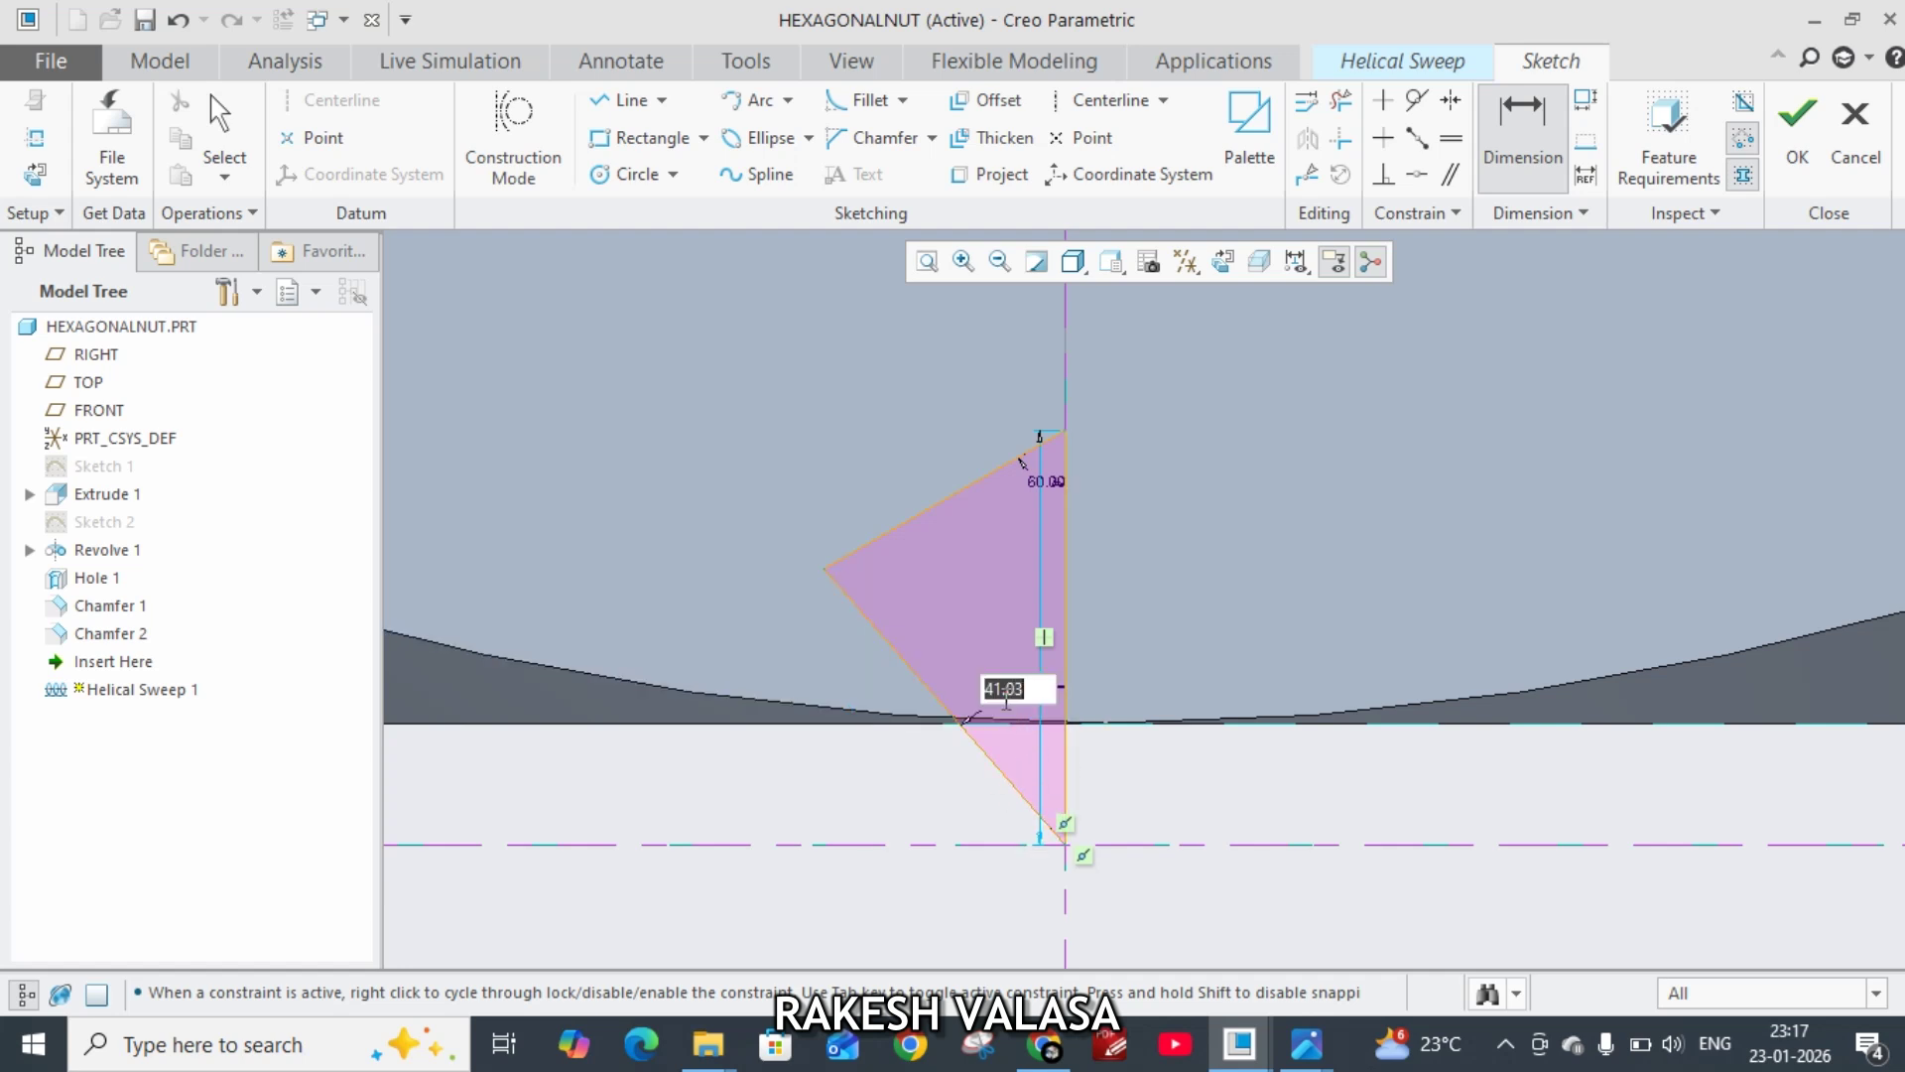
text(60)
key(Return)
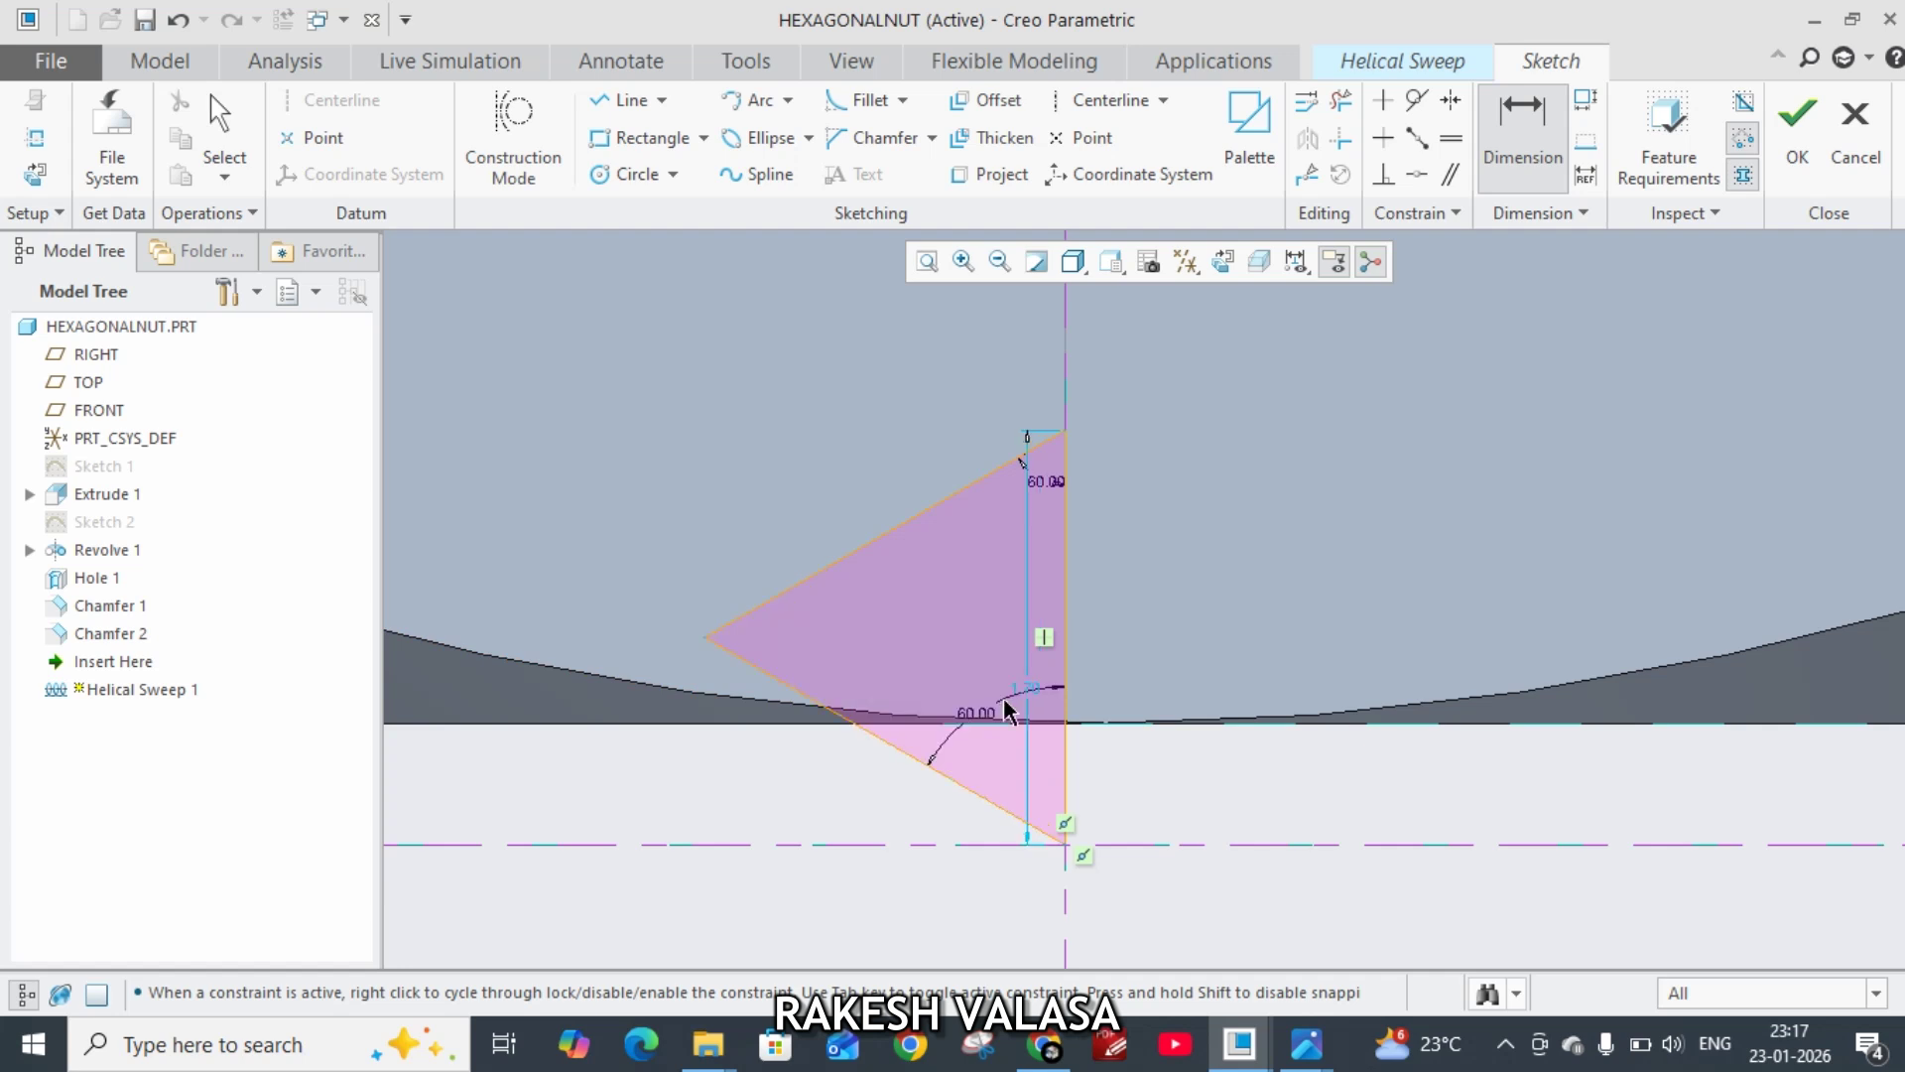
click(879, 745)
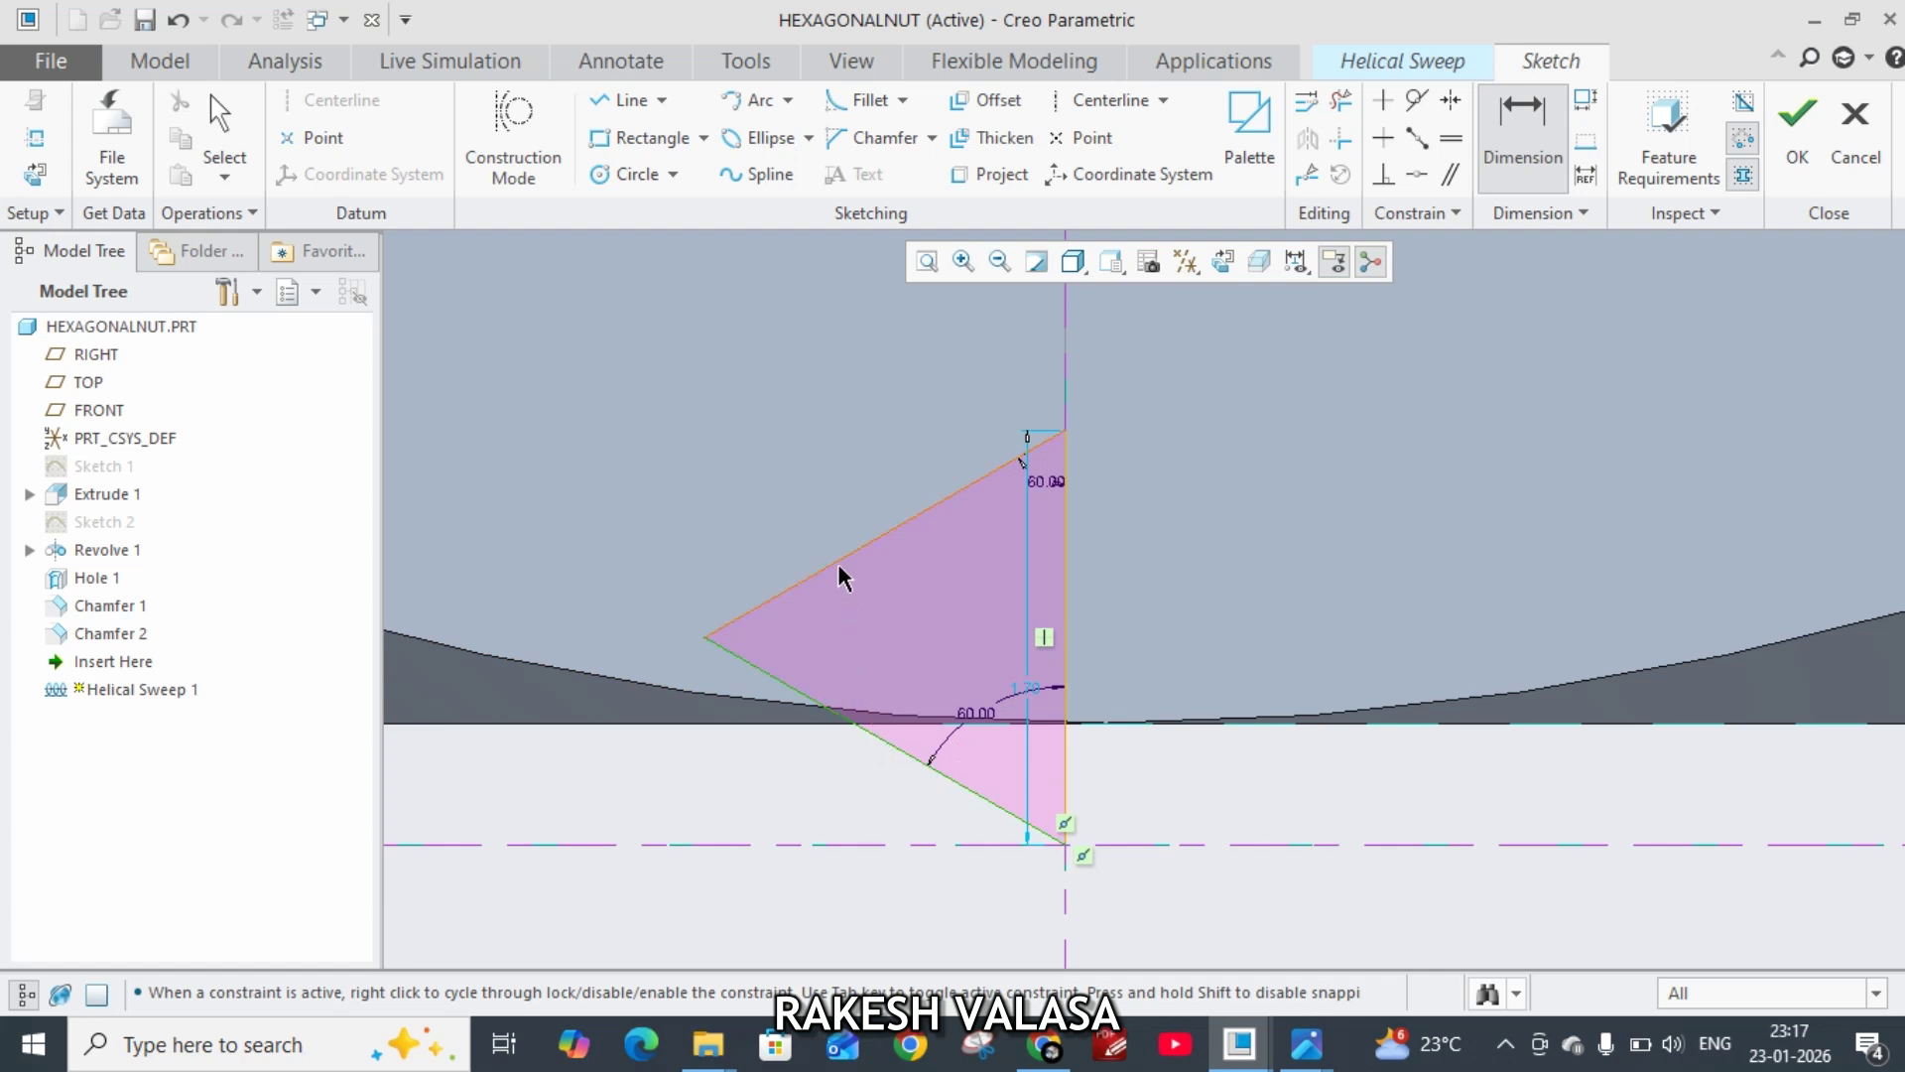
ctrl+click(1065, 609)
click(1451, 138)
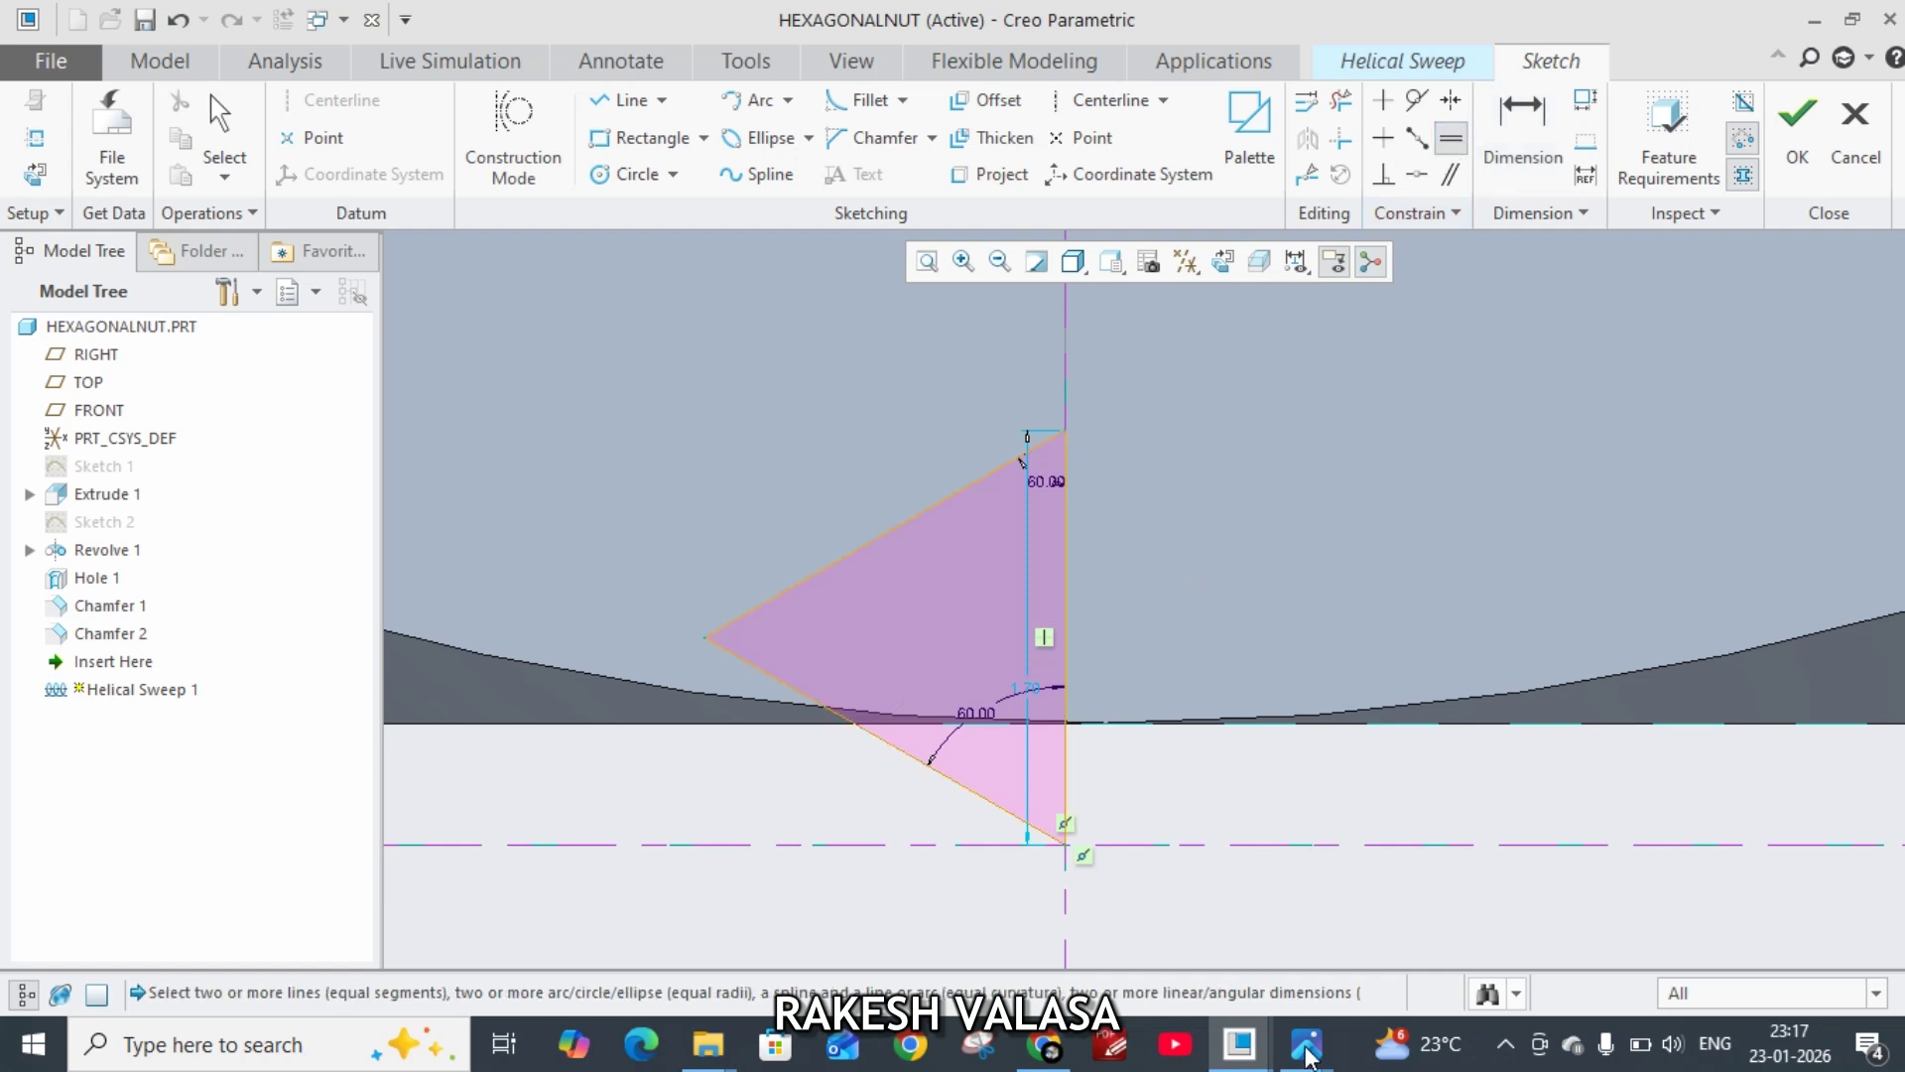
Step: Consult the internal and external thread profile image in Photos, return to Creo Parametric, and fillet the triangle's outer apex with about 0.23 radius
mouse_move(1320, 1067)
click(1377, 961)
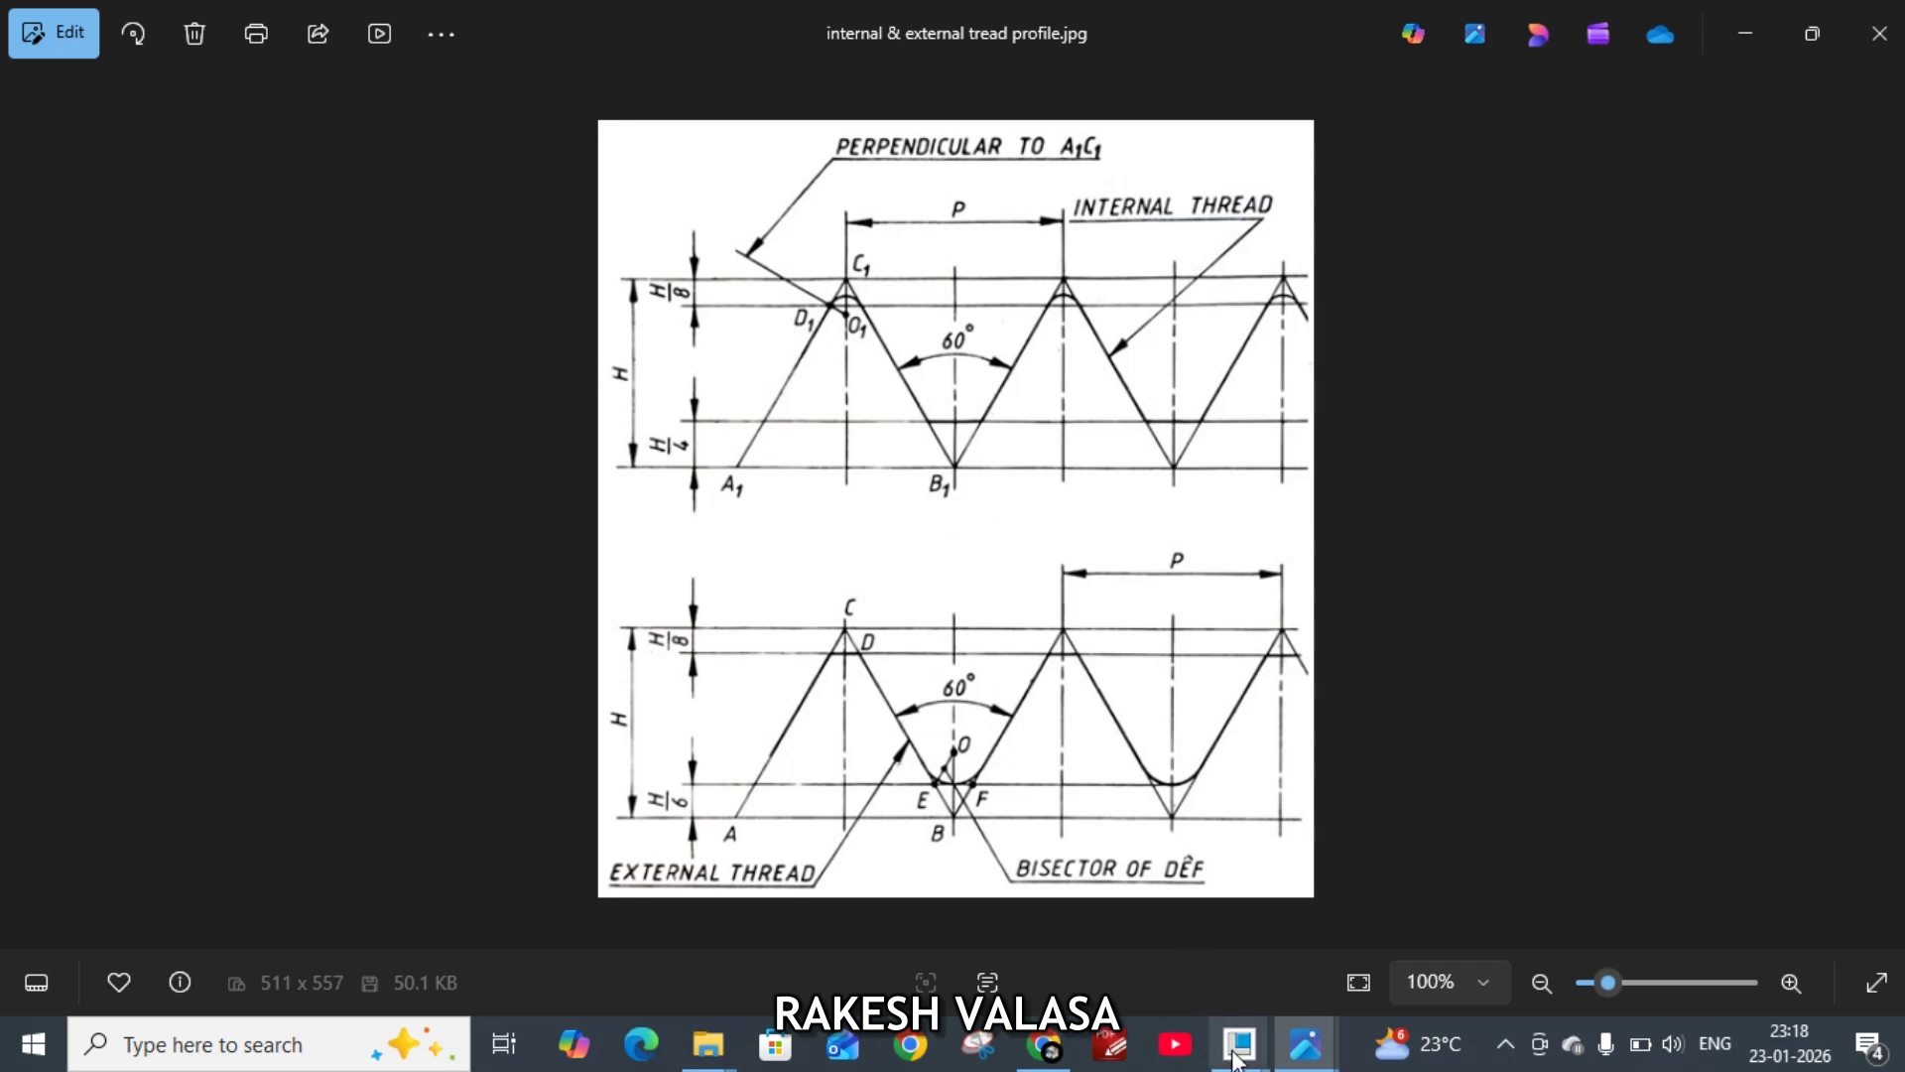
mouse_move(1235, 1052)
click(1543, 928)
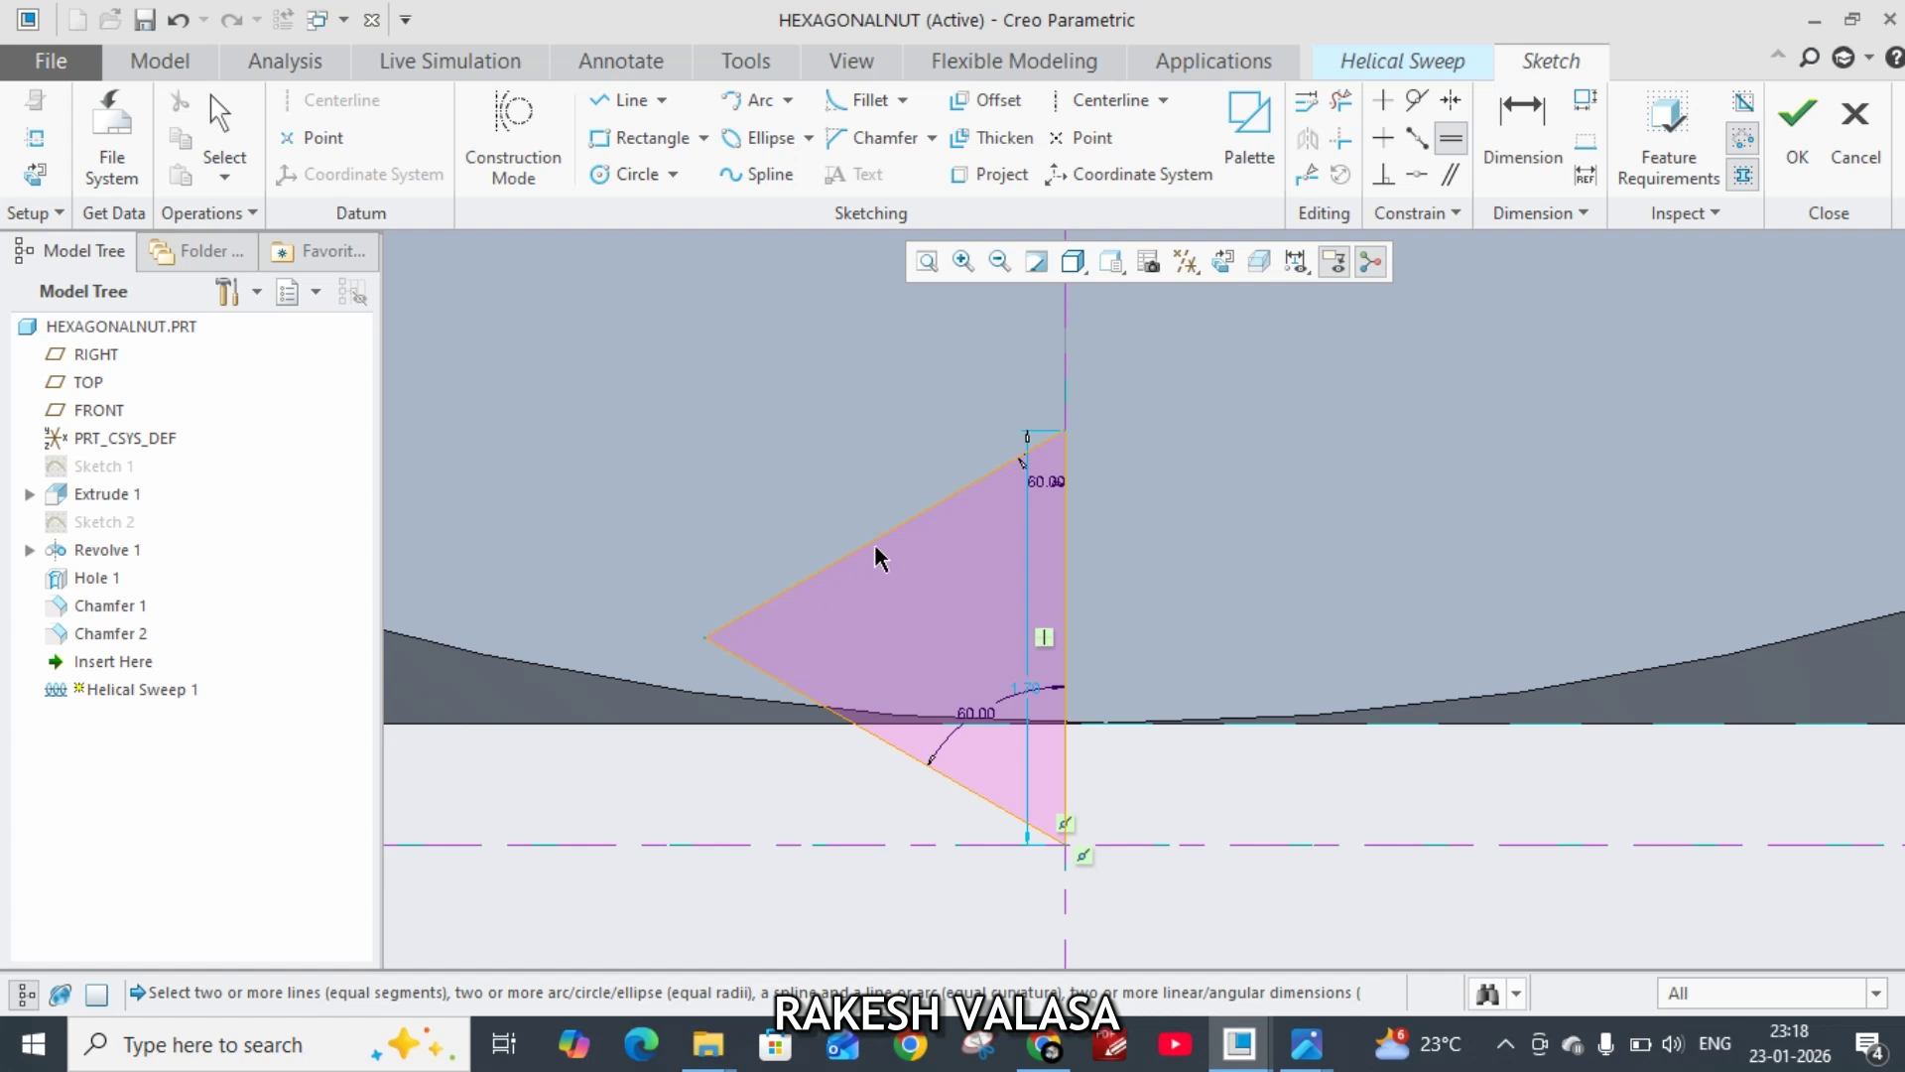
click(874, 112)
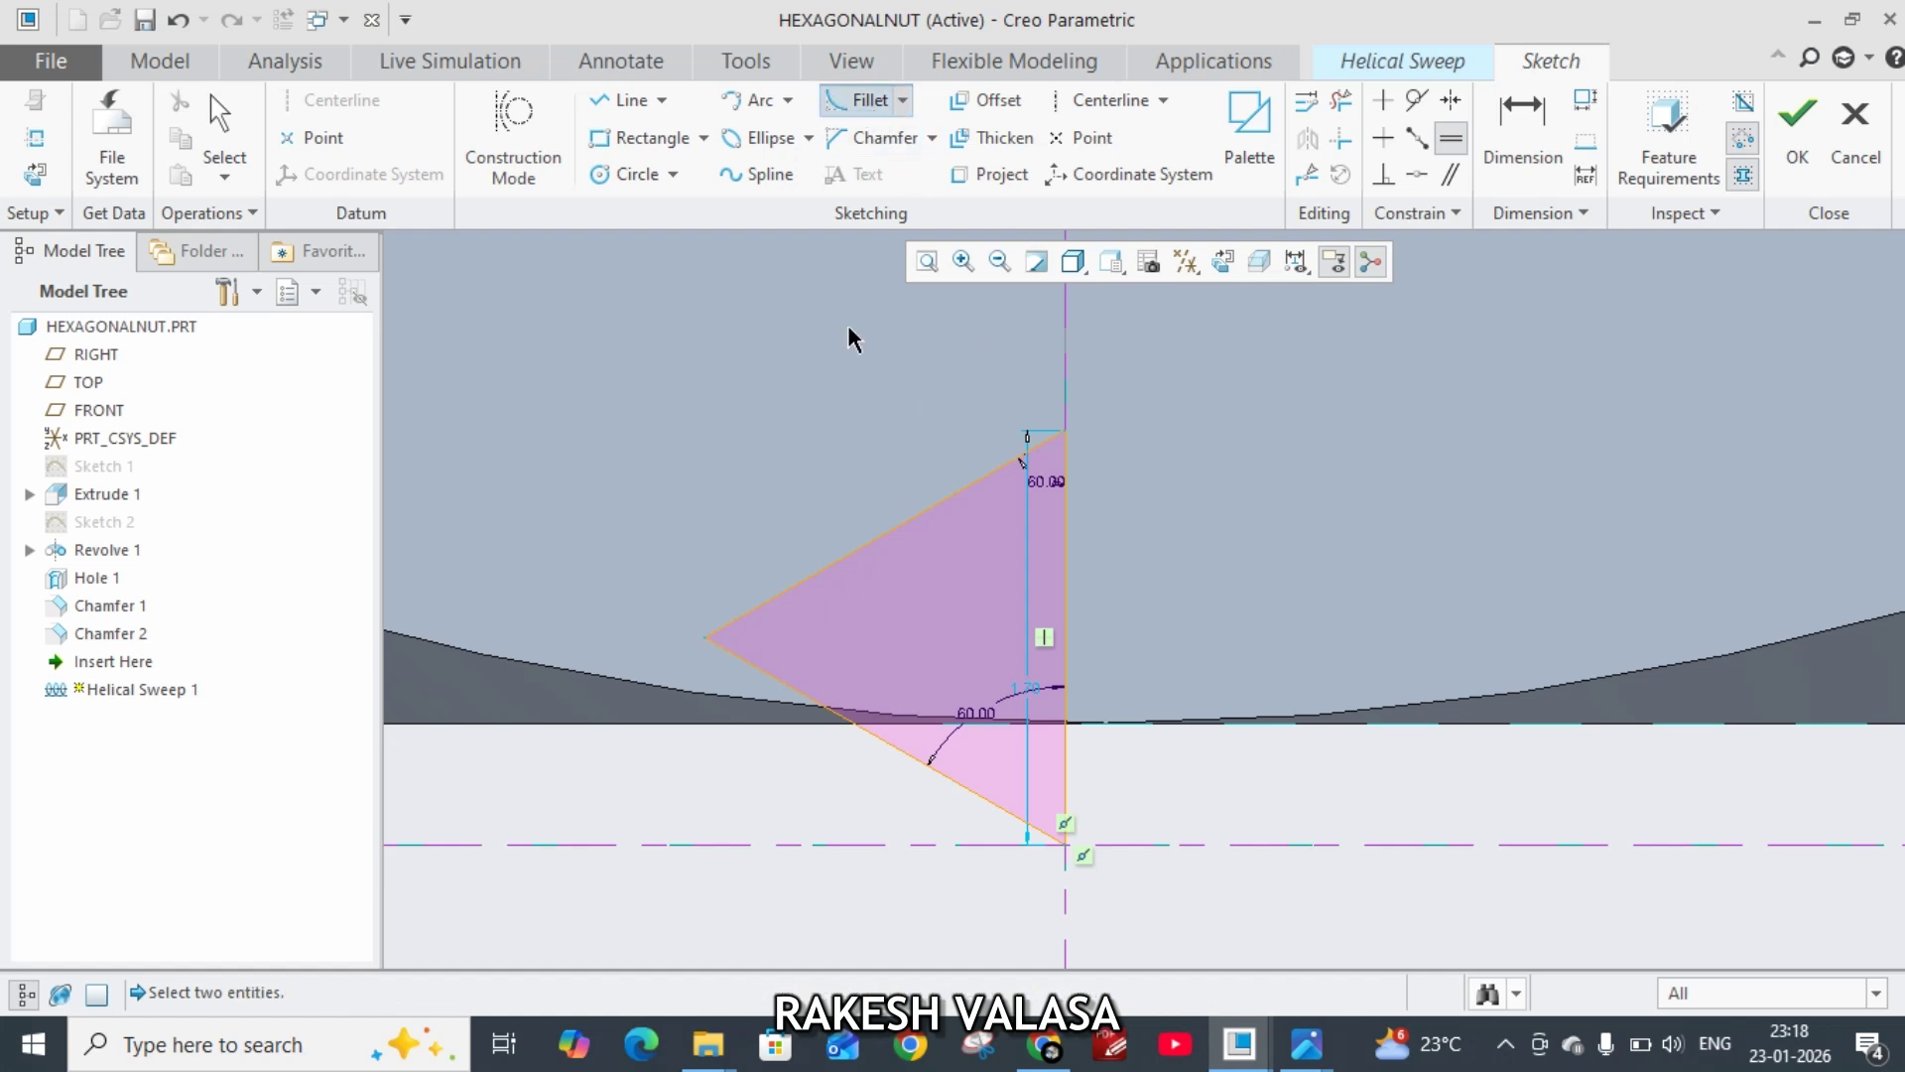
click(796, 586)
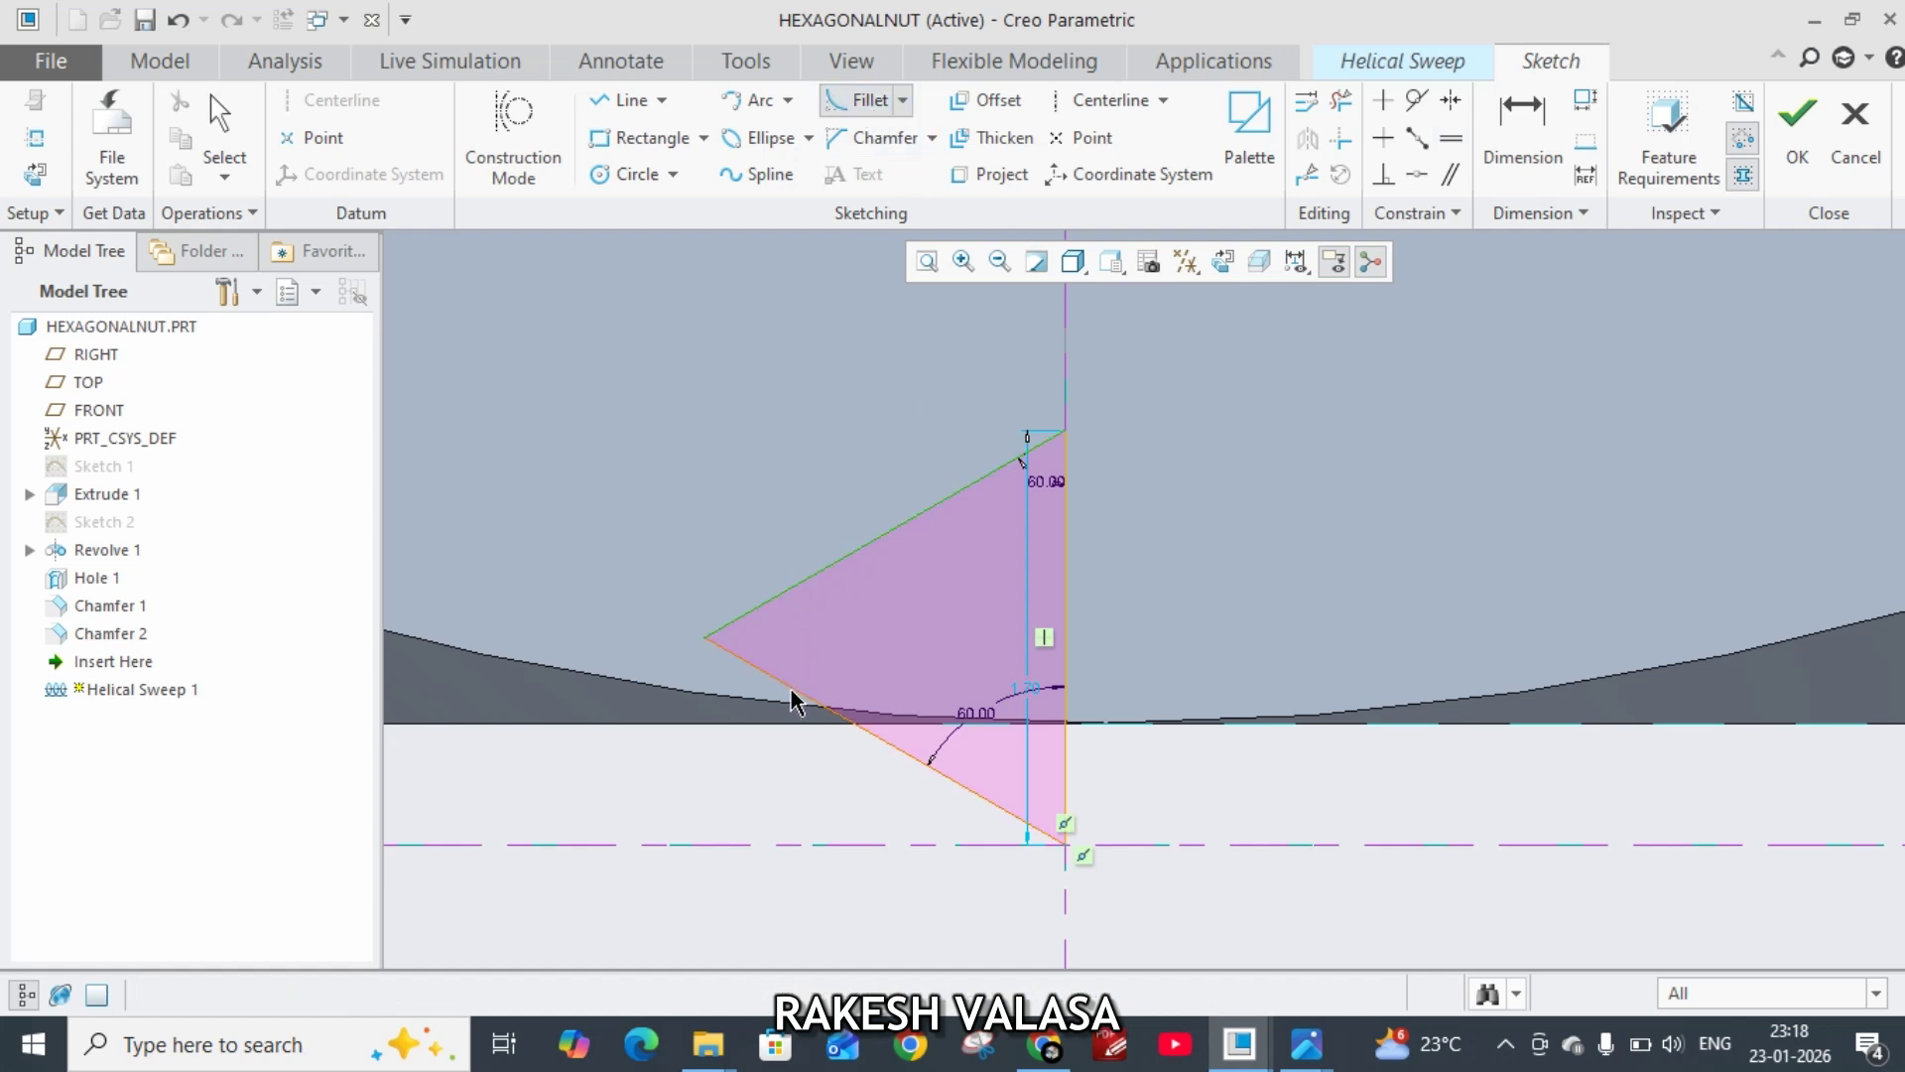
click(794, 698)
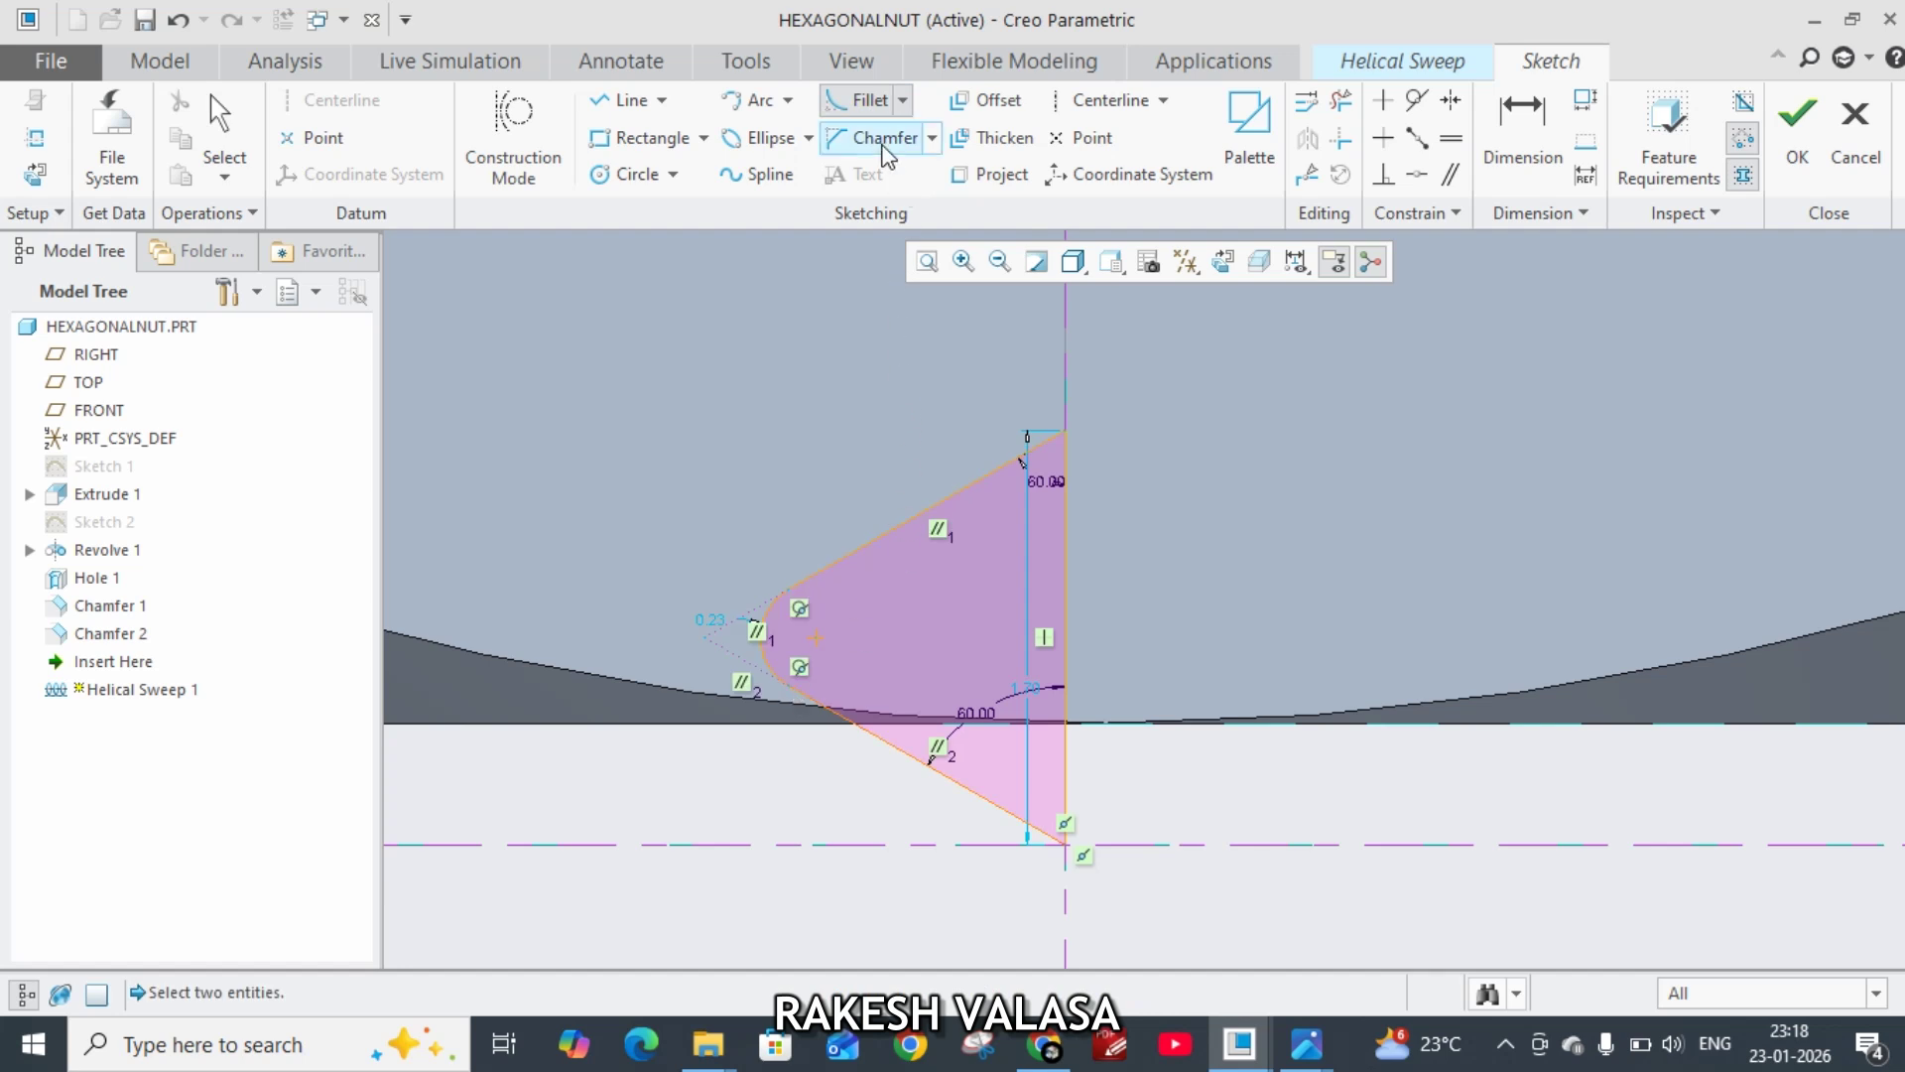
Step: Dimension the horizontal distance from the triangle's theoretical apex to the fillet's lower end, with the vertical side at 1.00, and accept the section sketch
click(1523, 134)
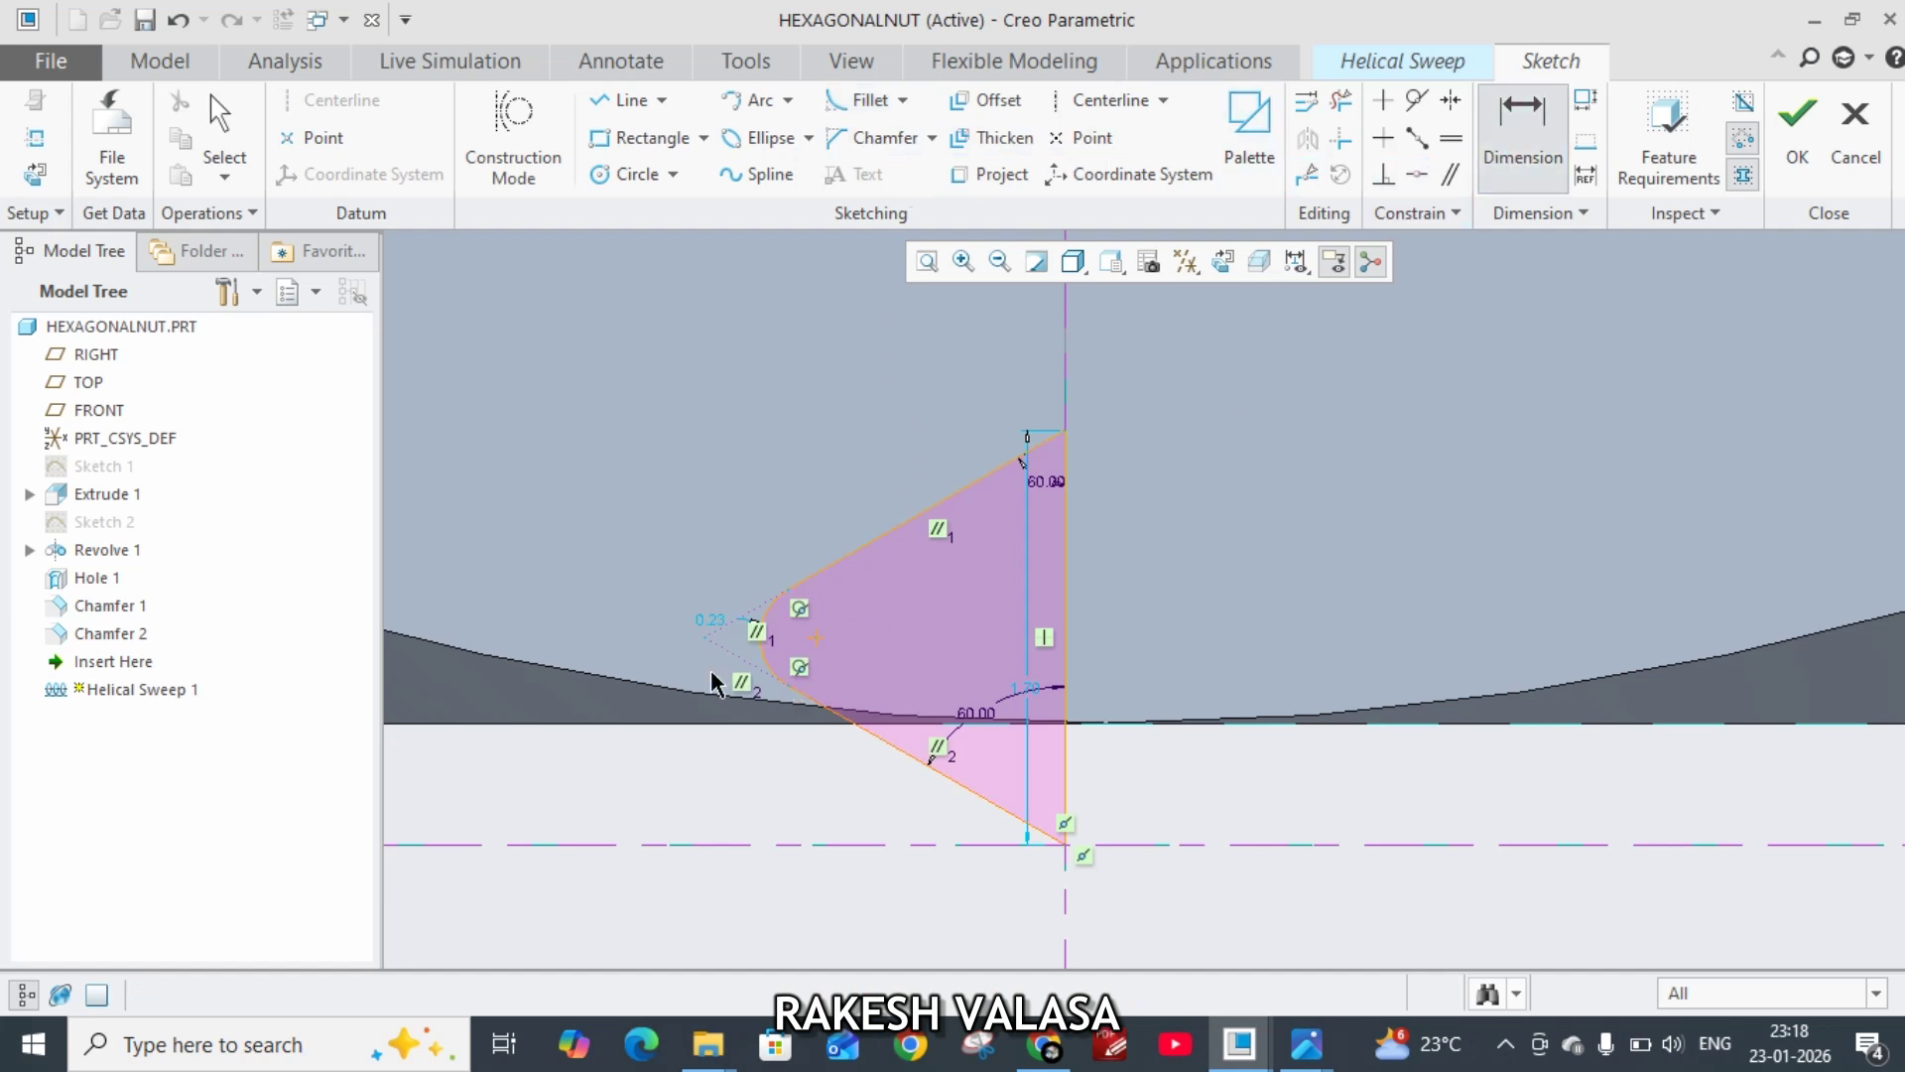
scroll(733, 668, up, 2)
click(706, 630)
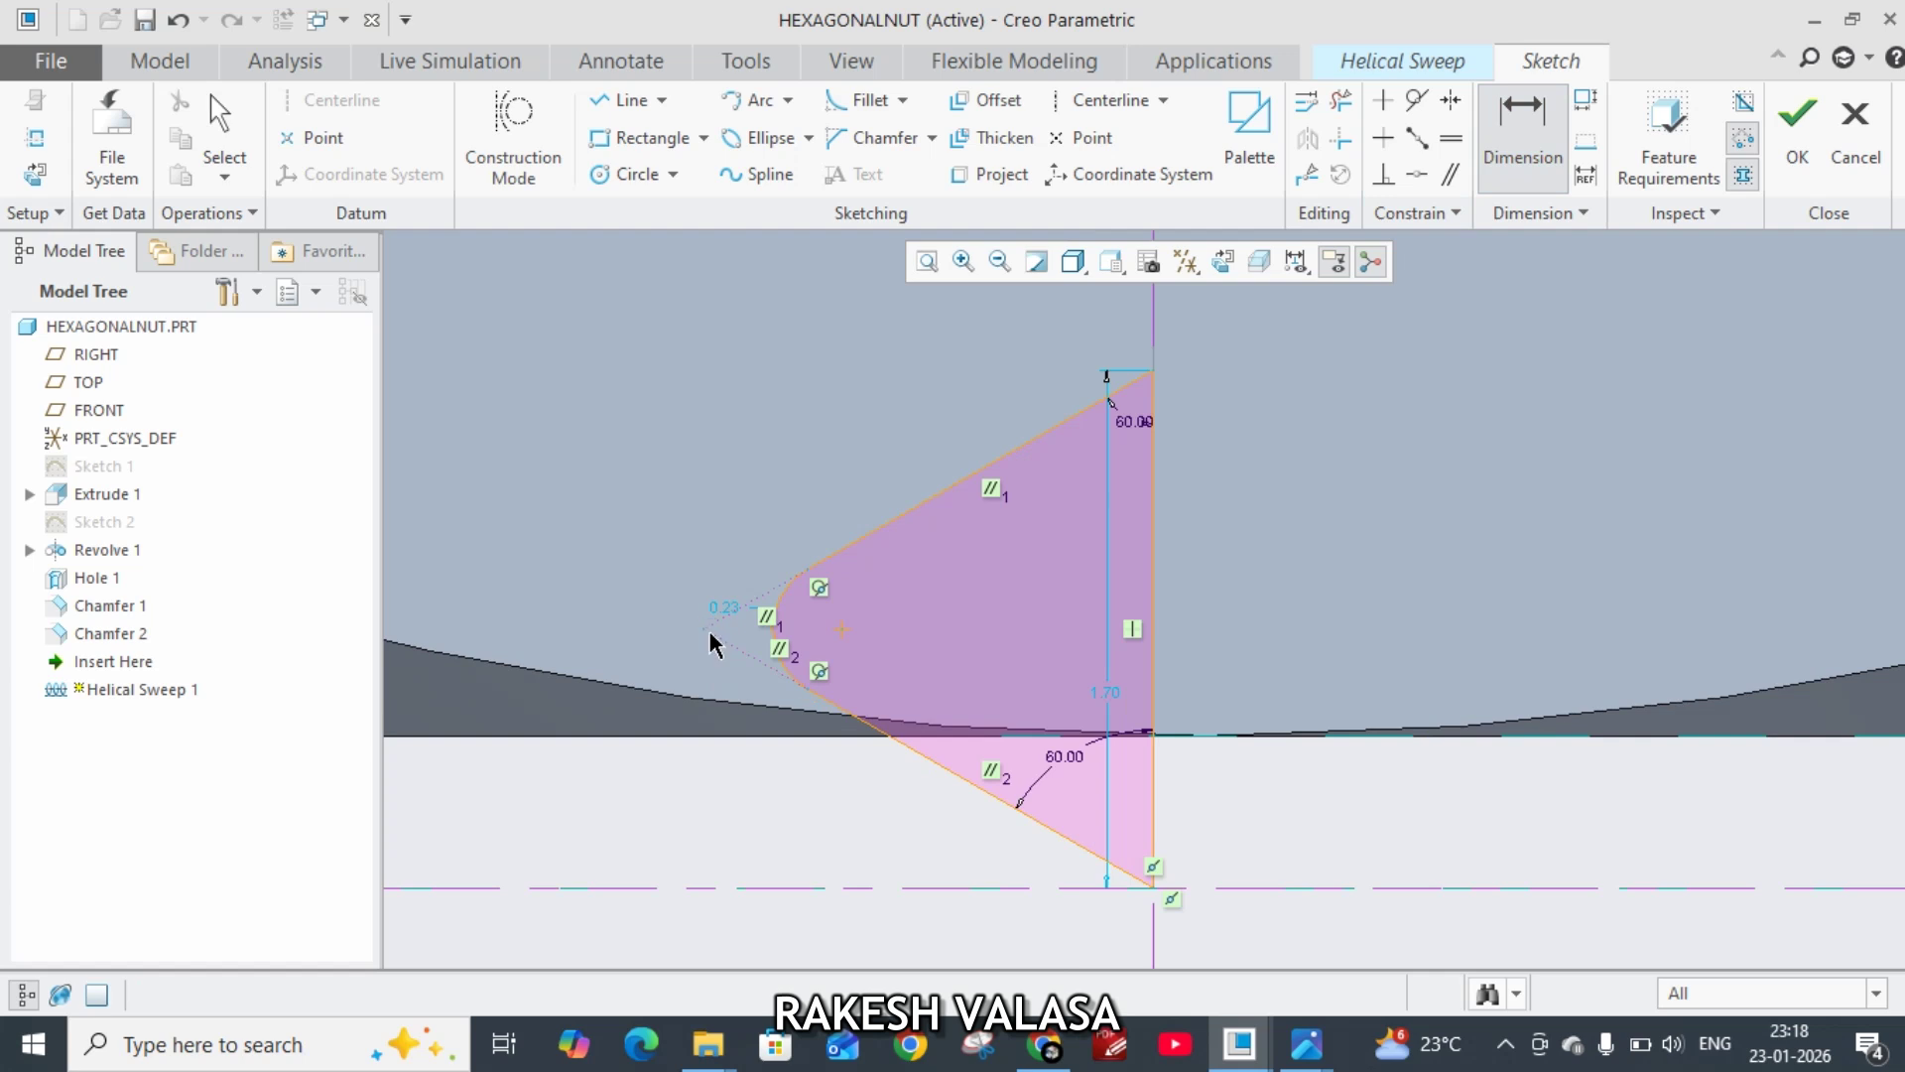
click(809, 693)
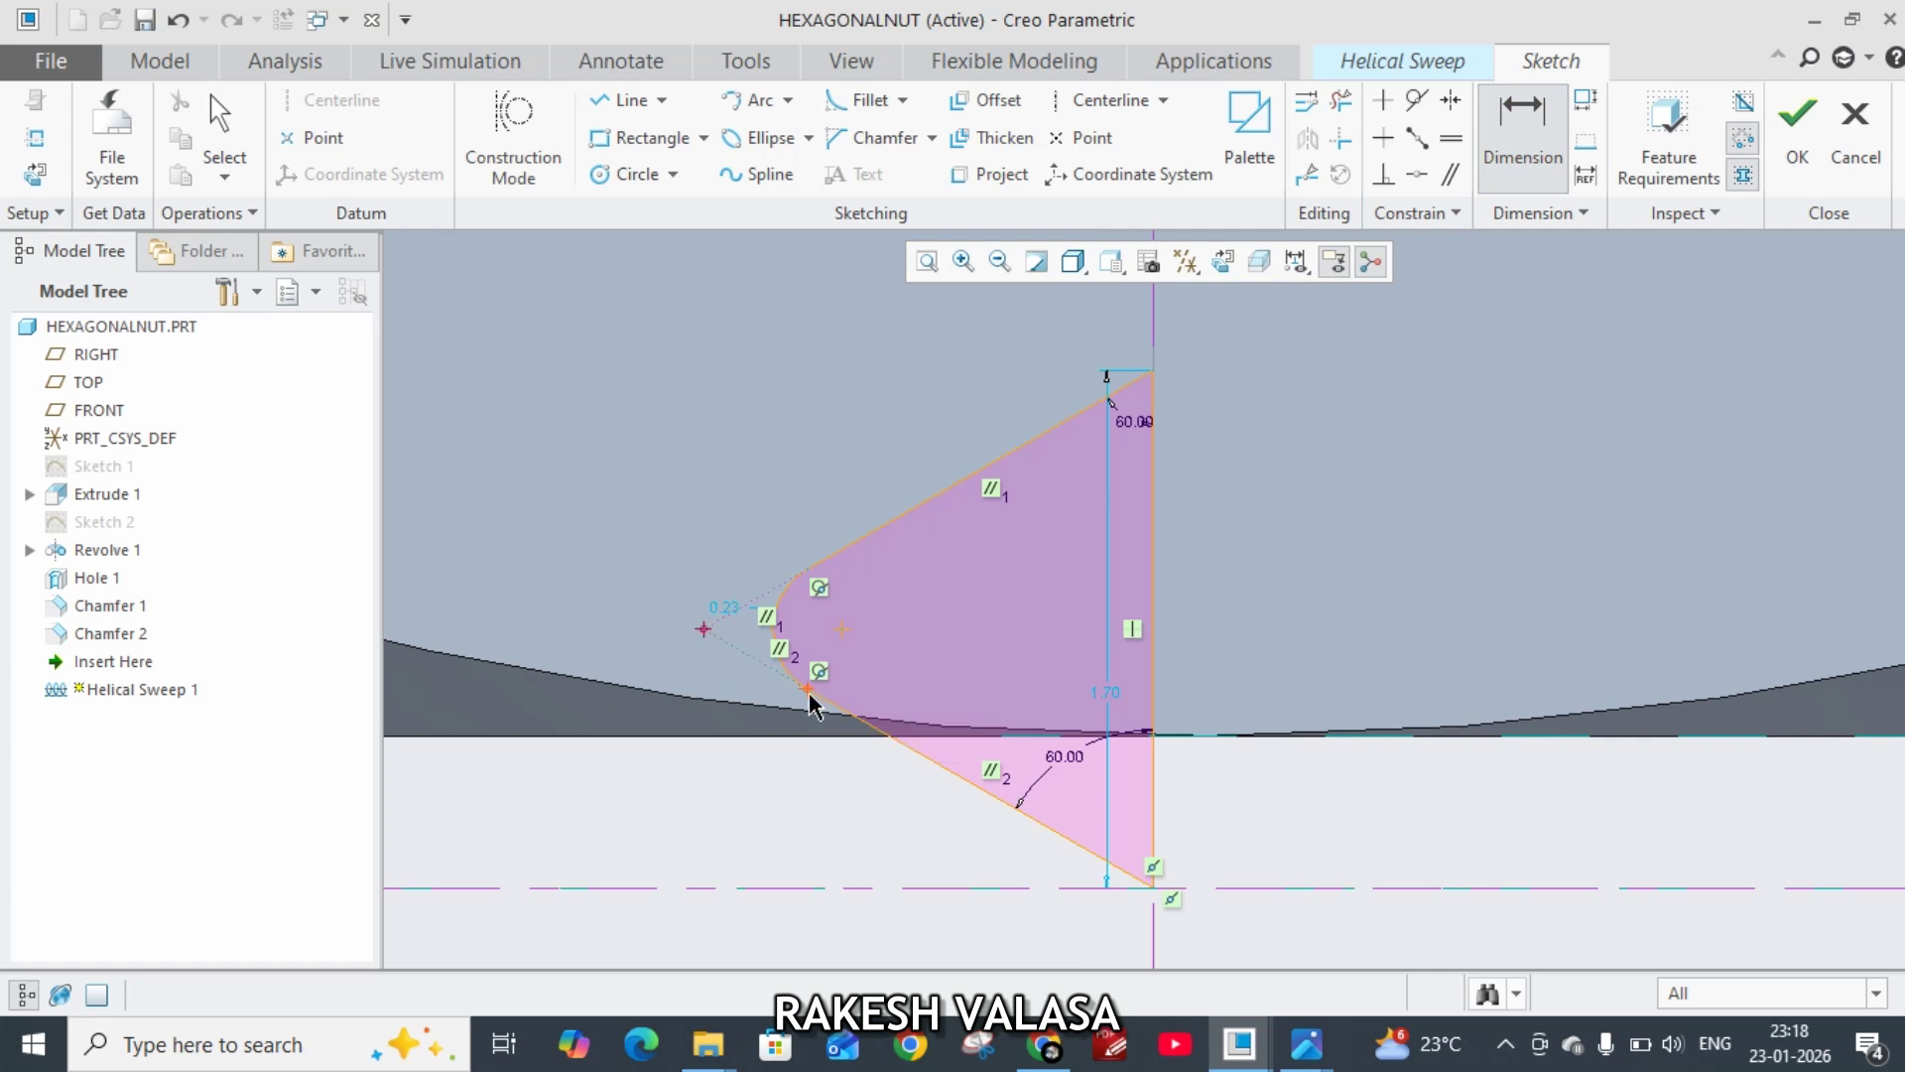
middle_click(765, 774)
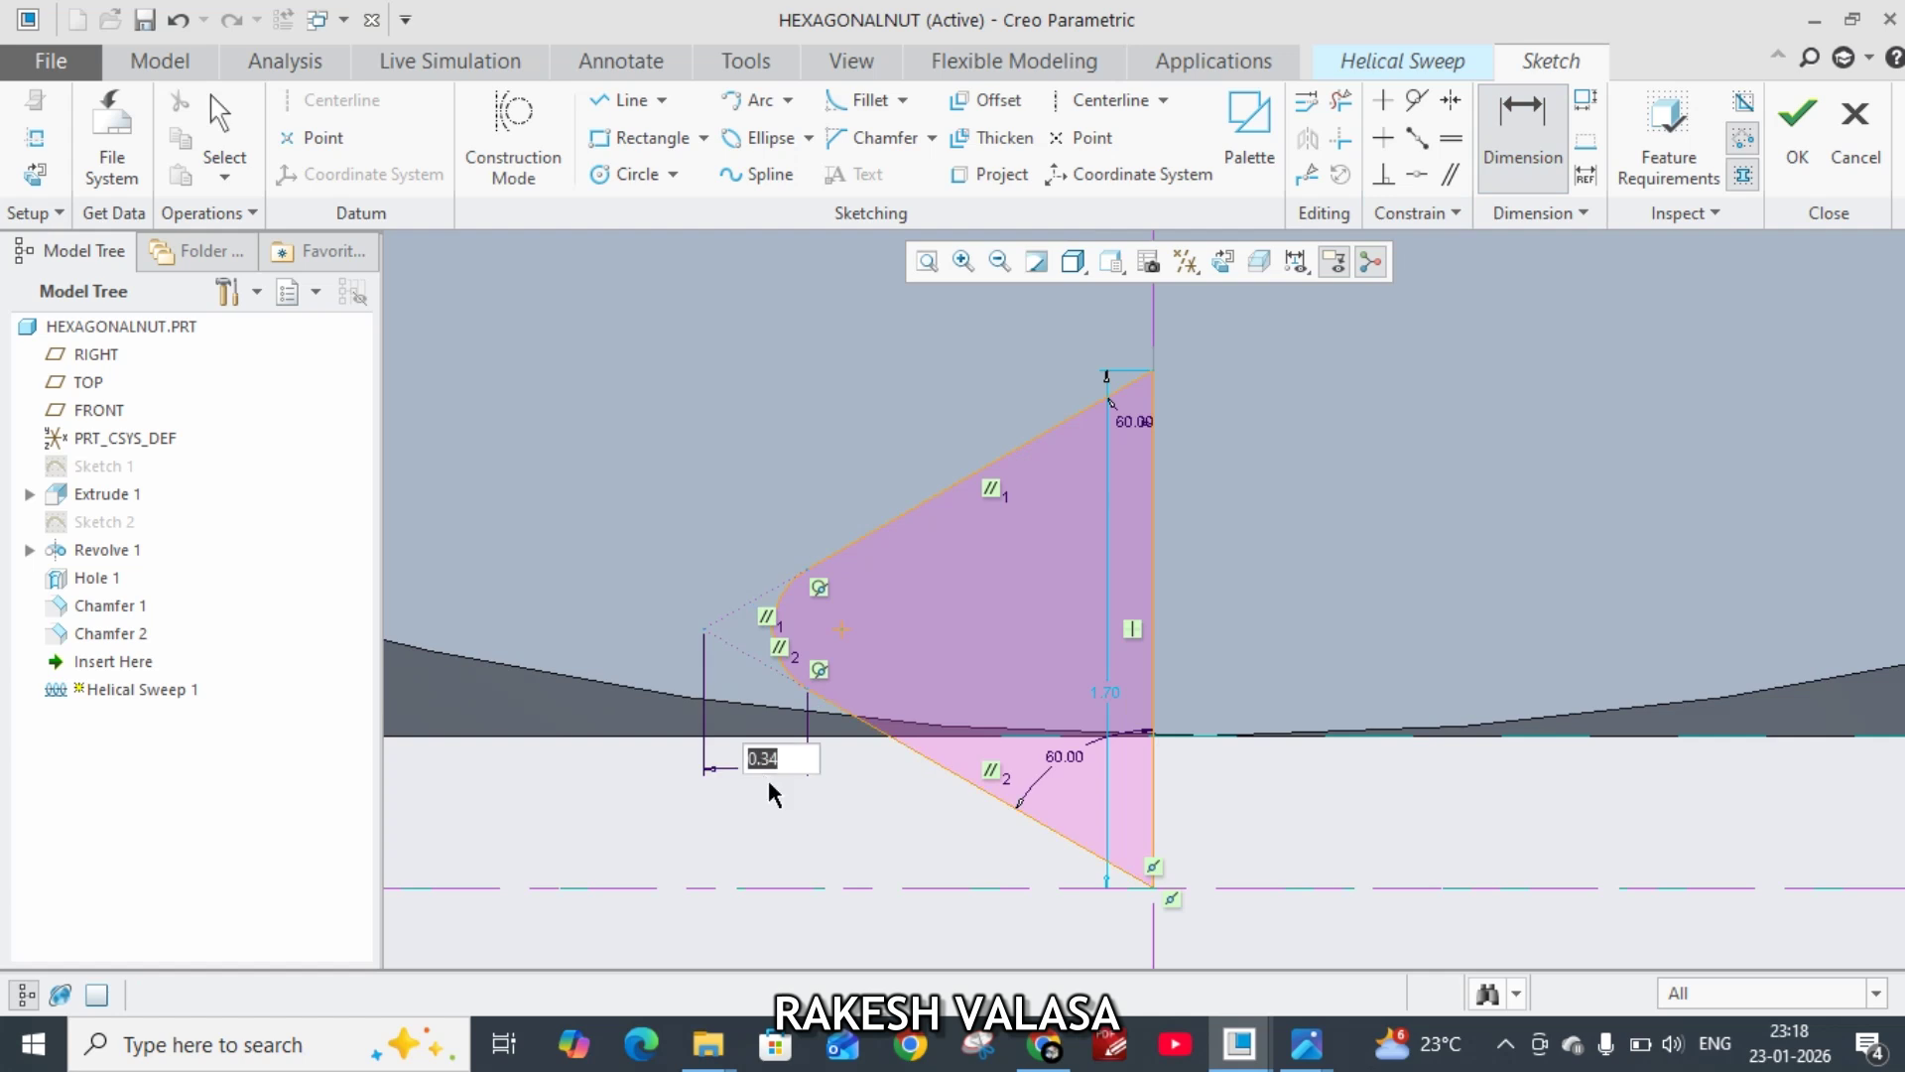
text(0.)
key(Return)
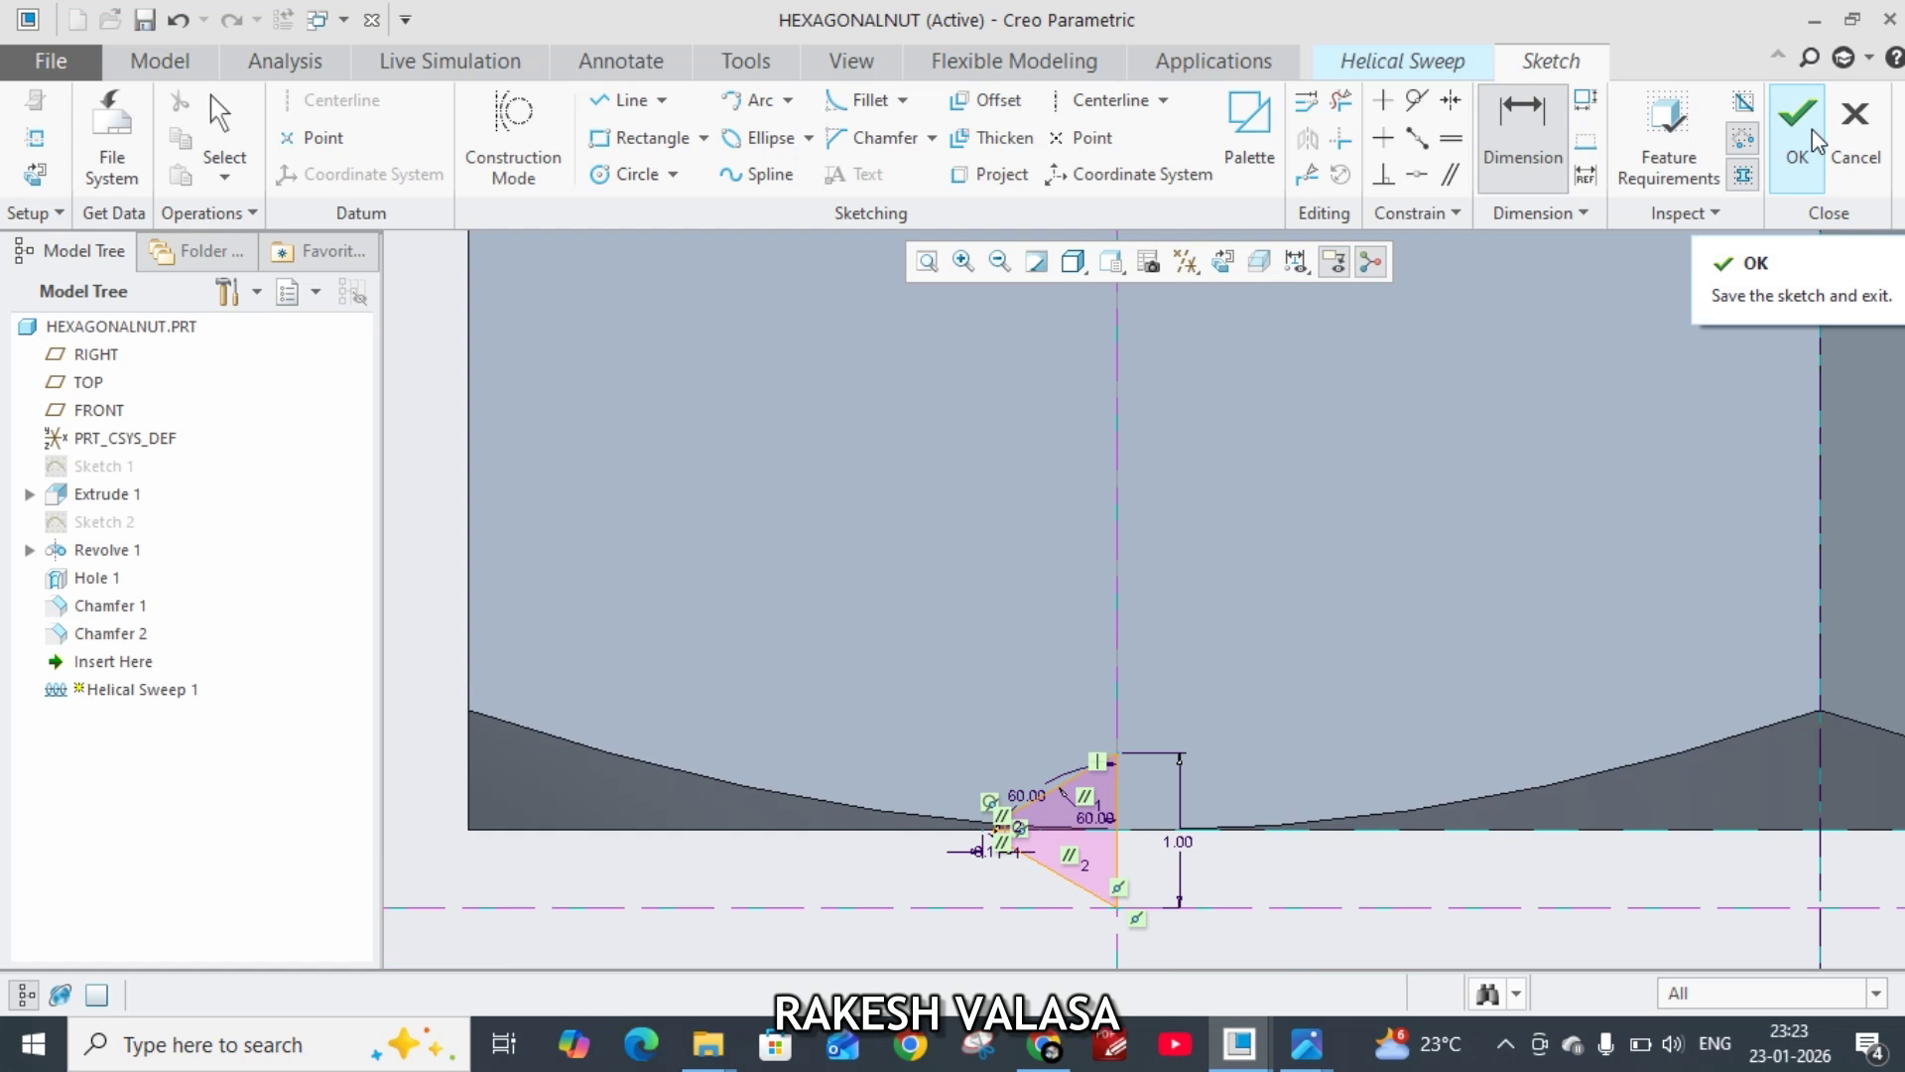
click(1800, 129)
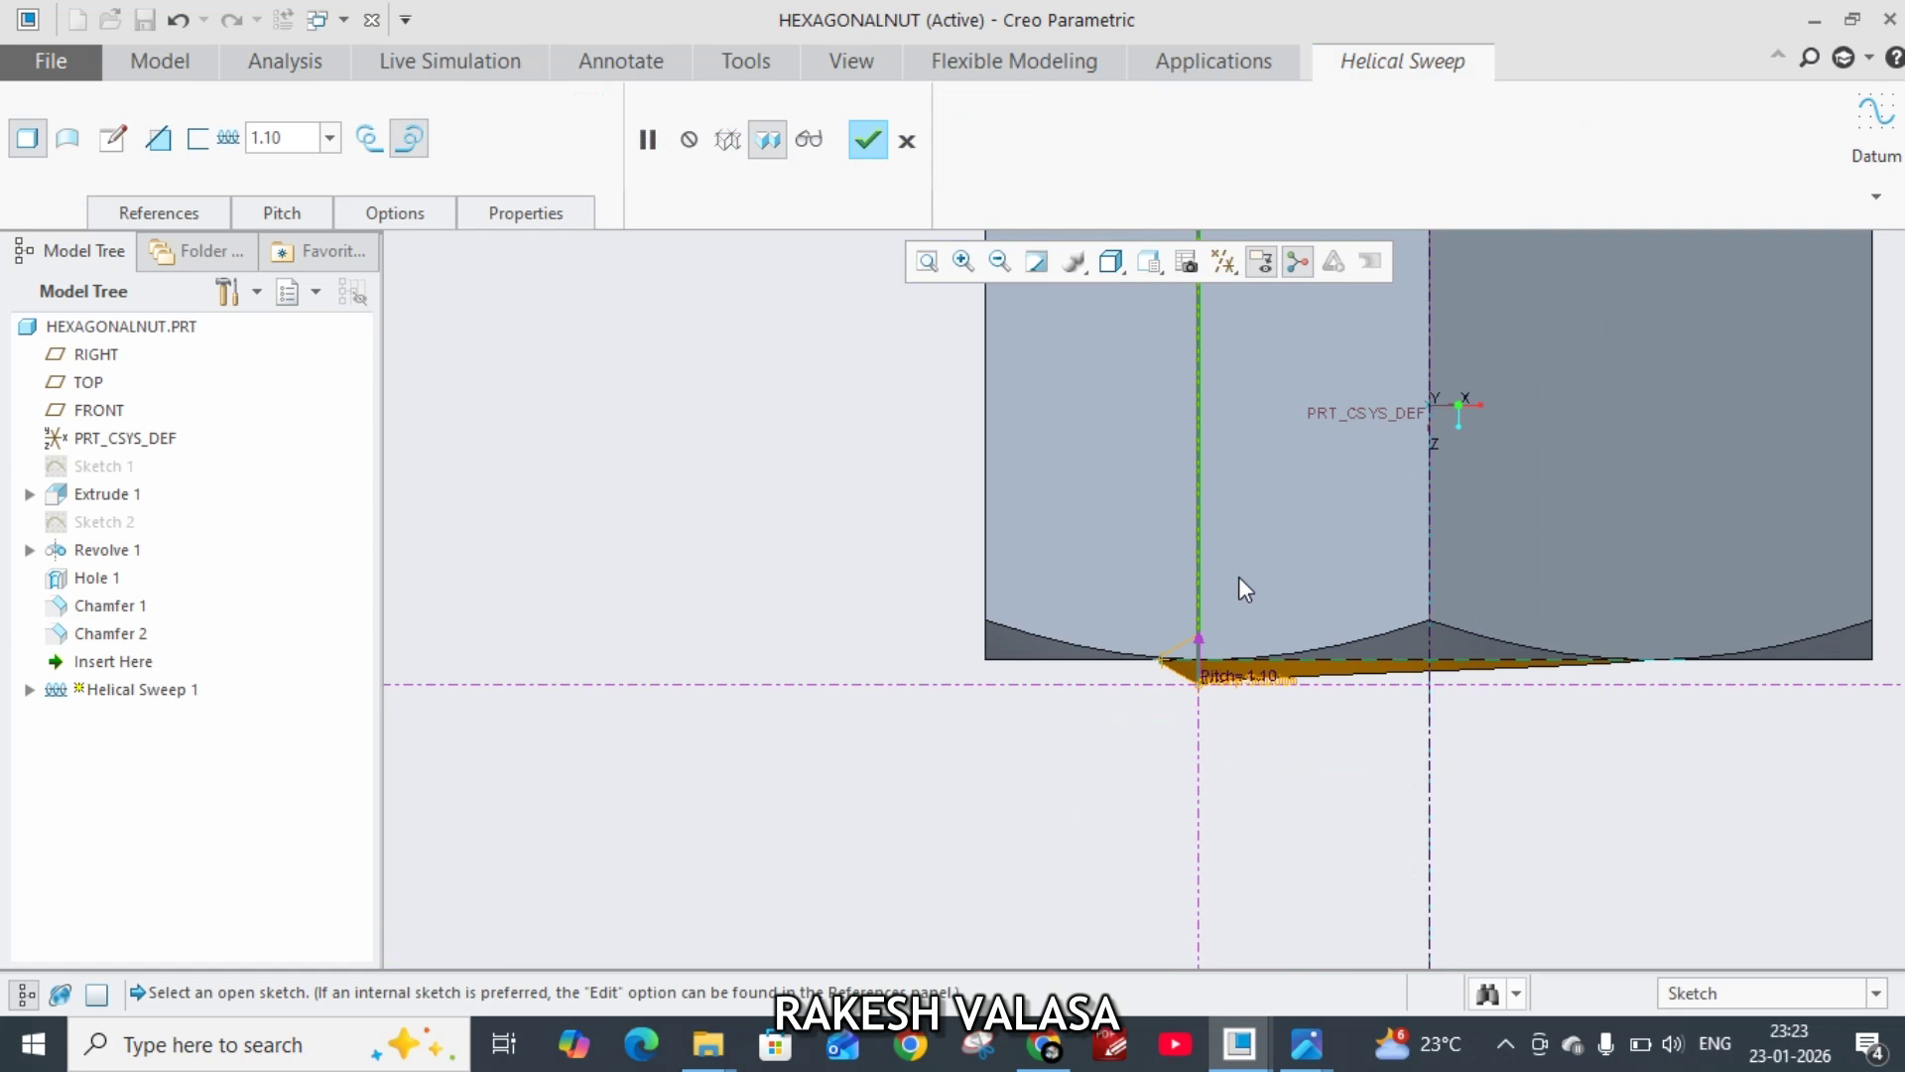
Step: Set the helical sweep's pitch to 1, make it remove material, and complete the feature
double_click(305, 140)
text(1)
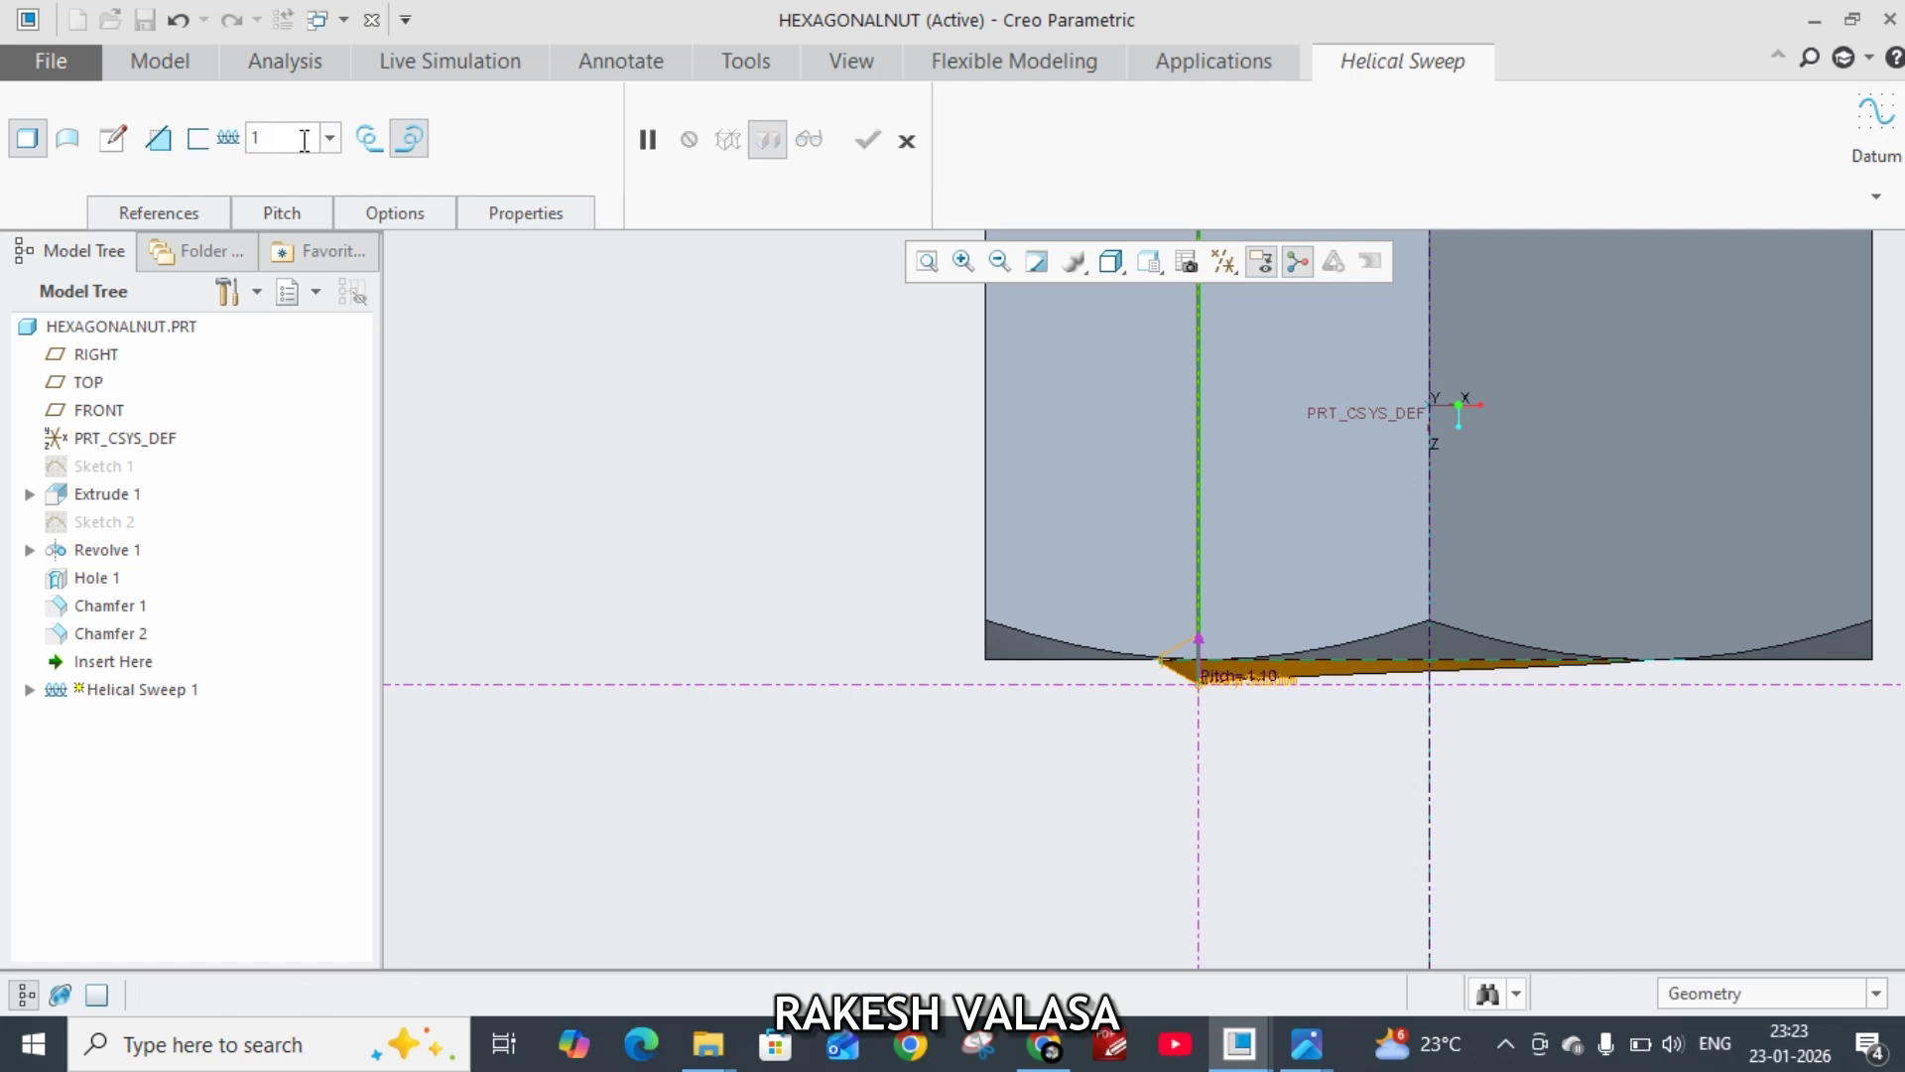
click(154, 141)
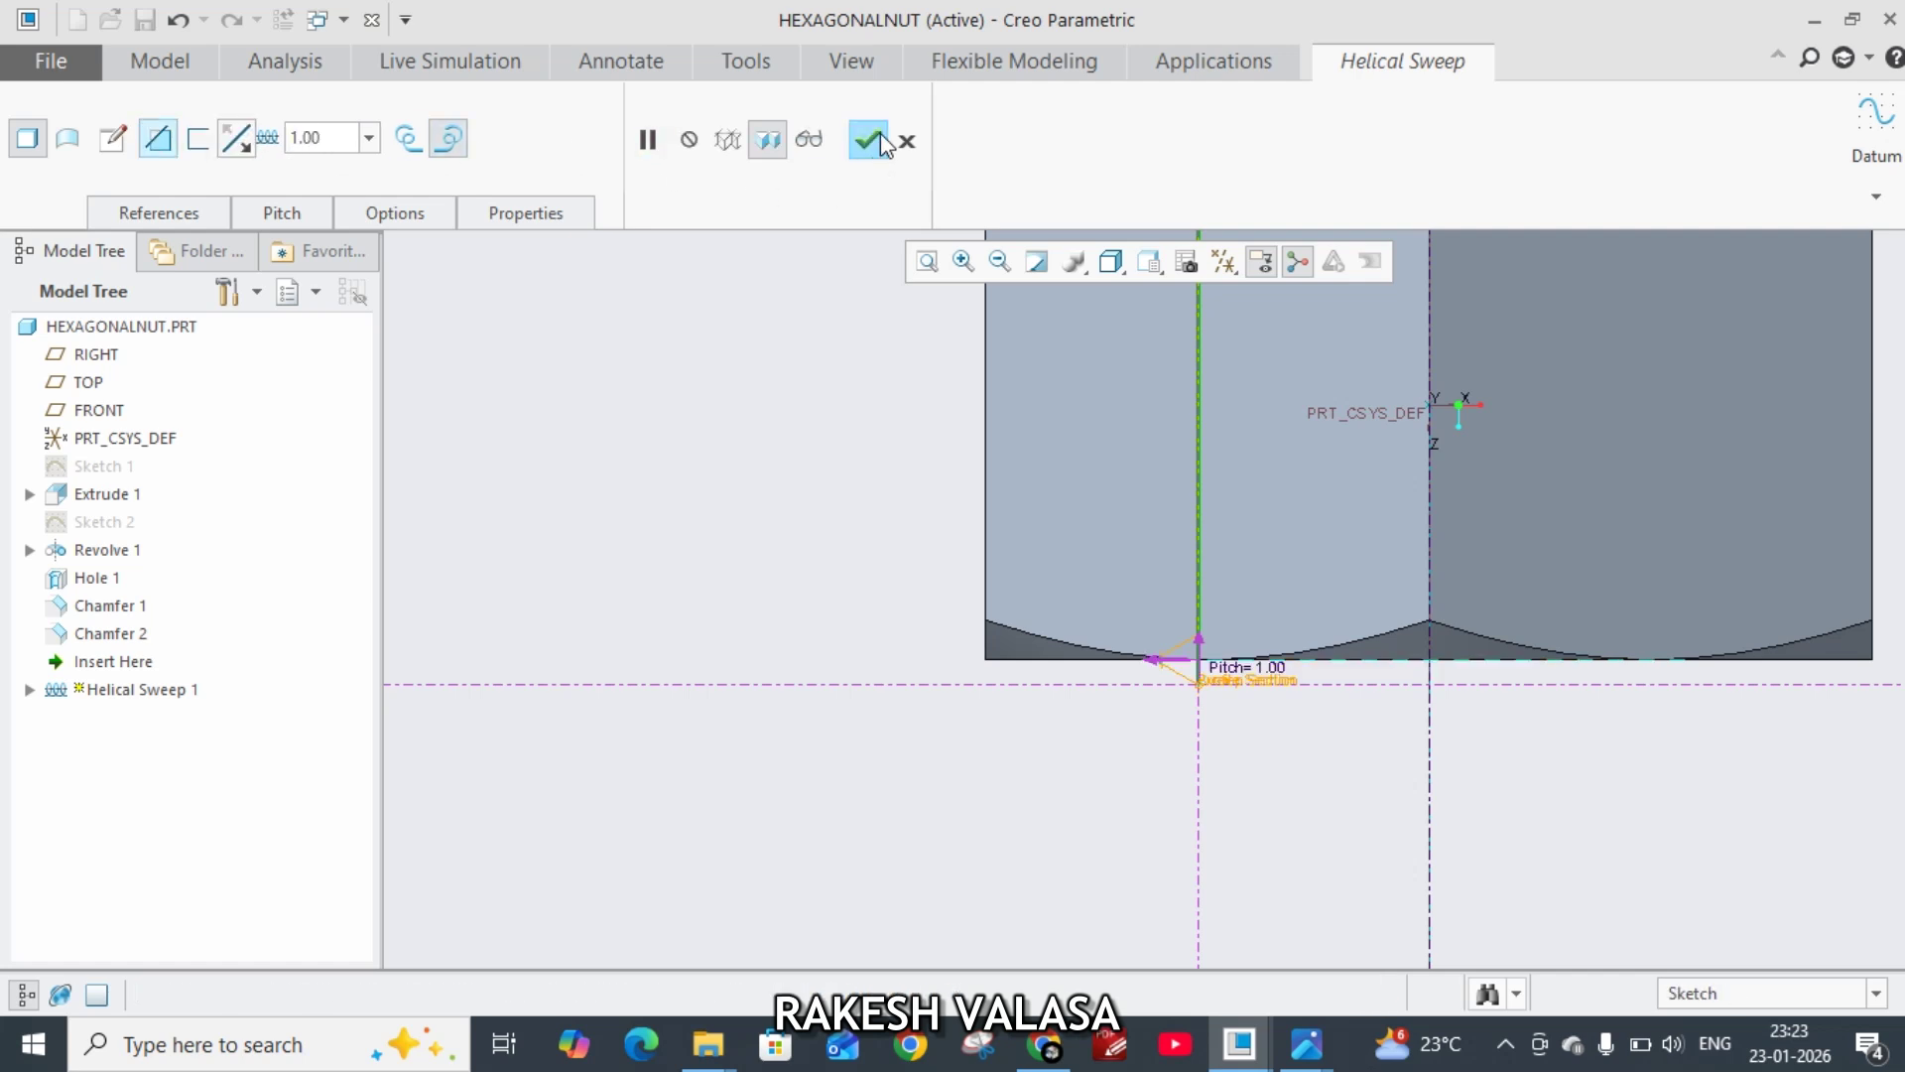
click(870, 139)
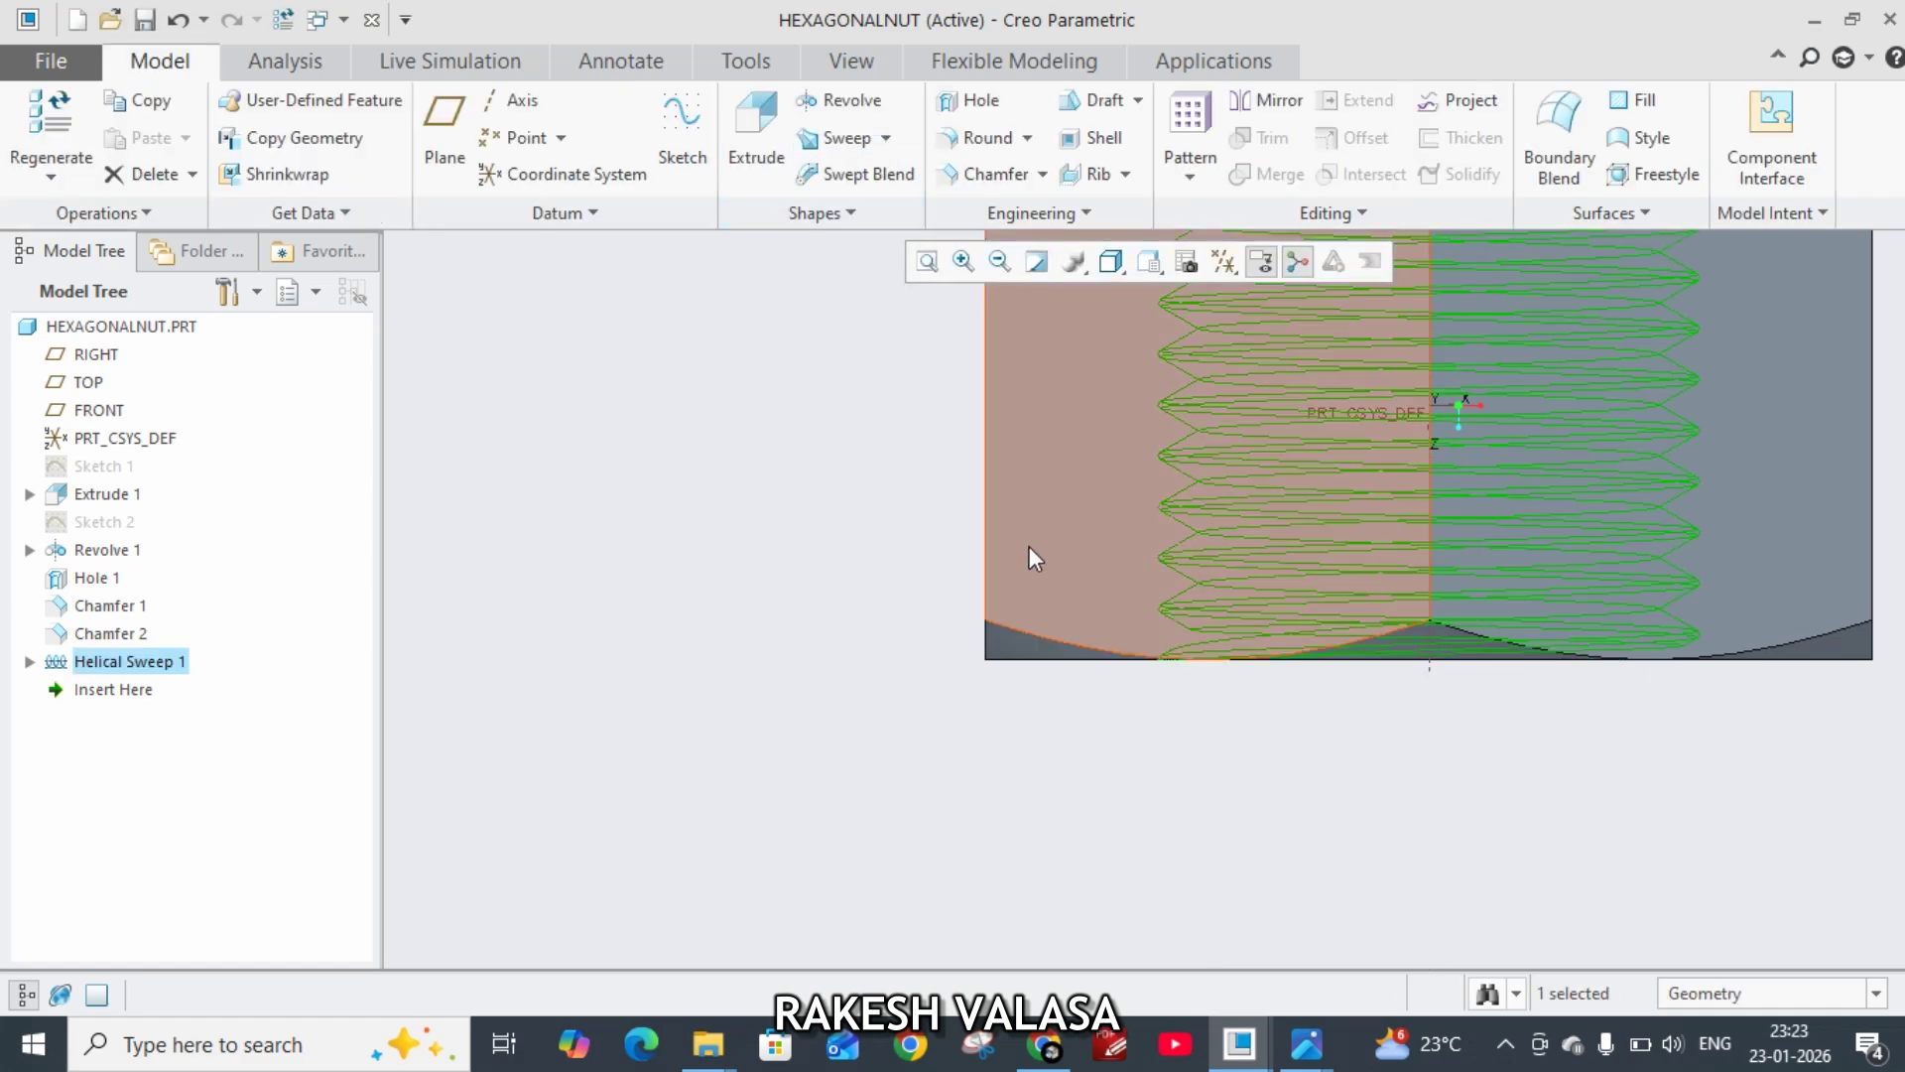
Step: Inspect the cut thread inside the nut and compare it with the thread profile image in Photos before returning to Creo Parametric
scroll(1032, 556, down, 4)
scroll(1145, 460, up, 3)
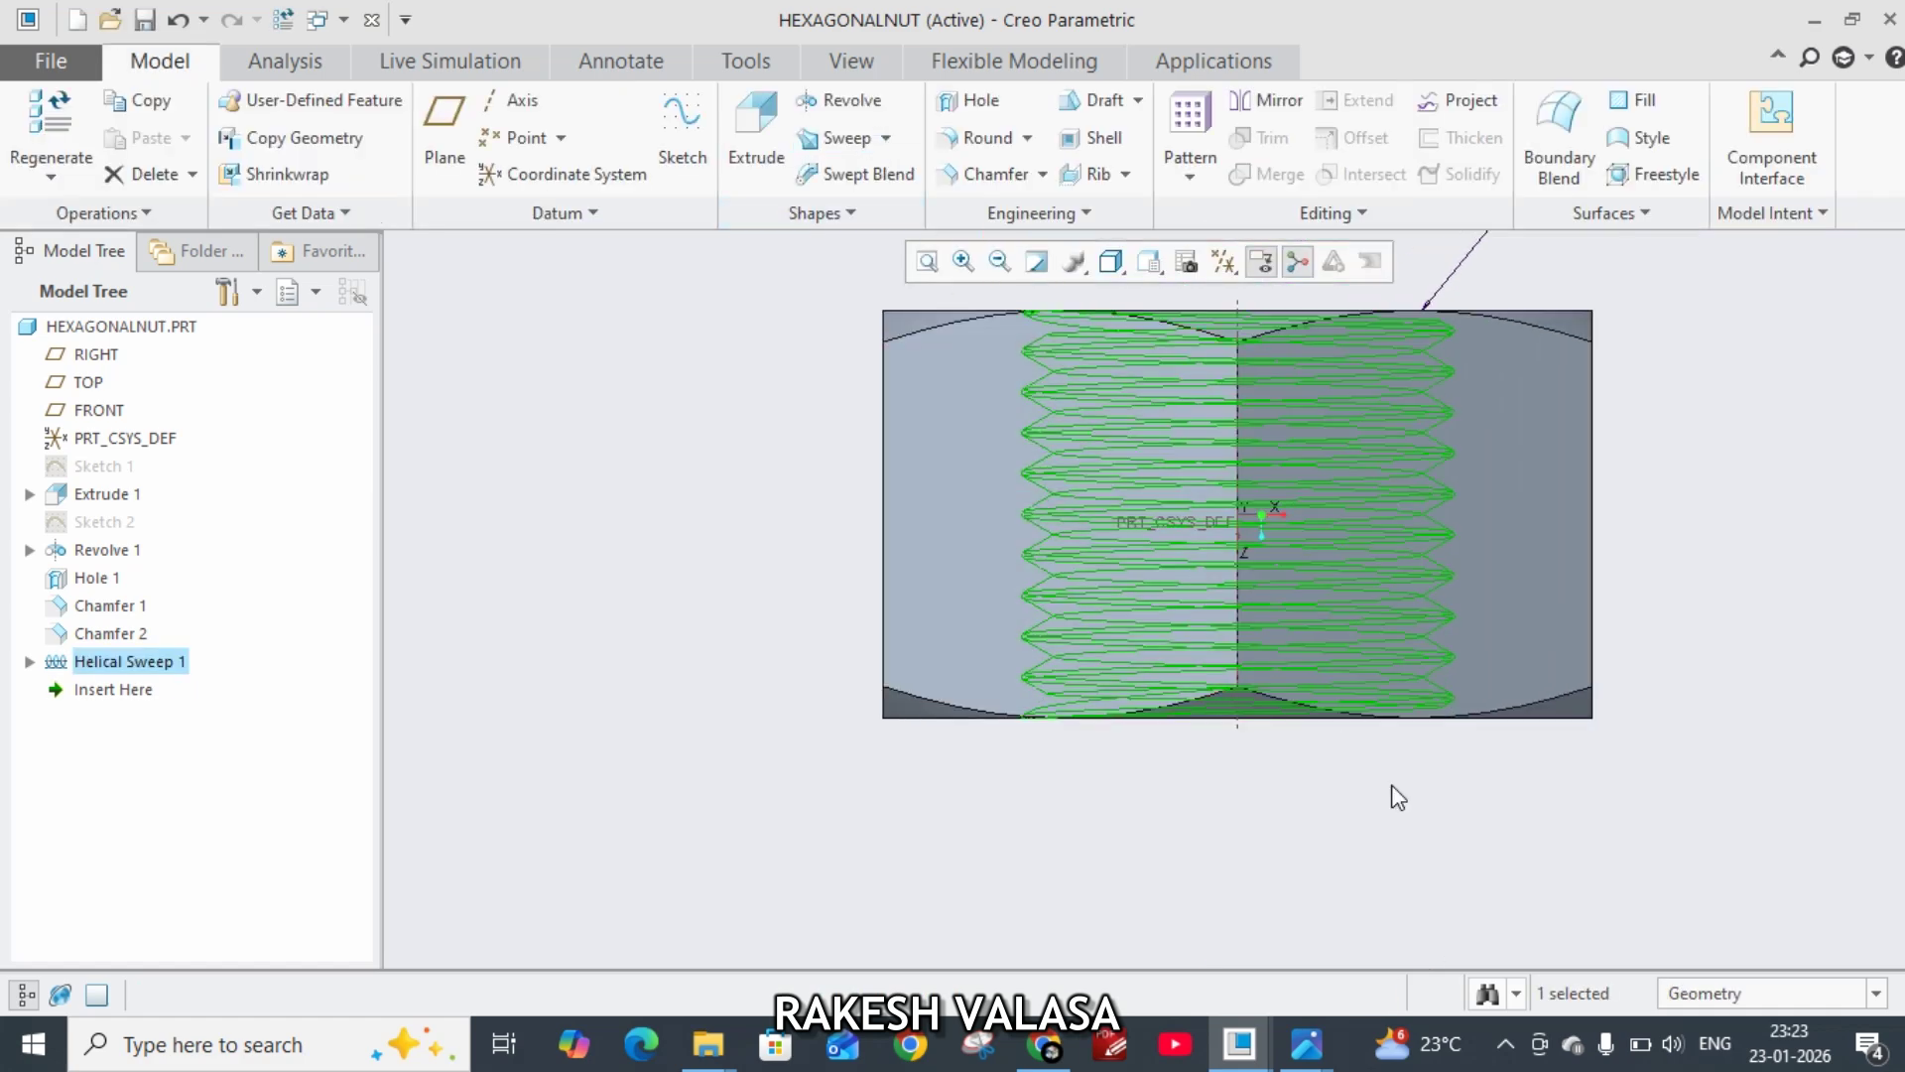
mouse_move(1386, 761)
middle_down()
mouse_move(1374, 680)
mouse_move(1373, 753)
mouse_move(1349, 710)
mouse_move(1359, 760)
middle_up()
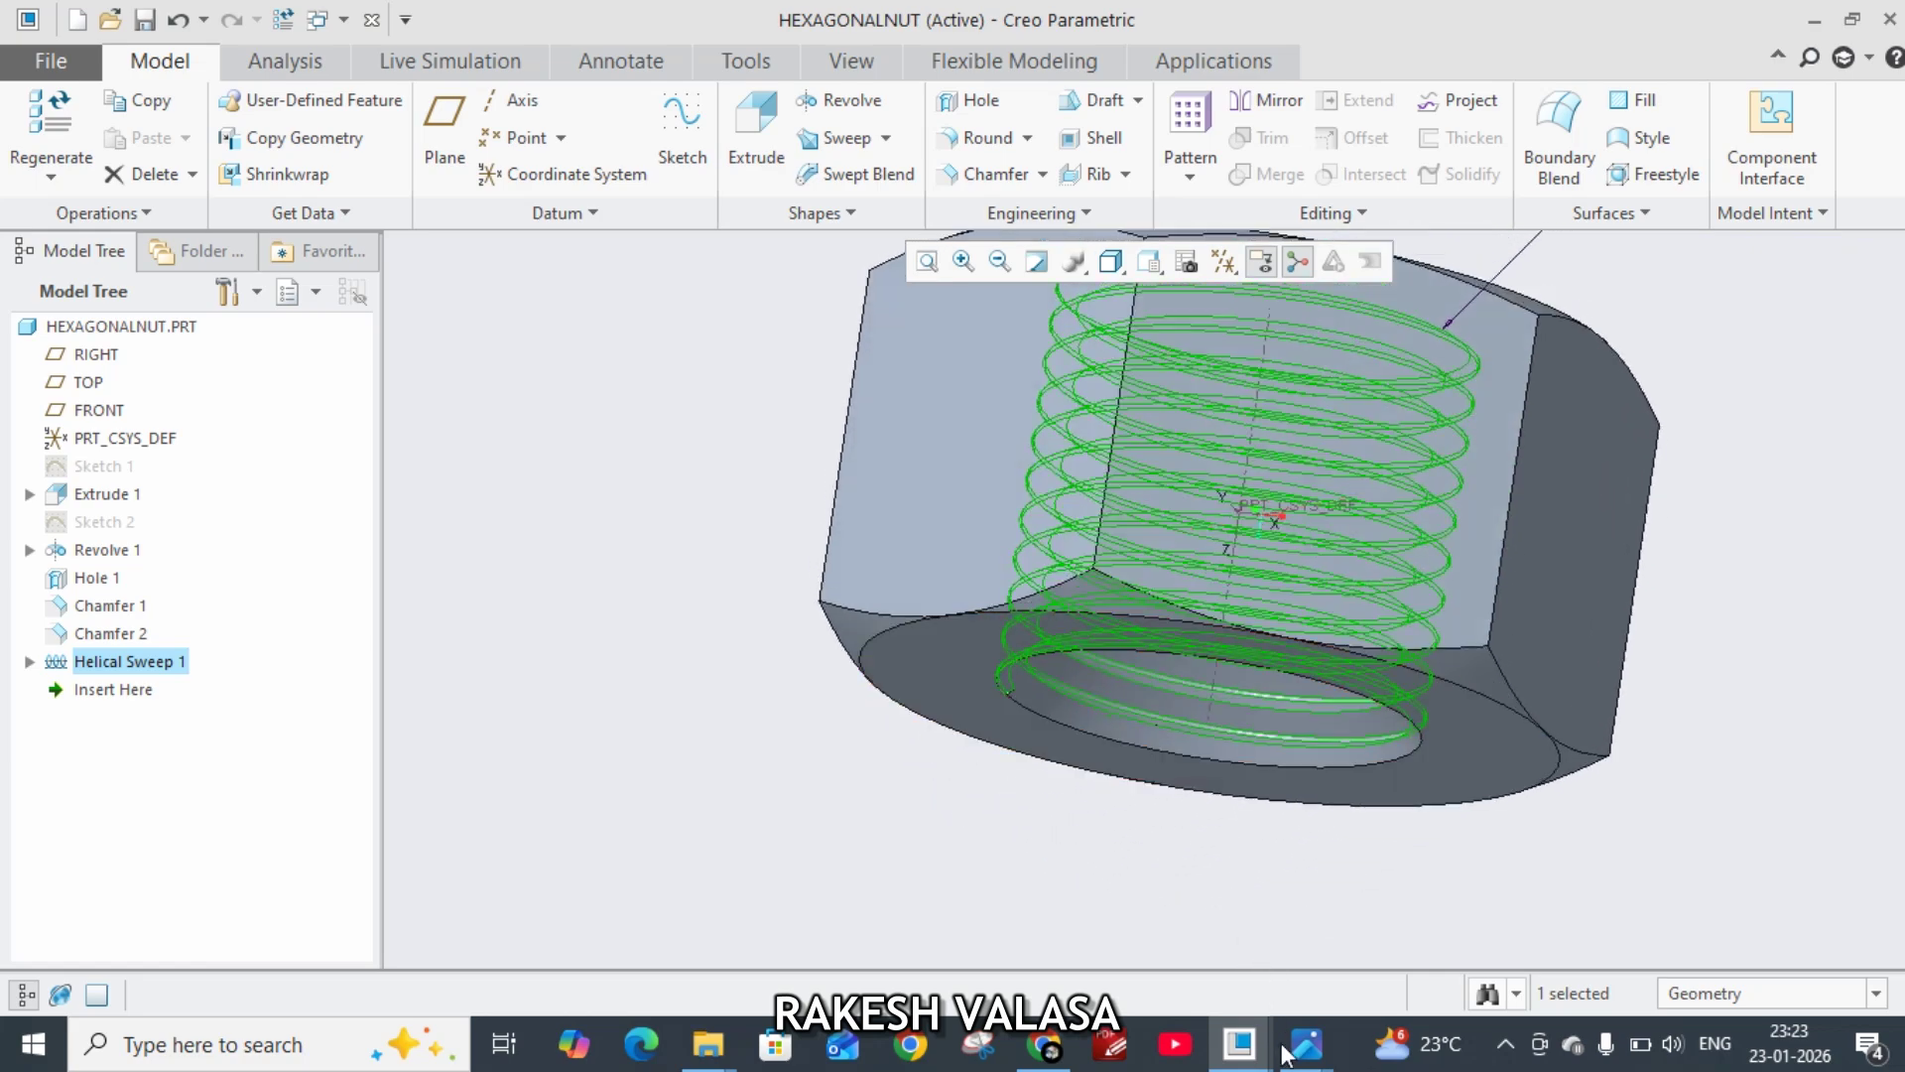
mouse_move(1306, 1042)
click(1340, 874)
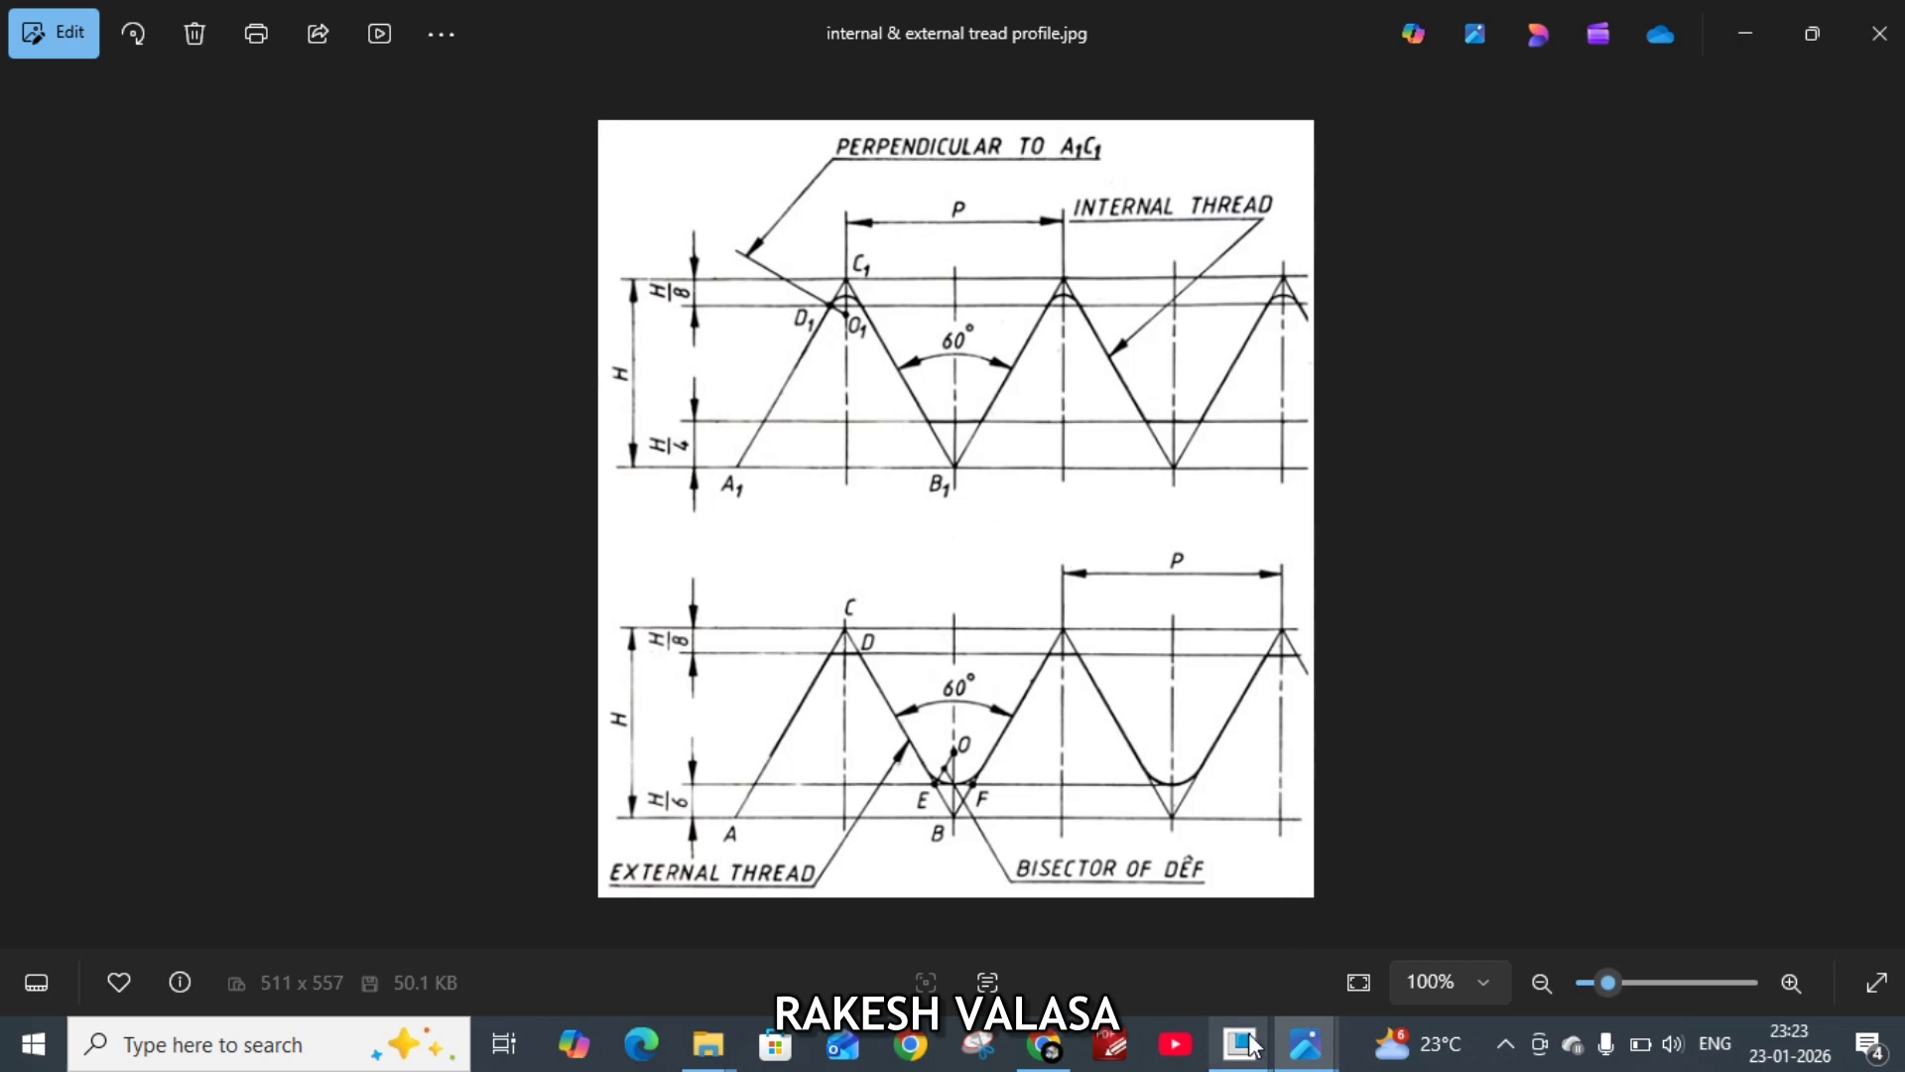
mouse_move(1252, 1044)
click(1520, 937)
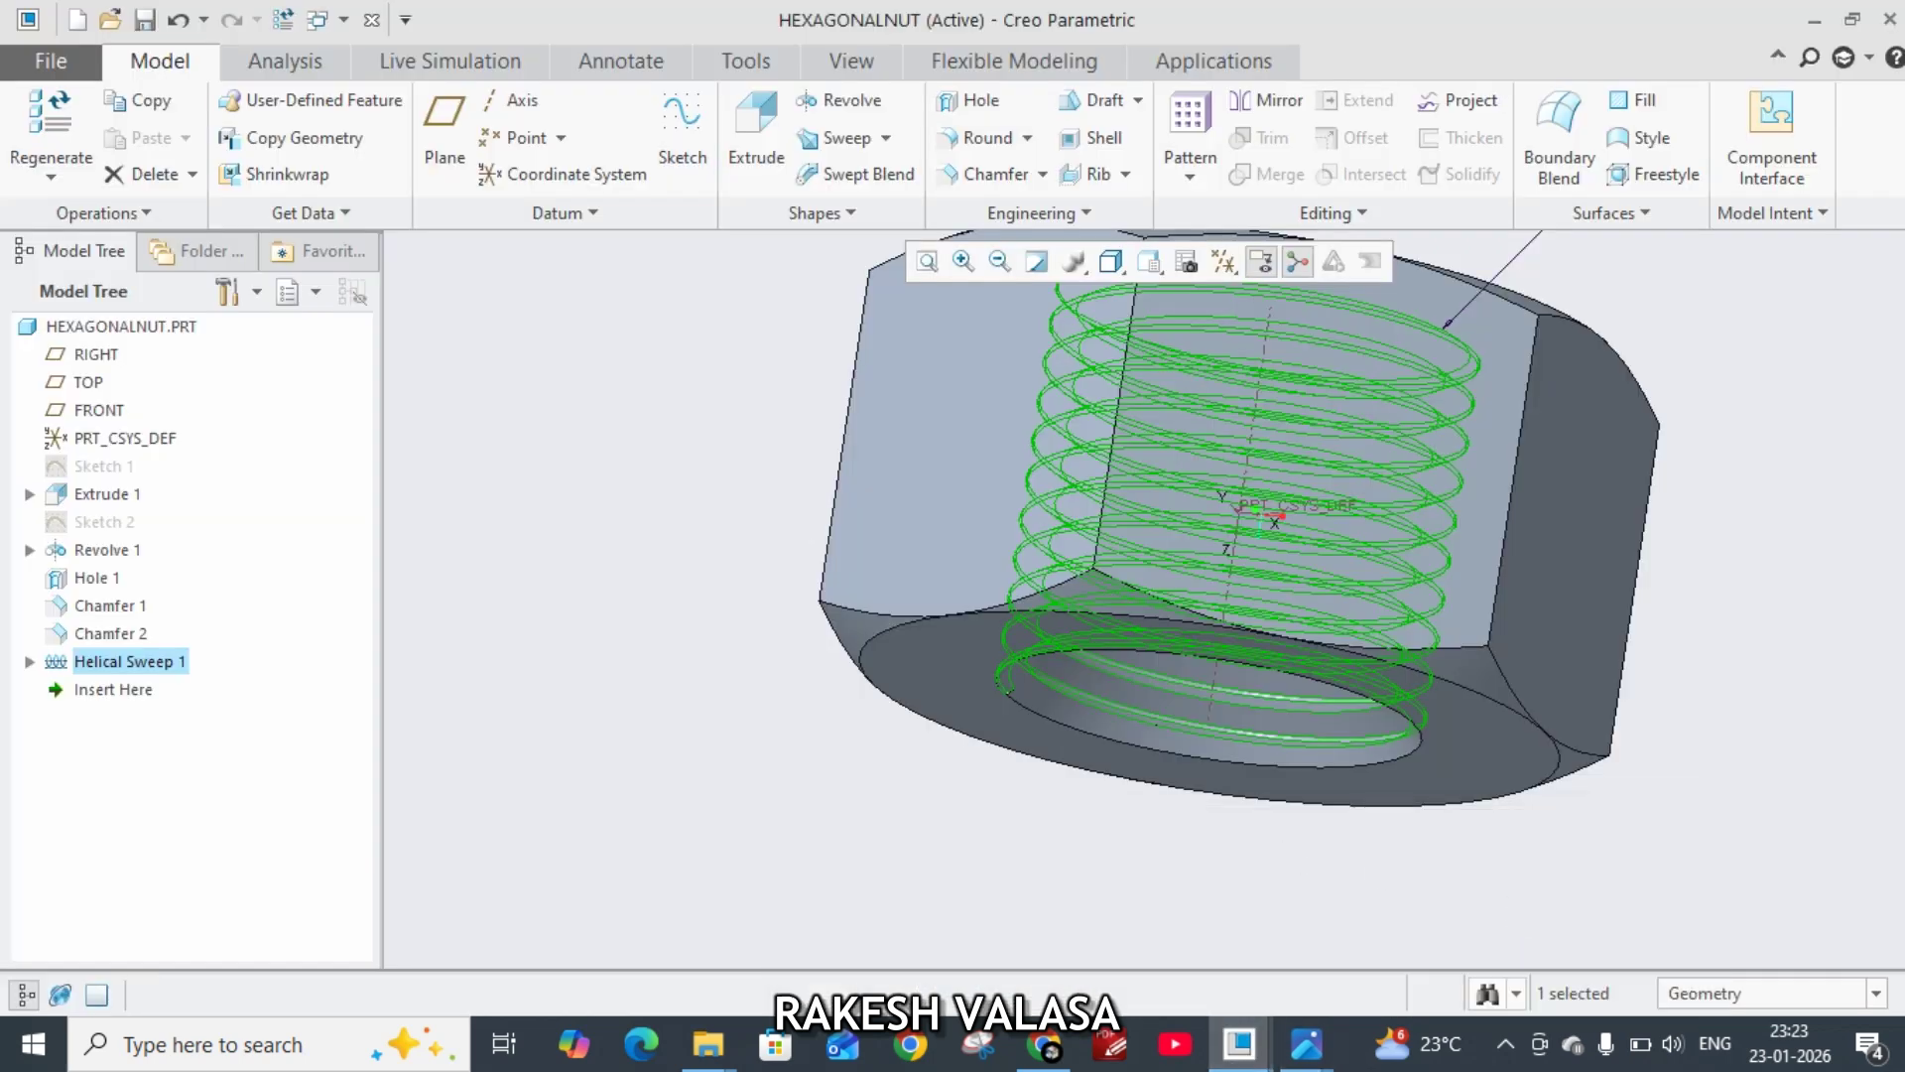
Step: Start an Extrude sketch on the nut's flat end face and draw a circle about 13.64 in diameter centred on the hole axis
middle_drag(1734, 435, 1599, 461)
click(1575, 461)
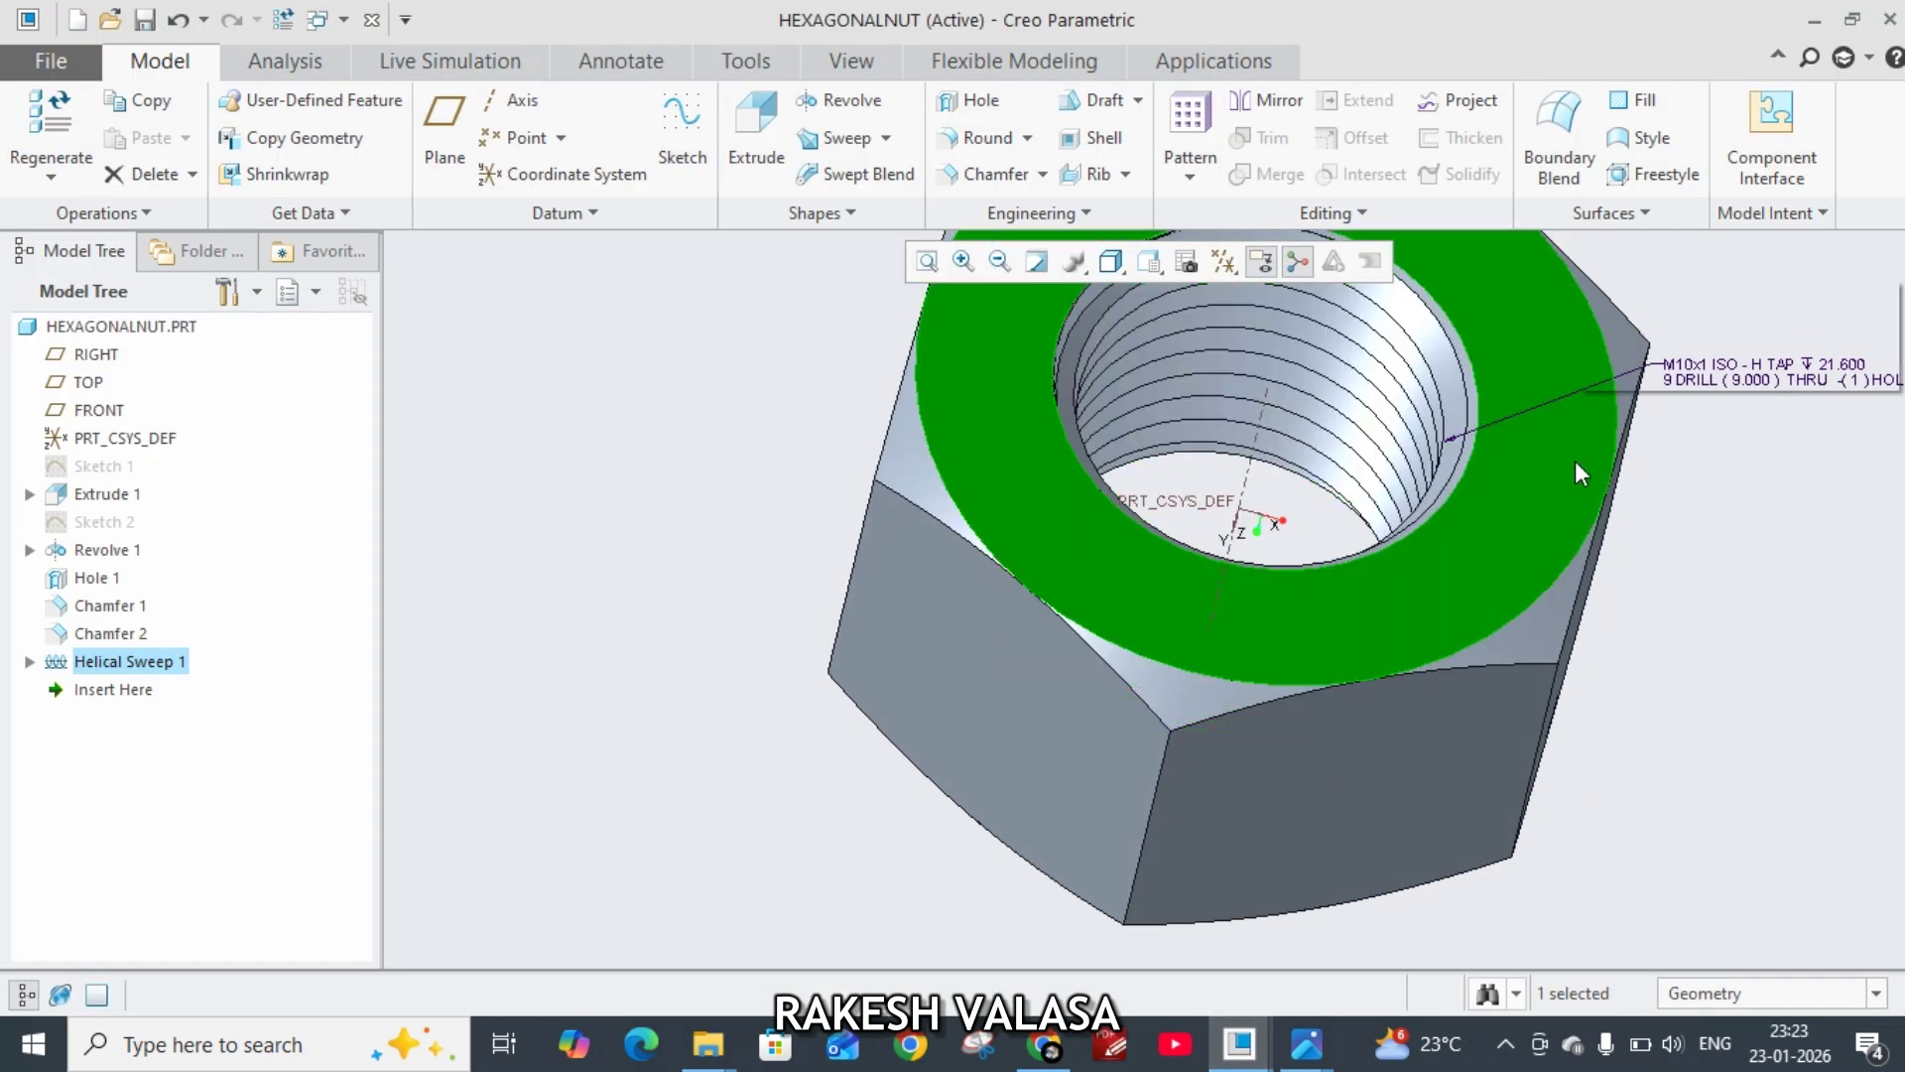
click(774, 149)
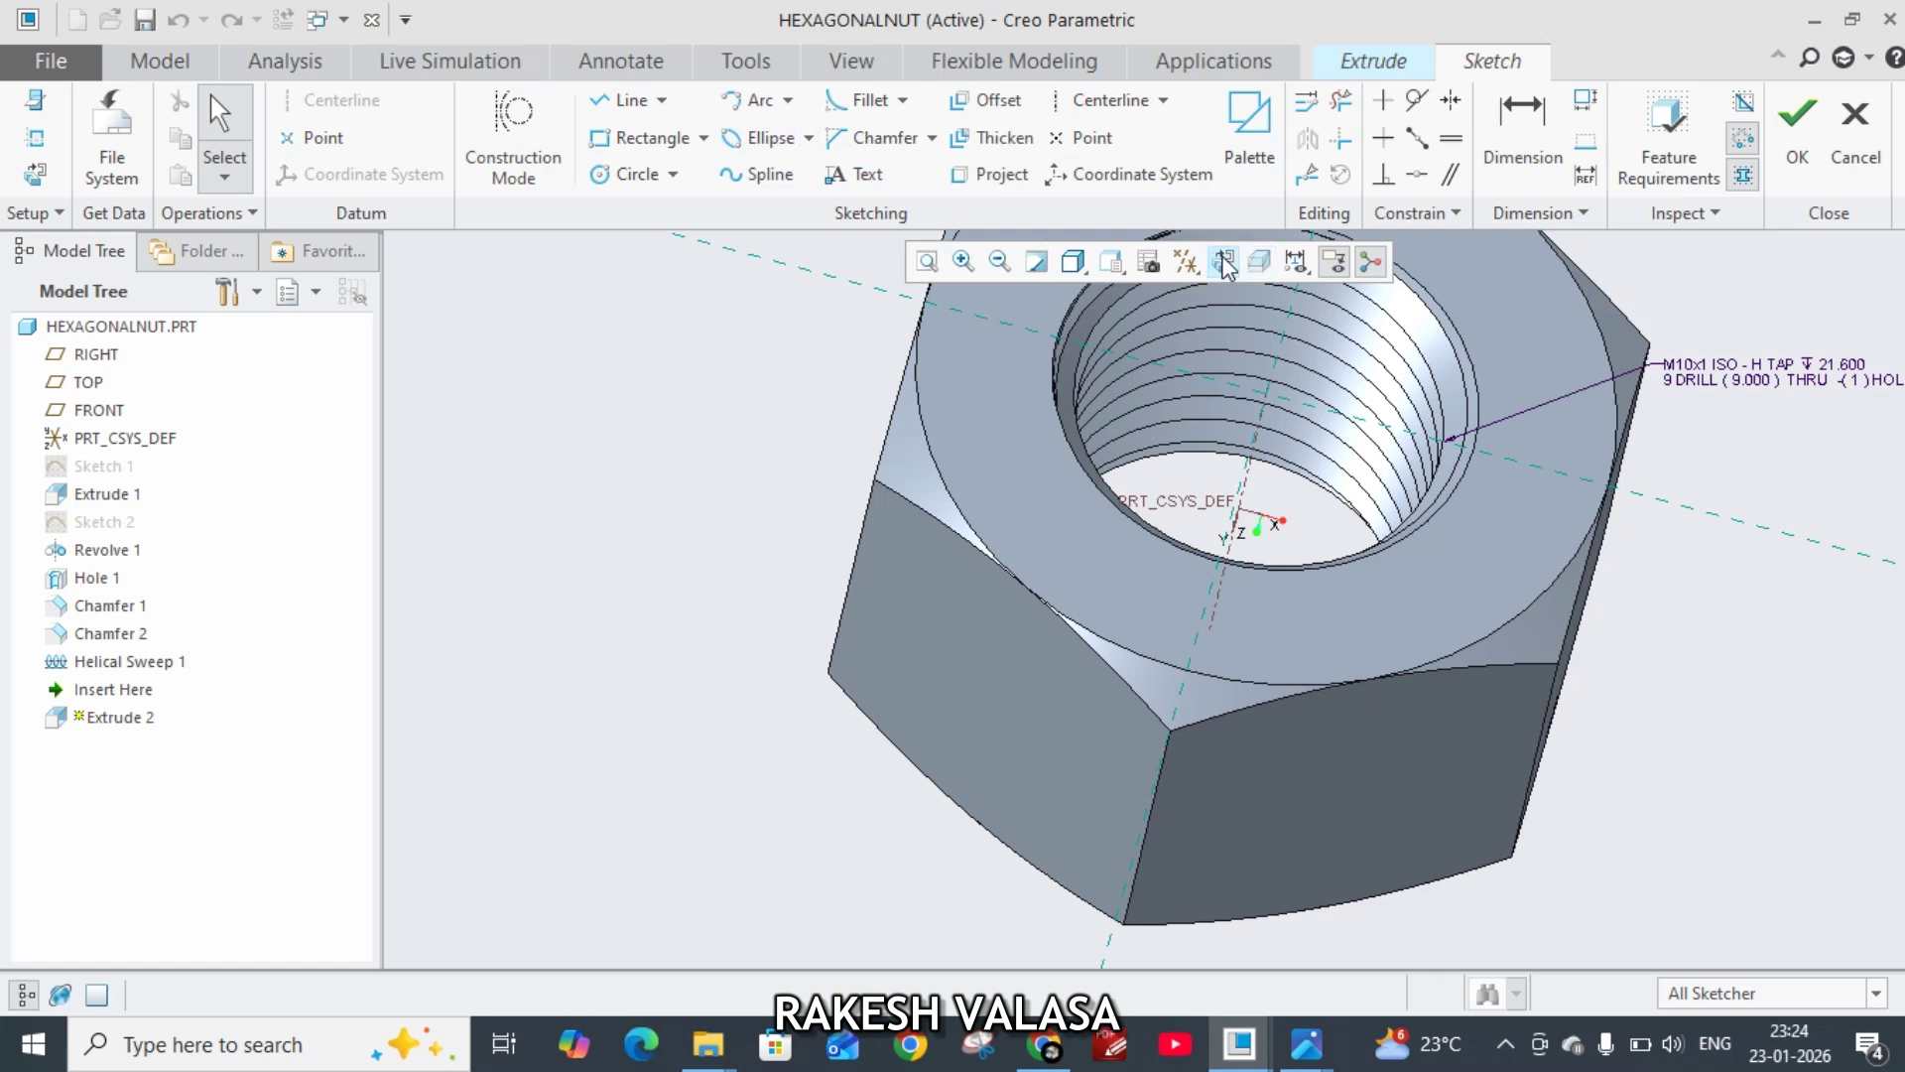
click(1253, 264)
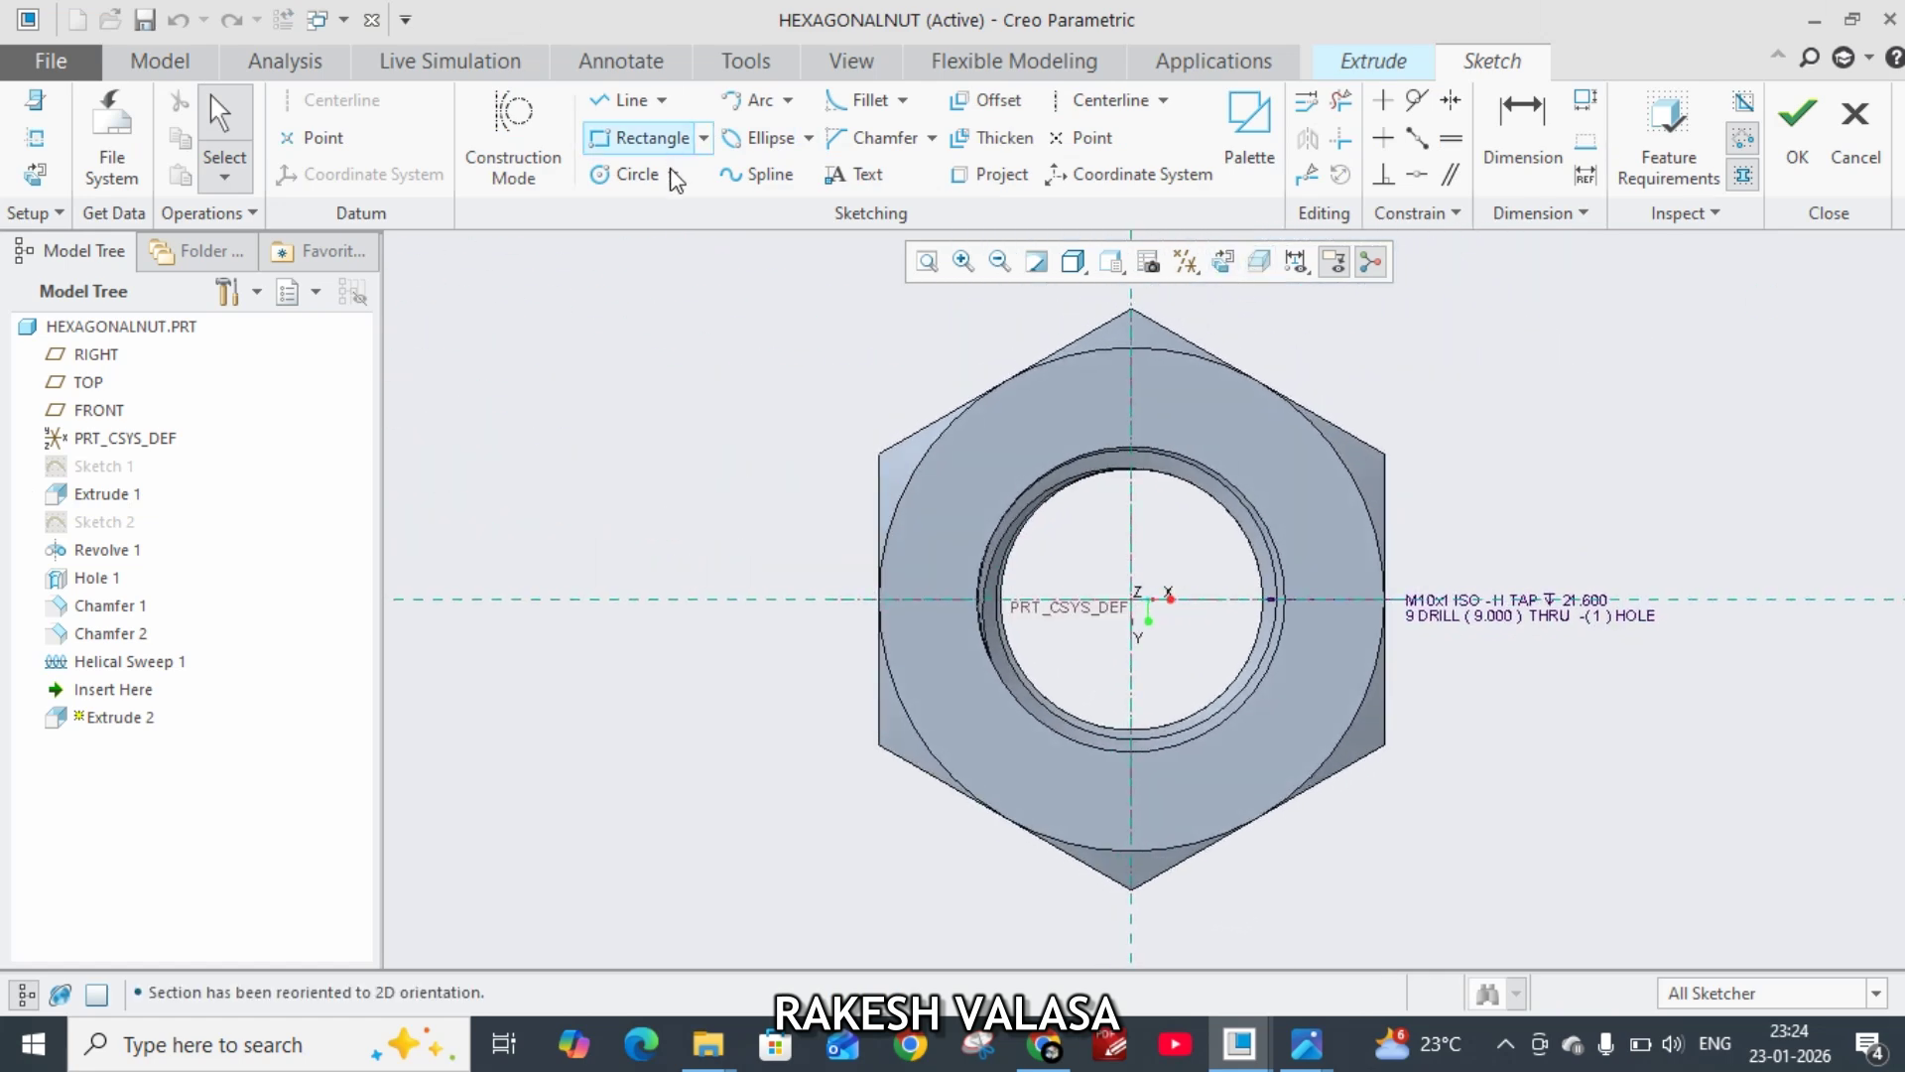
click(633, 174)
click(1134, 600)
click(1282, 733)
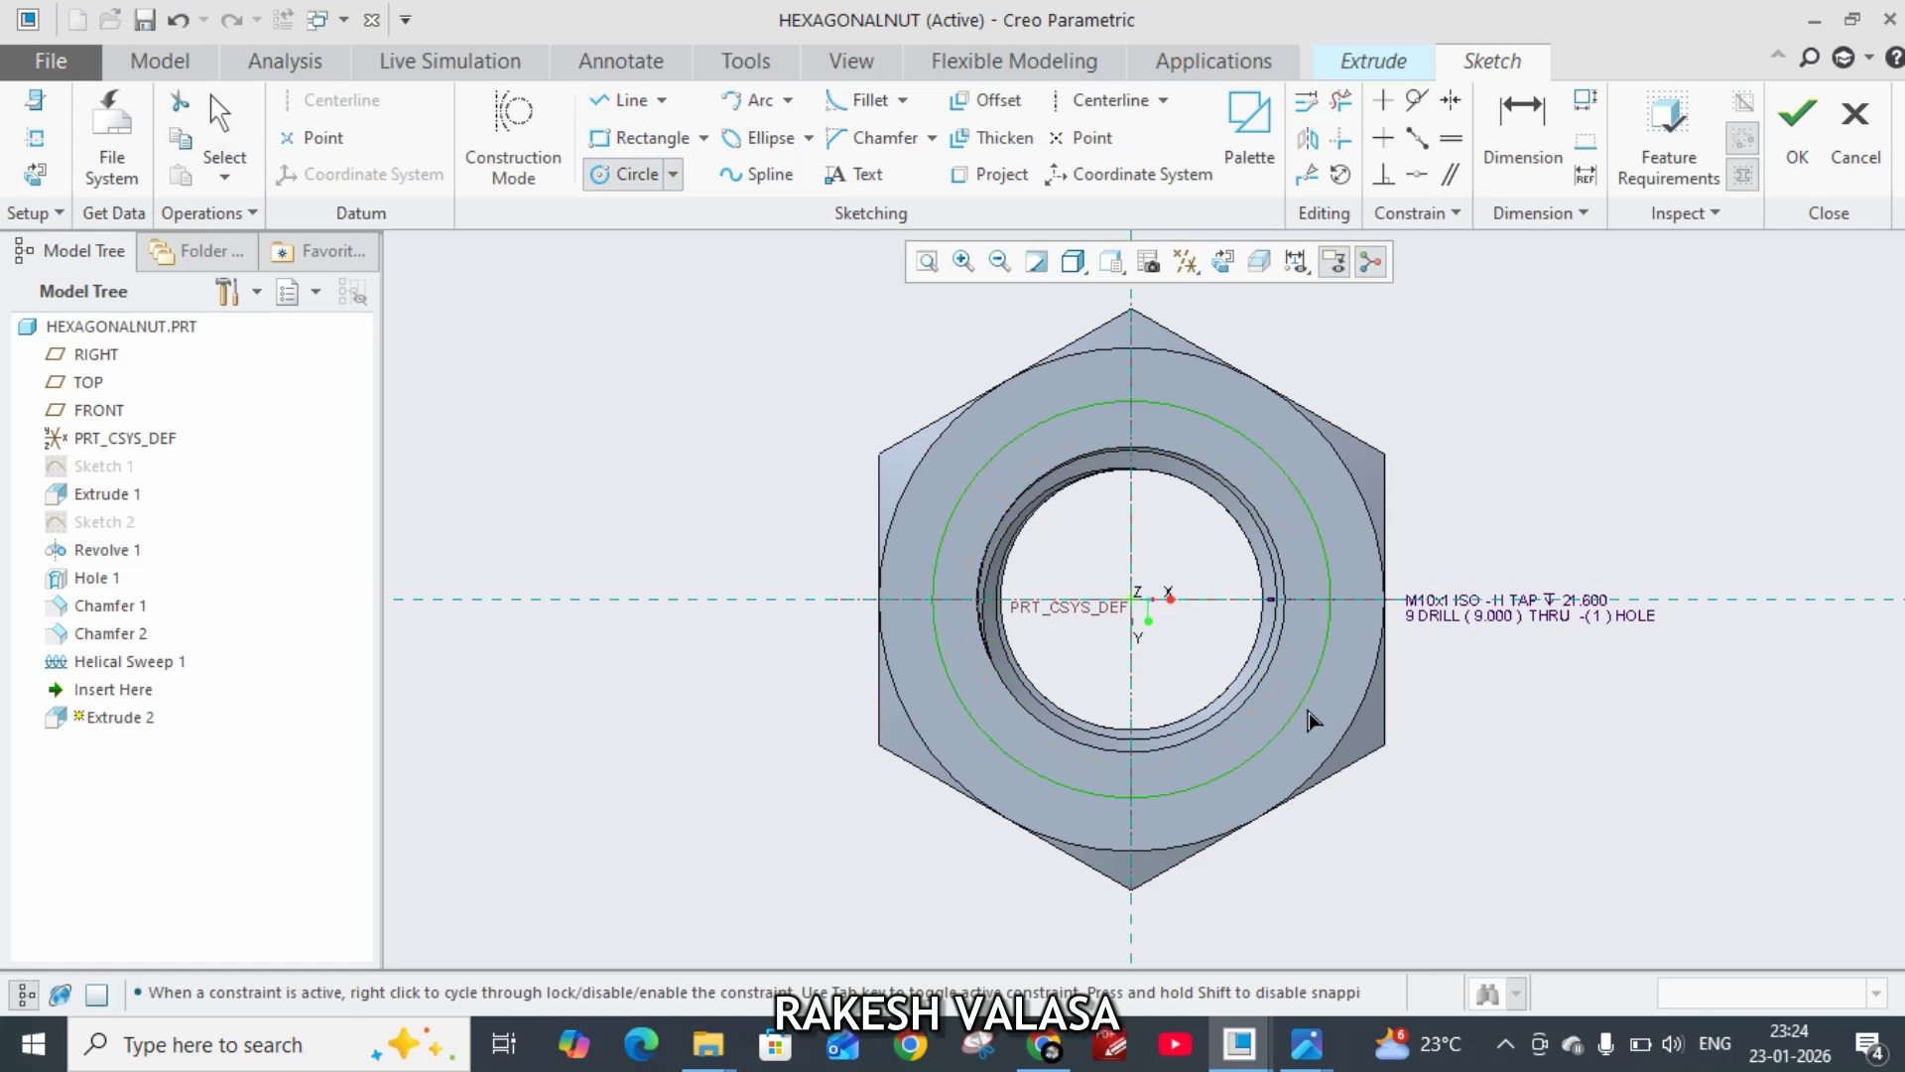
middle_click(1515, 486)
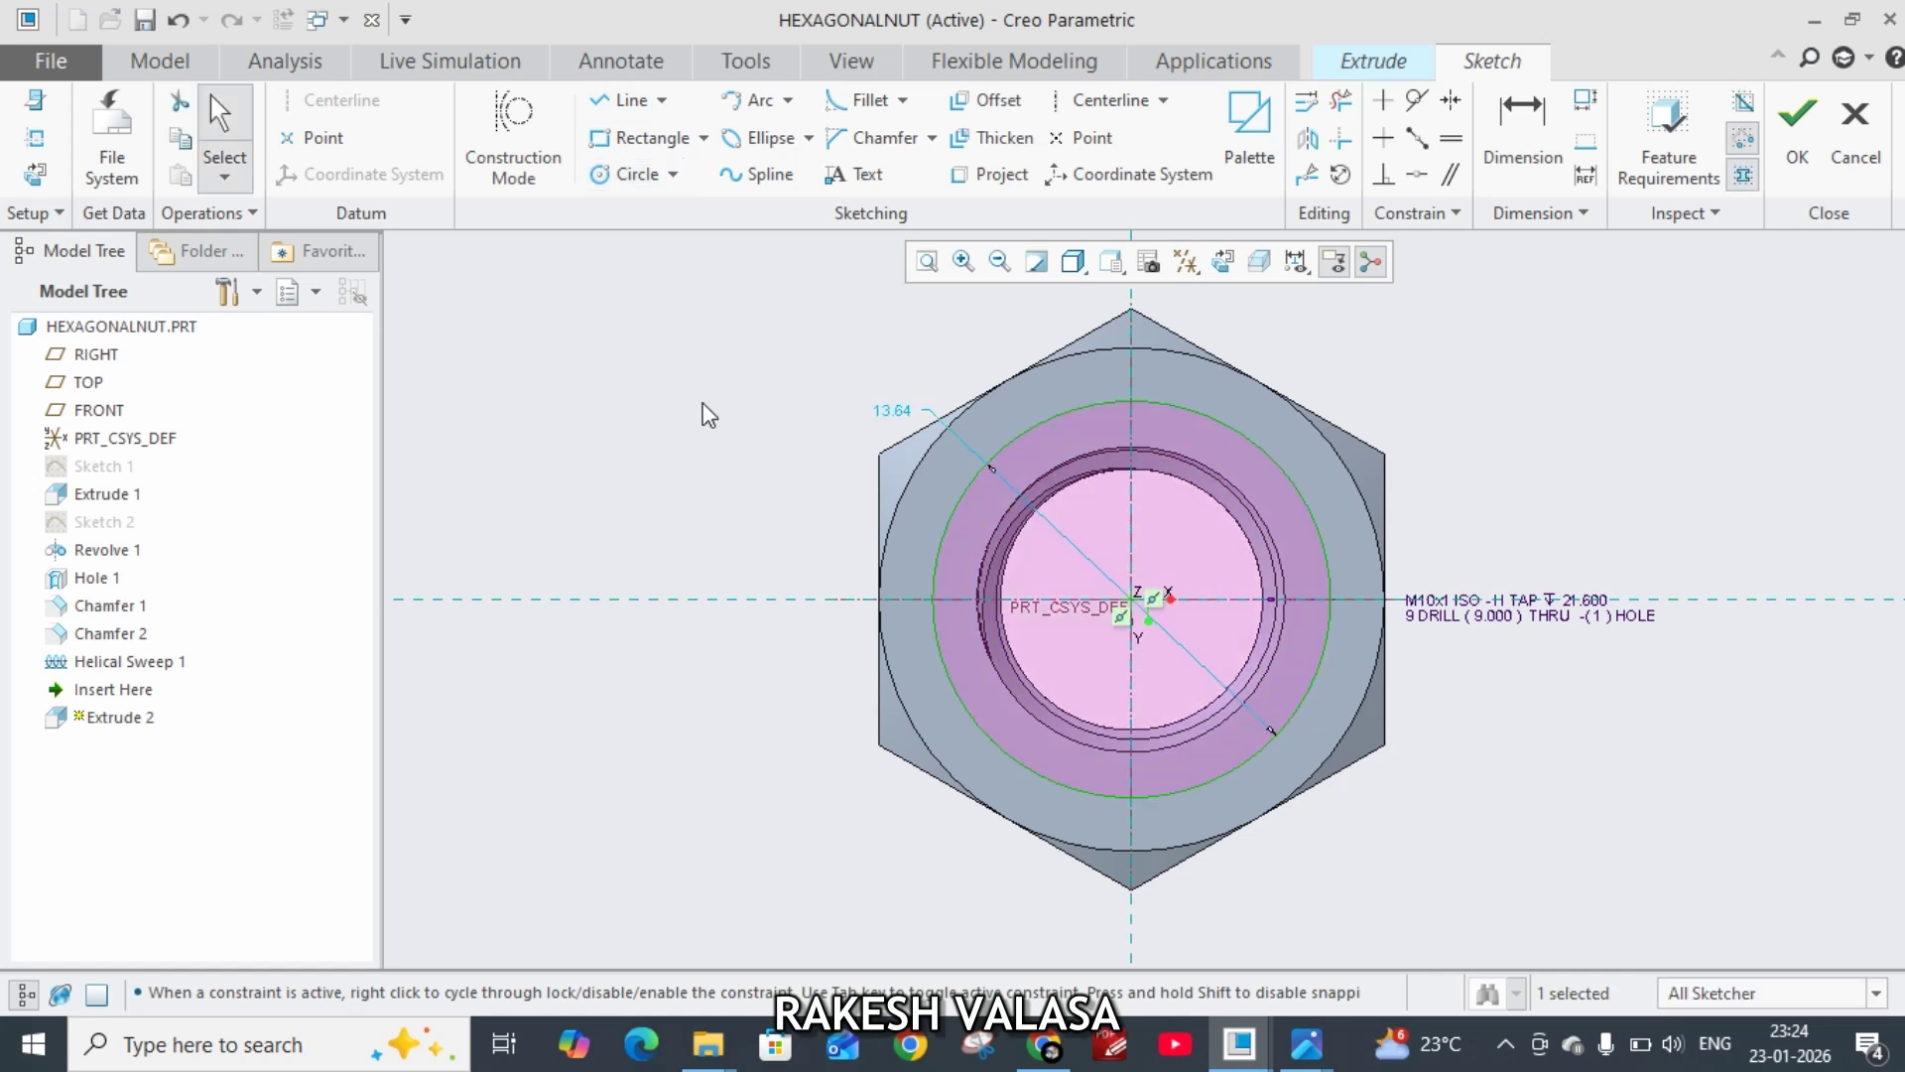
Step: Add the thread's inner circular edge as a sketch reference and place points where the vertical reference crosses that edge and the sketched circle
click(43, 139)
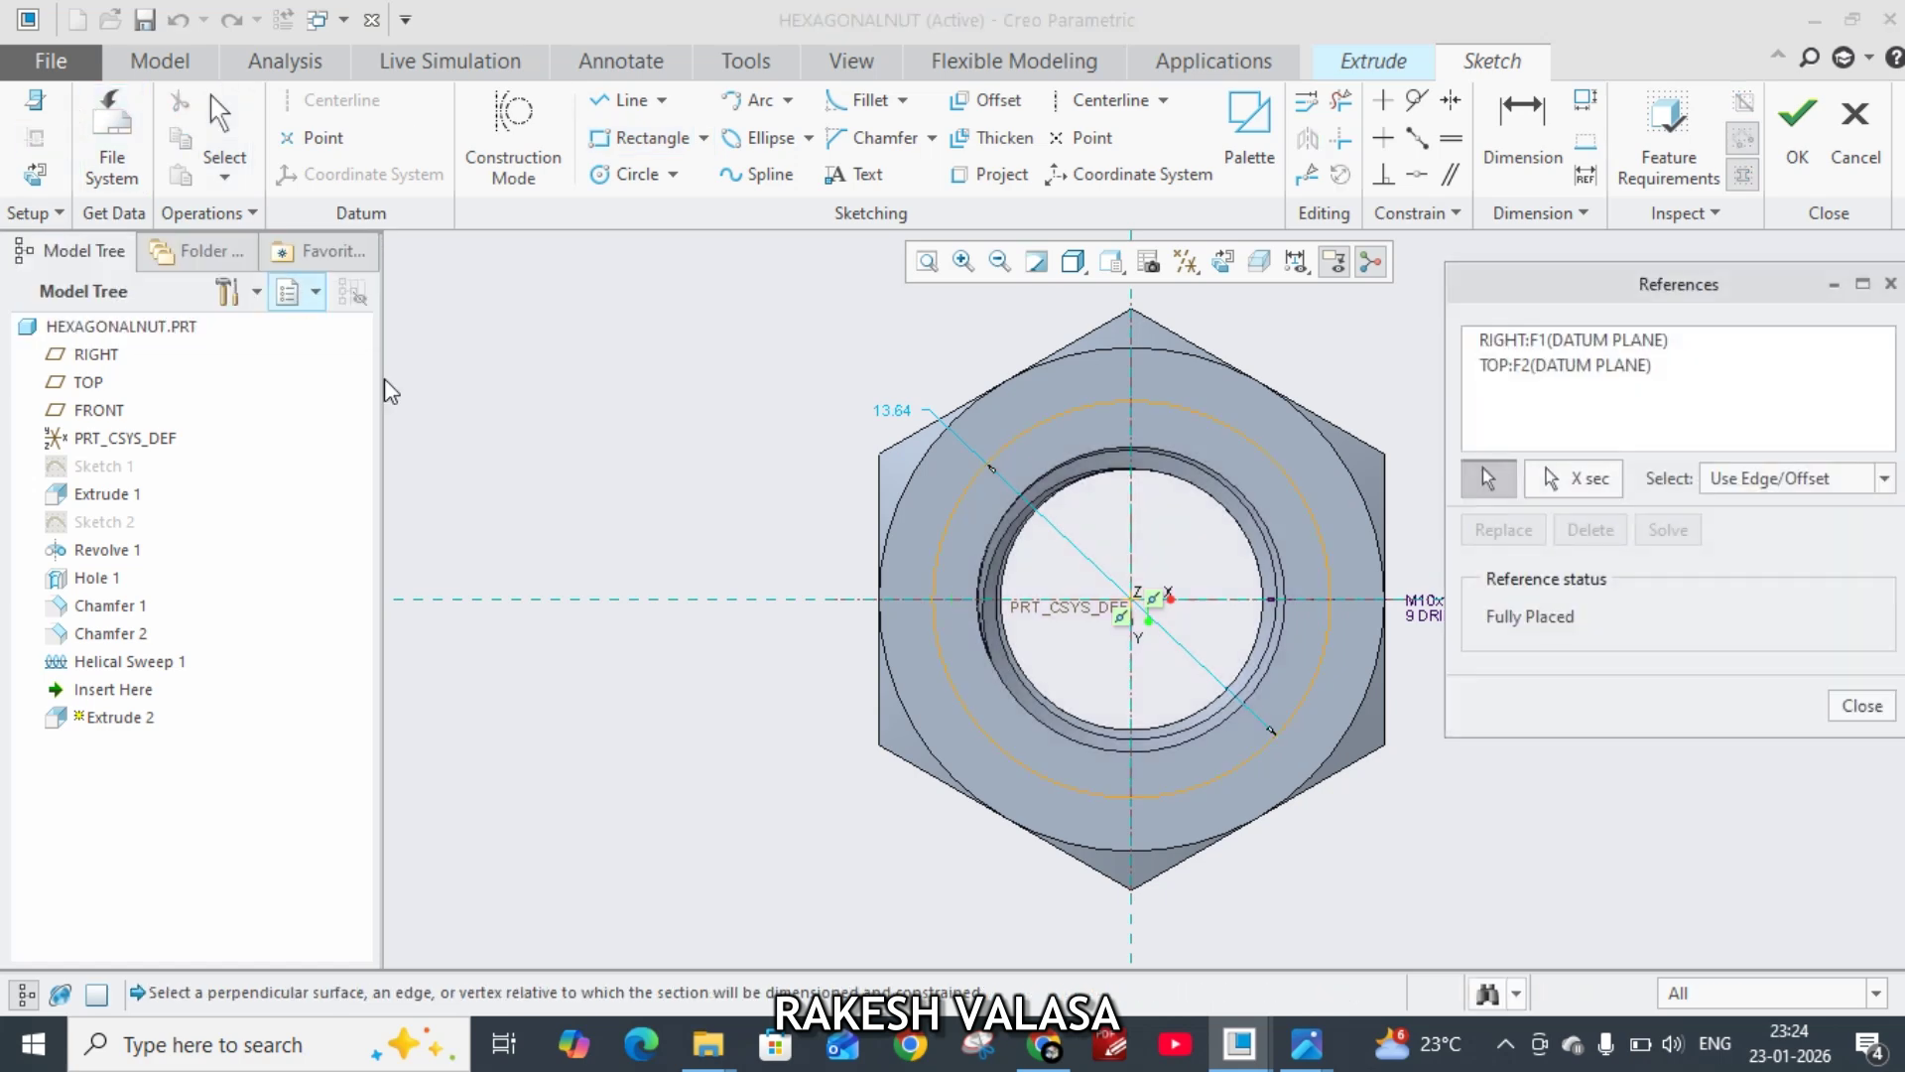
scroll(1126, 770, down, 3)
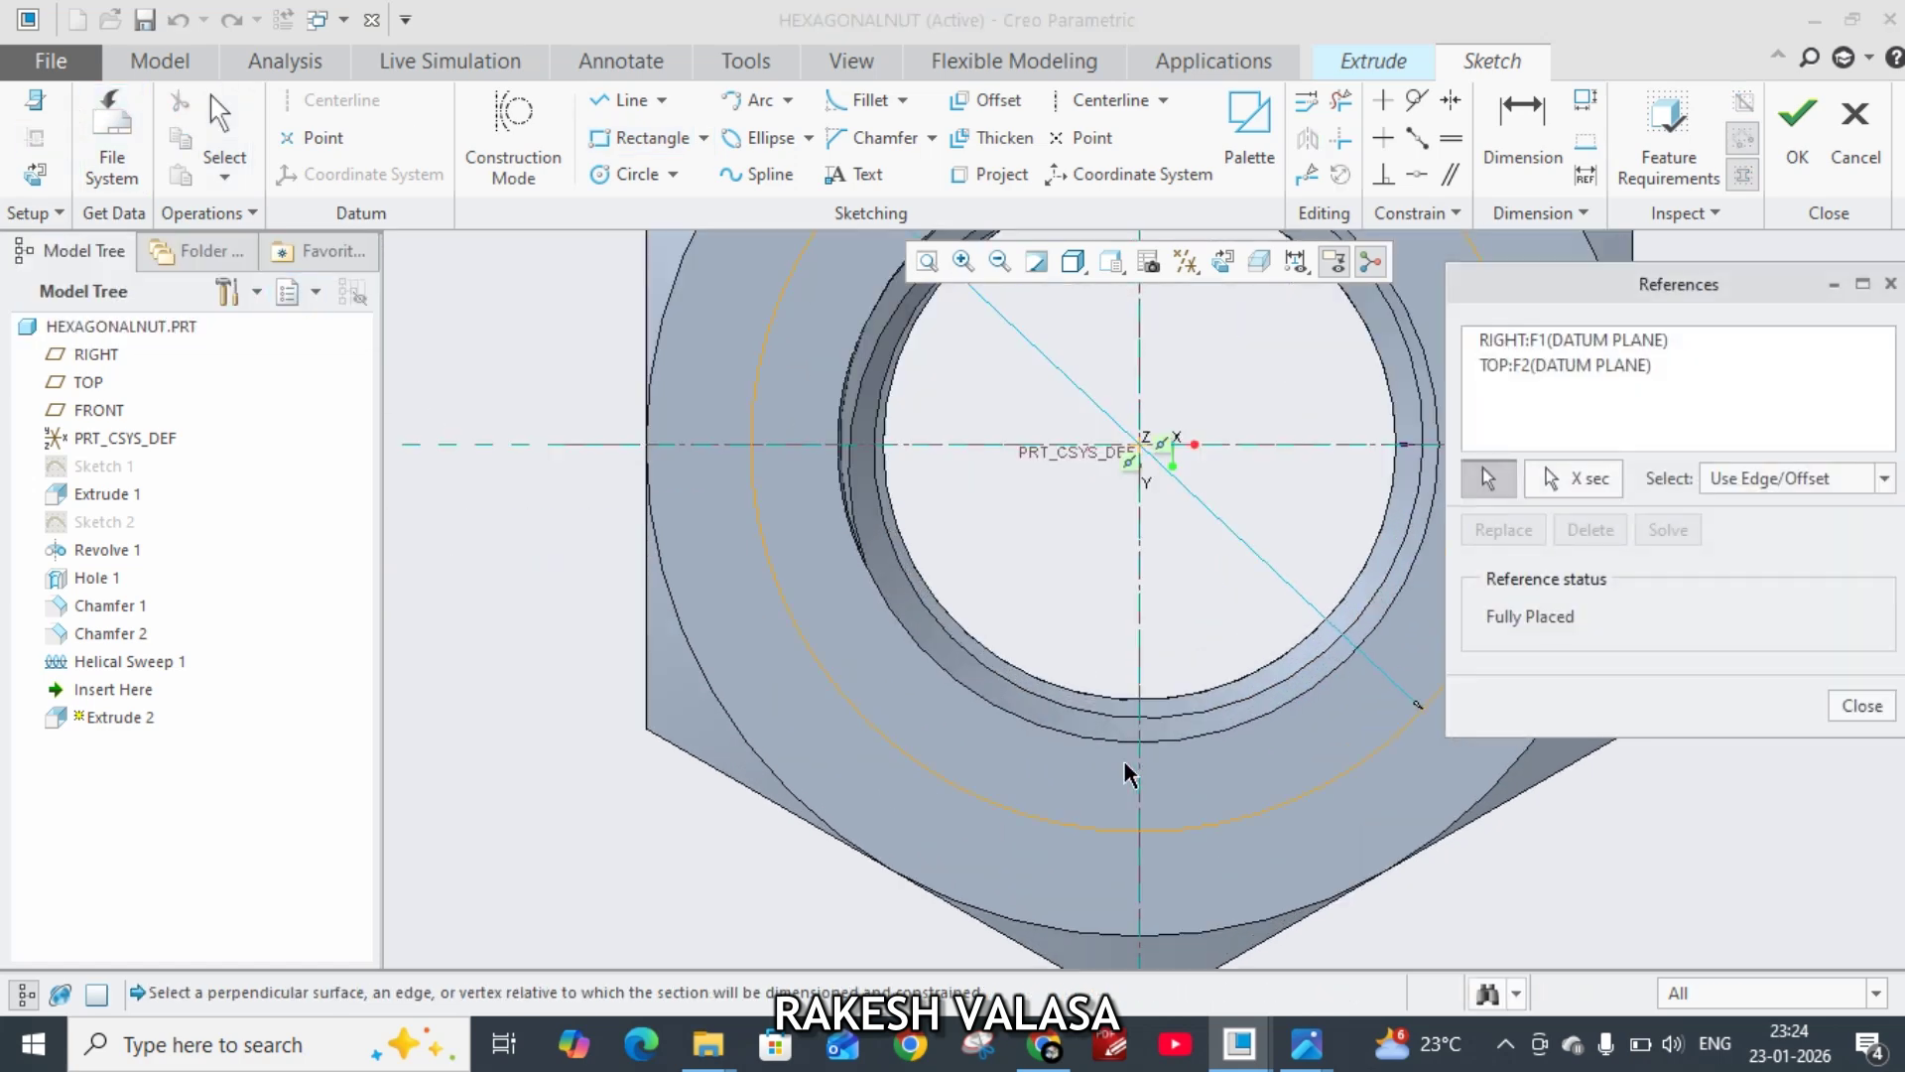
click(1116, 714)
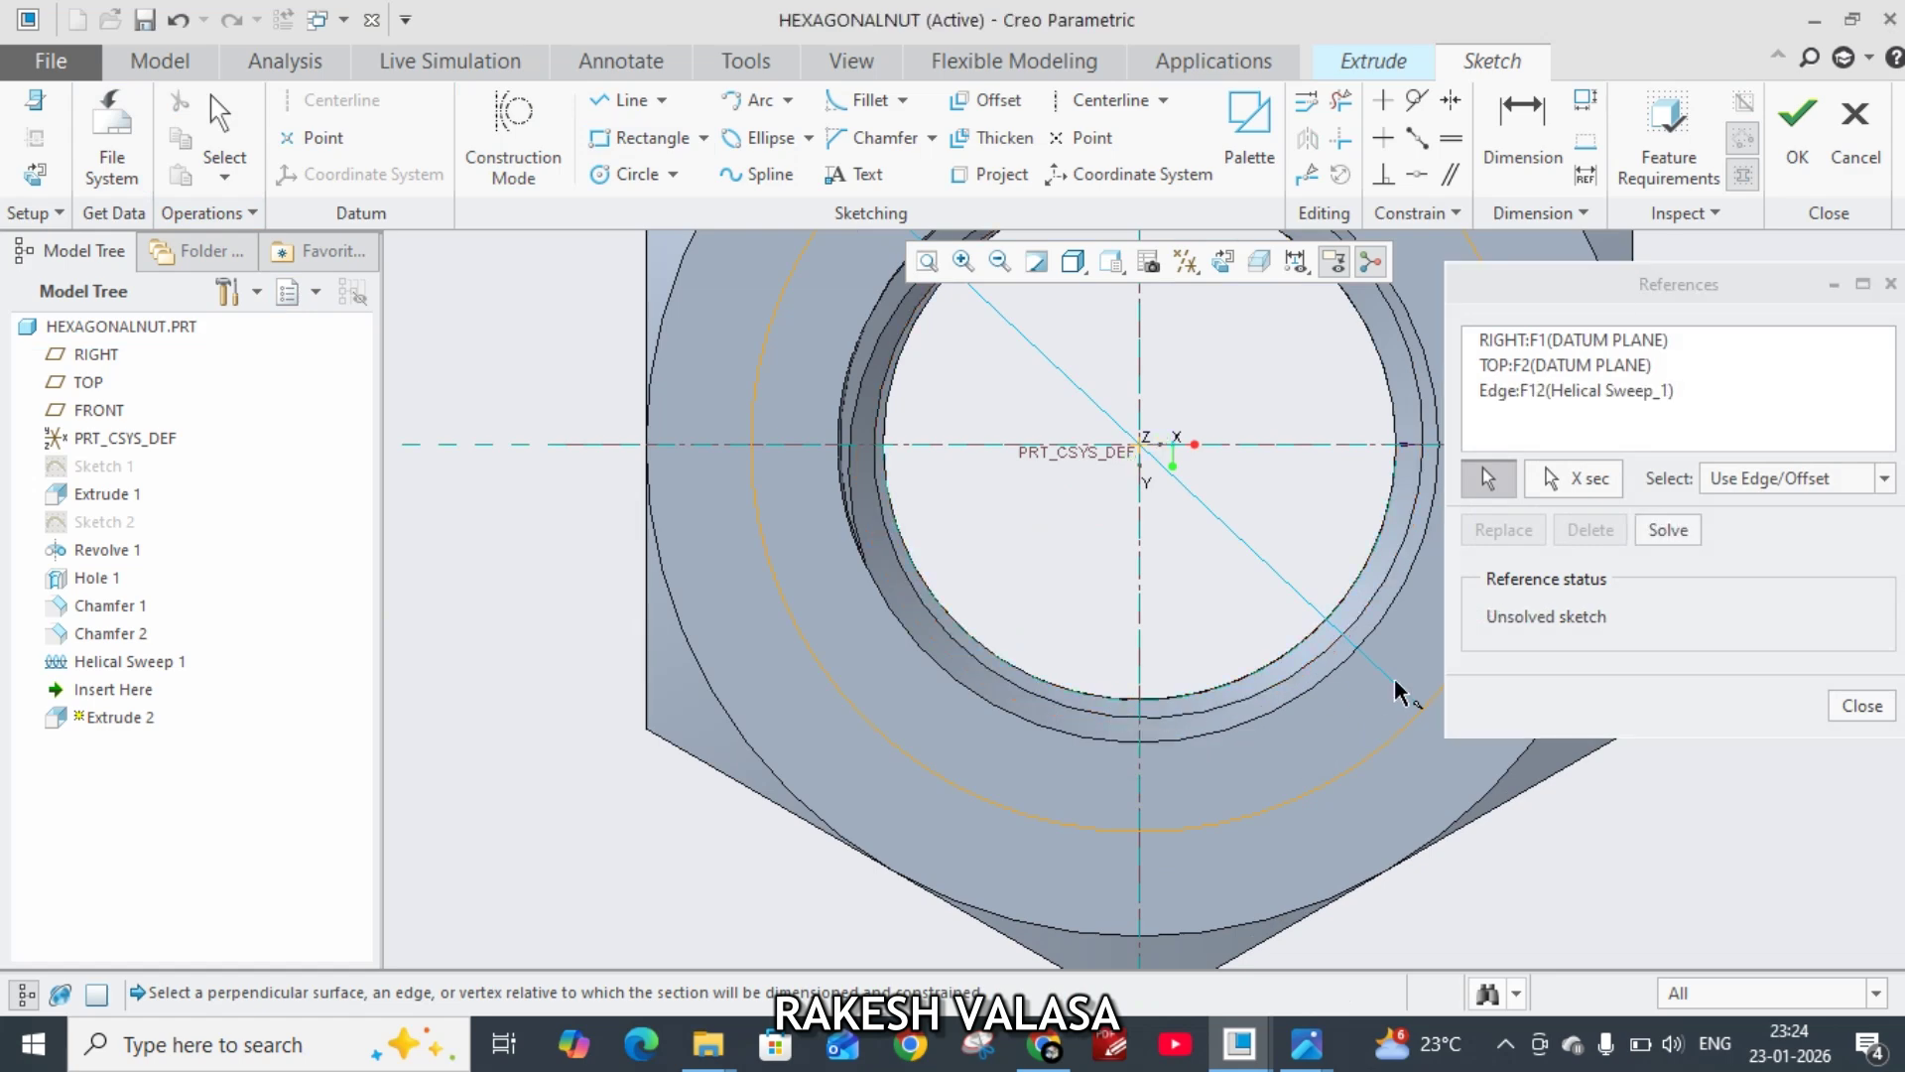
click(1862, 706)
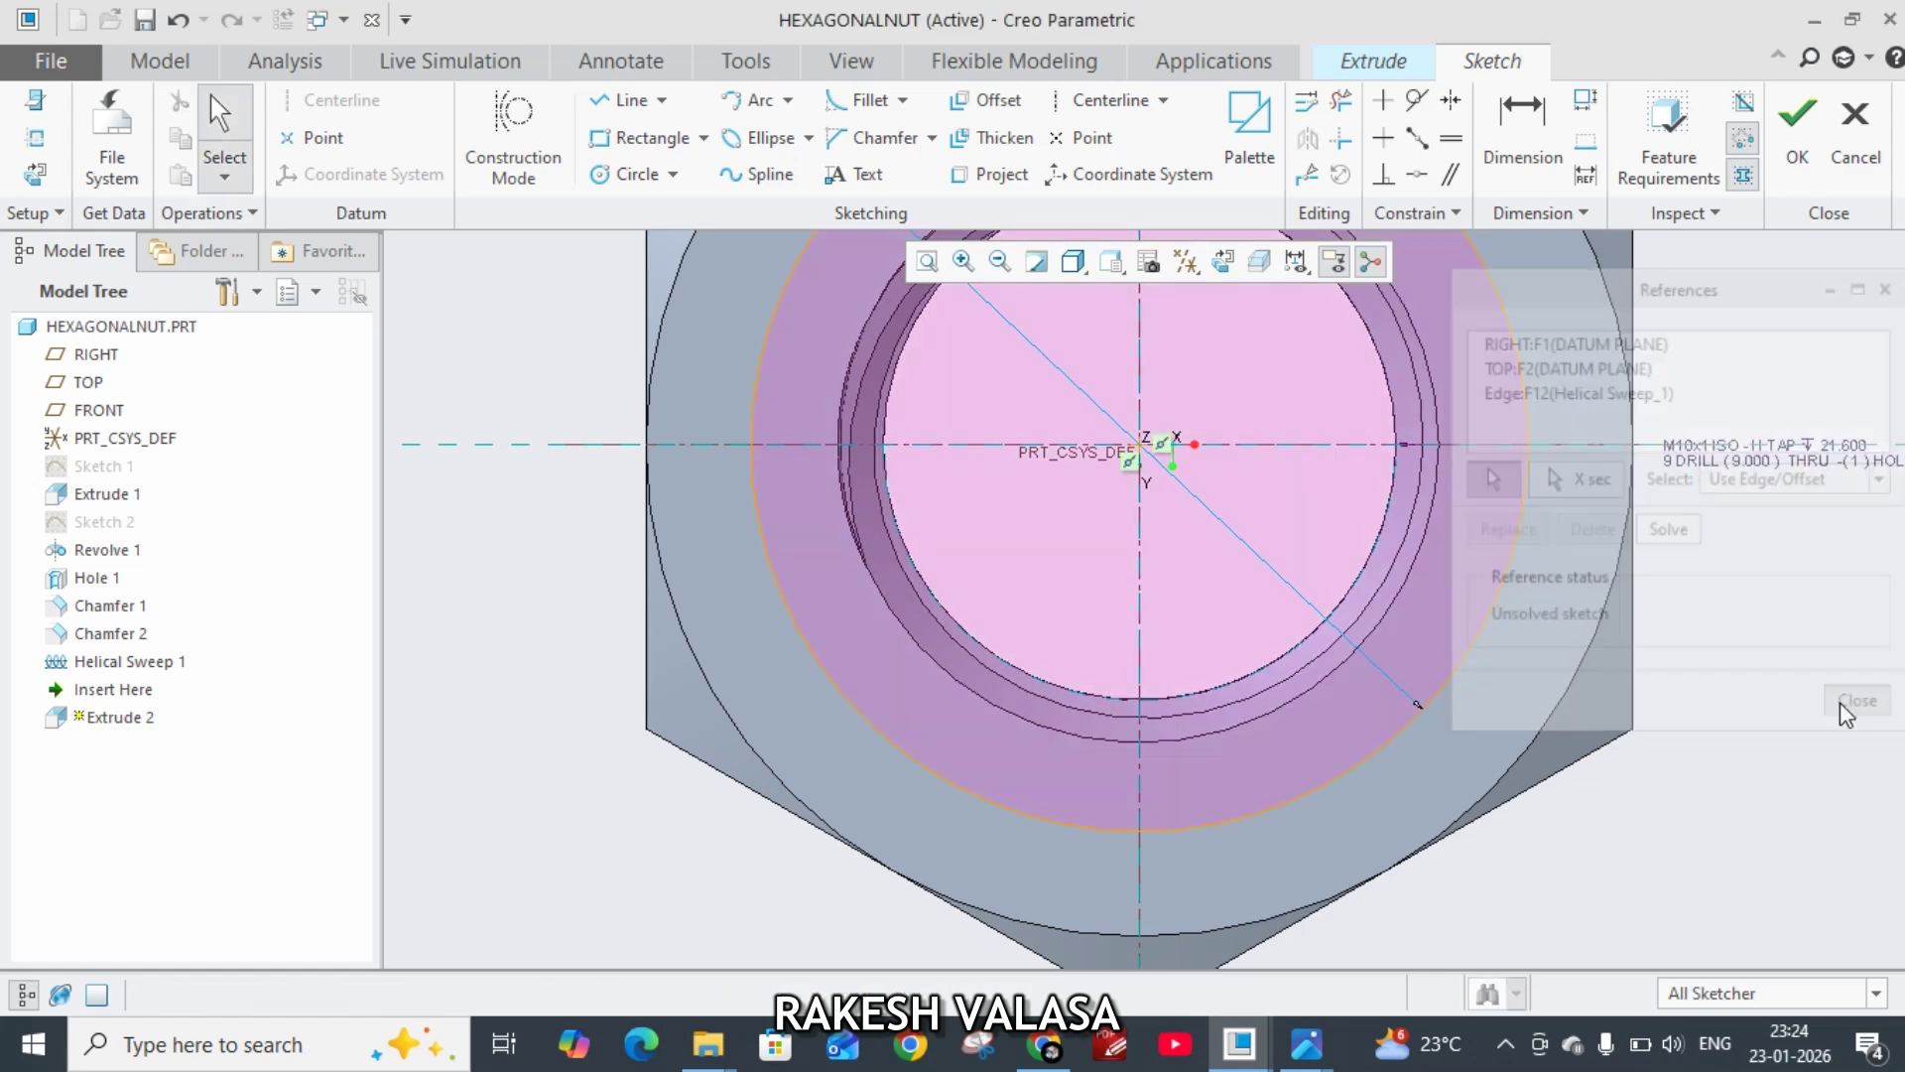
click(1089, 139)
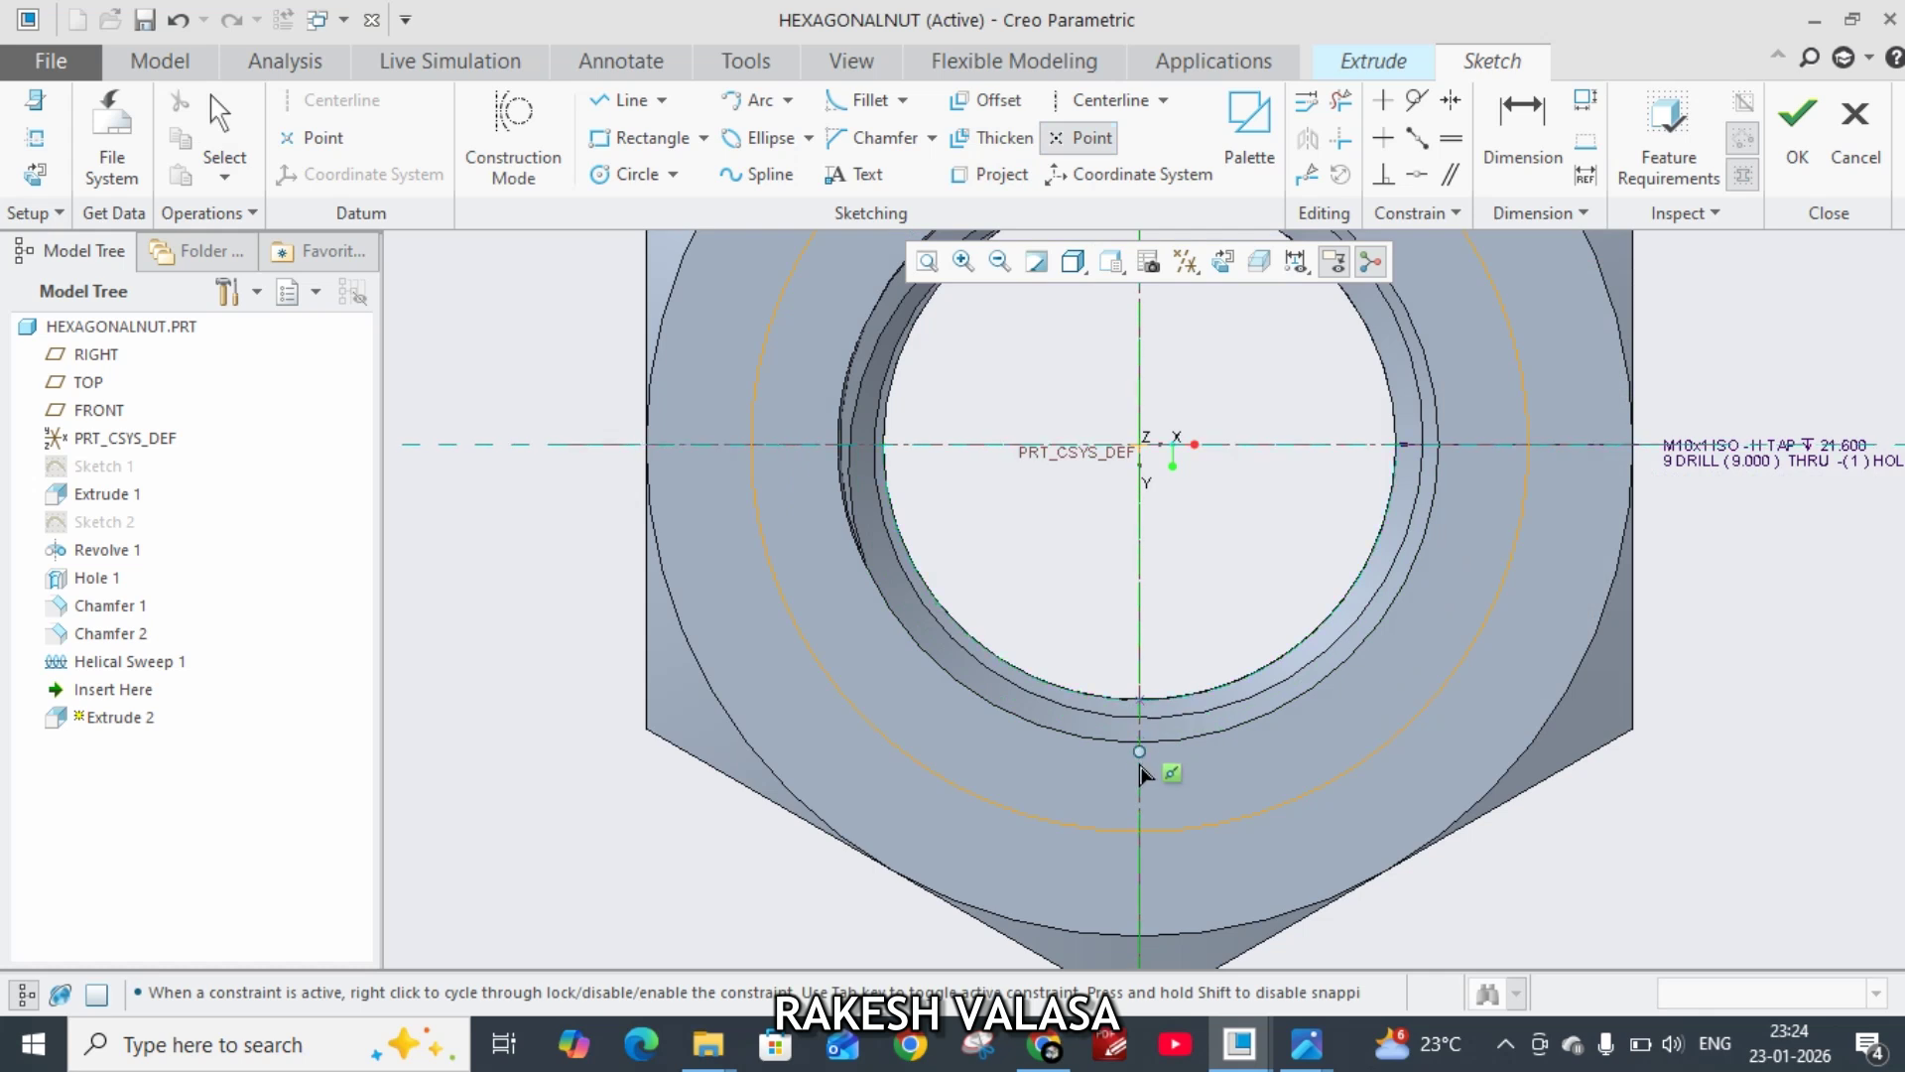
click(1140, 832)
middle_click(1181, 787)
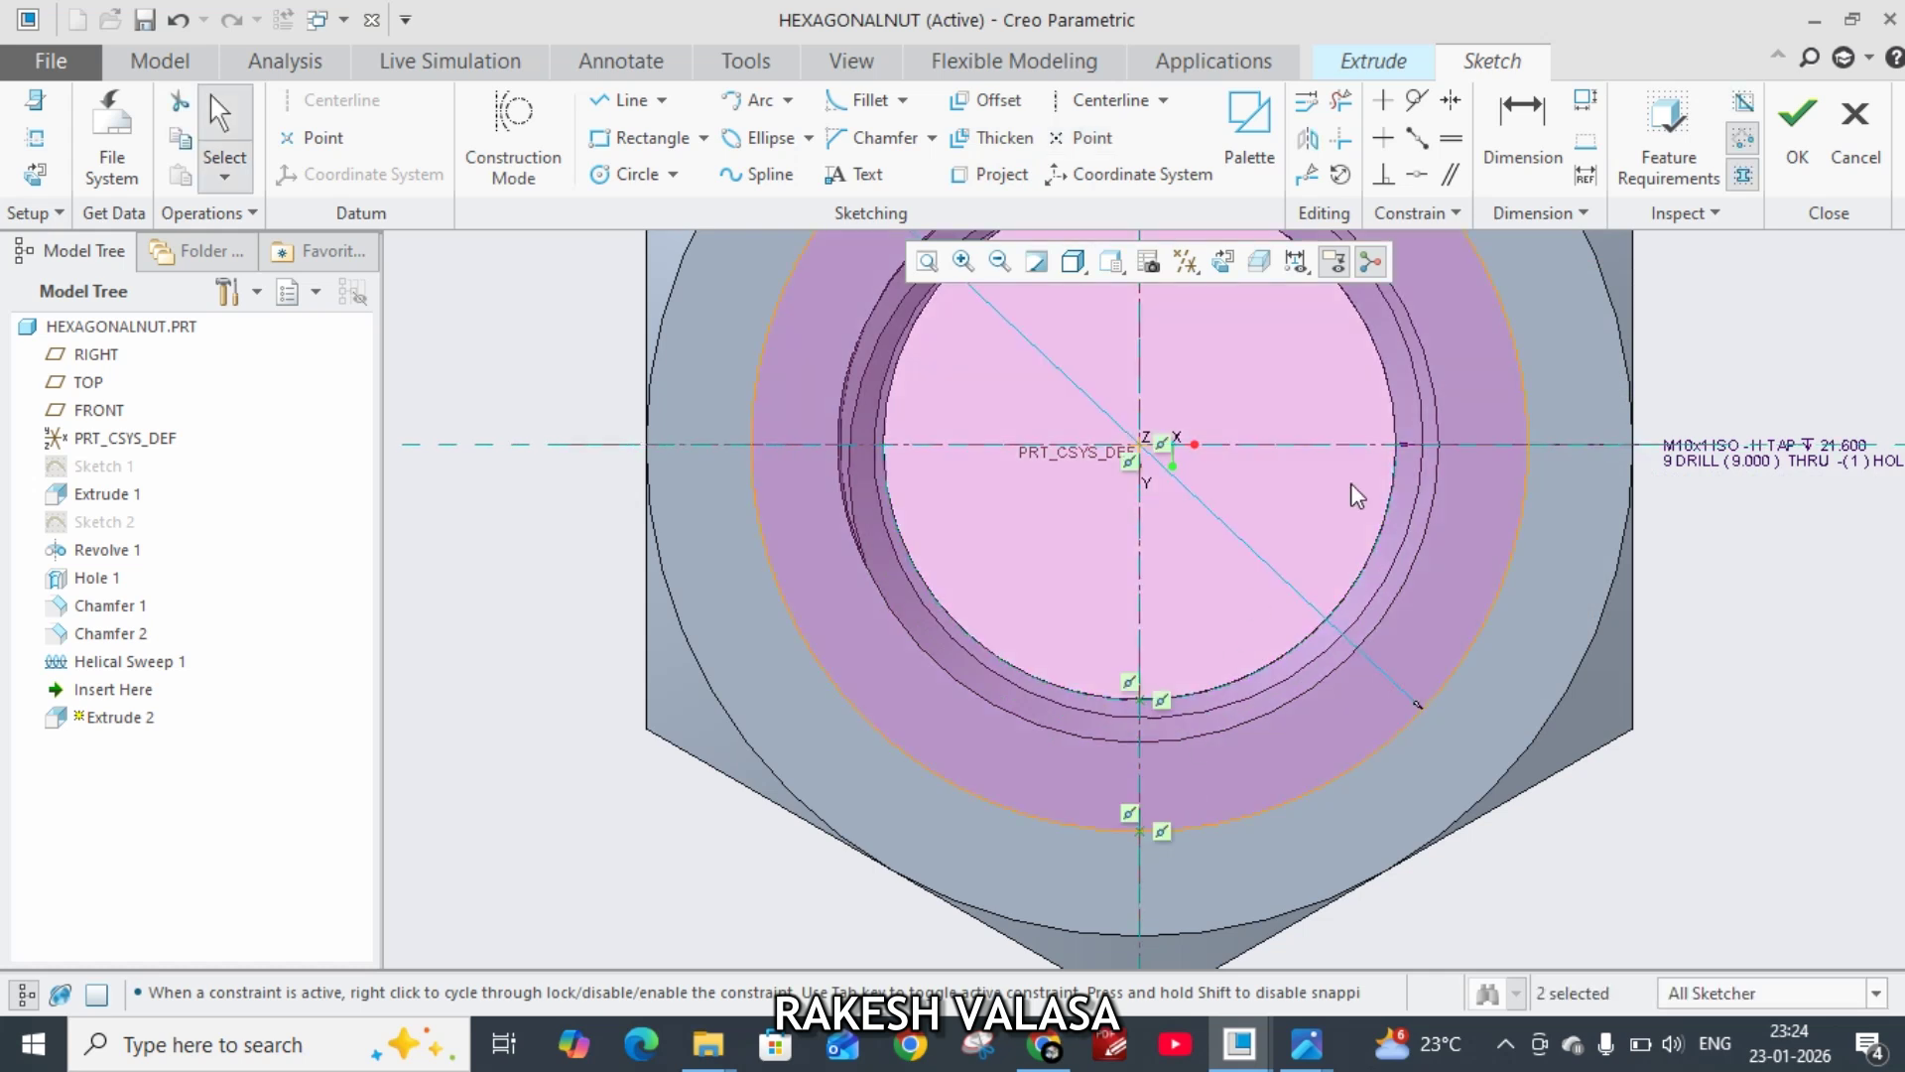
Step: Set the vertical distance between the thread edge point and the circle point to 0.2165 and accept the extrude sketch
click(1520, 140)
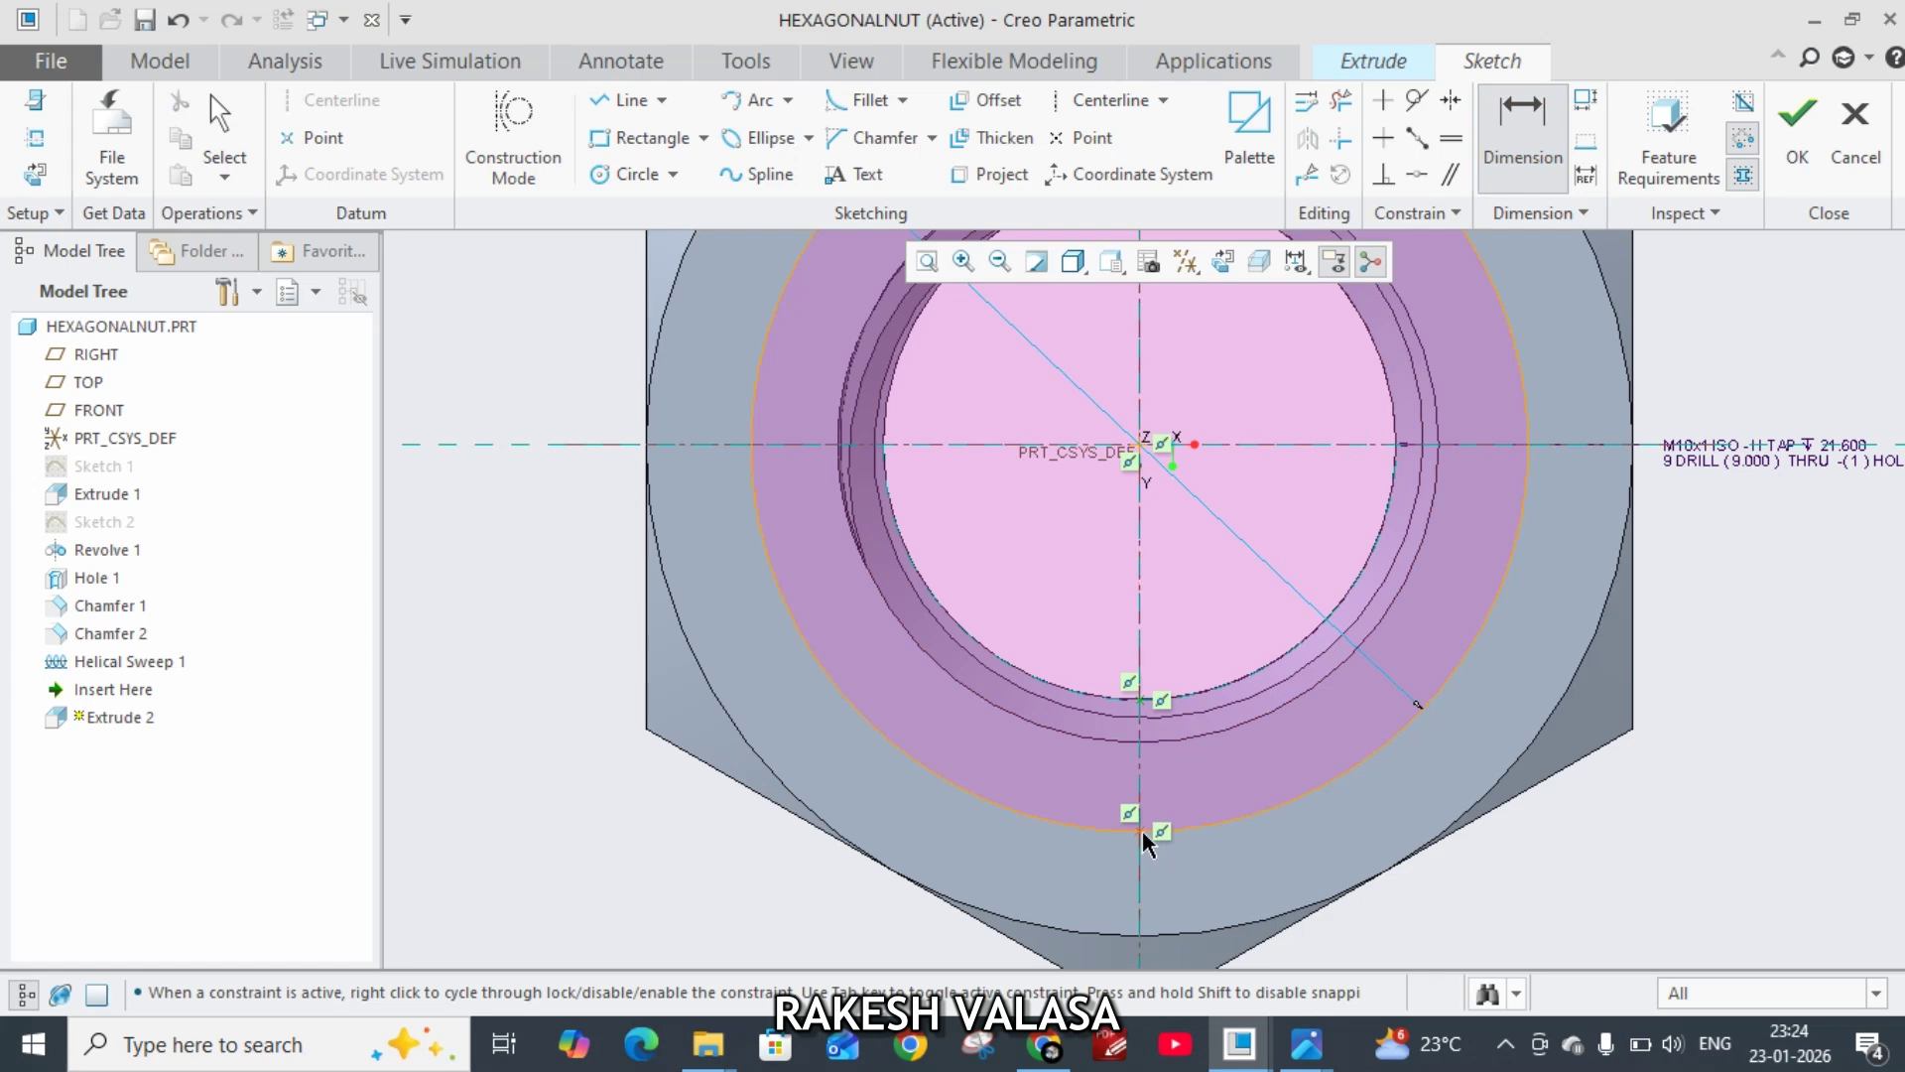
middle_click(1188, 775)
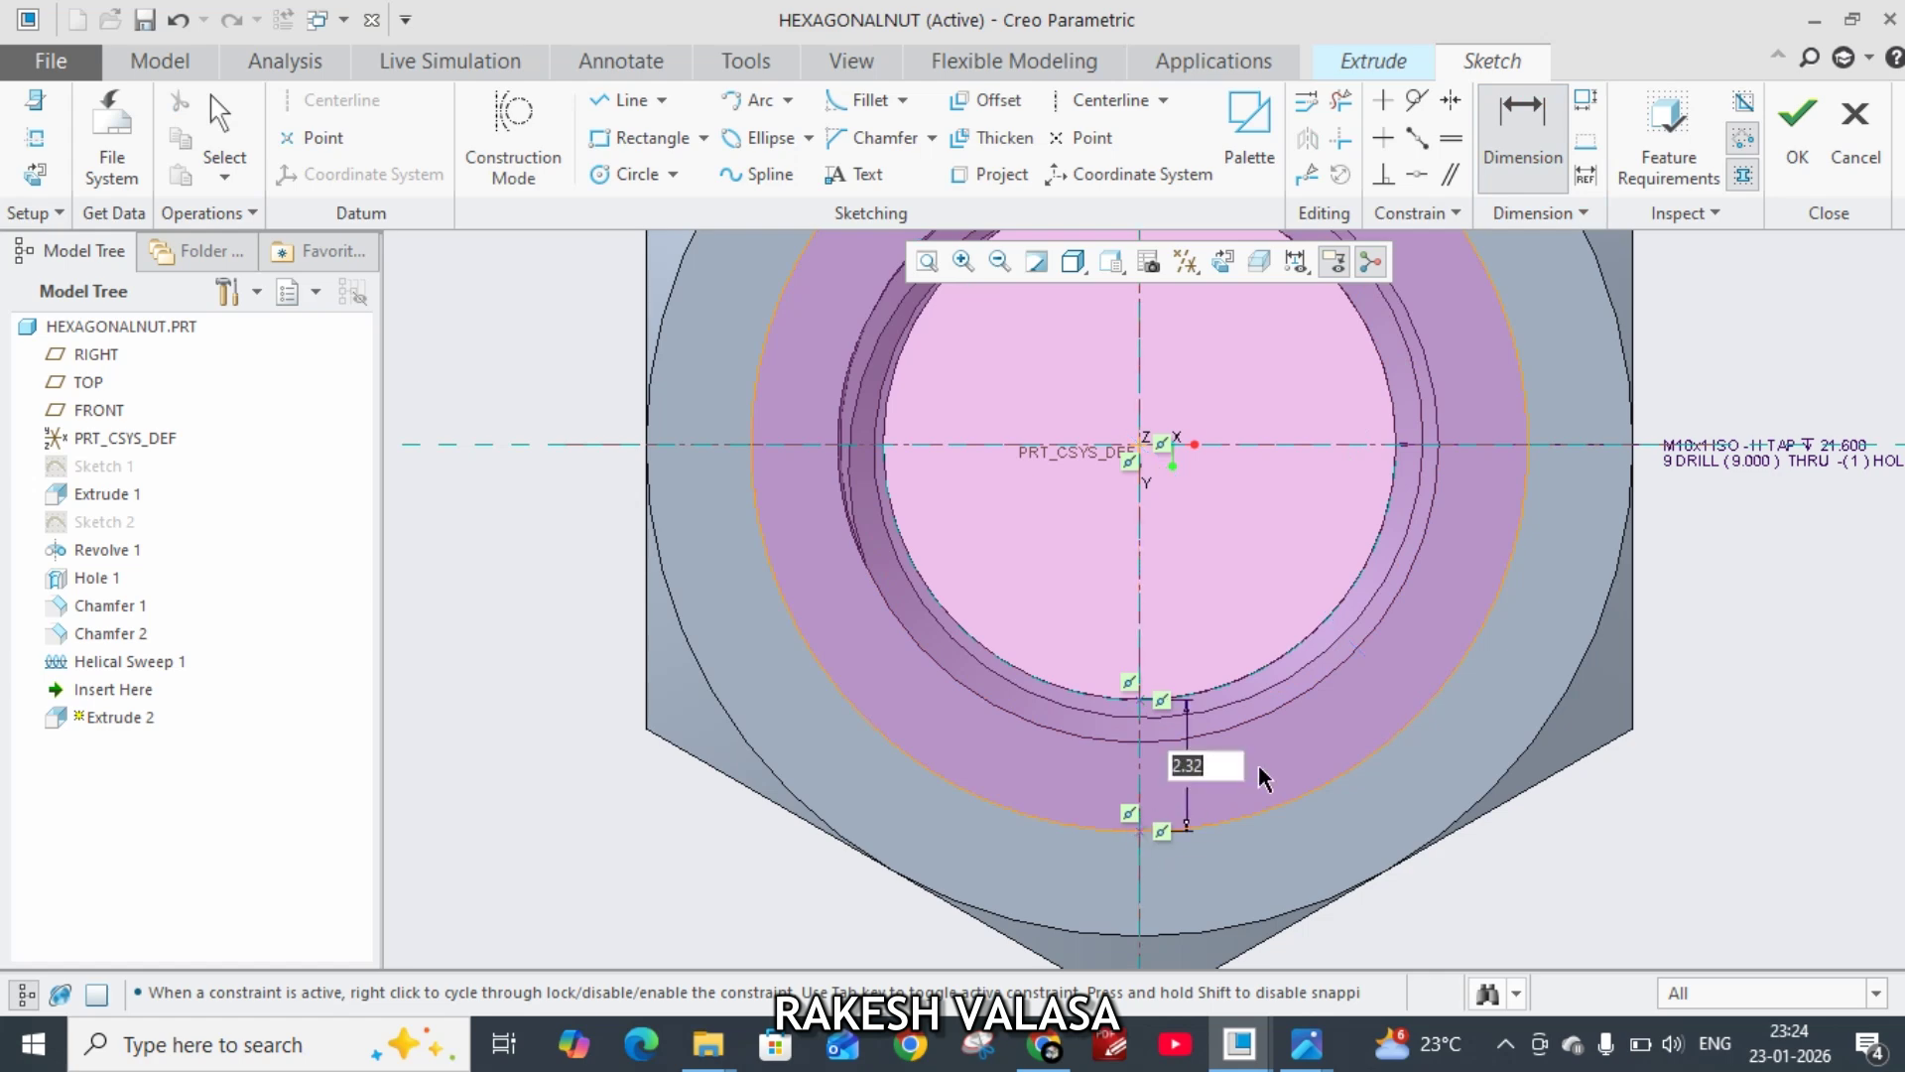
text(0.2165)
key(Return)
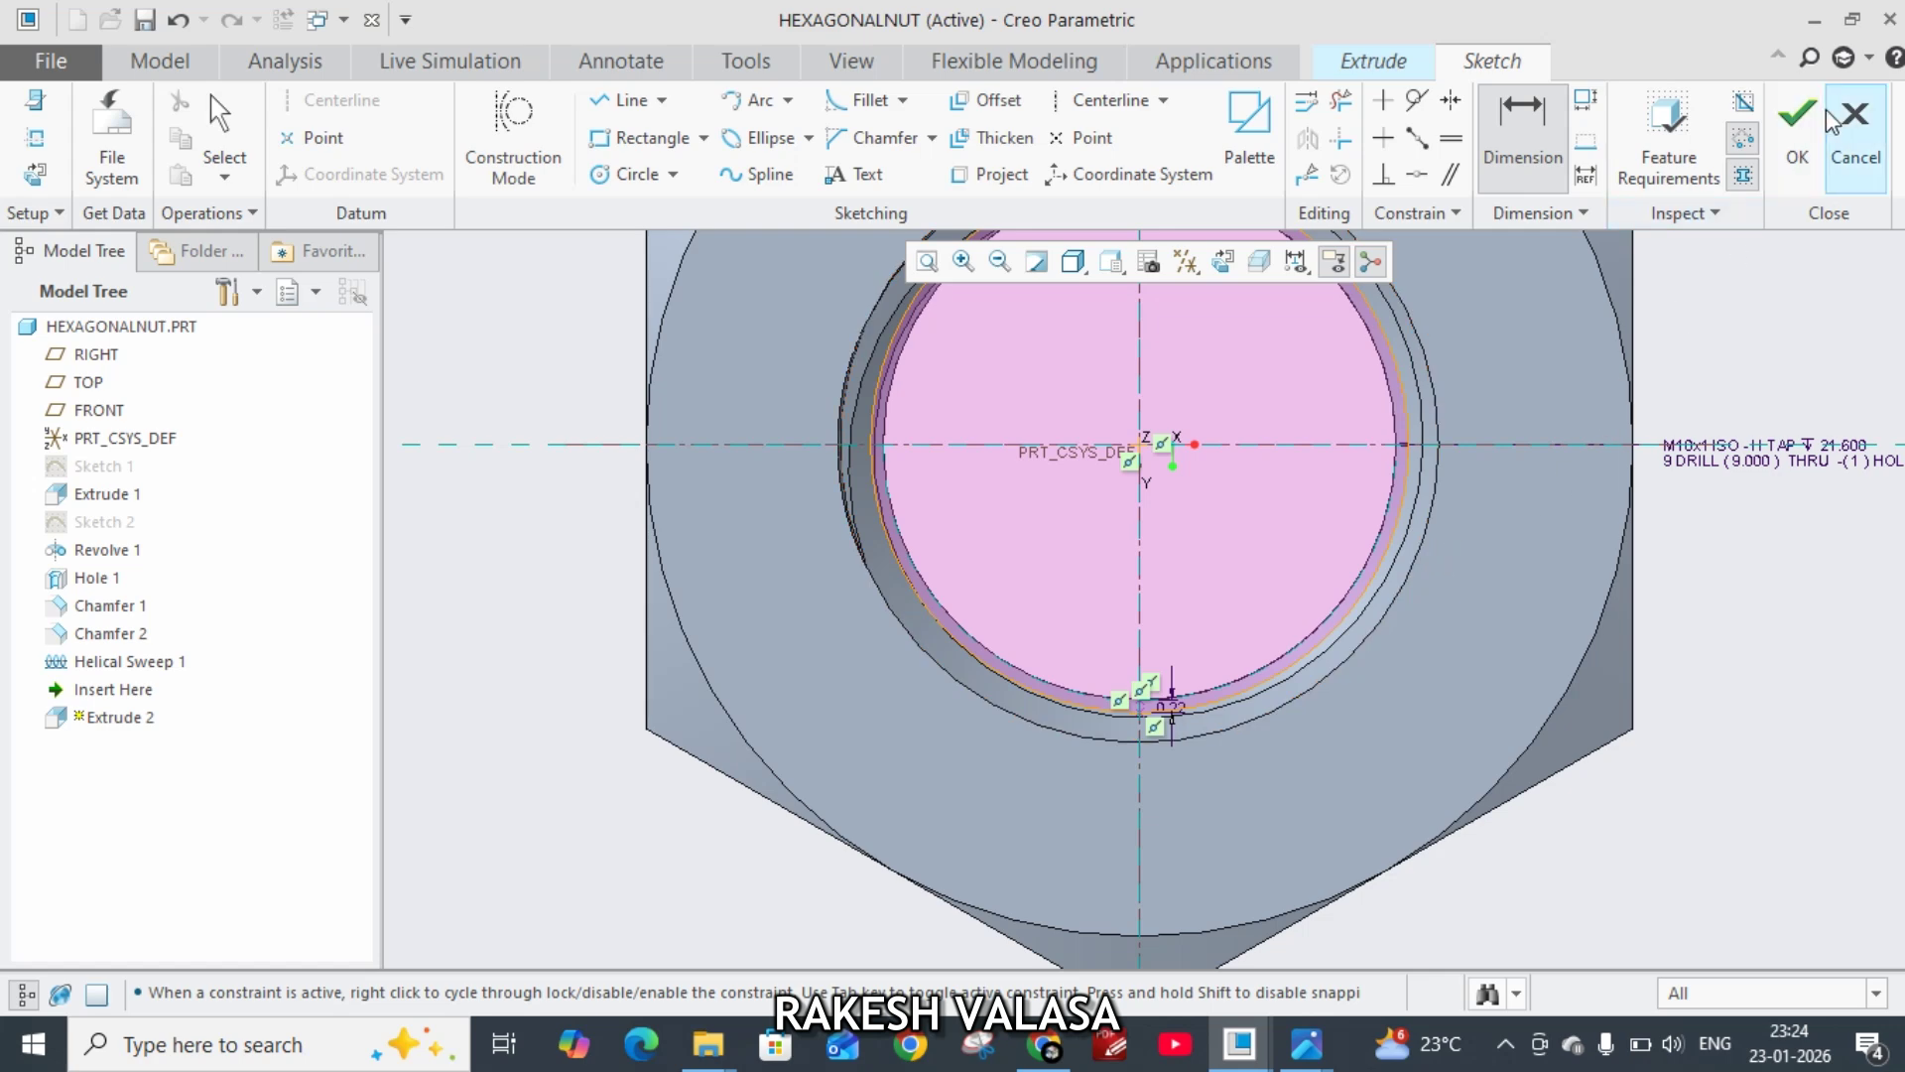
click(1797, 121)
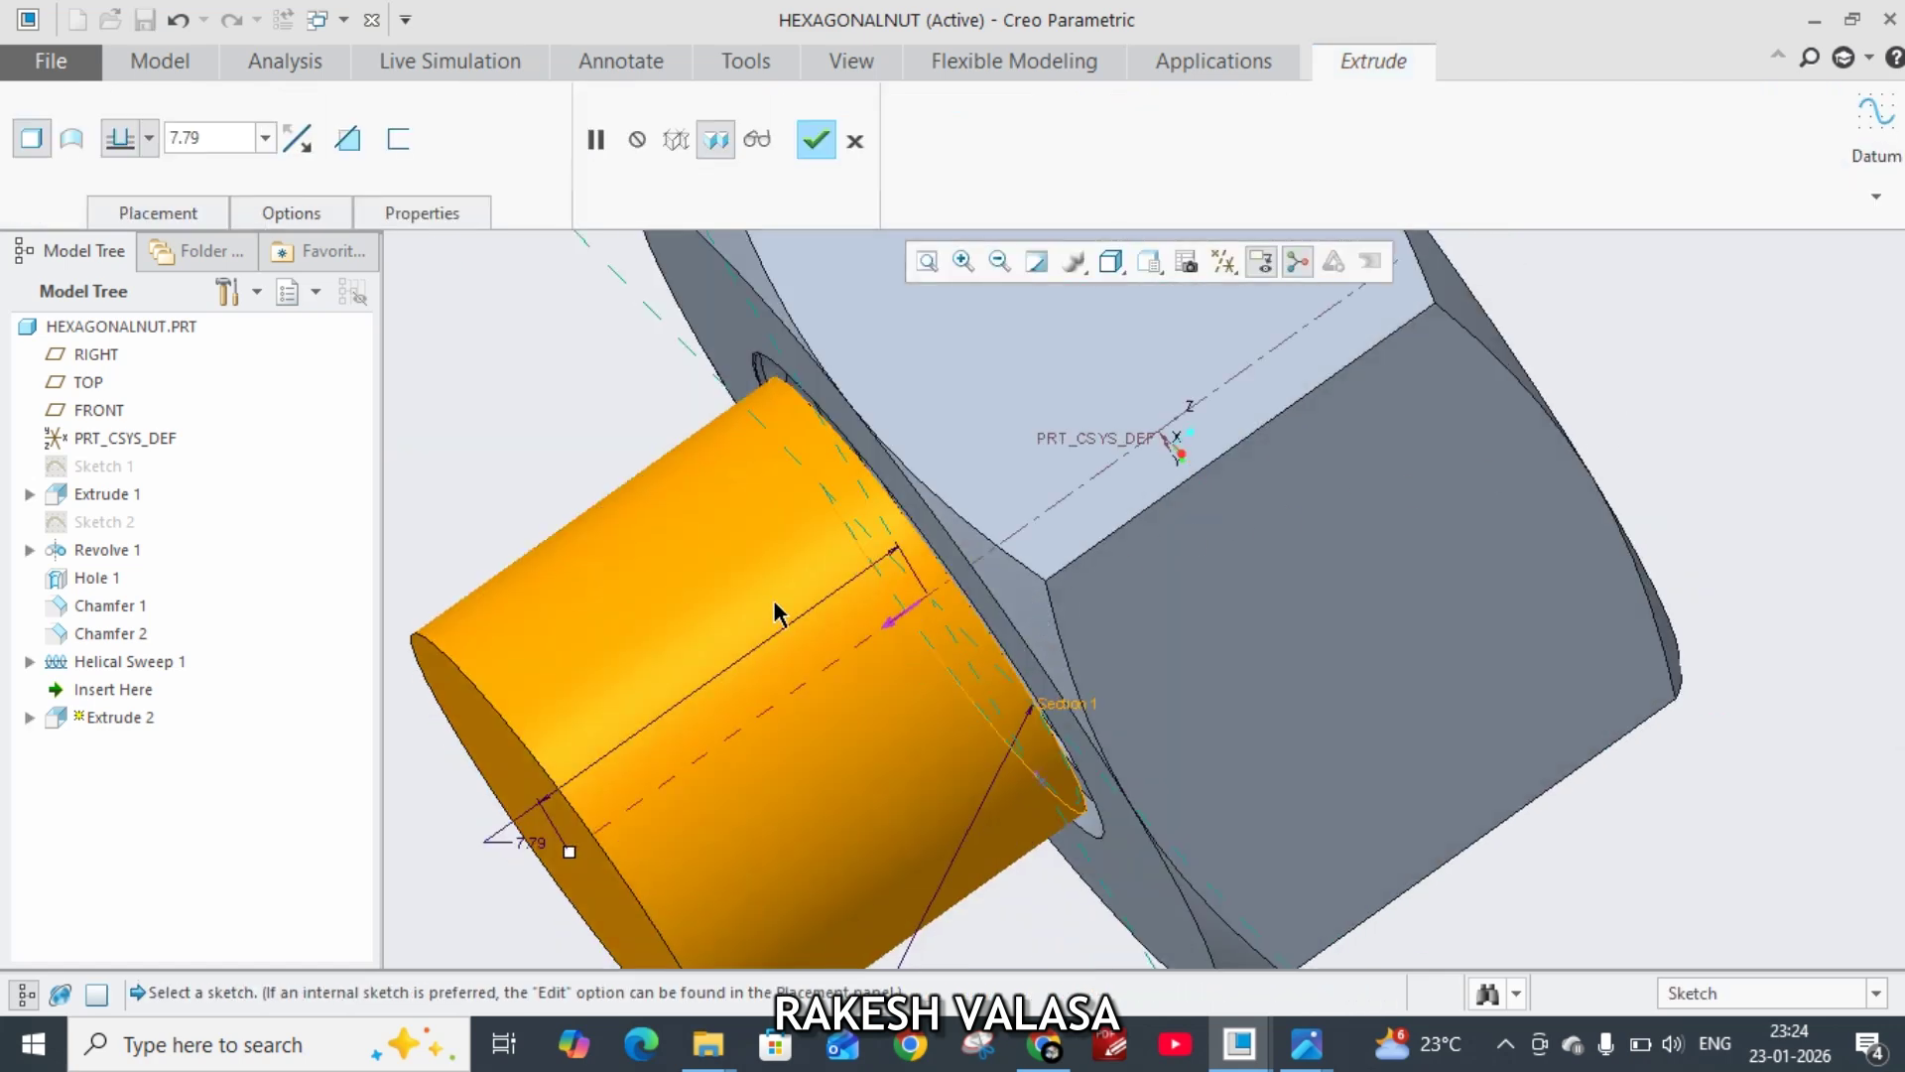
Step: Flip the extrusion into the nut, set its depth to 10, switch it to remove material, and accept the cut
click(893, 622)
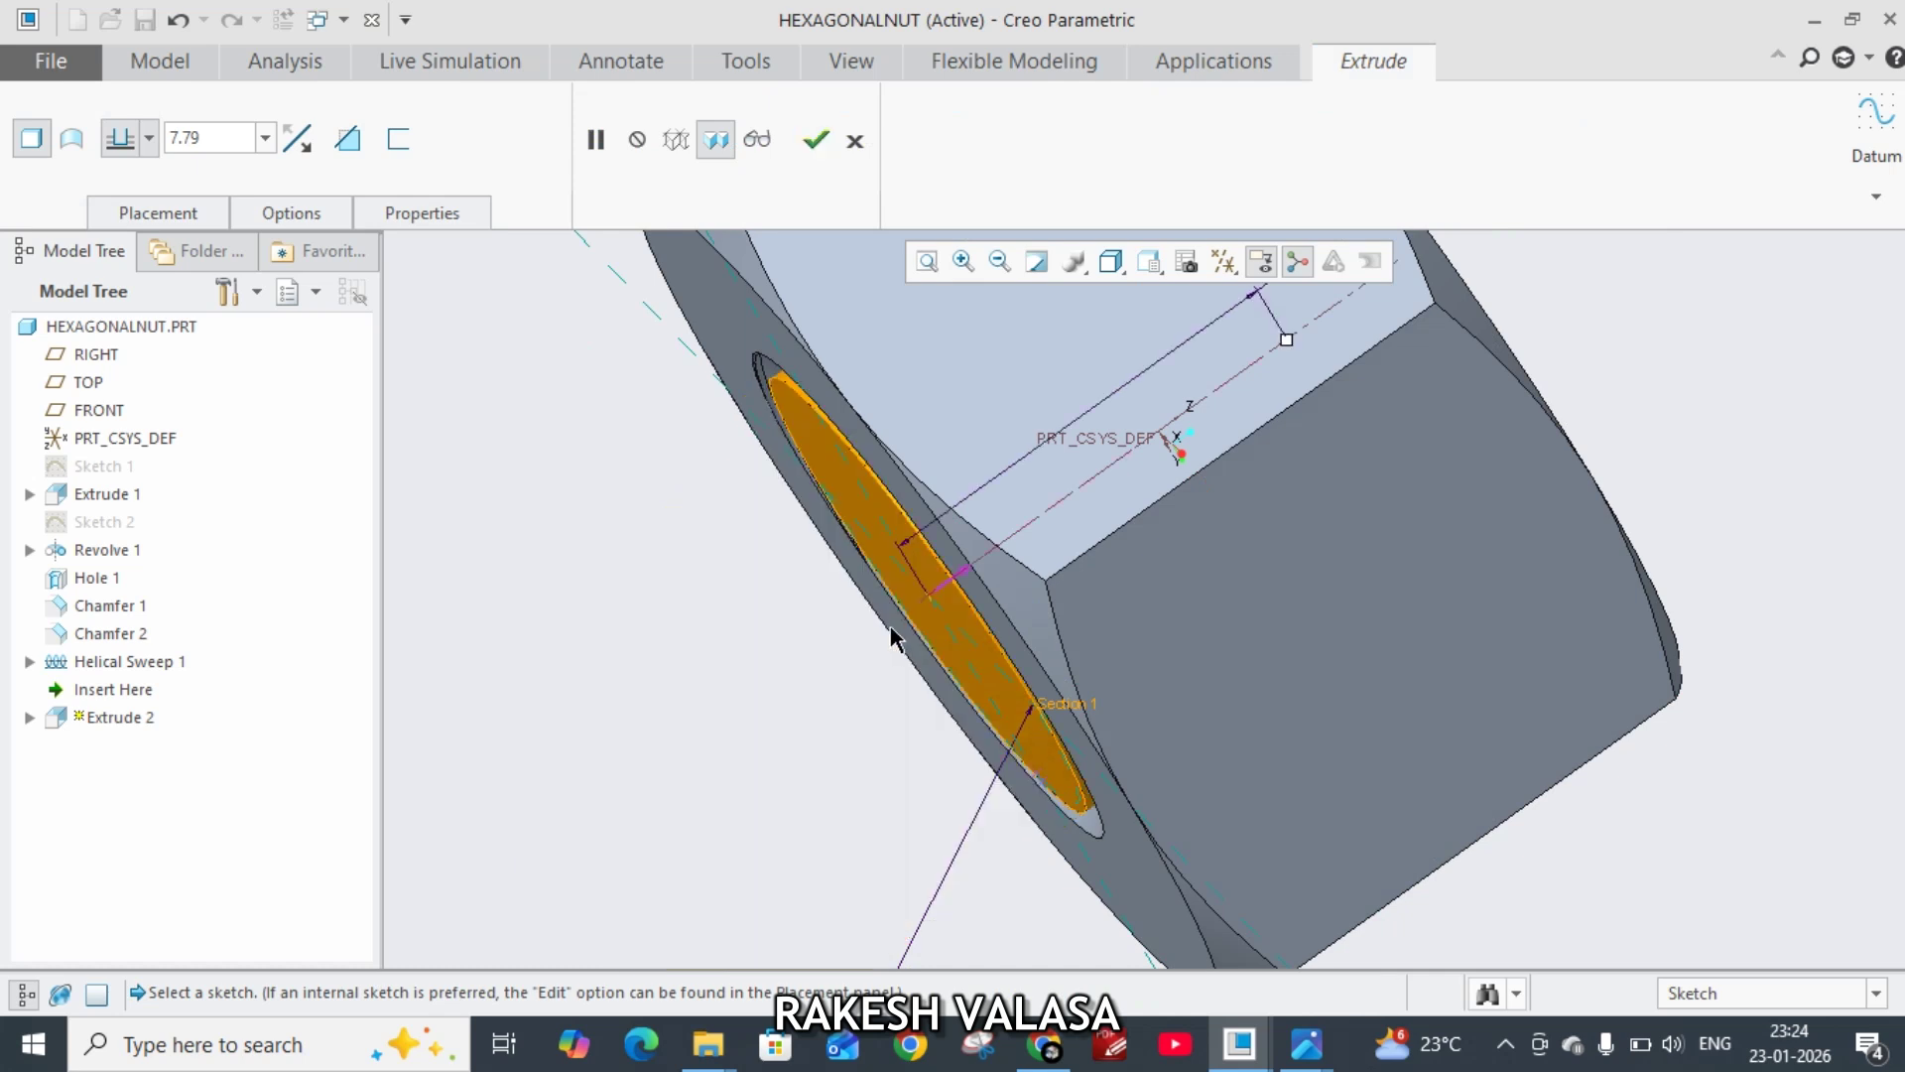
double_click(188, 138)
text(10)
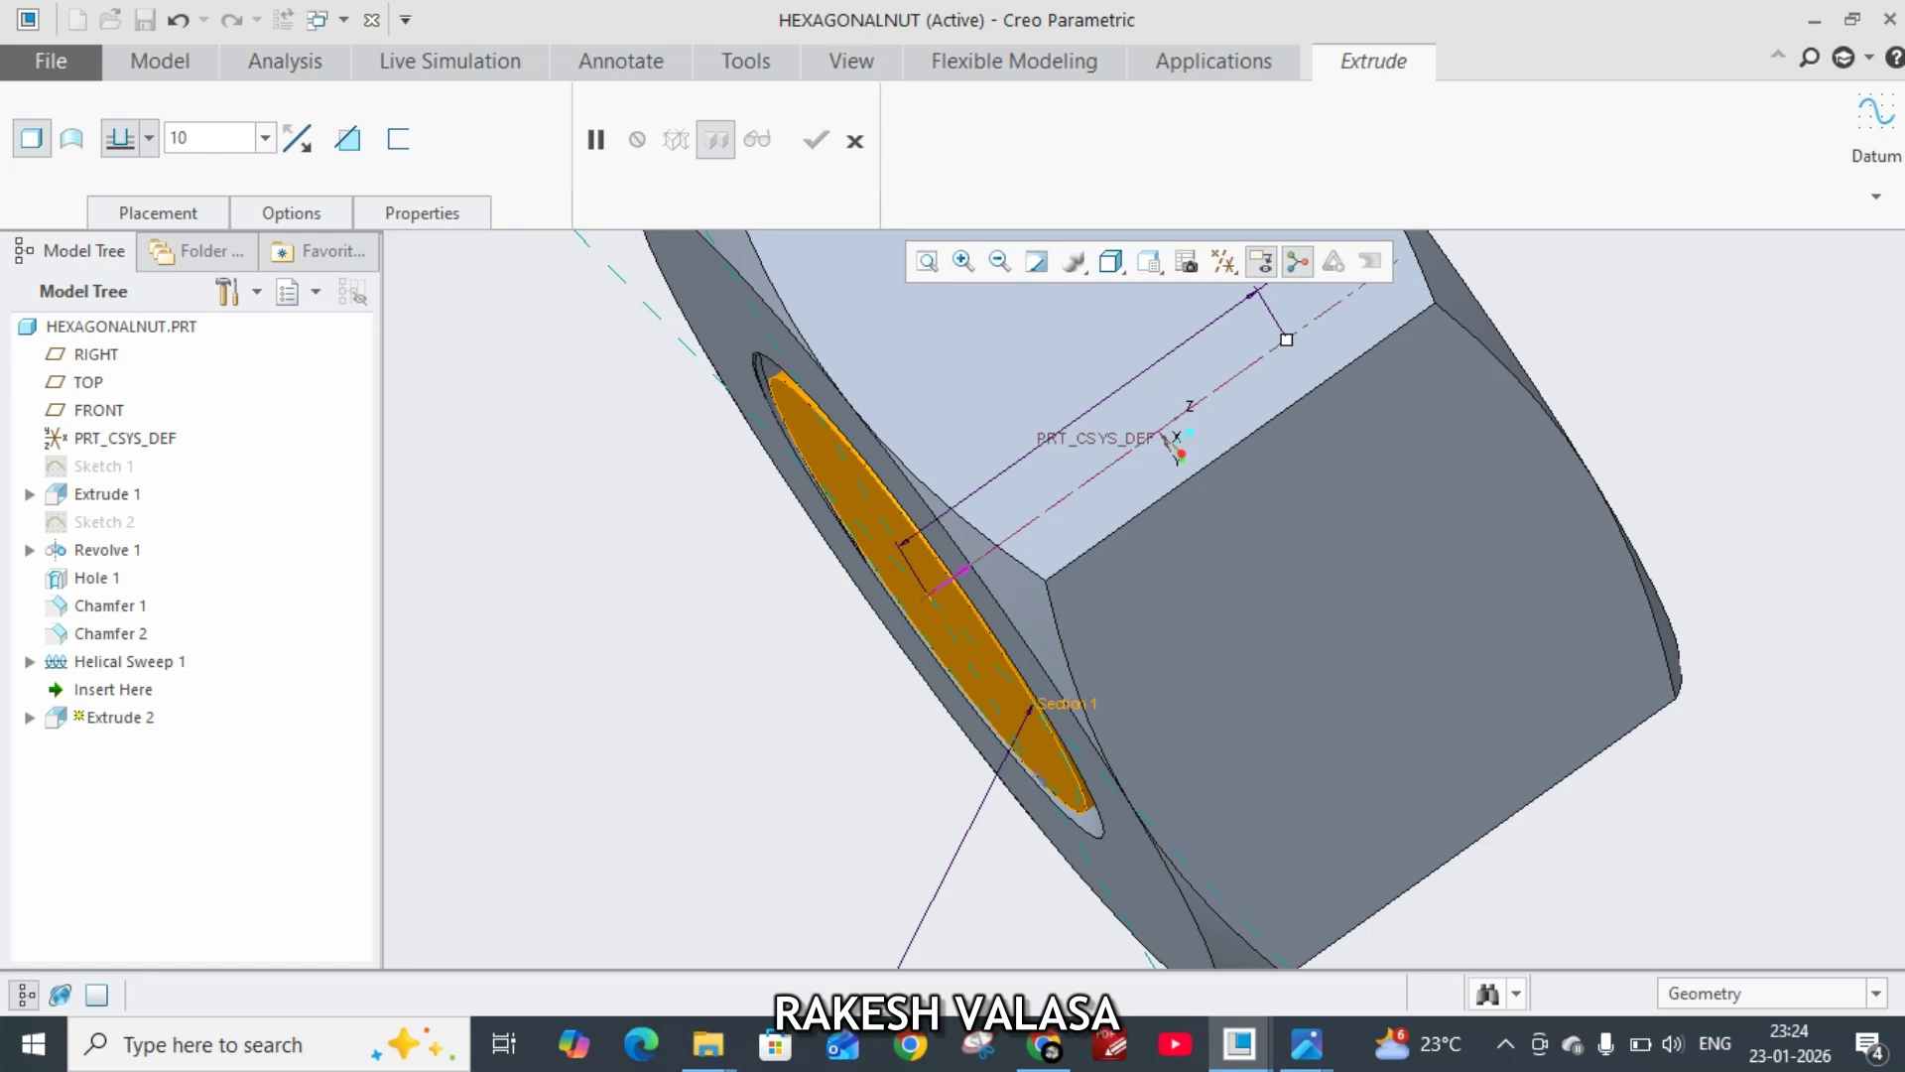
key(Return)
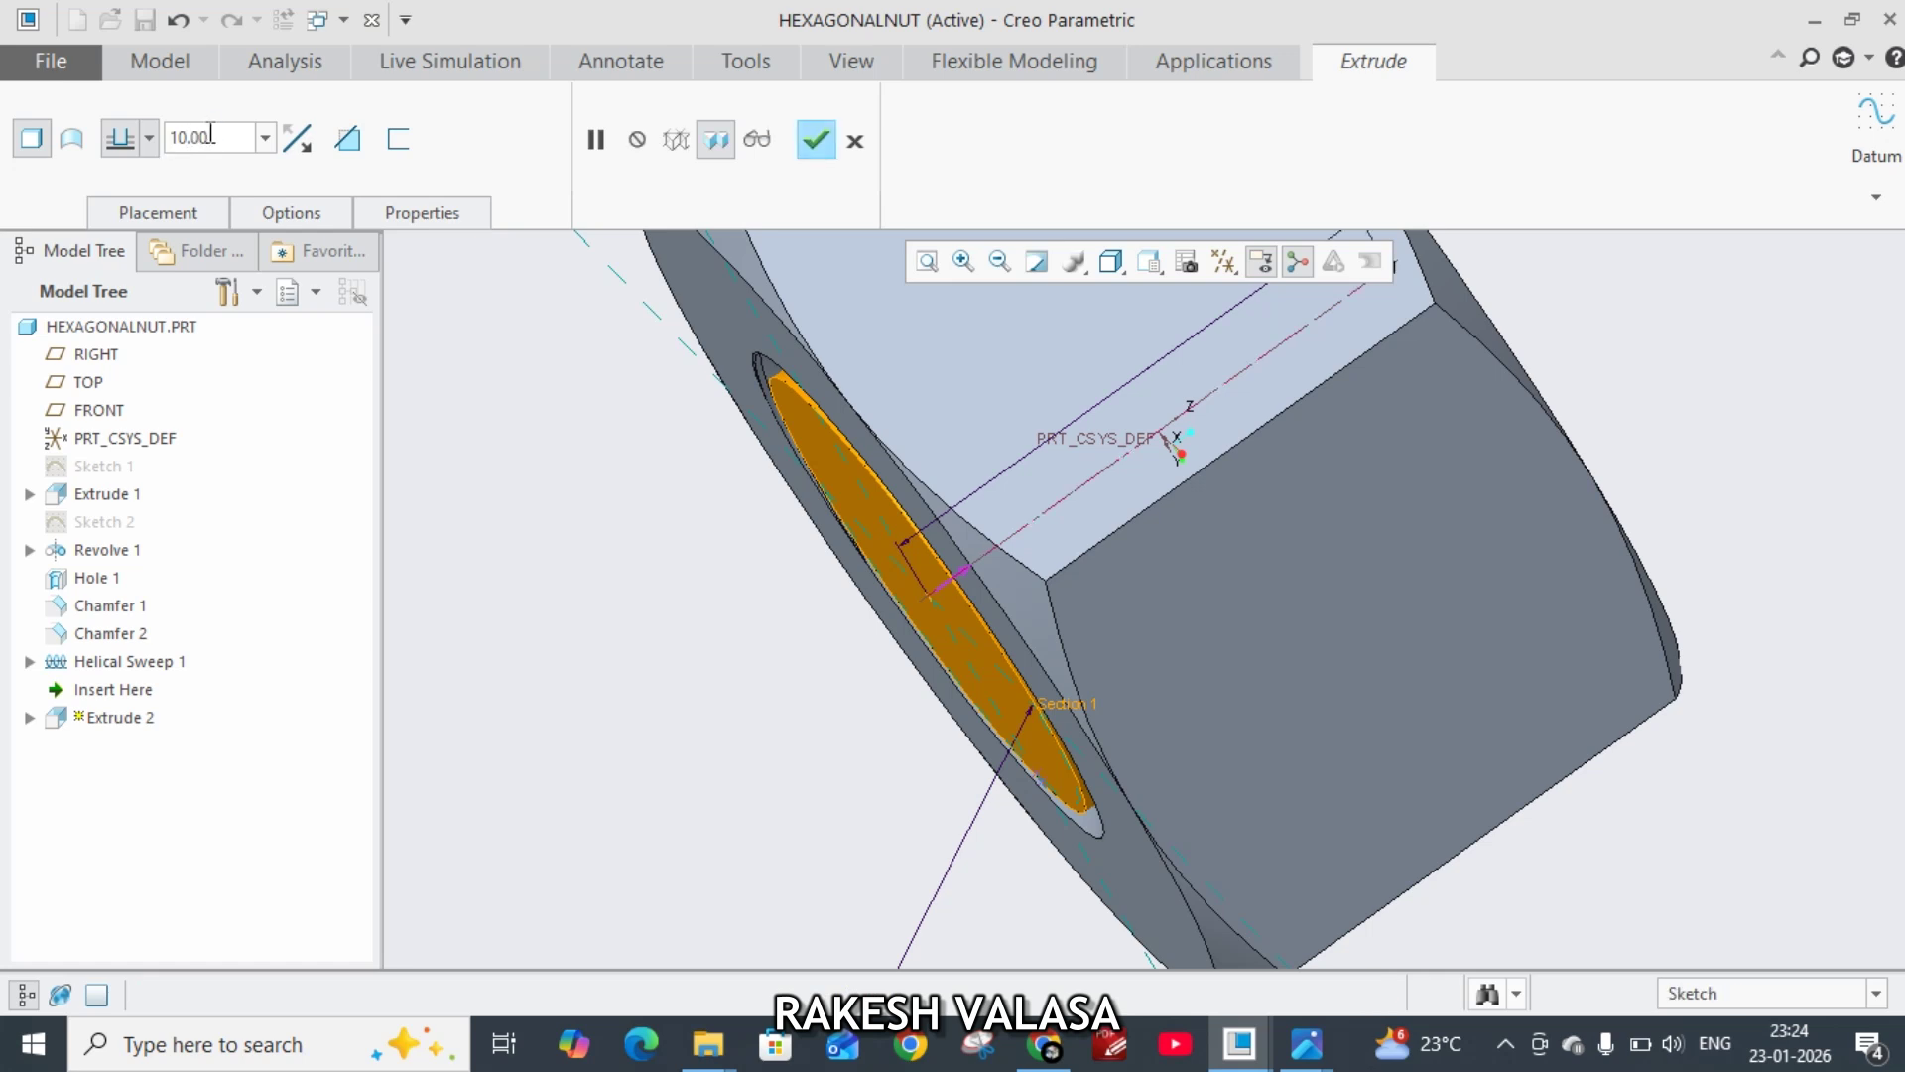
click(346, 141)
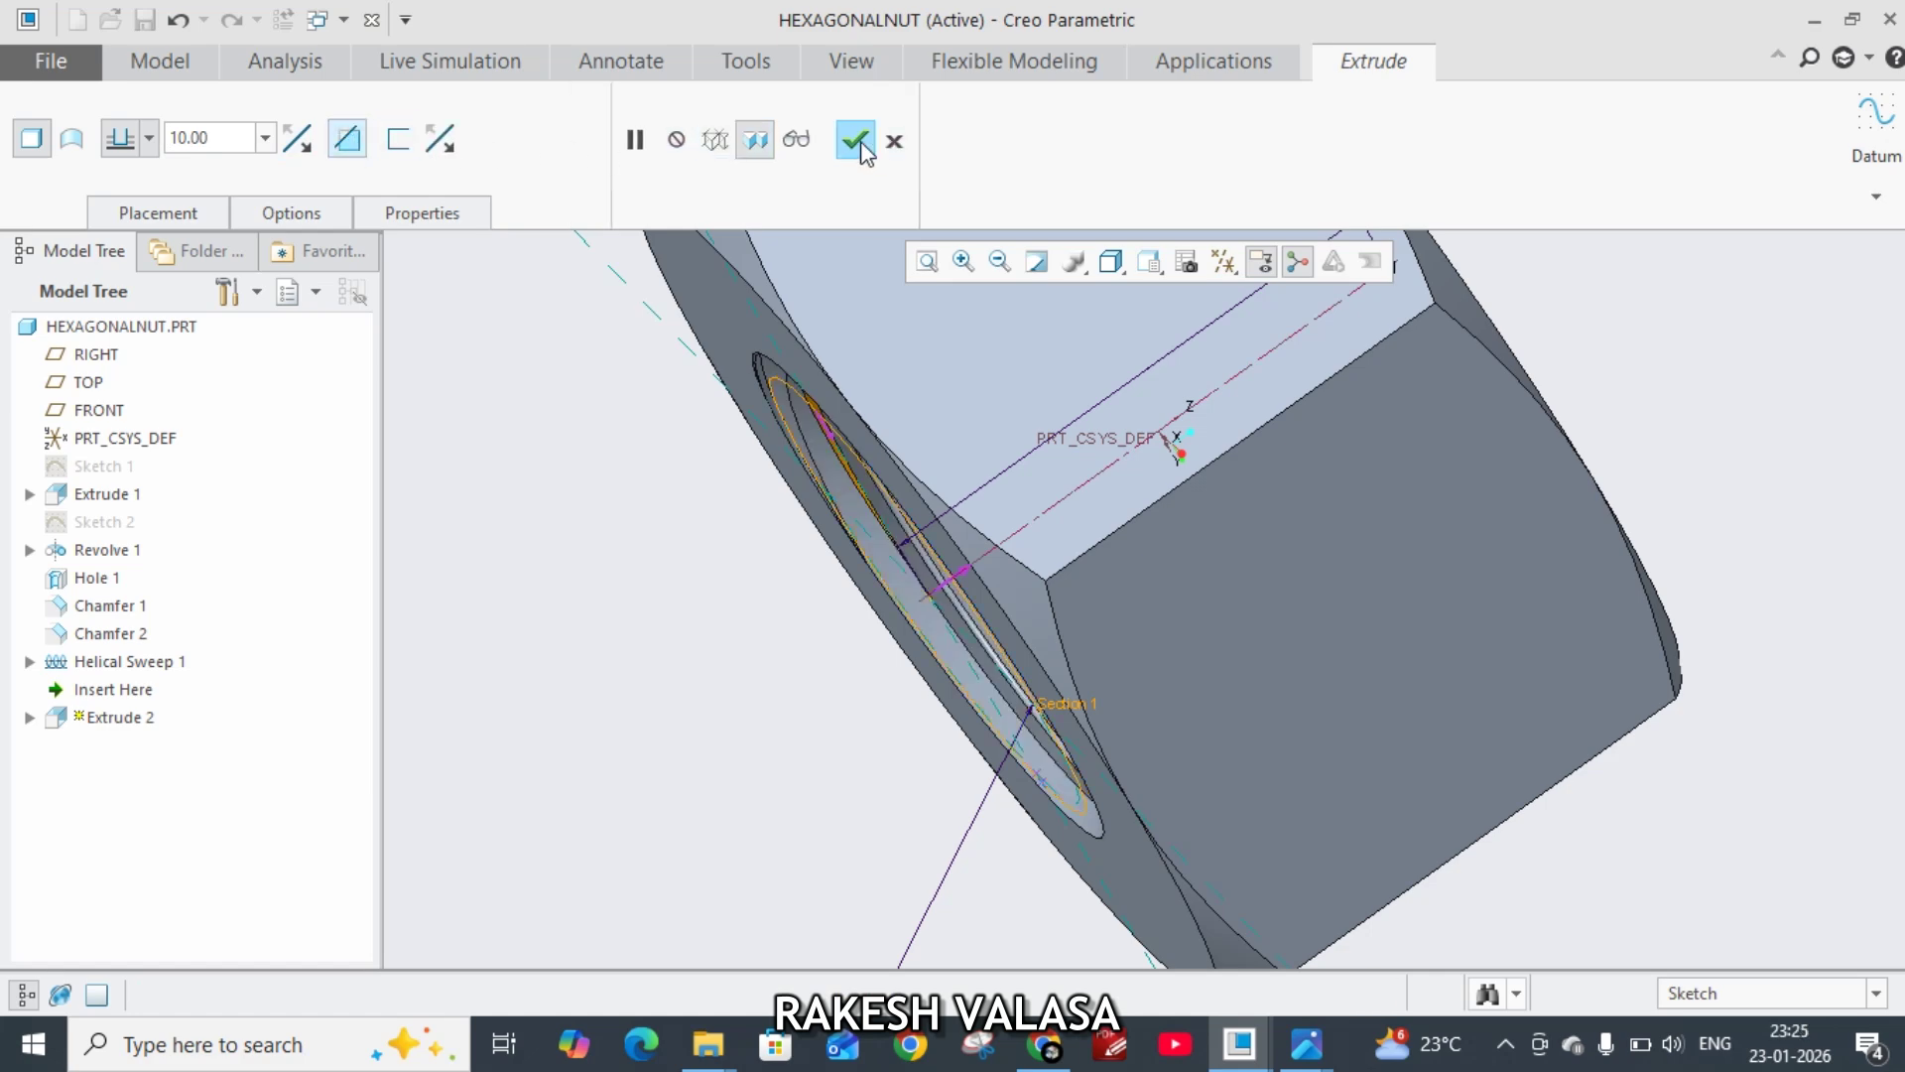
click(861, 143)
Step: Start a planar cross section through the nut on the RIGHT datum plane
scroll(861, 500, up, 3)
scroll(861, 500, down, 2)
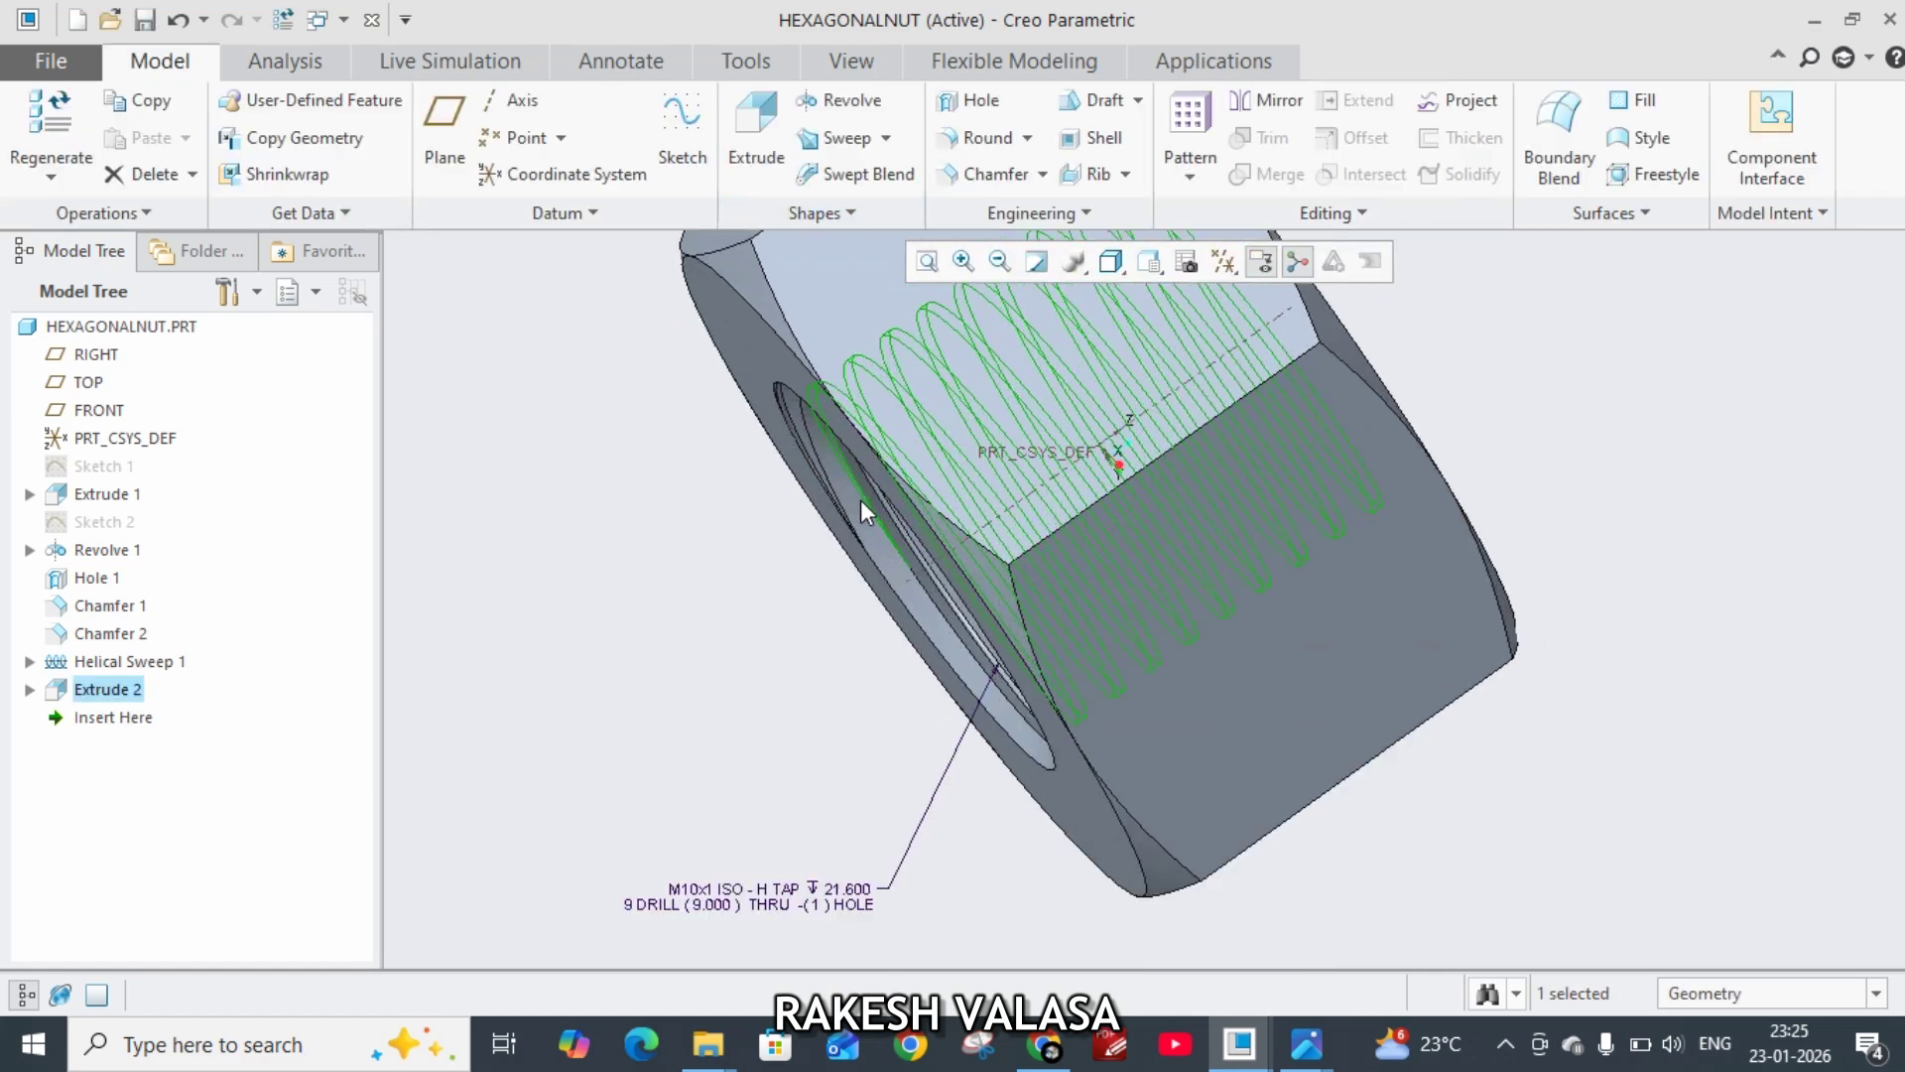
scroll(860, 499, down, 1)
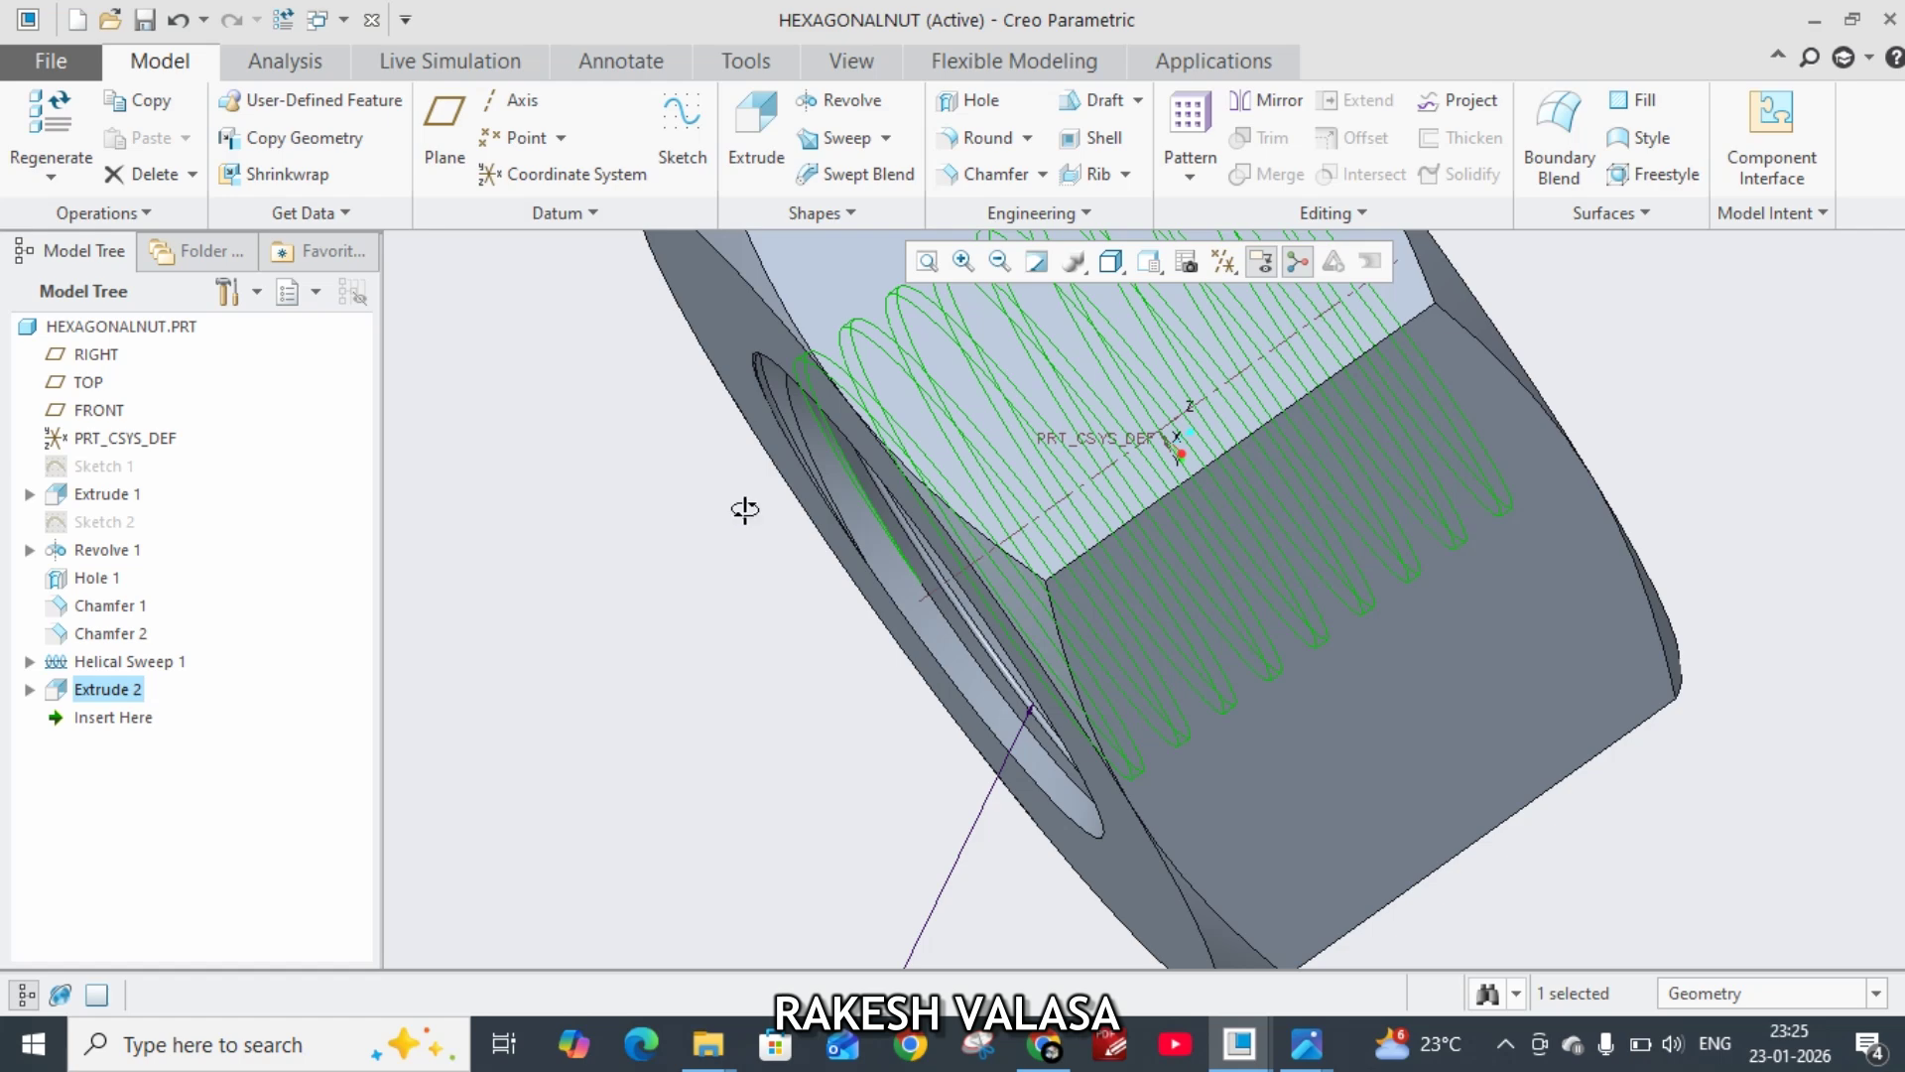
middle_drag(738, 521, 762, 490)
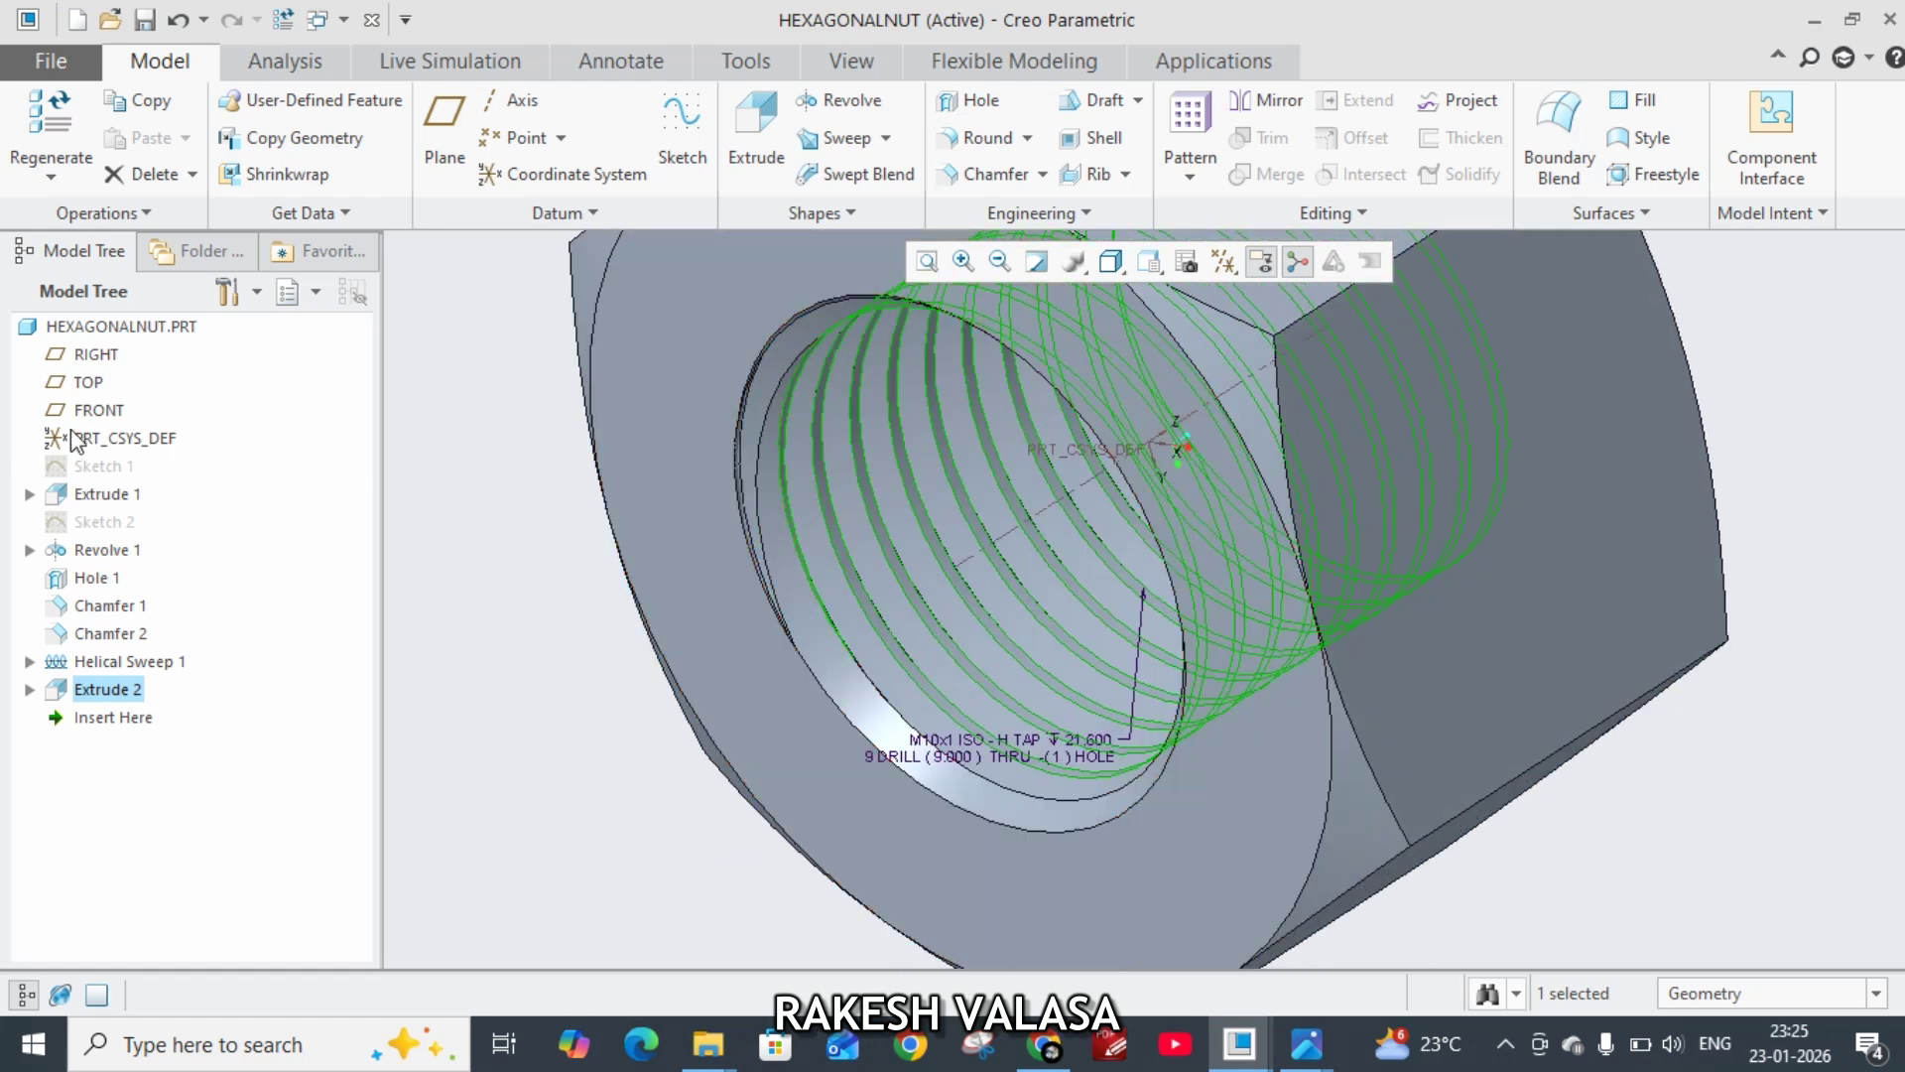
click(100, 357)
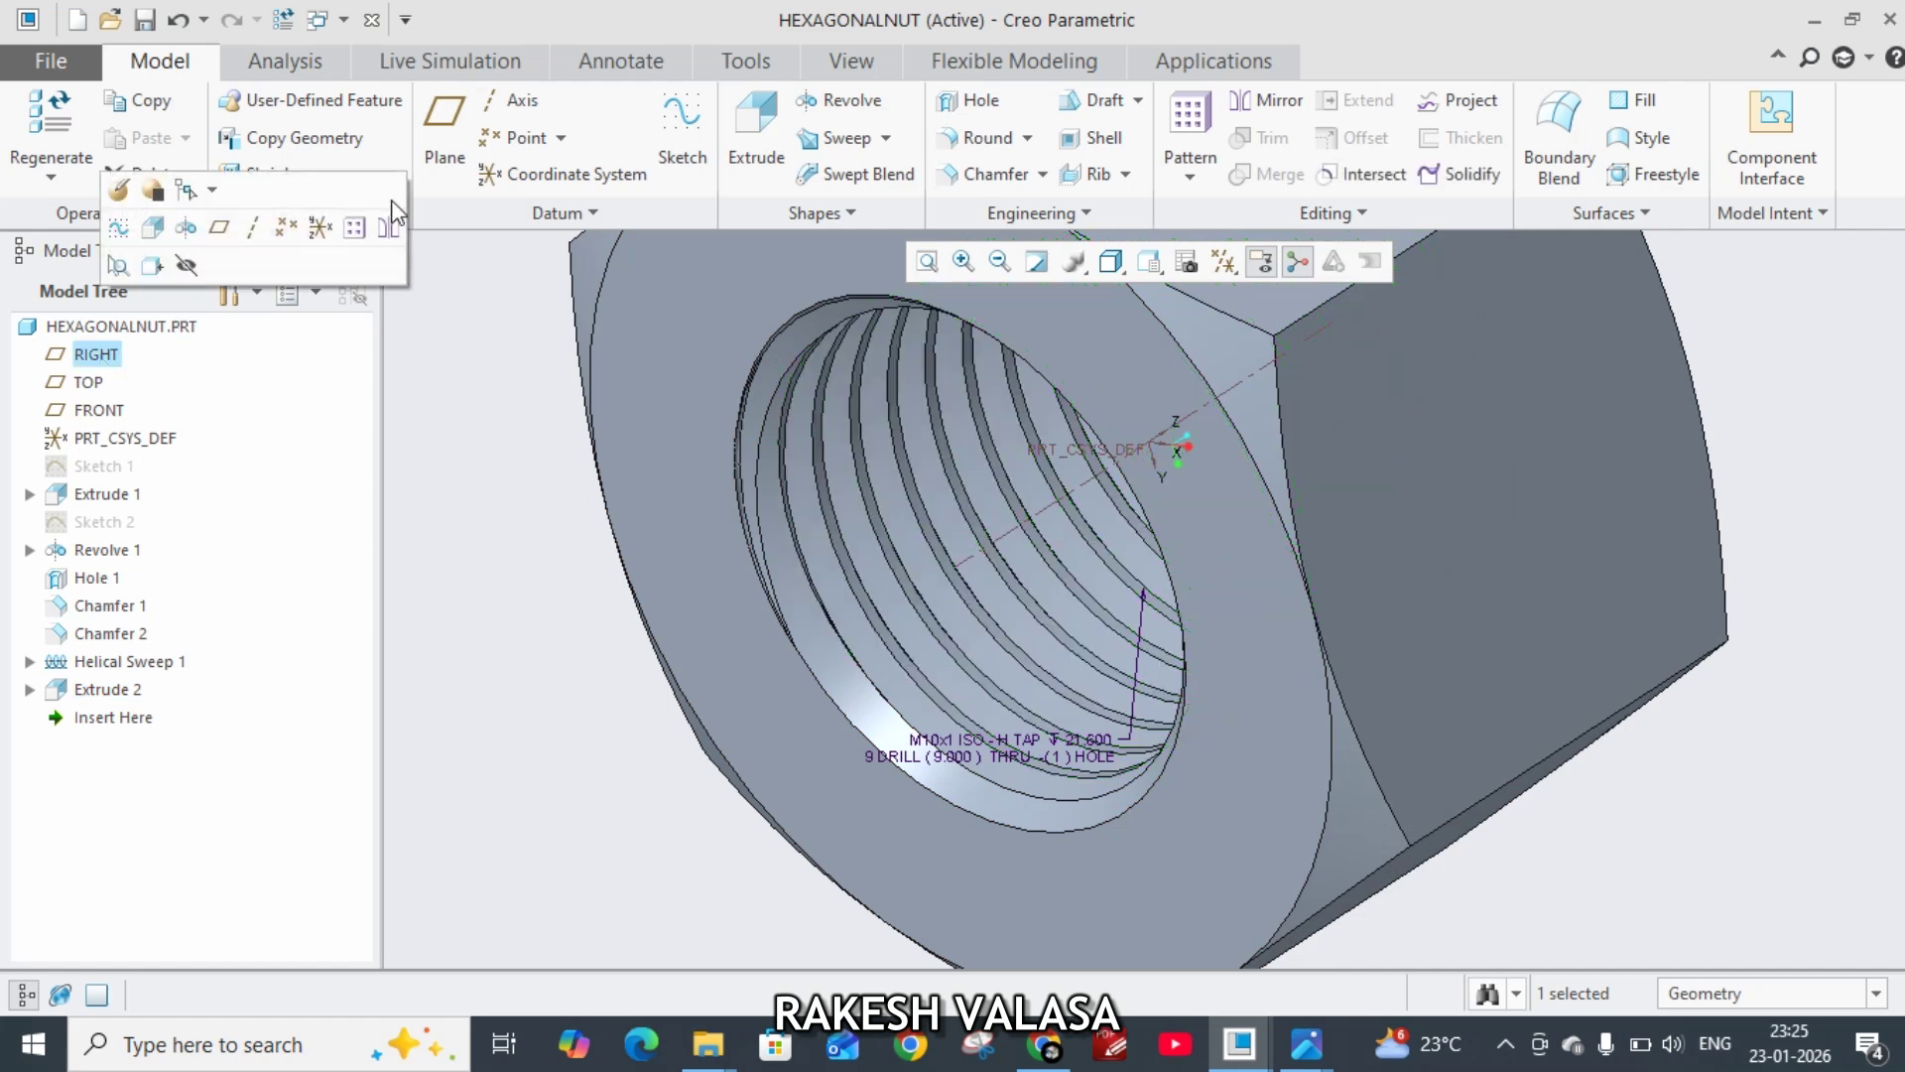
click(854, 62)
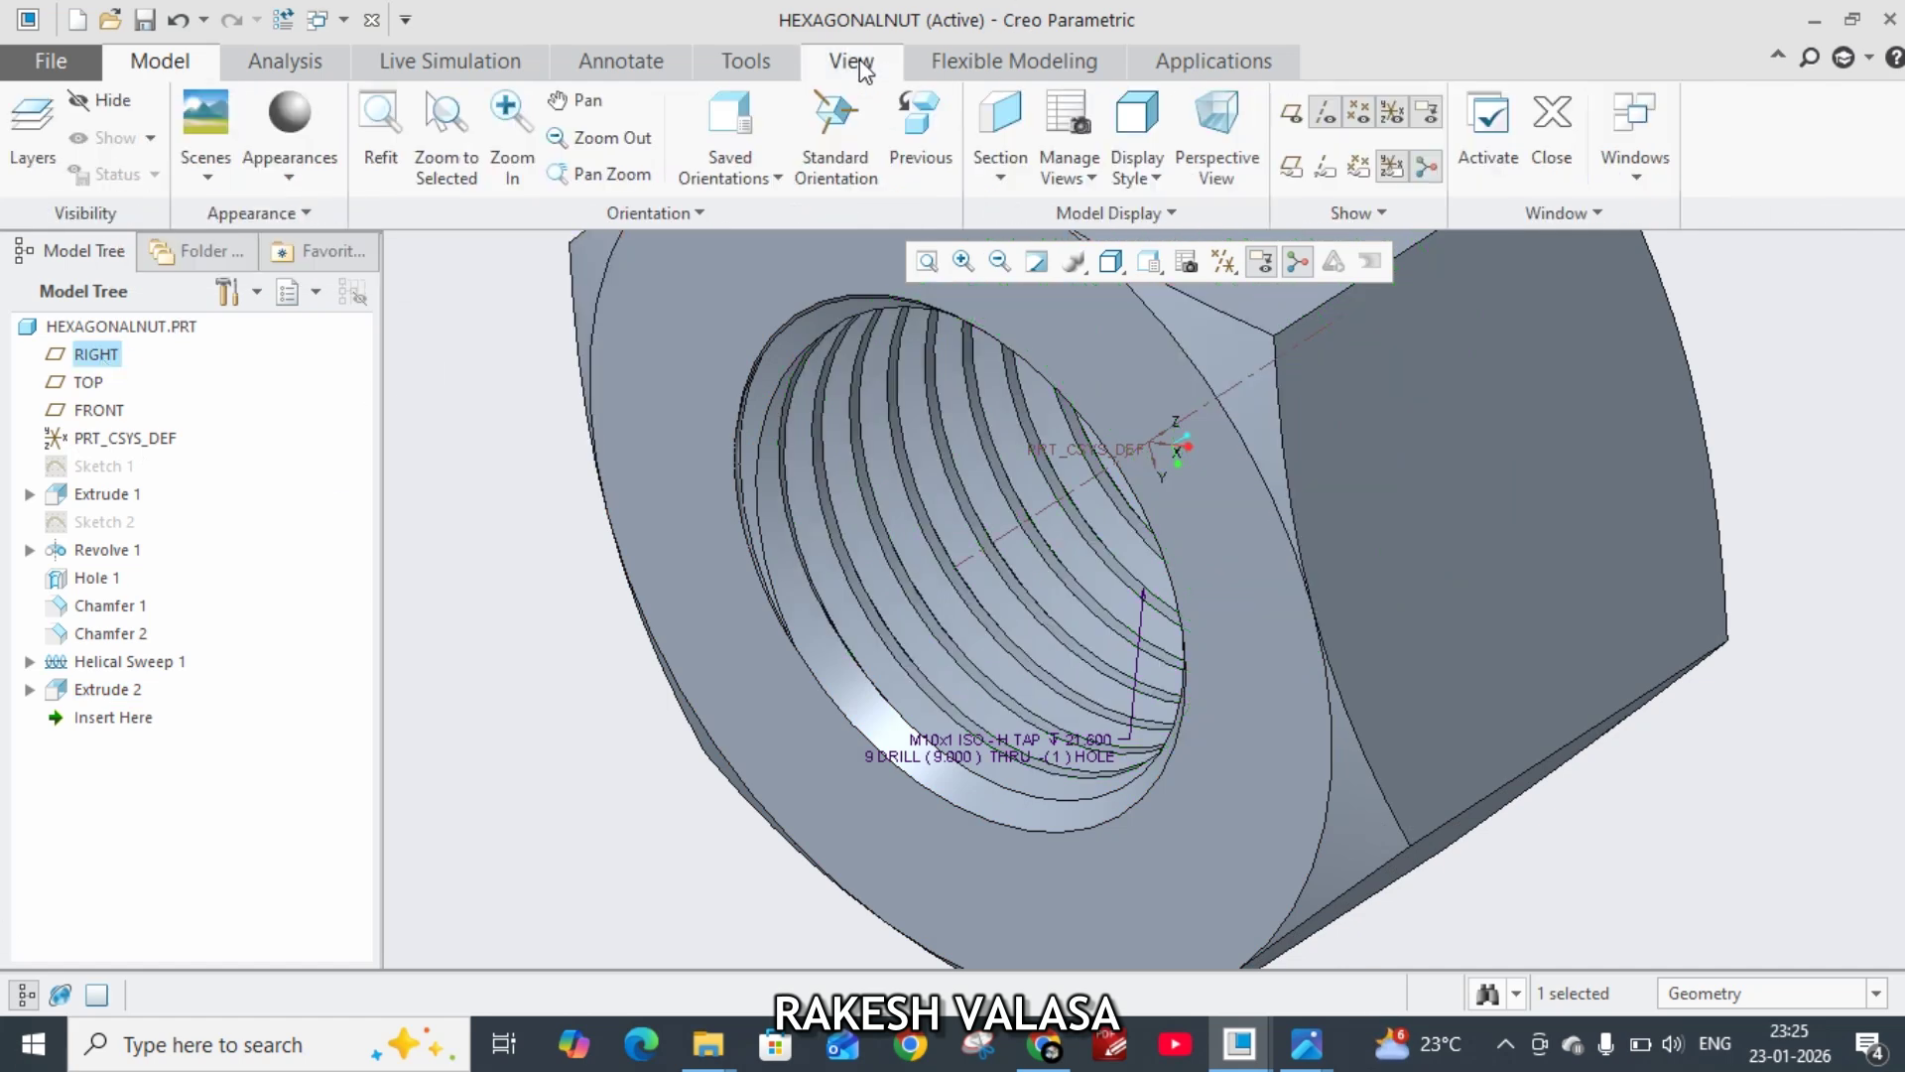
click(1000, 122)
Step: Name the cross section S and accept it
click(426, 217)
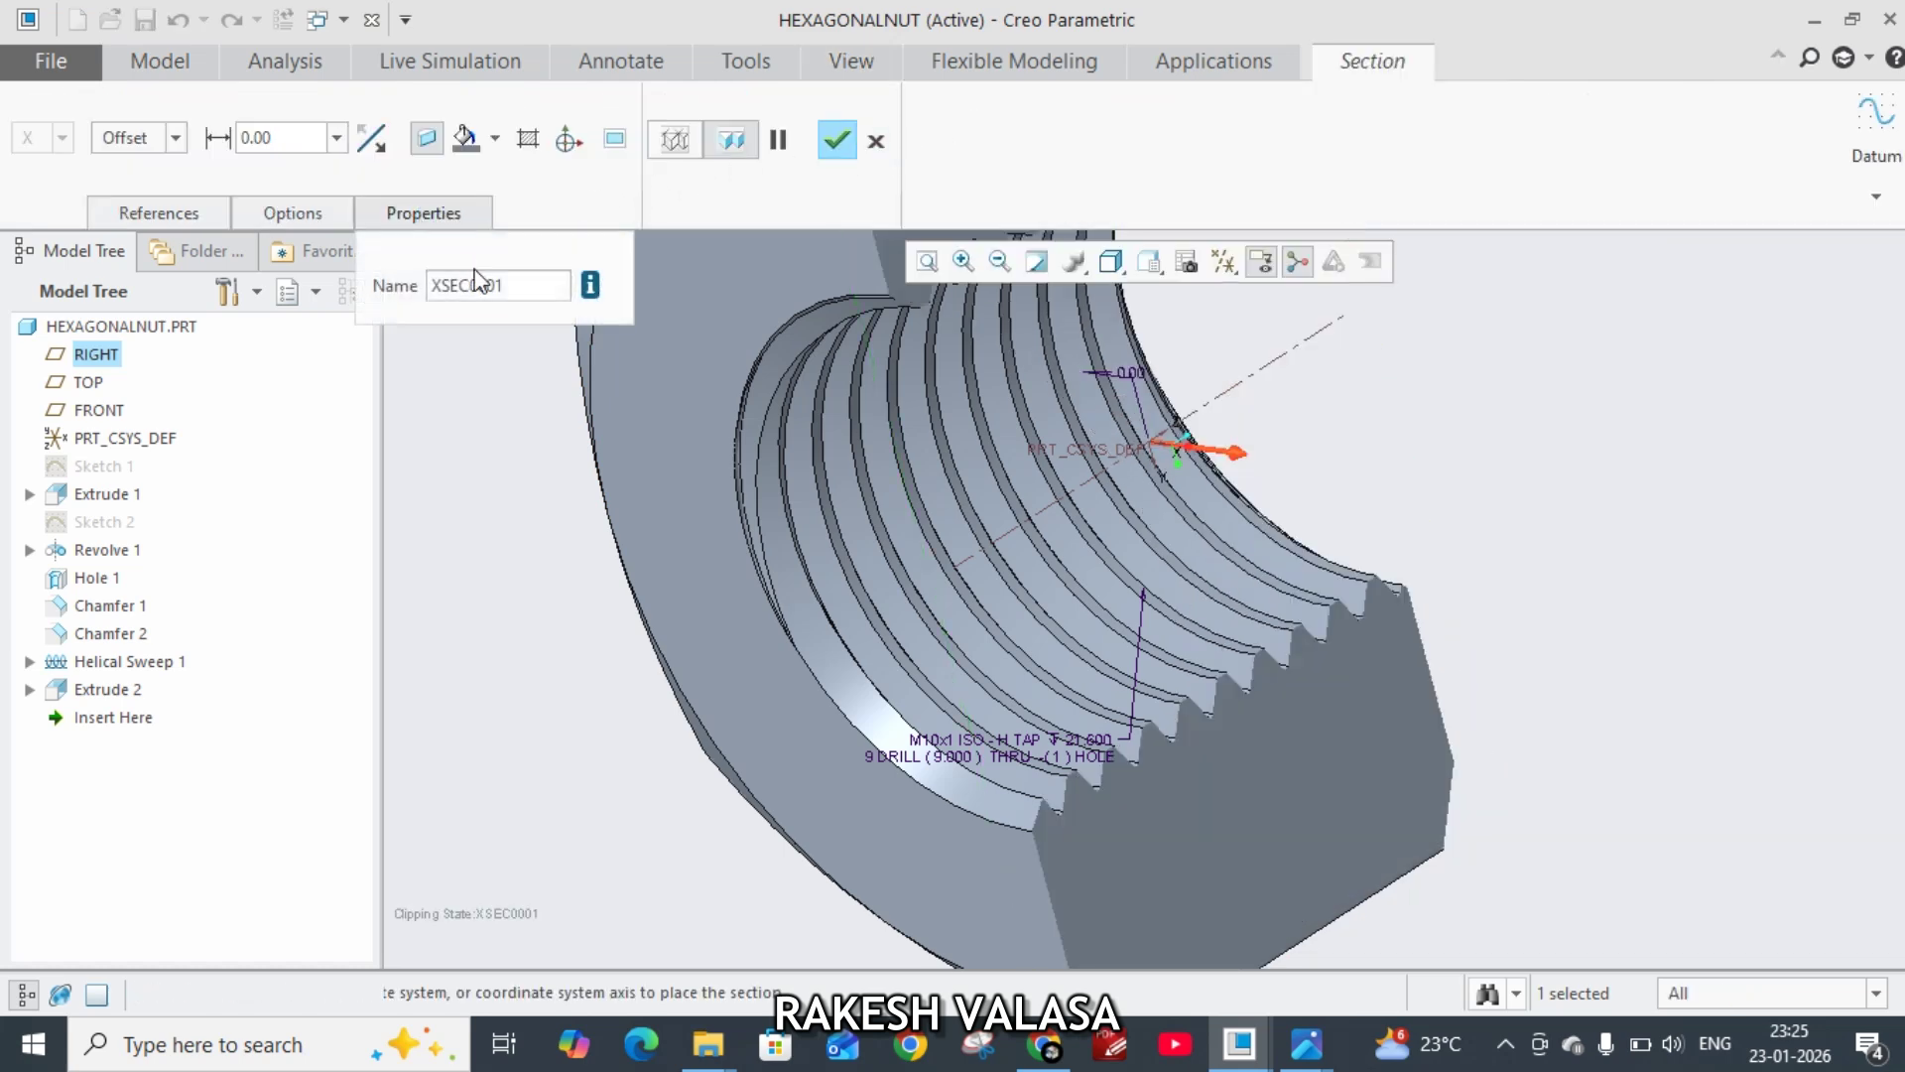
drag(515, 283, 345, 291)
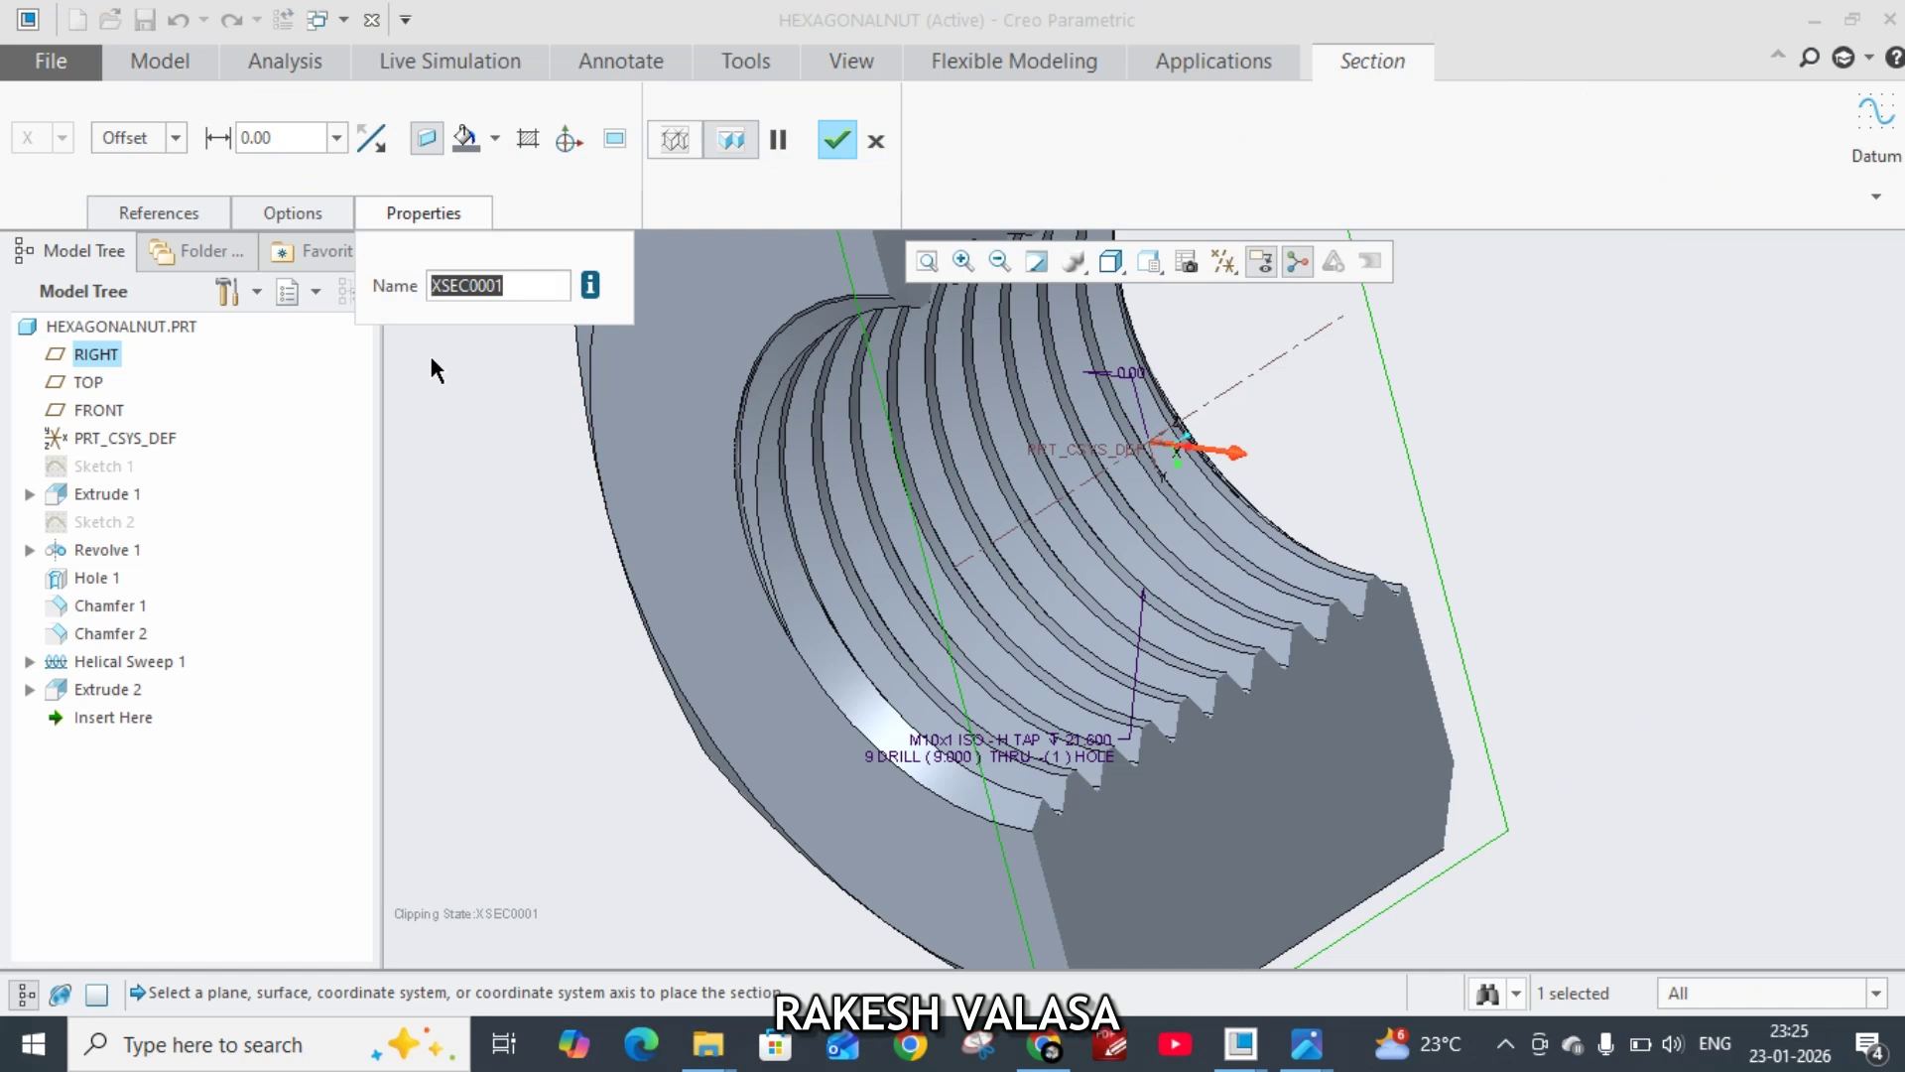
key(BackSpace)
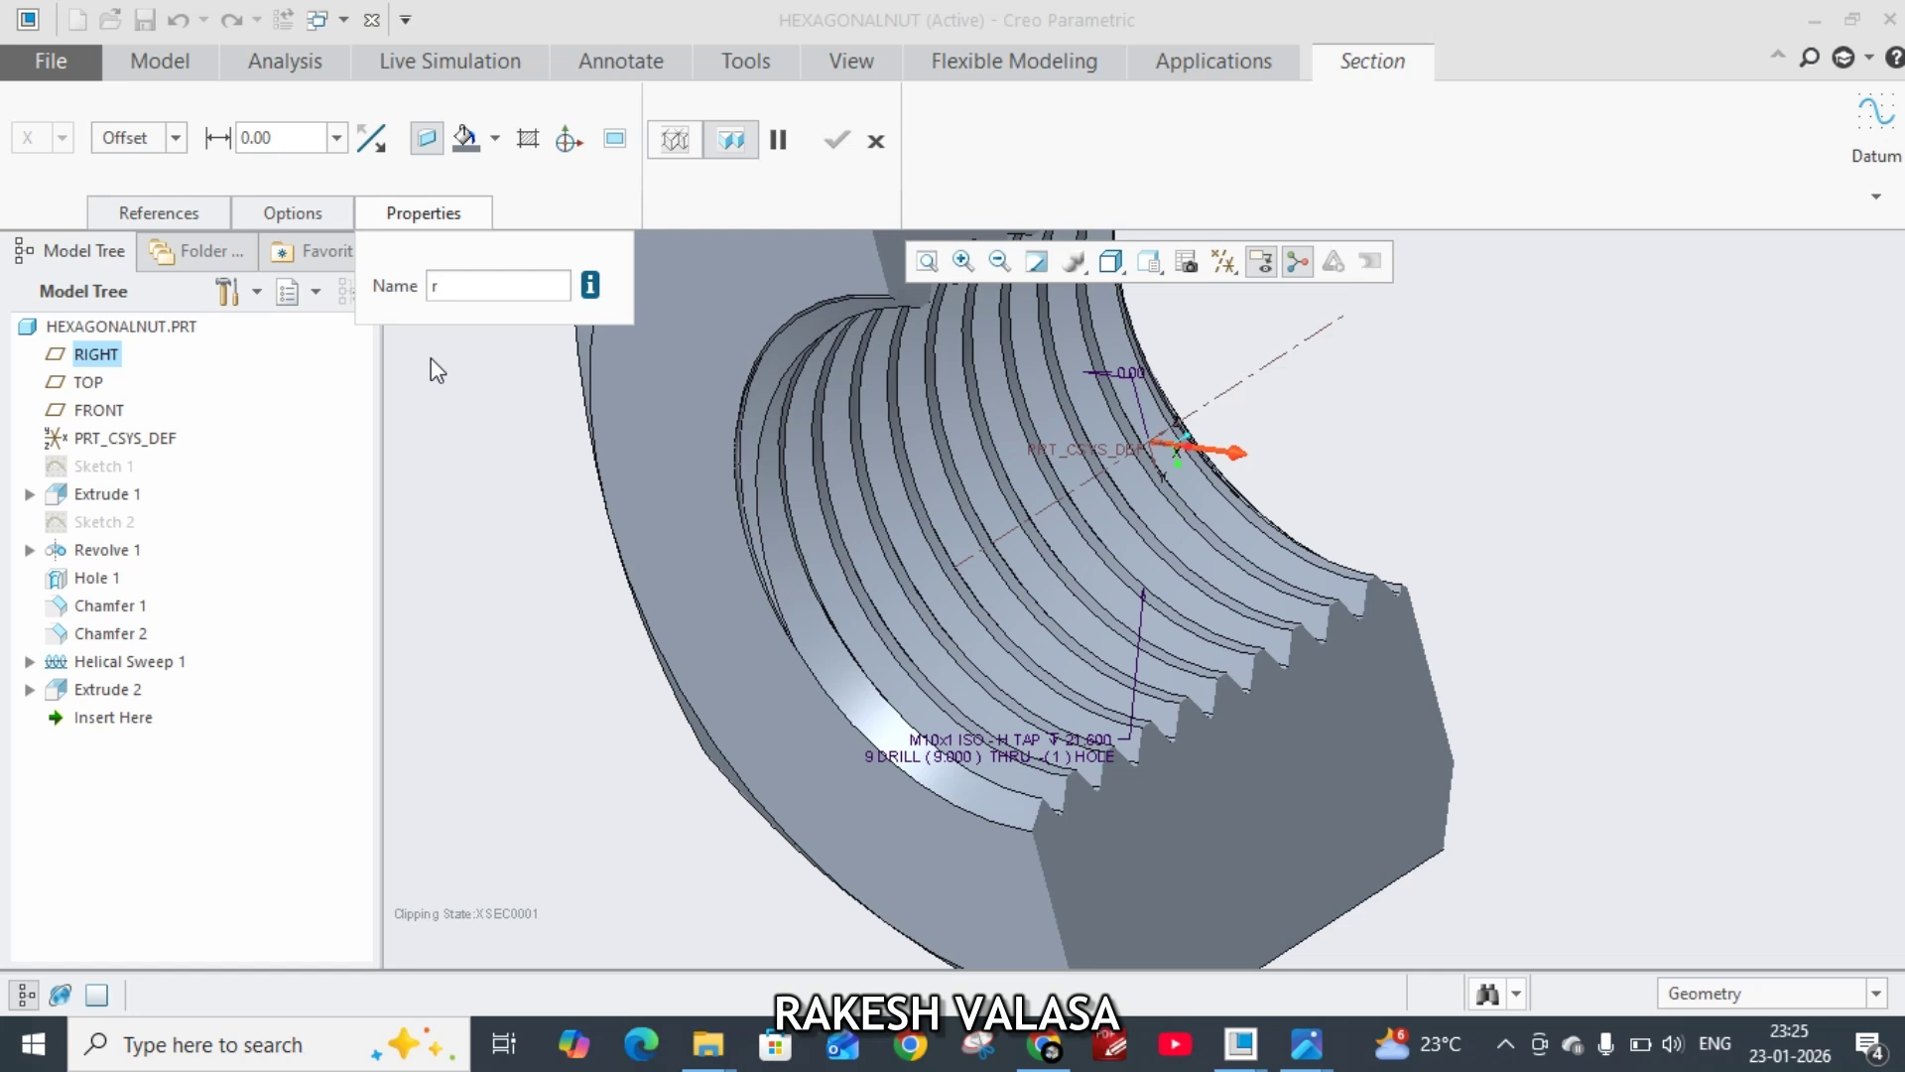
text(S)
key(Return)
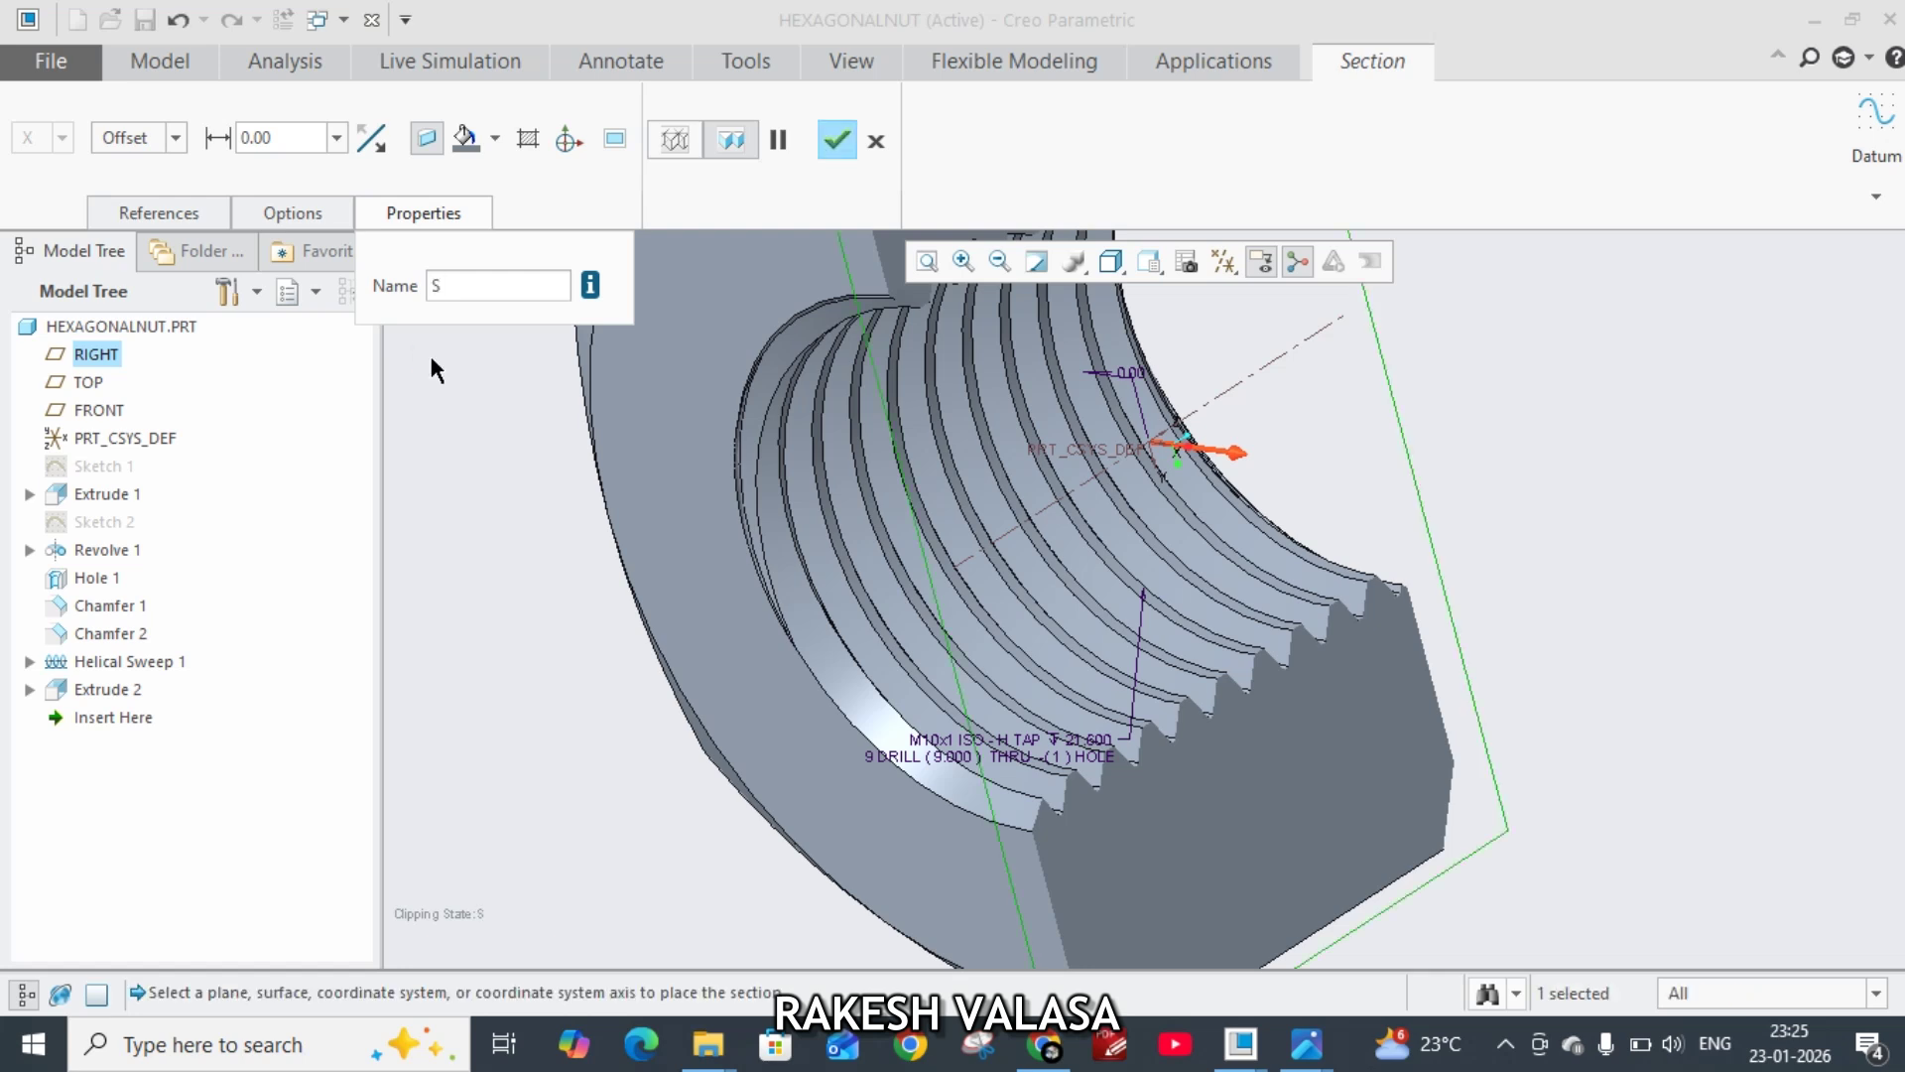
click(839, 128)
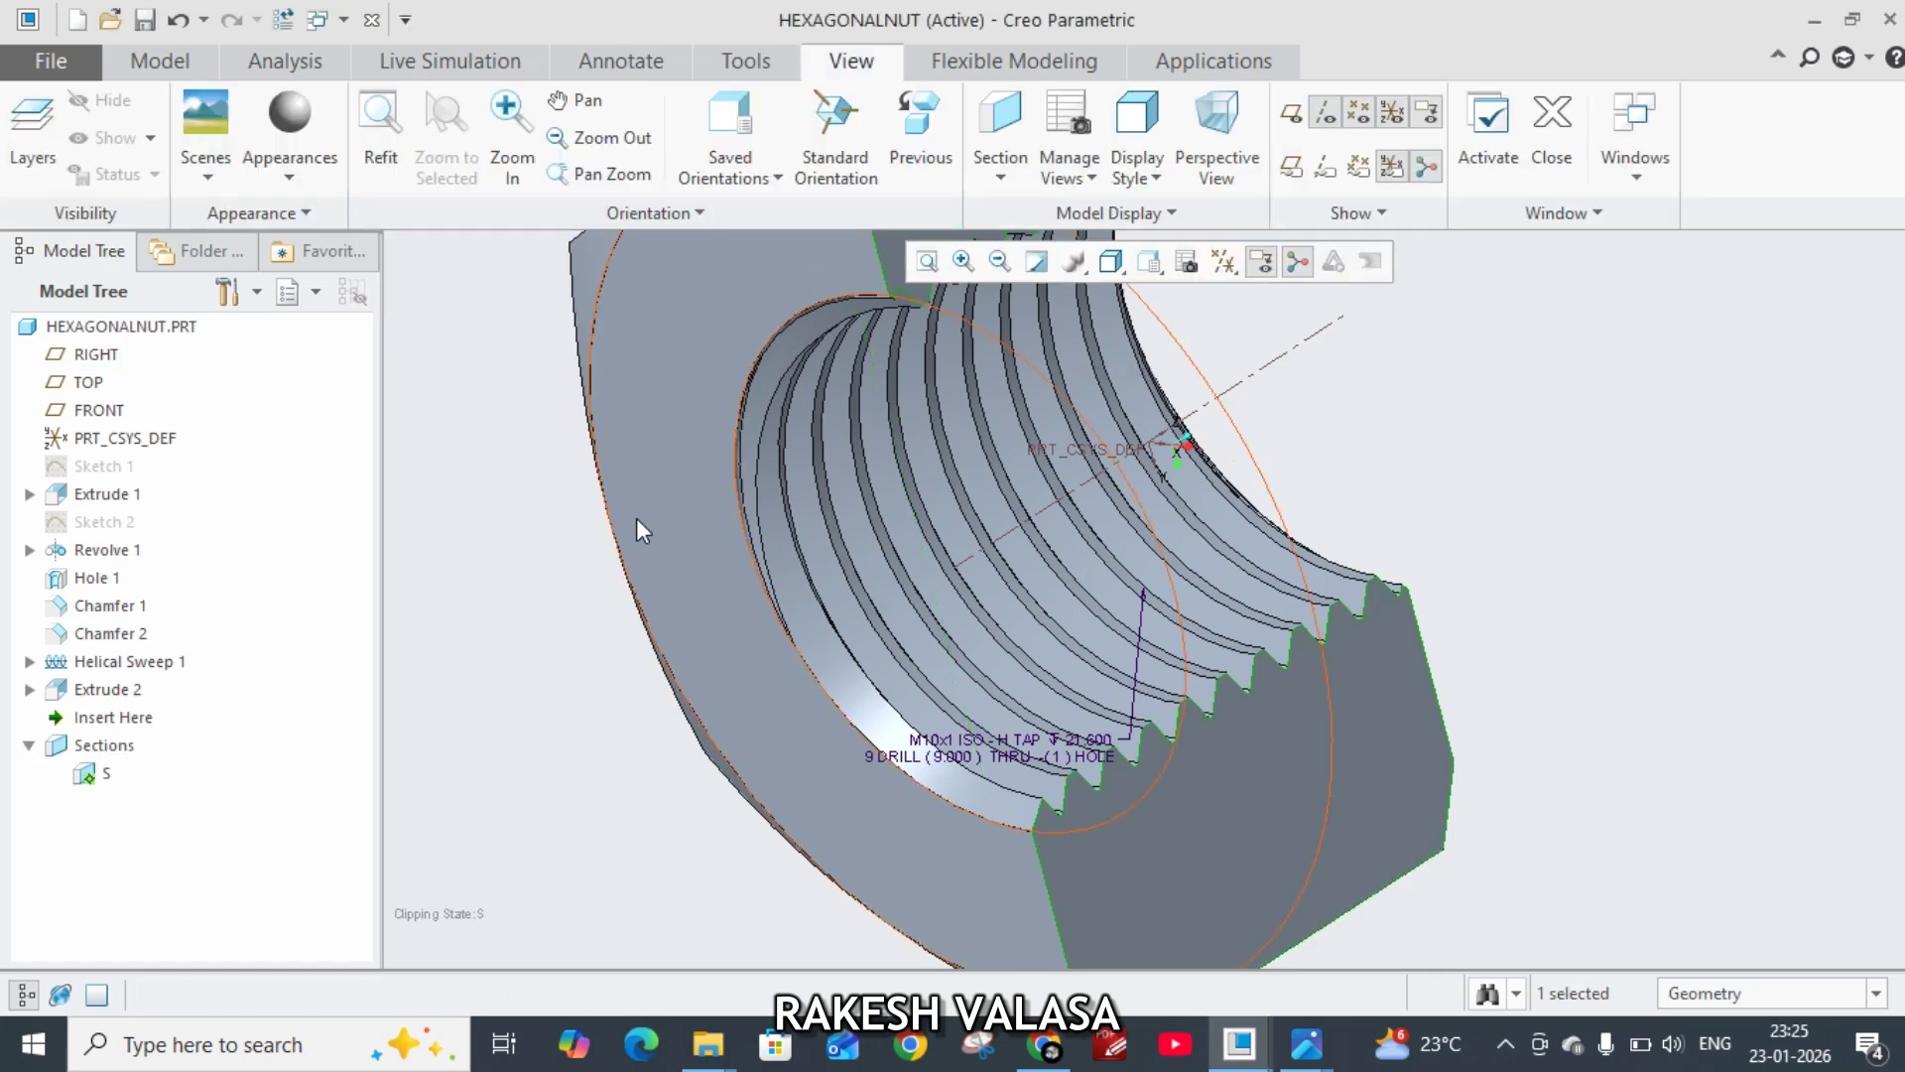
Step: Orient the sectioned nut to the LEFT and then the RIGHT saved view and examine the thread roots and trimmed crests
middle_drag(1420, 460, 1159, 326)
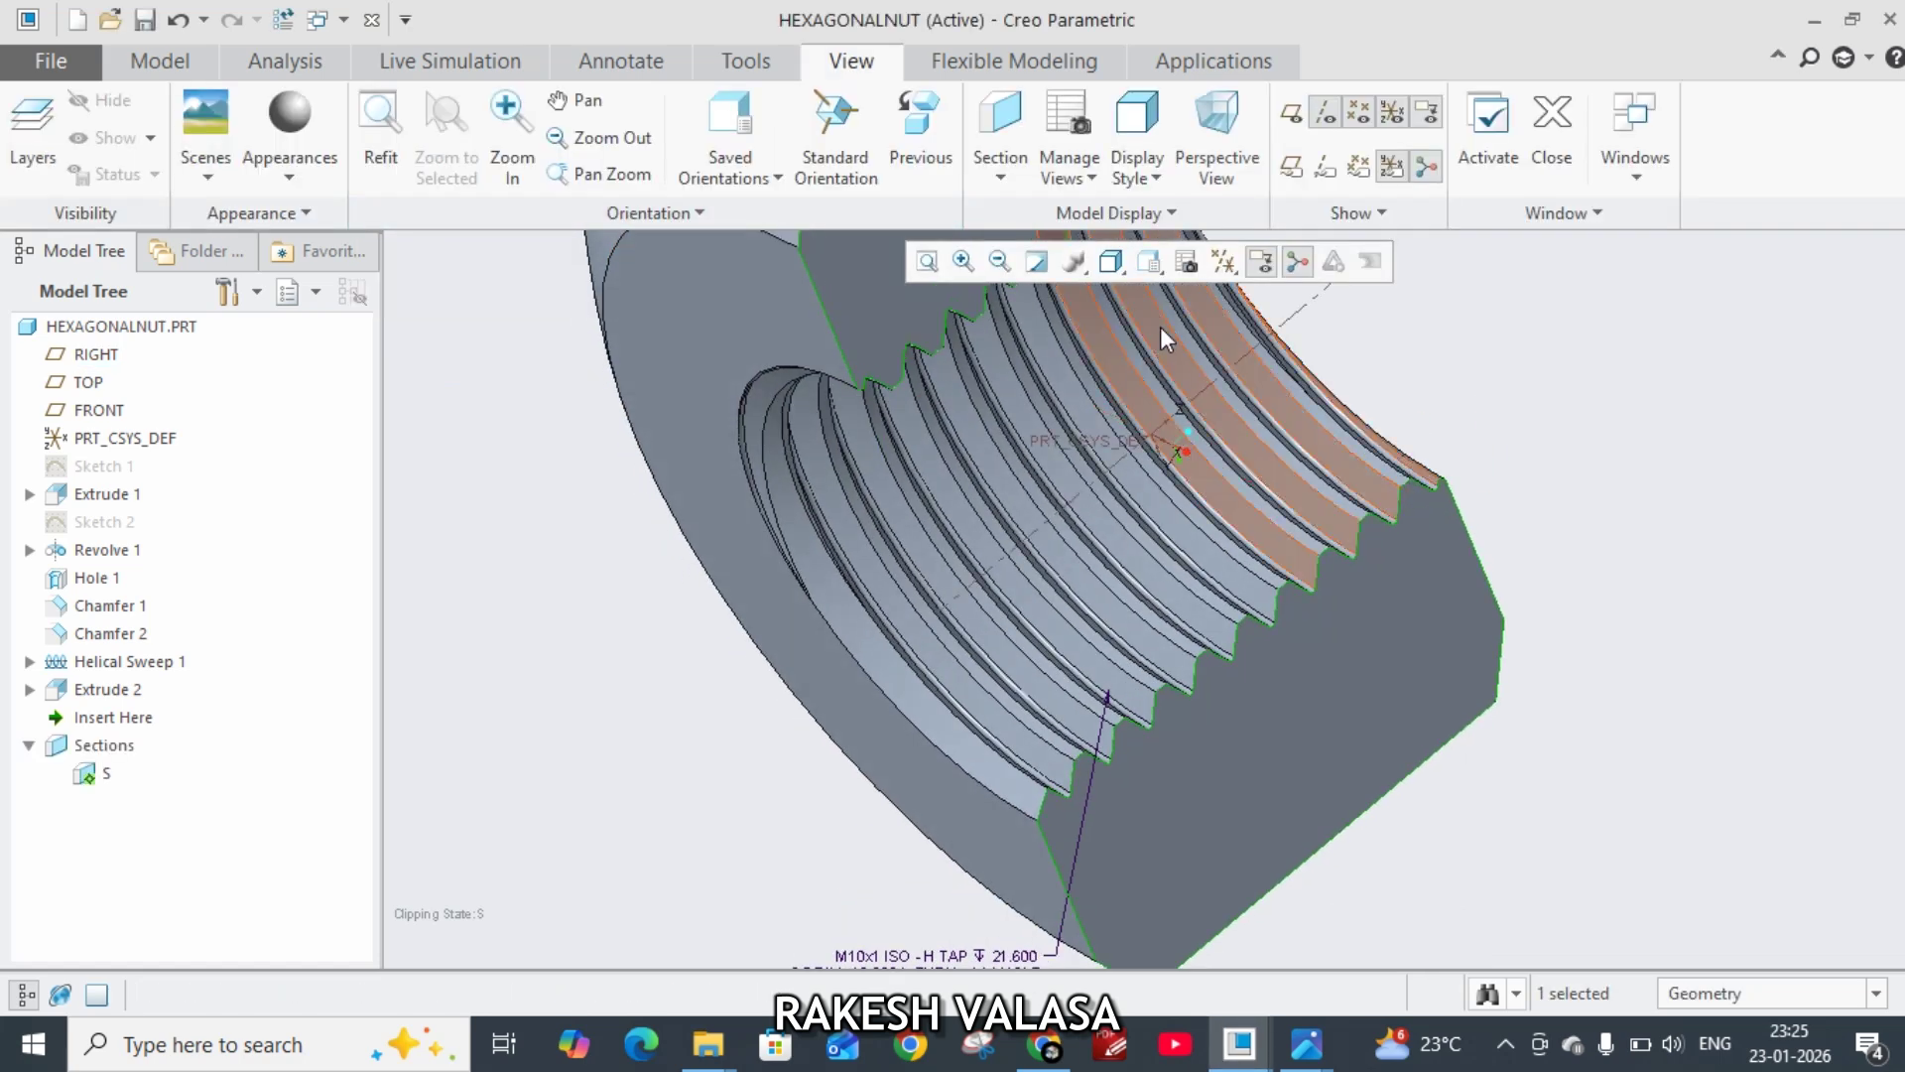
click(768, 178)
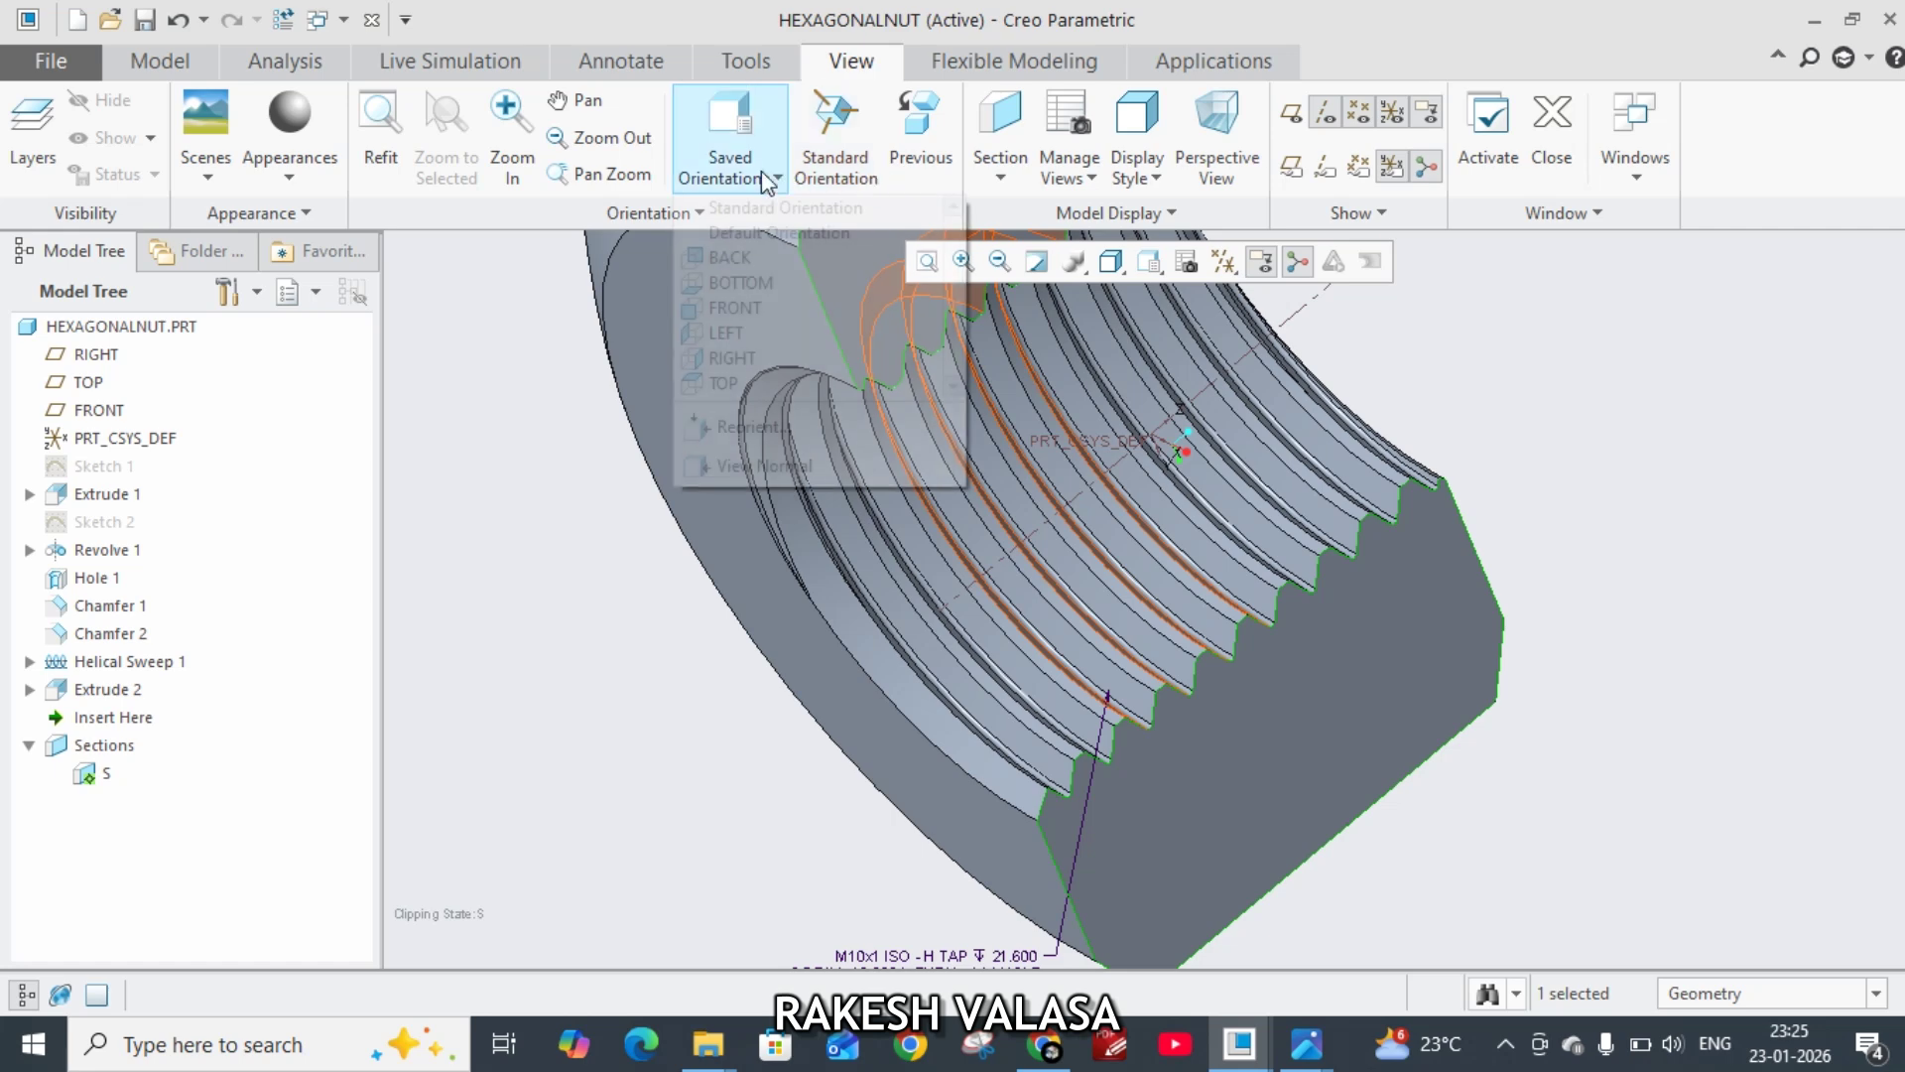
click(778, 329)
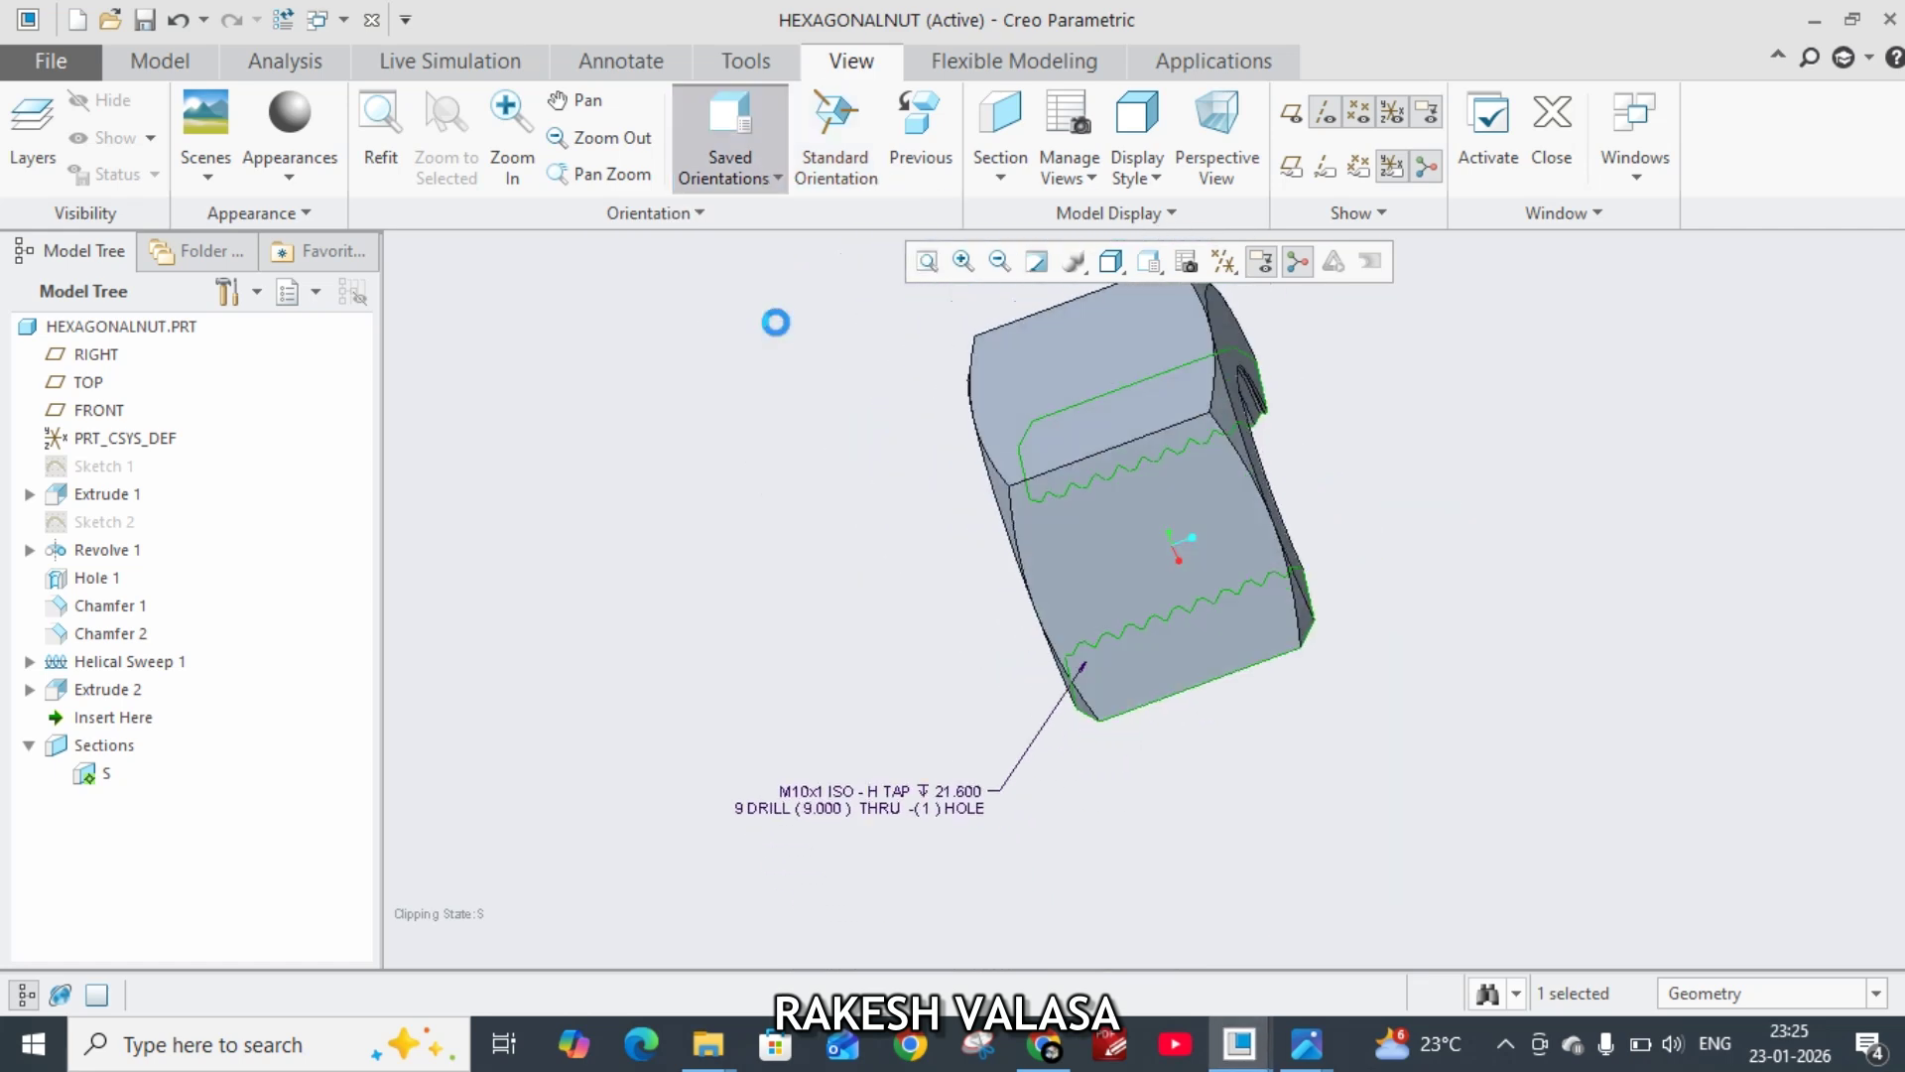
click(784, 169)
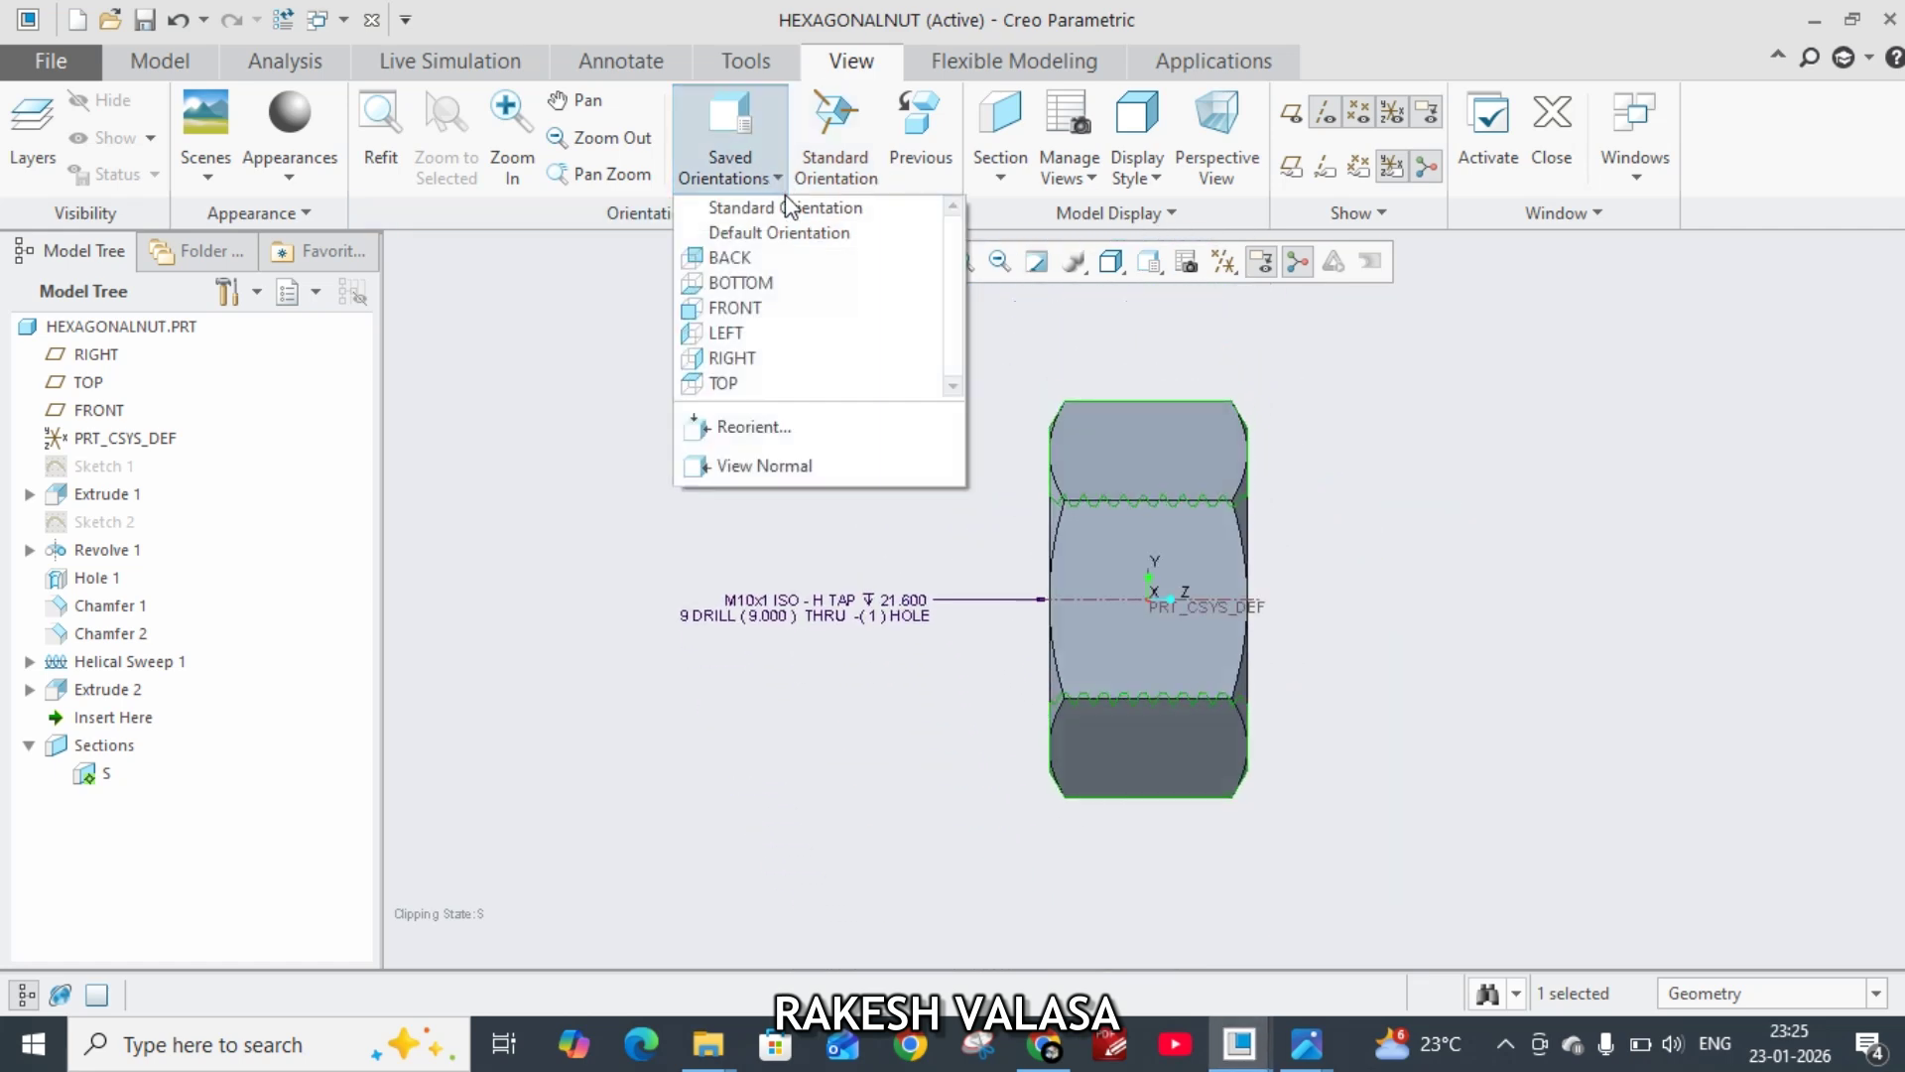
click(794, 359)
scroll(1189, 491, down, 6)
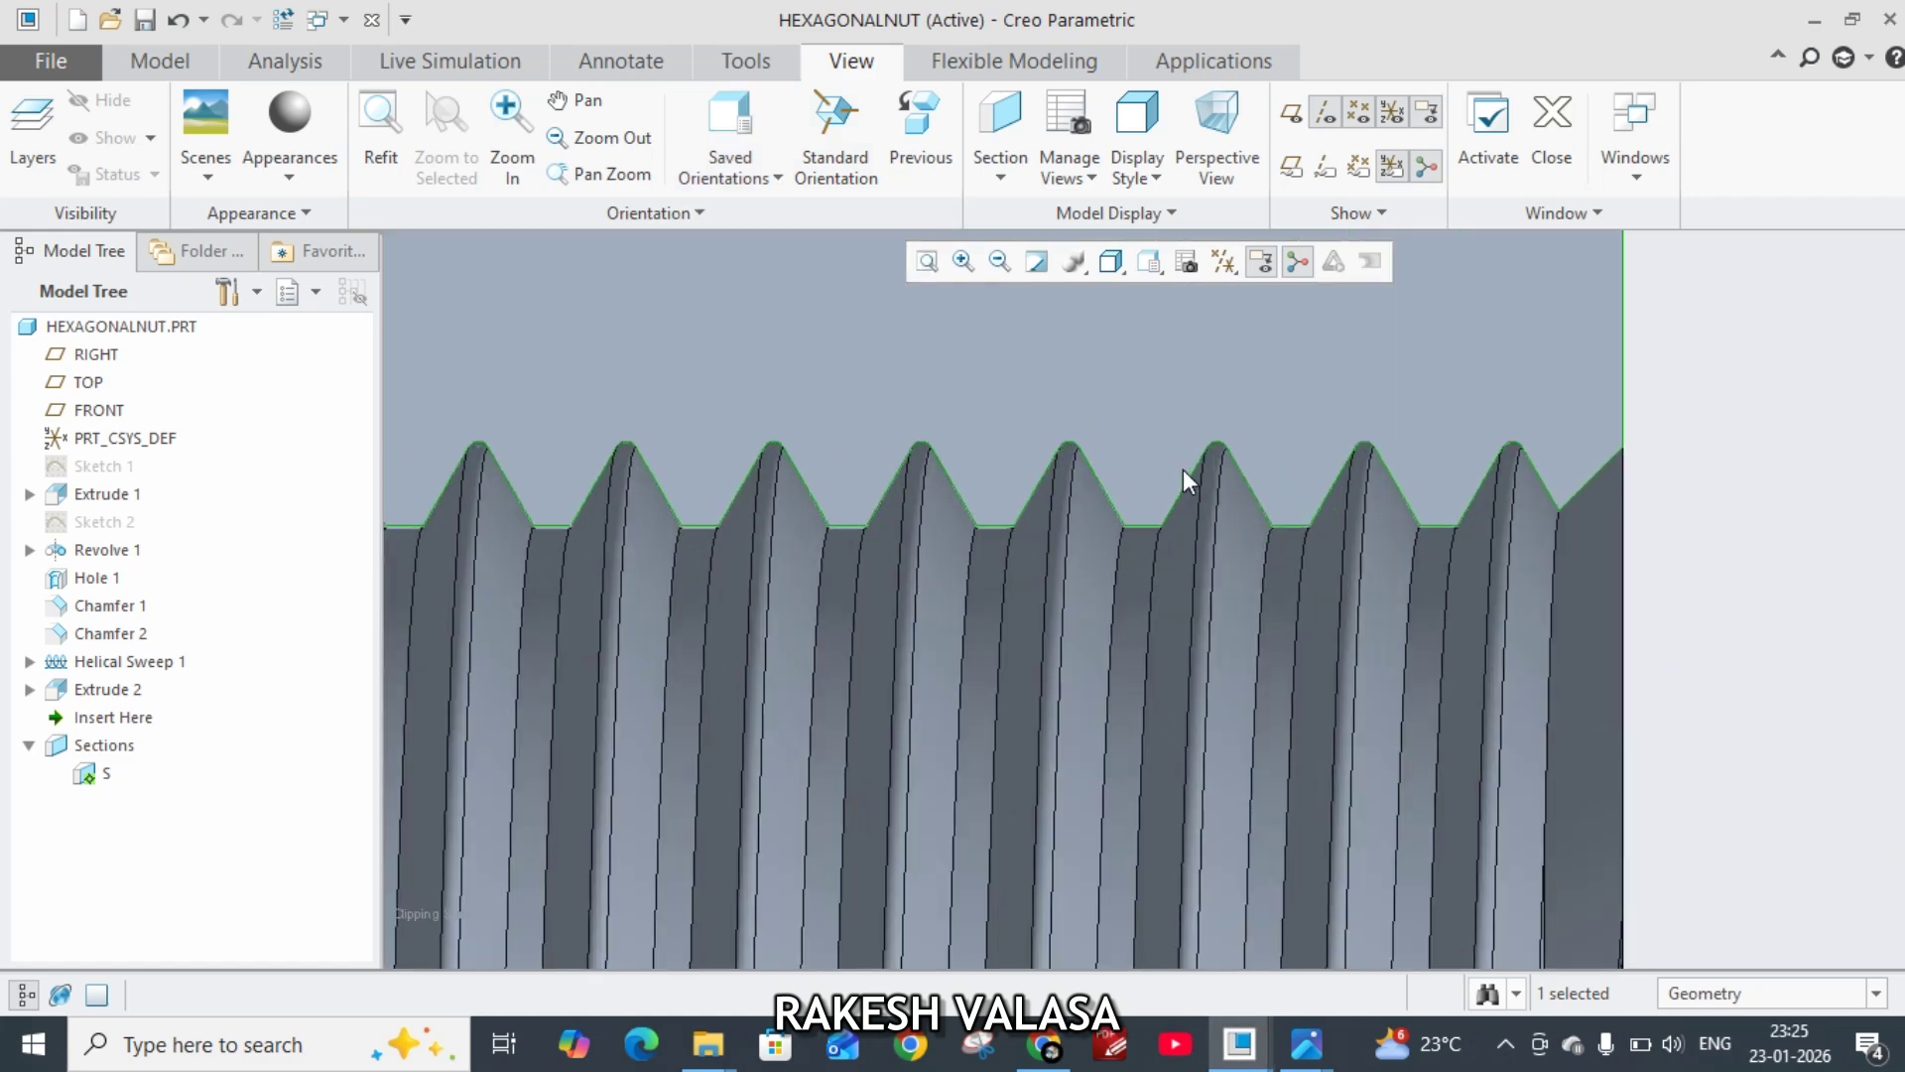
scroll(1054, 467, down, 3)
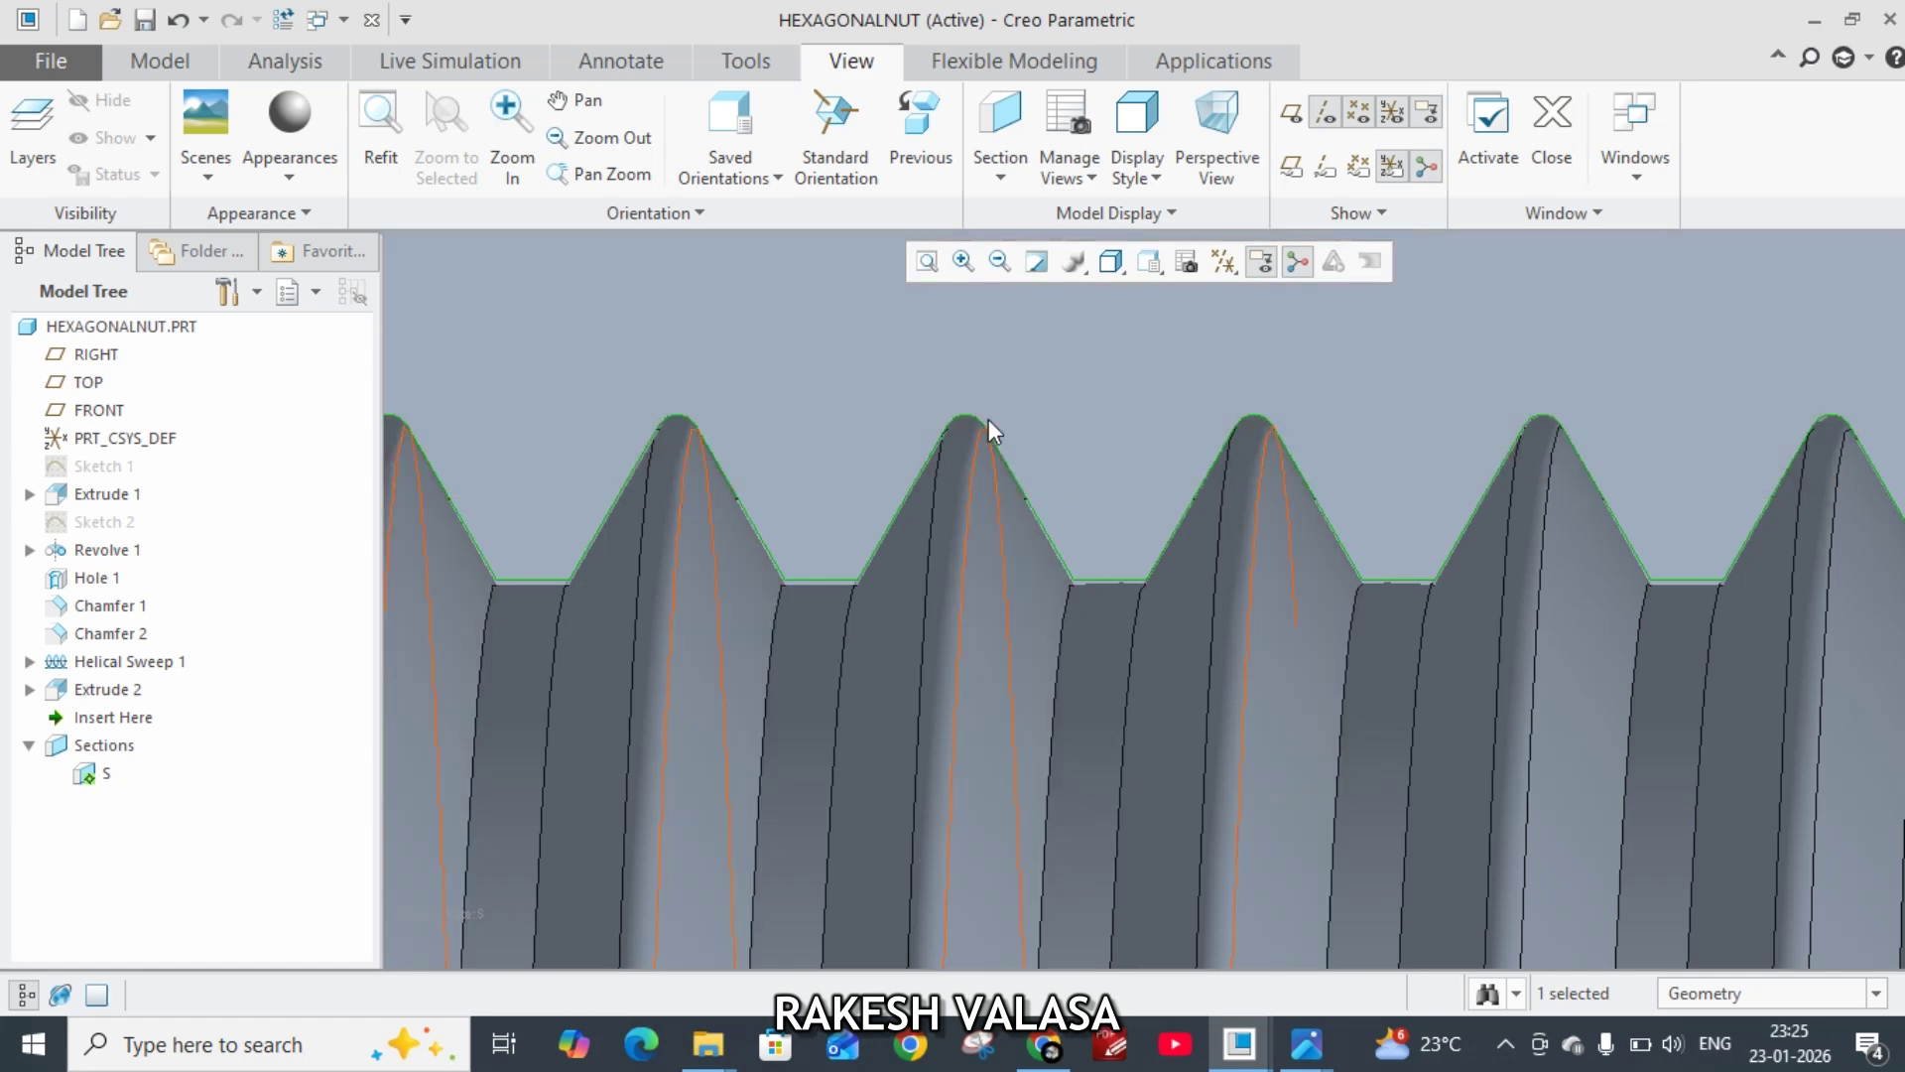
scroll(1107, 568, up, 2)
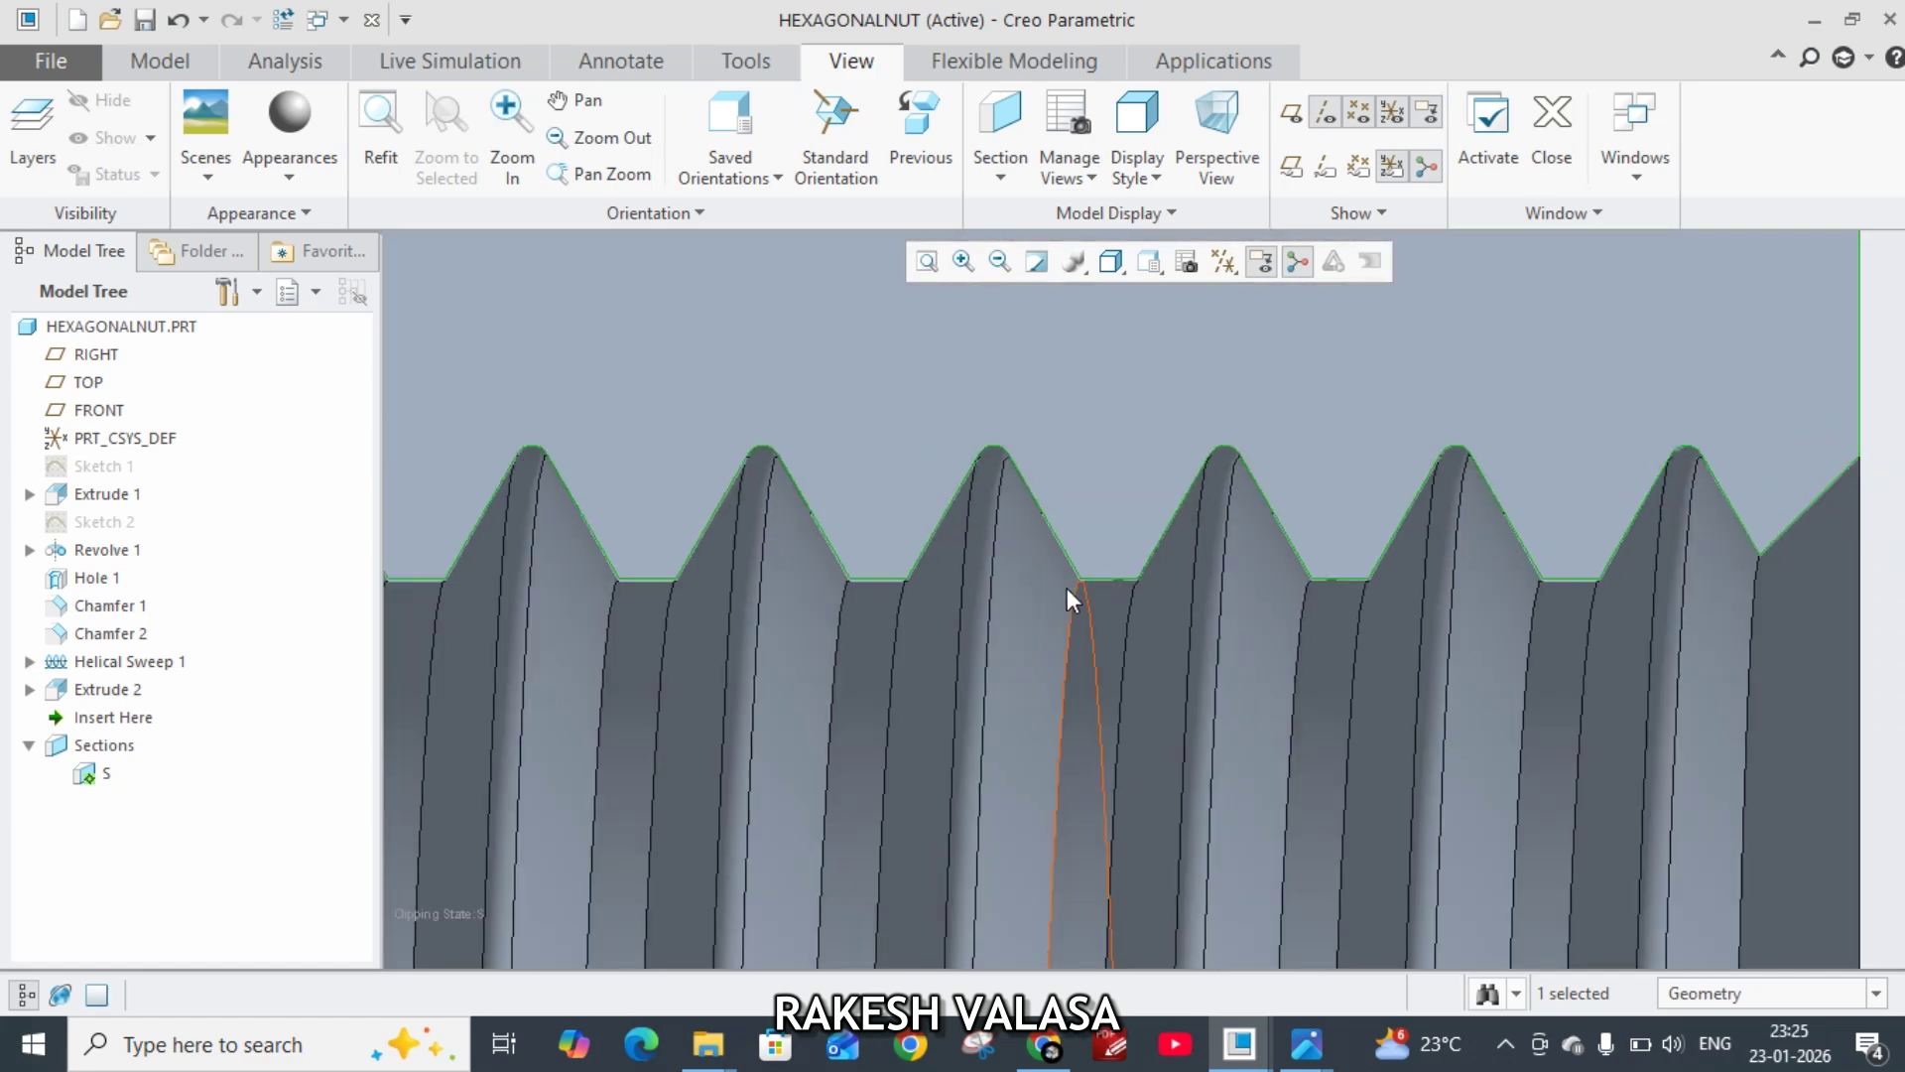
scroll(1013, 479, up, 5)
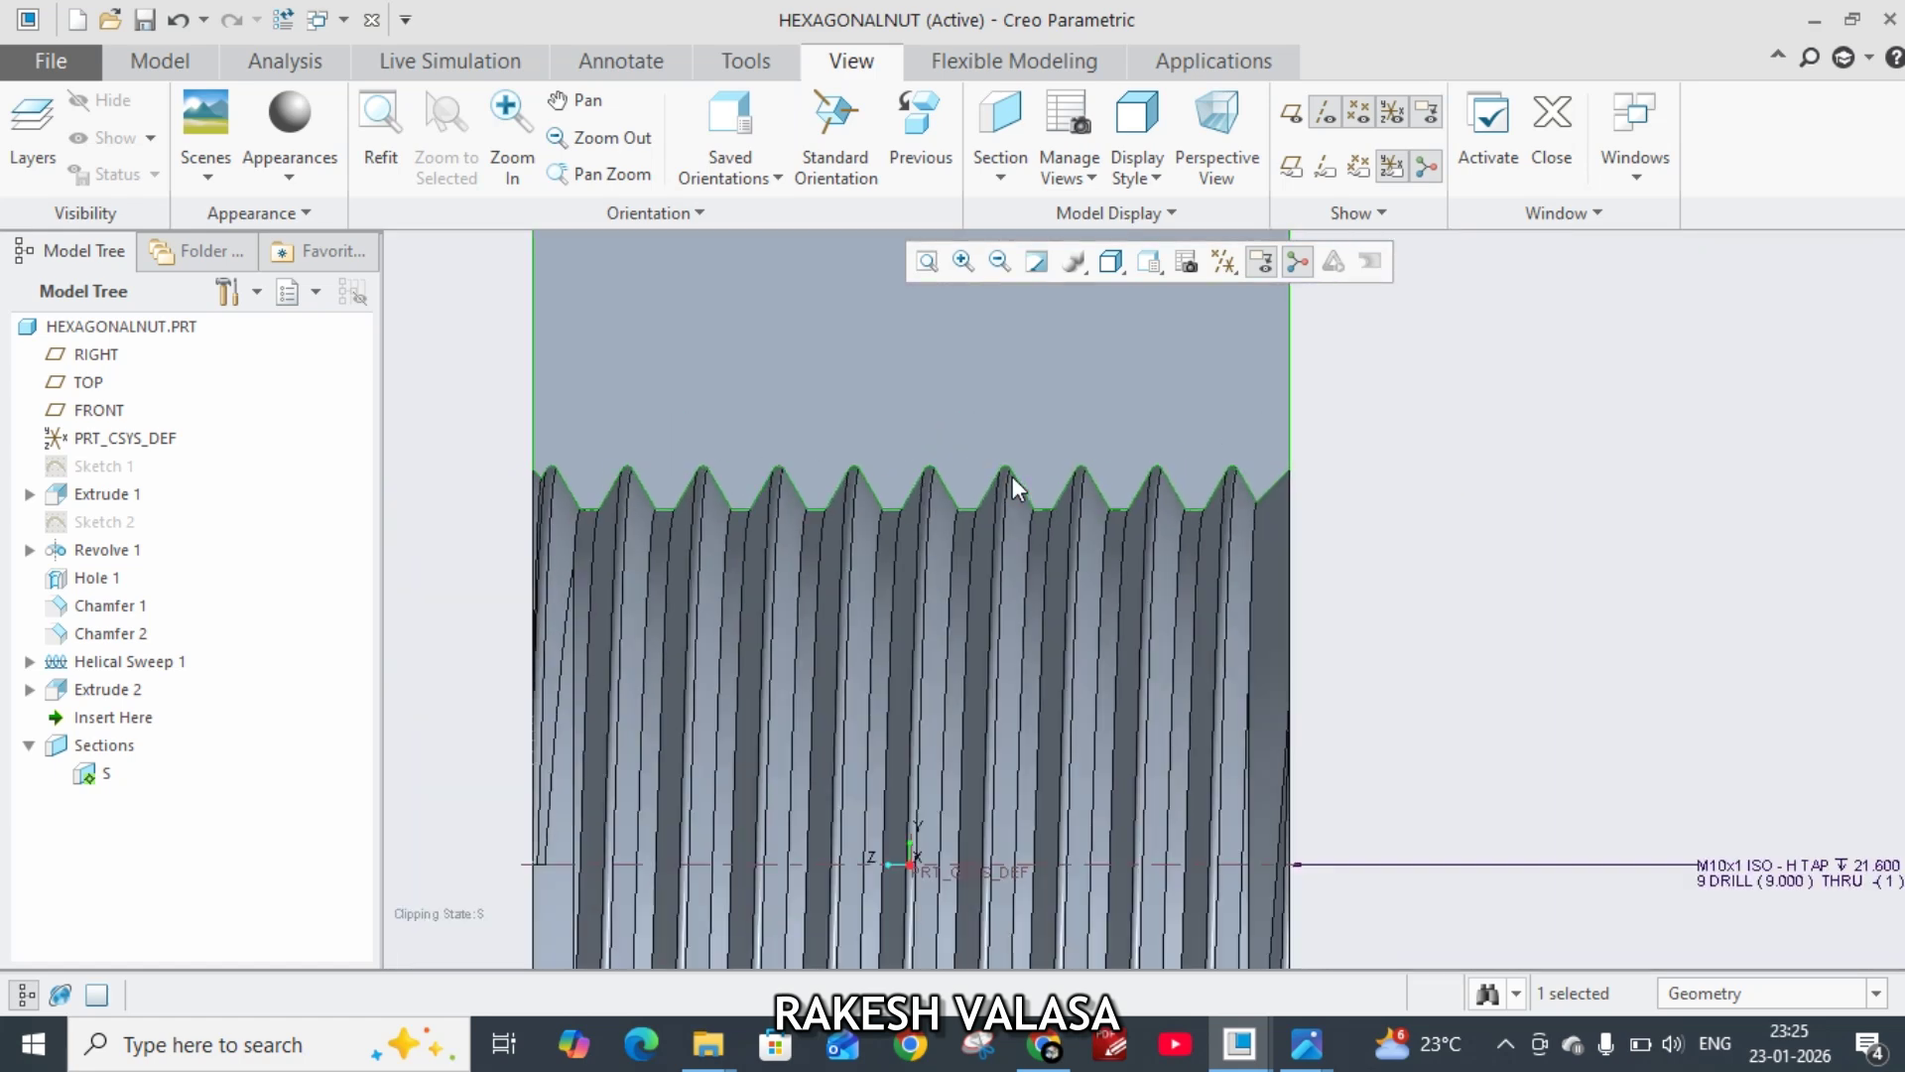
scroll(1012, 476, up, 7)
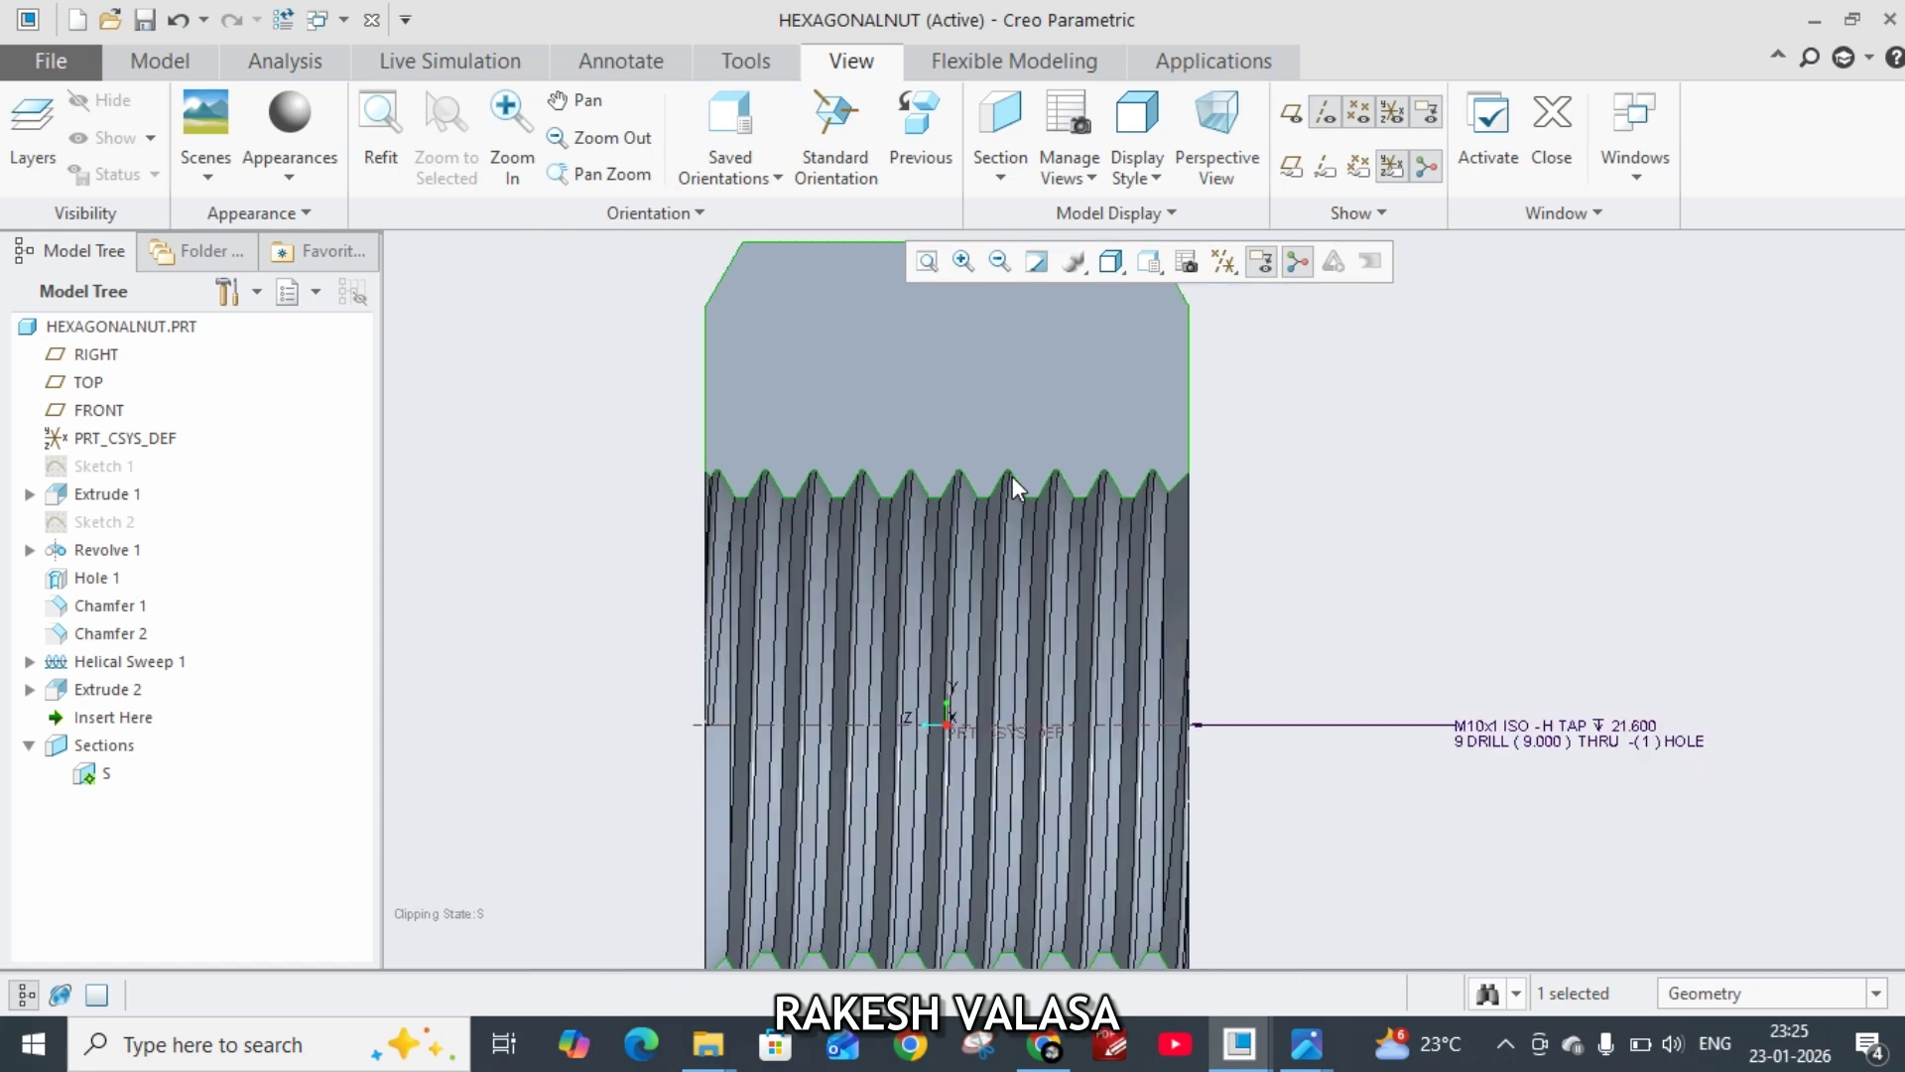
Step: Examine the sectioned thread from oblique angles, checking the crests and the thread start at the nut's end face
middle_drag(818, 486, 909, 491)
scroll(909, 491, down, 3)
scroll(909, 491, up, 3)
scroll(910, 491, down, 3)
scroll(909, 492, up, 3)
scroll(909, 491, down, 3)
scroll(909, 491, up, 1)
scroll(909, 492, down, 3)
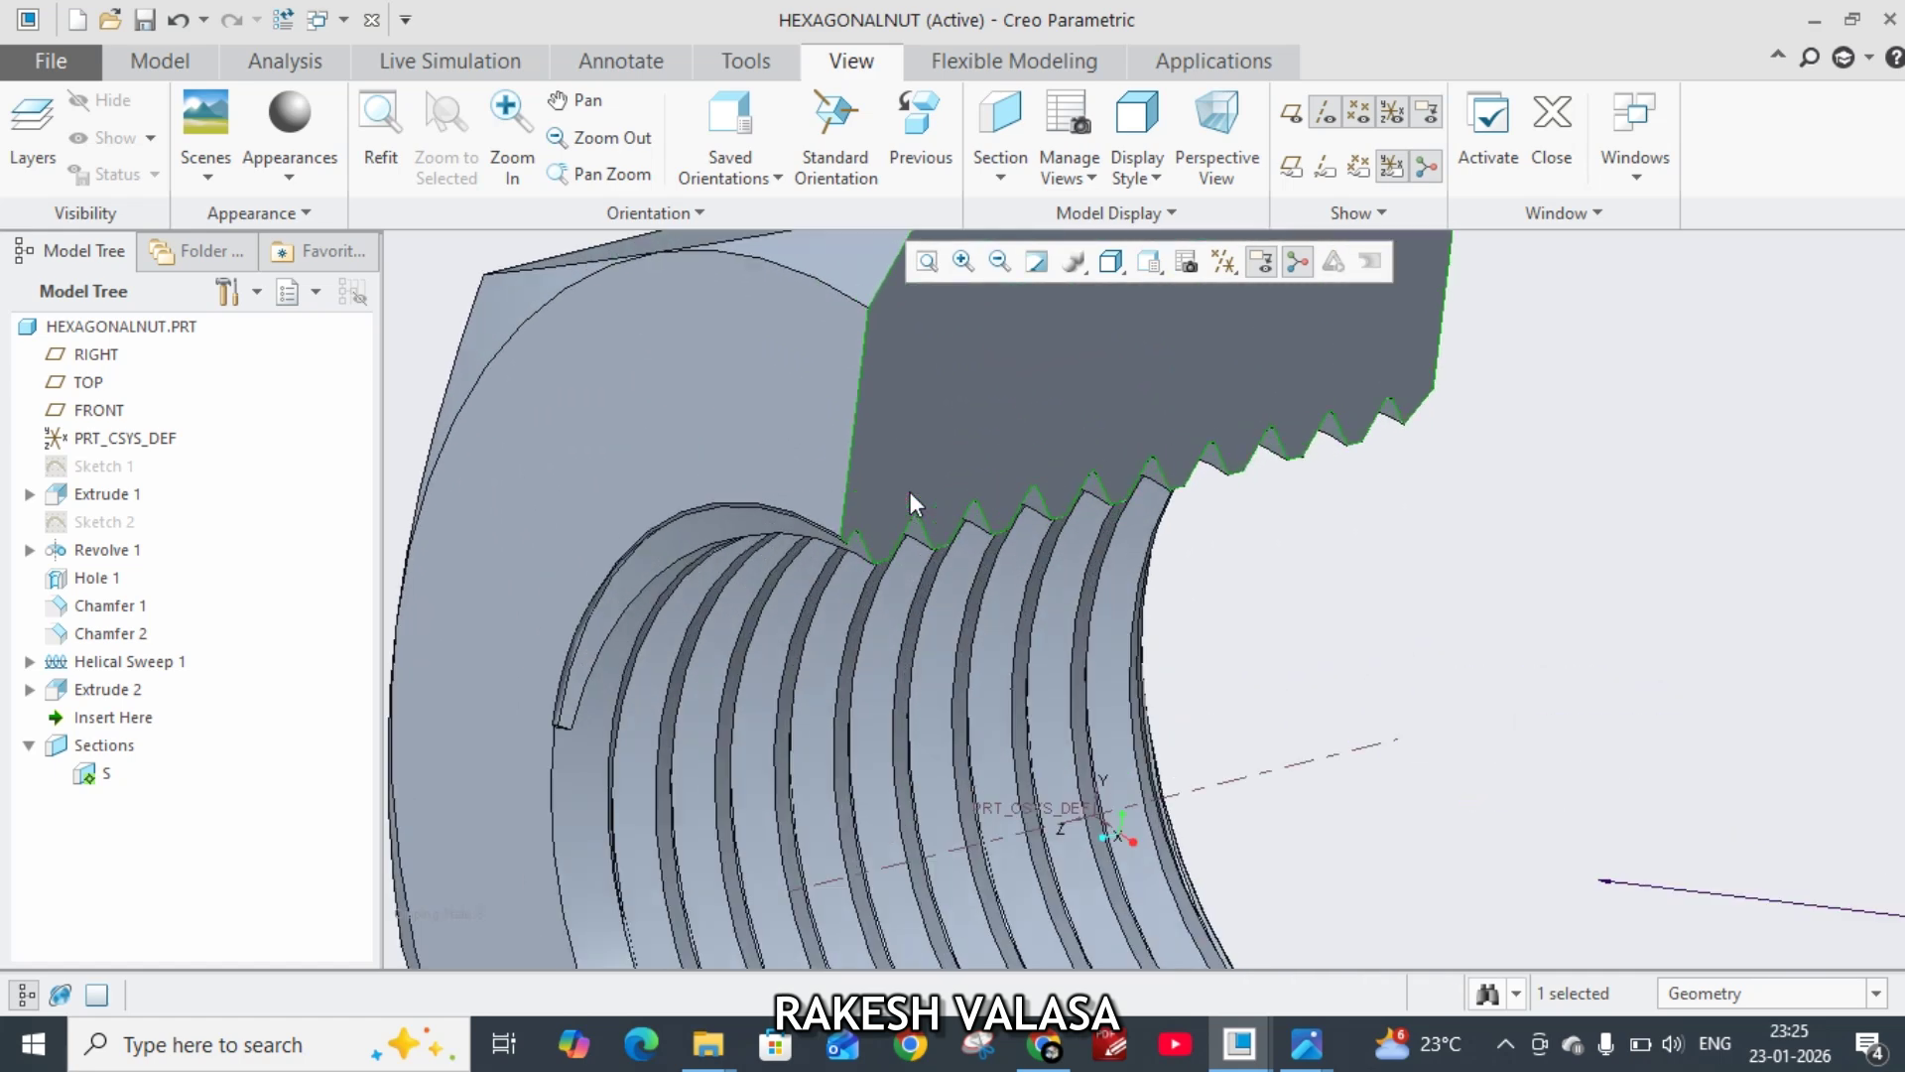
middle_drag(1336, 606, 1331, 546)
scroll(1332, 546, up, 4)
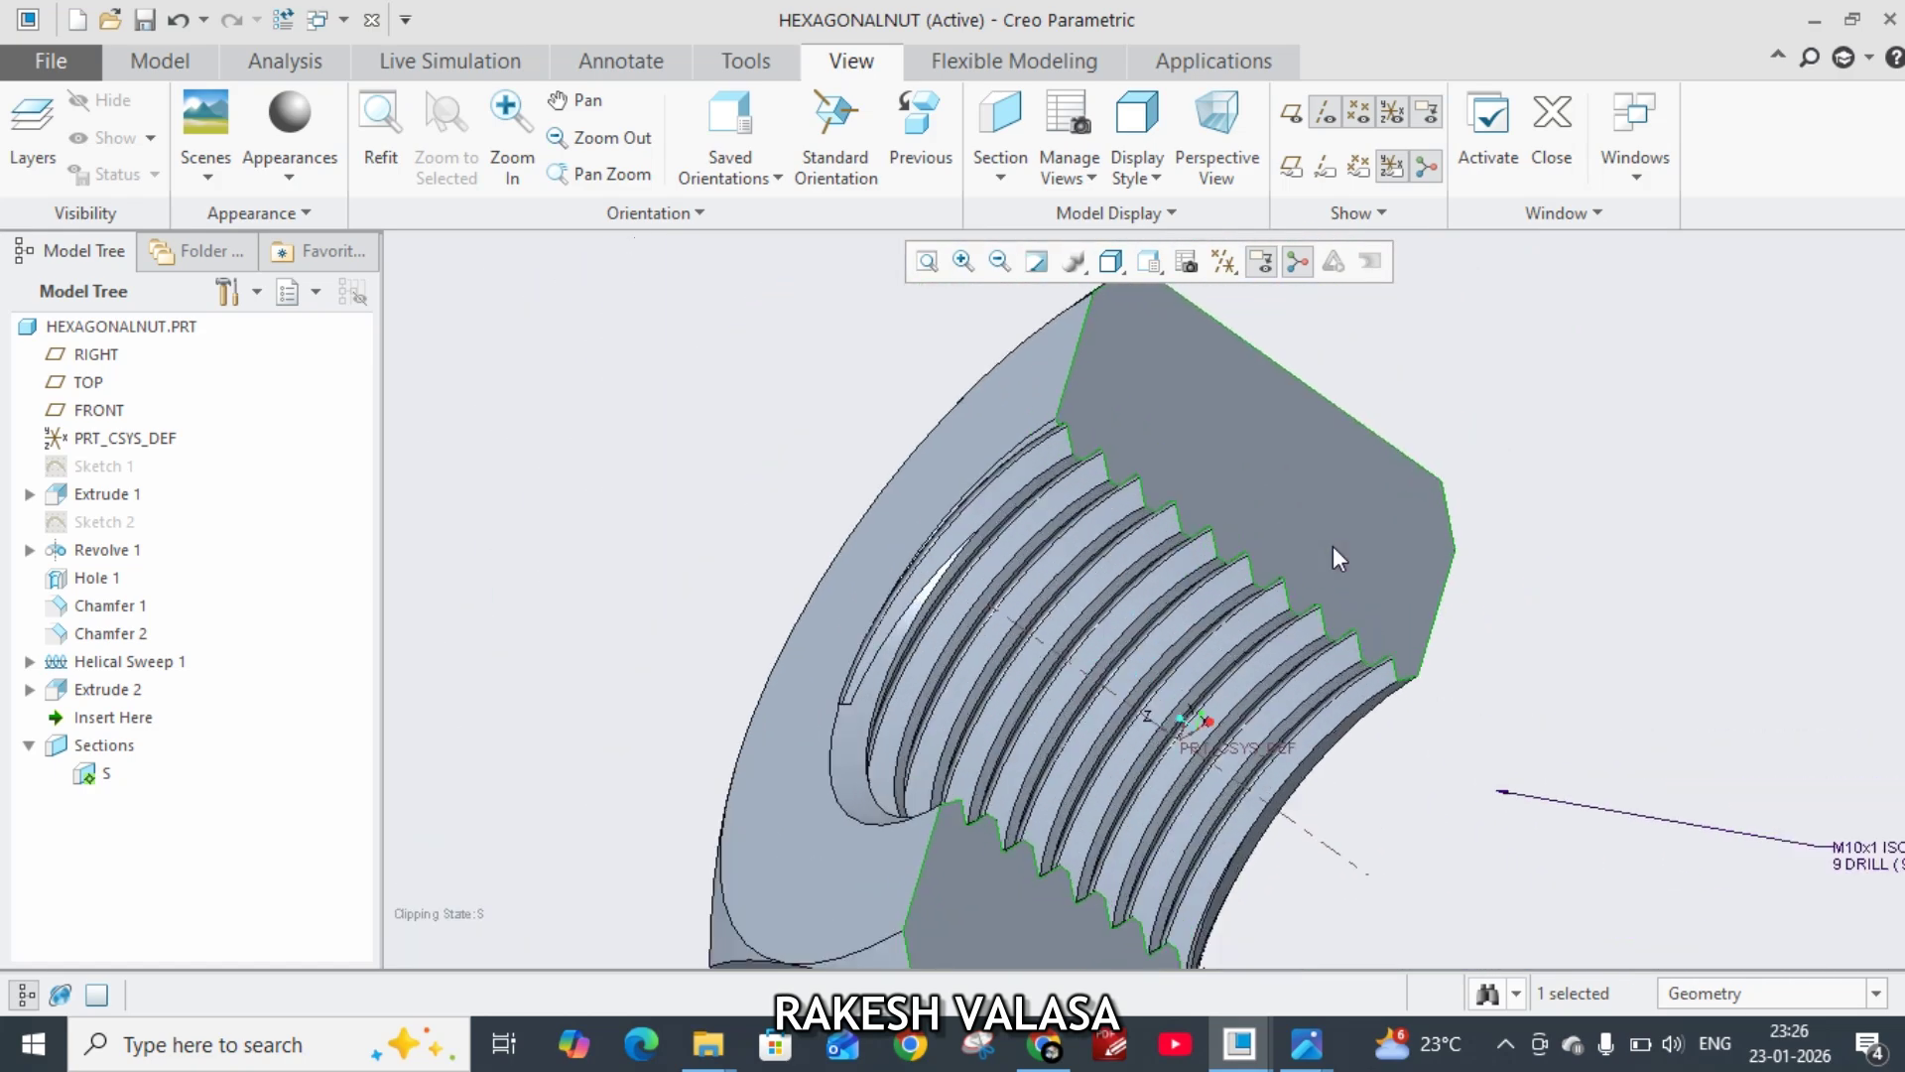
scroll(1331, 546, down, 5)
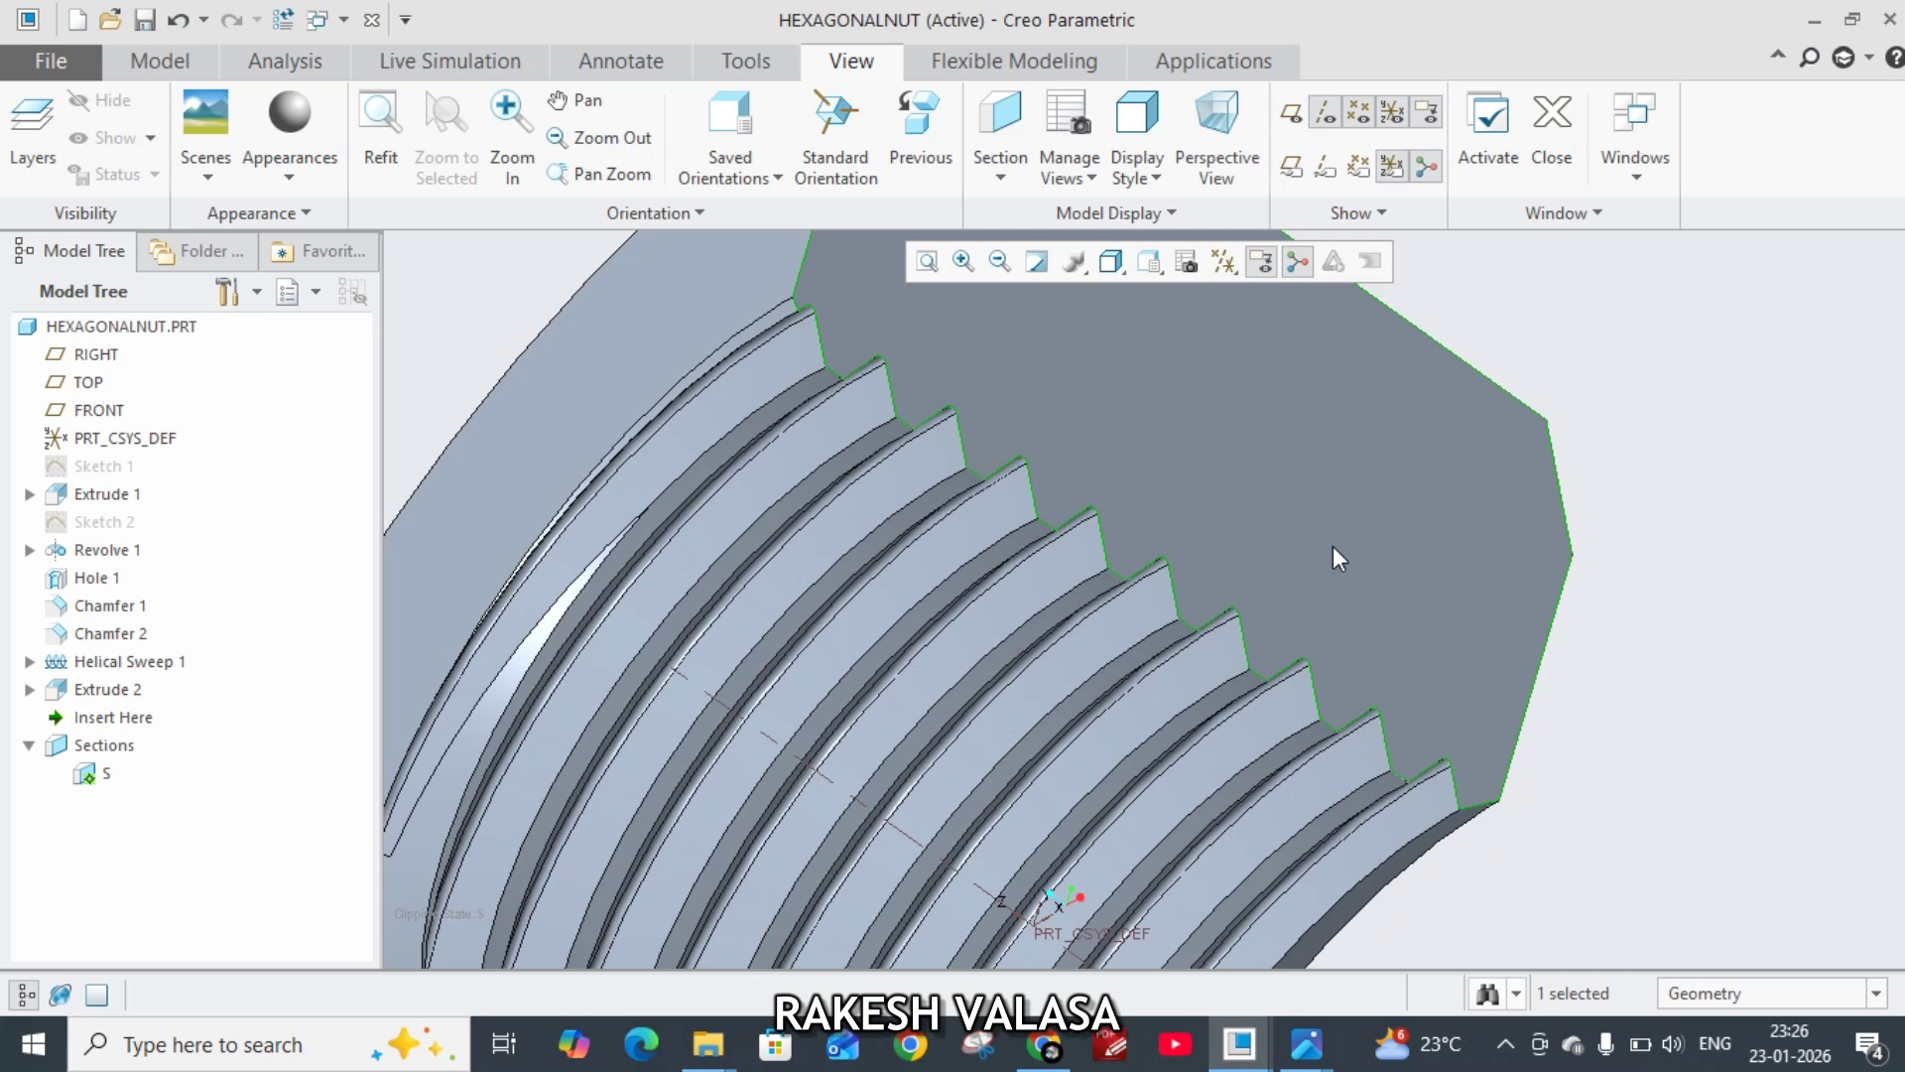
scroll(1331, 546, up, 3)
Step: Deactivate section S to show the whole nut again
middle_drag(1374, 715, 699, 770)
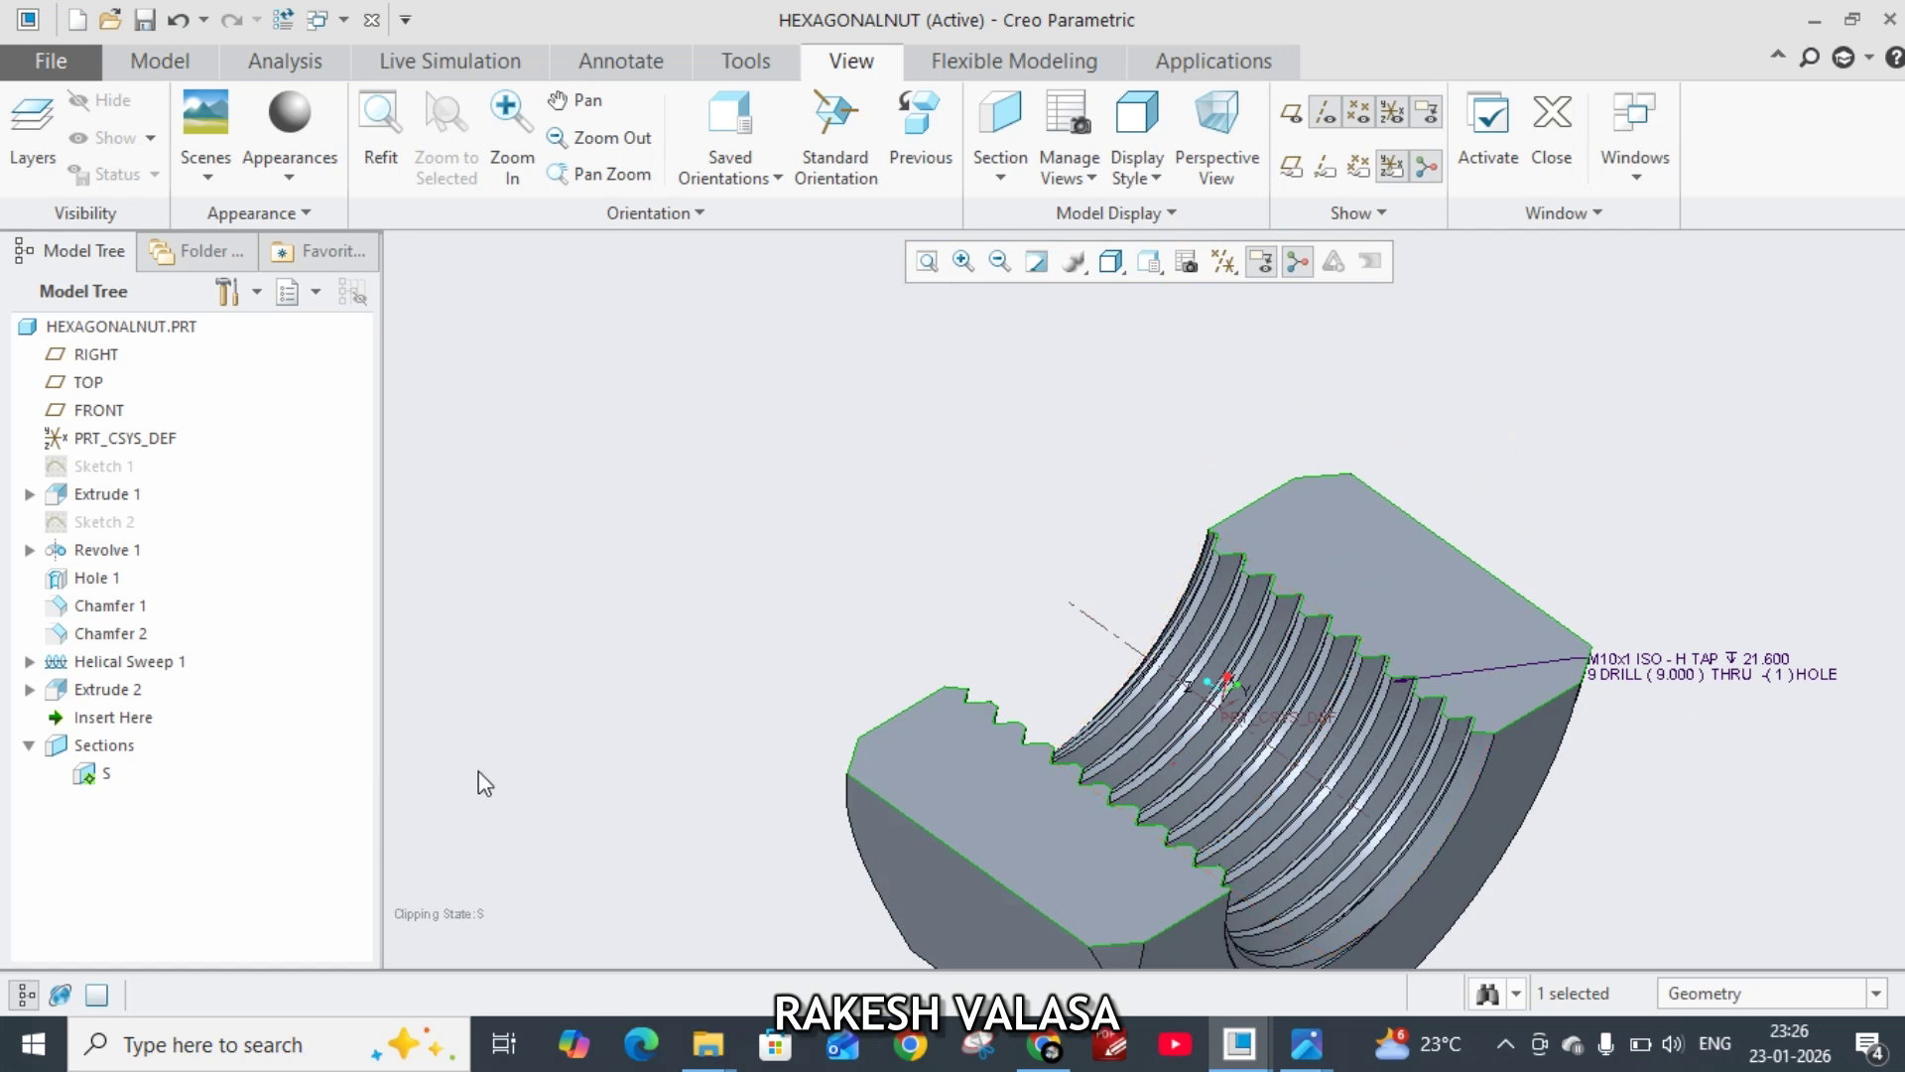
click(97, 777)
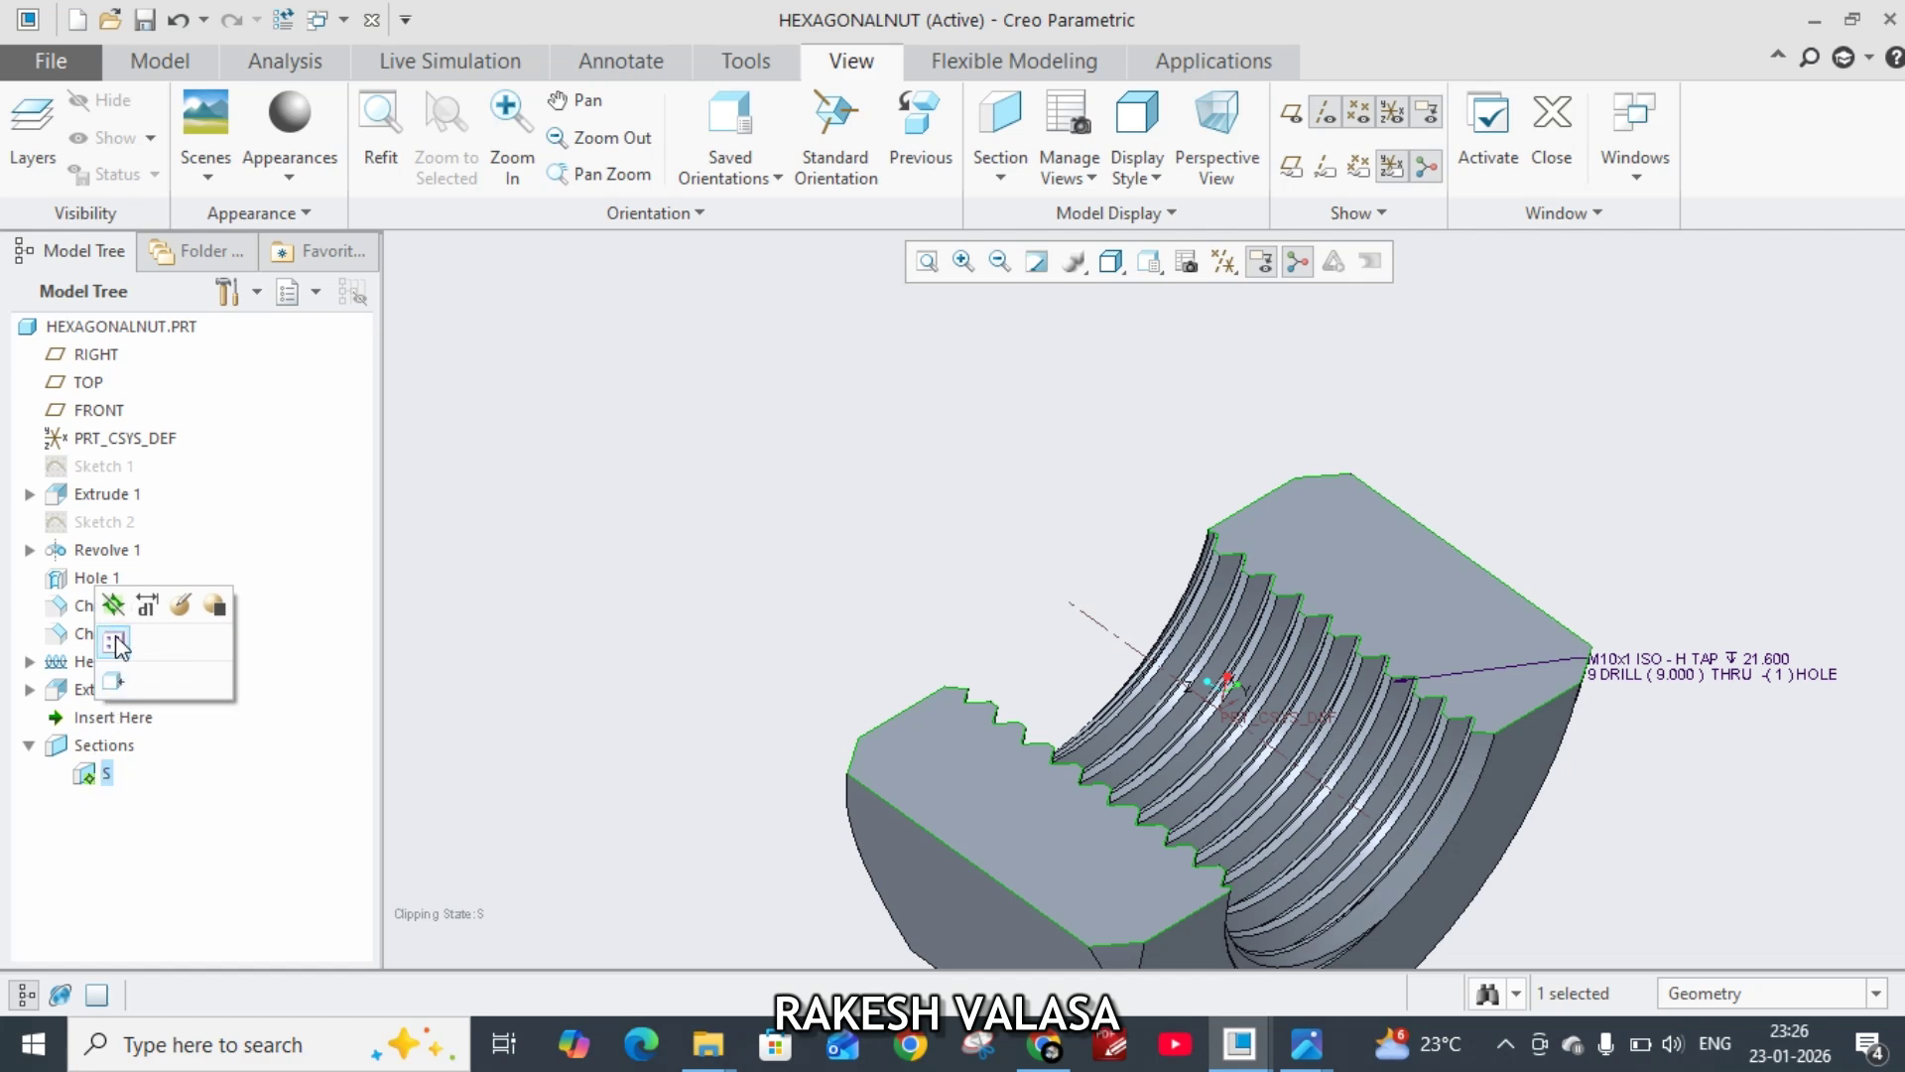
click(114, 605)
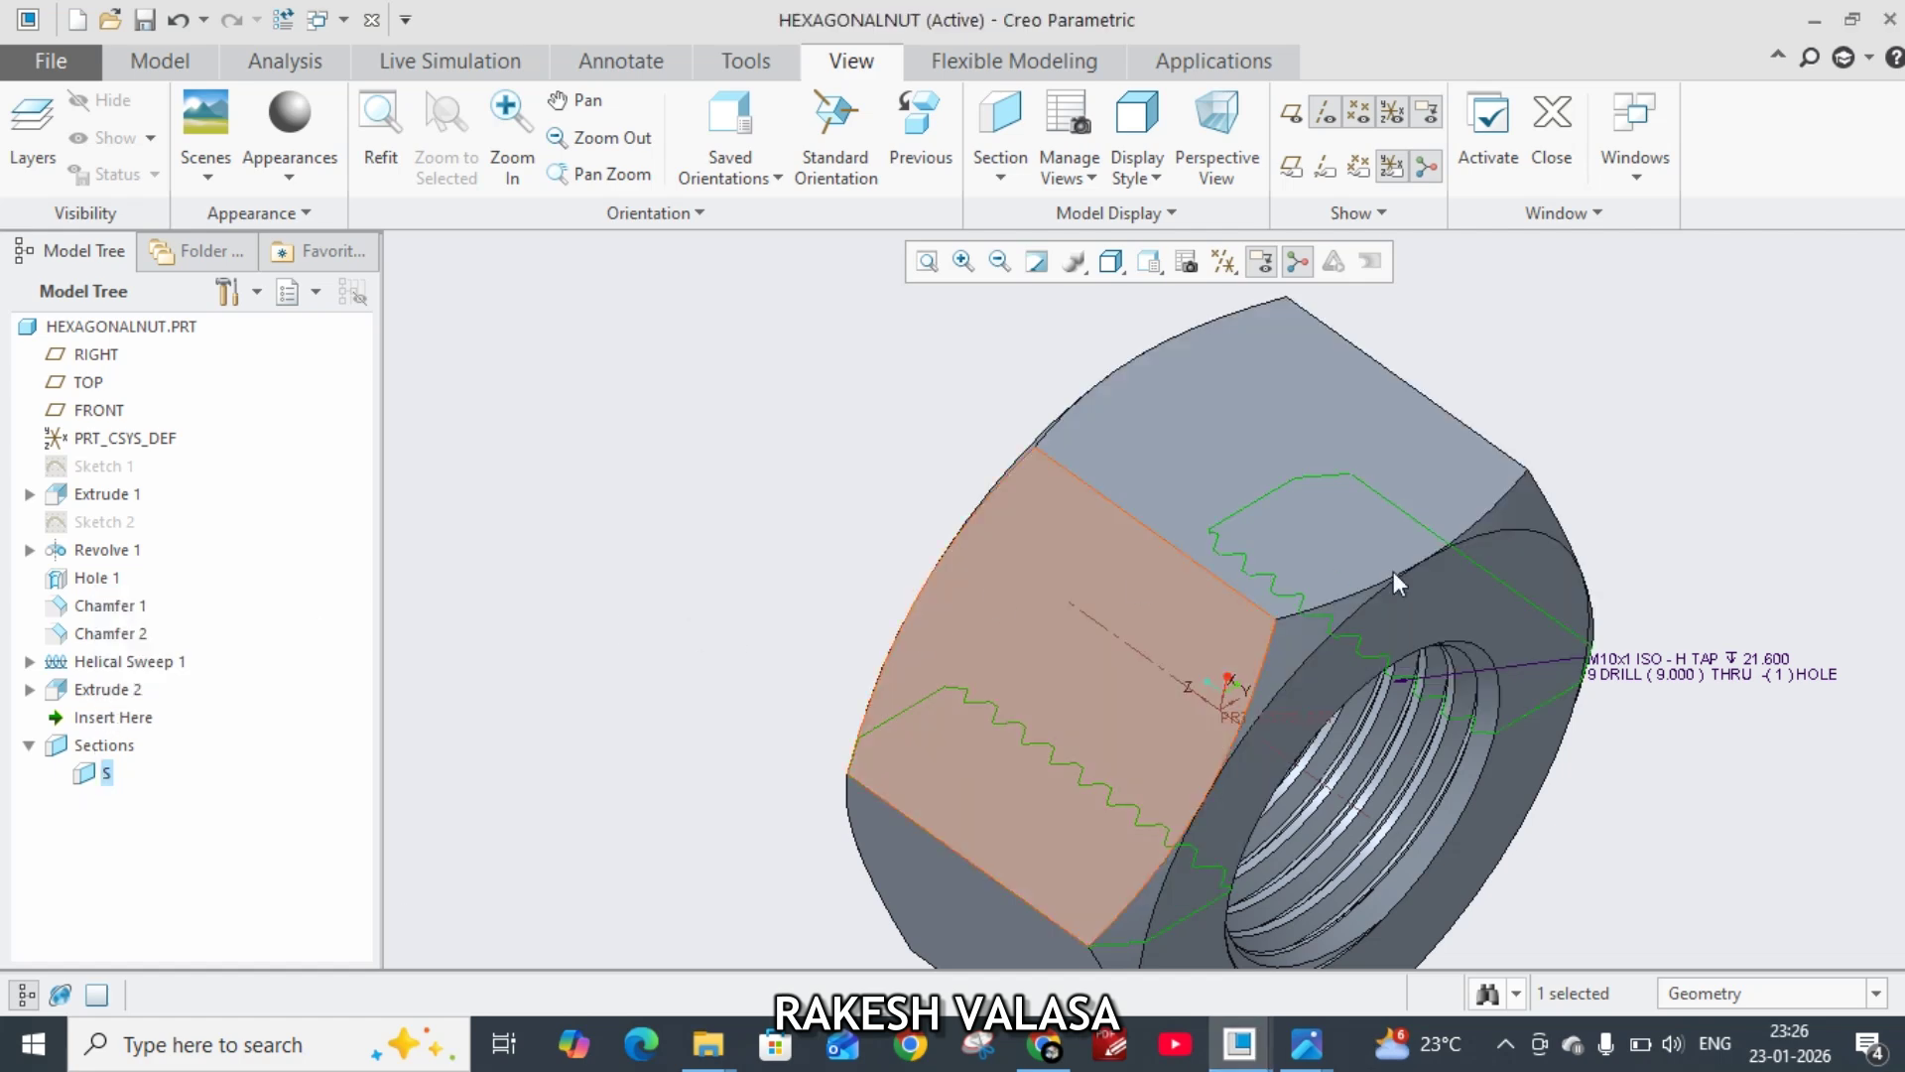